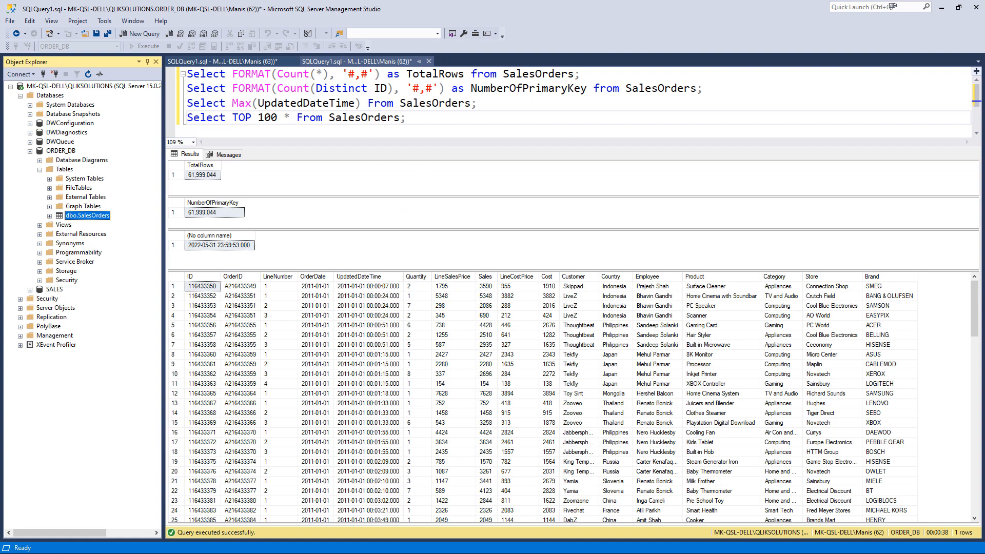
Step: Switch to the Qlik Sense data load editor and inspect the SalesOrder_Database connection and the Sales_Data folder
{"action": "key", "text": "alt+Tab"}
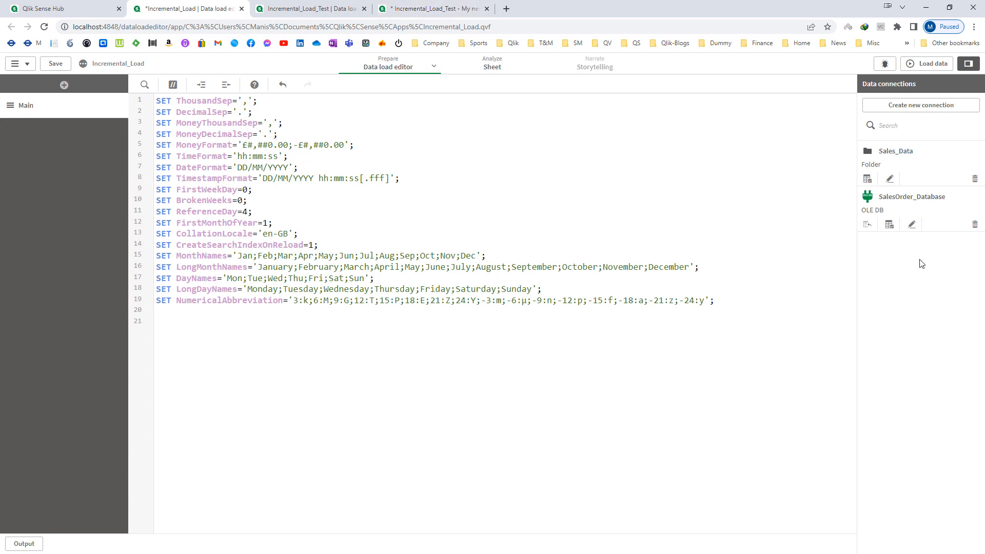
{"action": "left_click", "coordinate": [912, 226]}
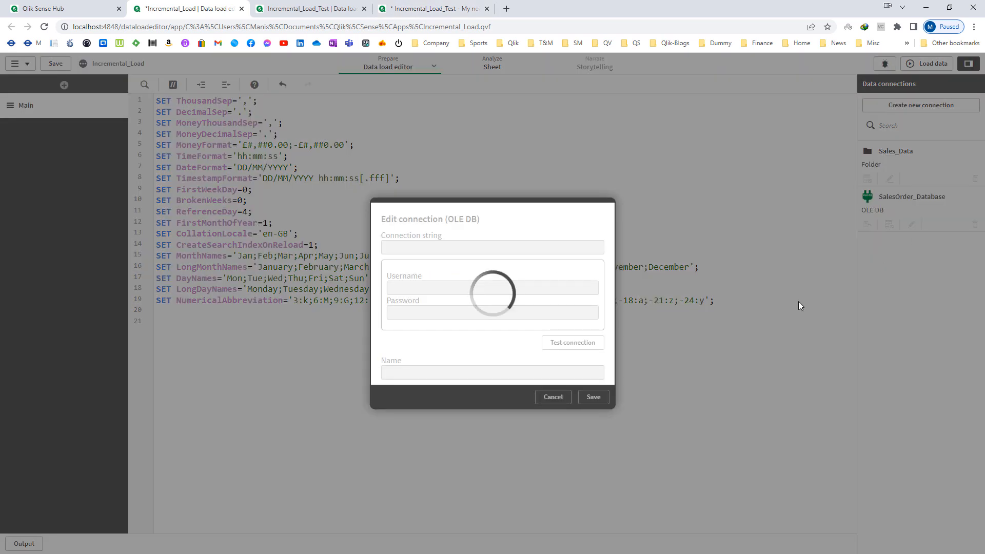
{"action": "left_click", "coordinate": [553, 397]}
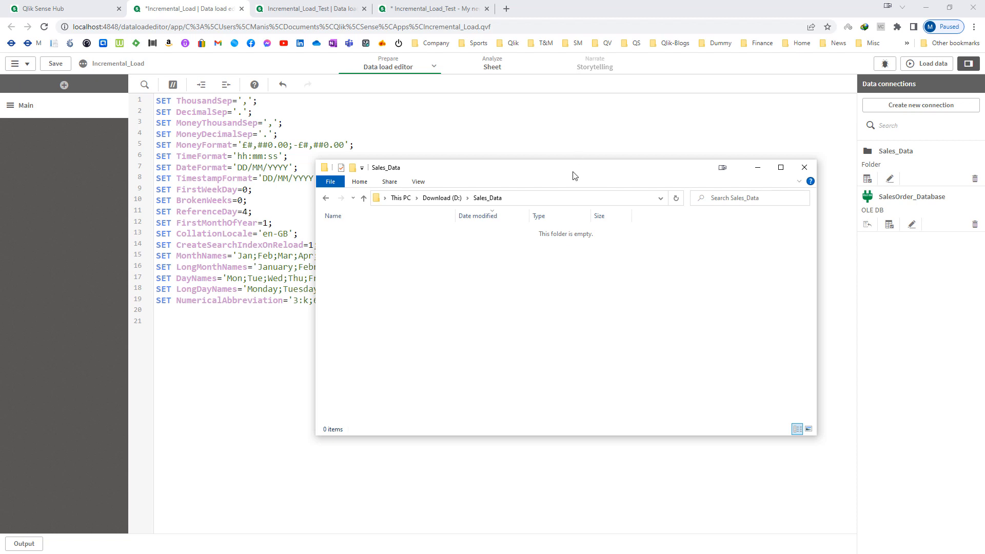
{"action": "left_click_drag", "start_coordinate": [575, 176], "coordinate": [472, 122]}
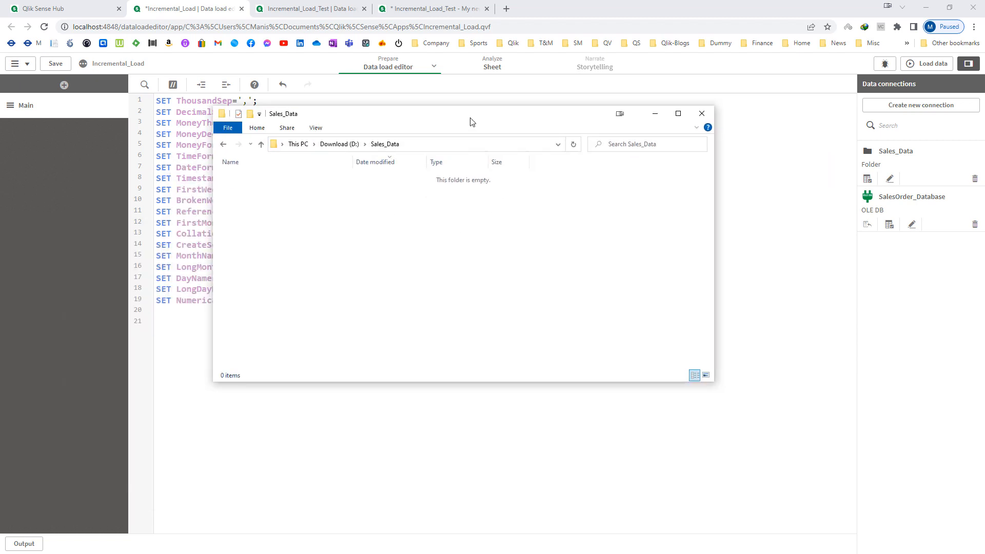
{"action": "left_click", "coordinate": [405, 411]}
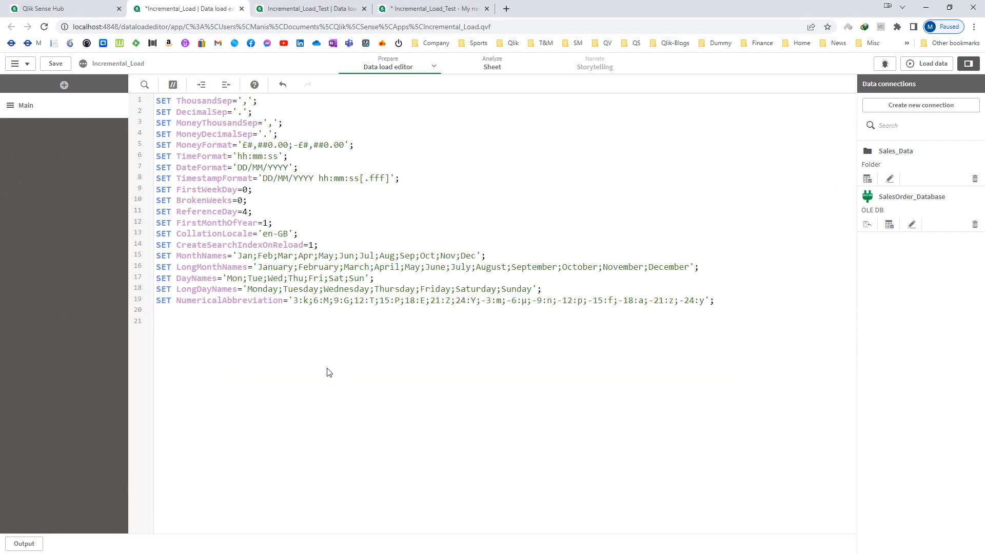
Step: Write an IF FileSize('lib://Sales_Data/SalesOrders.qvd') > 0 THEN branch containing Trace Incremental Load; below the SET statements
{"action": "type", "text": "IF FileSize('lib://Sales_Data"}
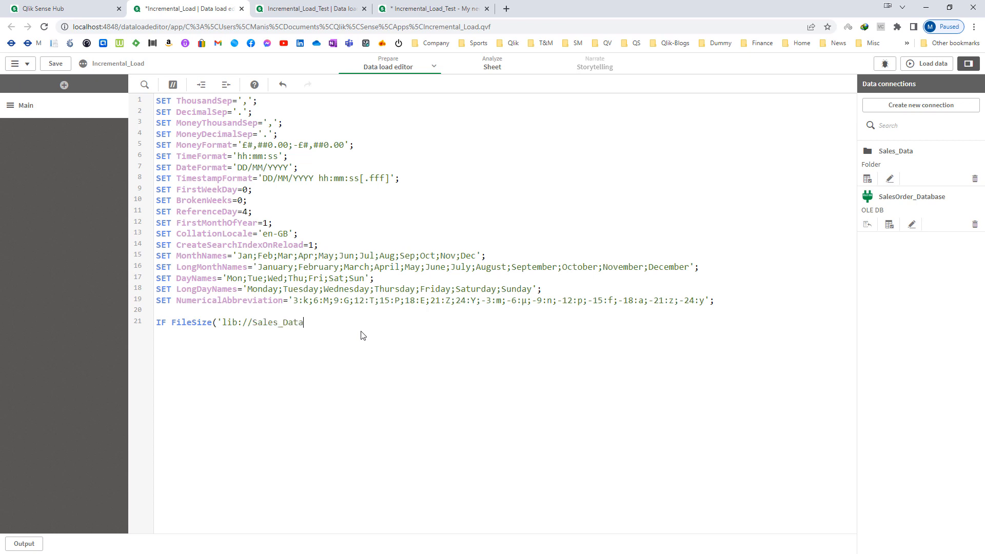
{"action": "type", "text": "/SalesOrders.qvd') > 0 THEN"}
{"action": "key", "text": "Return"}
{"action": "key", "text": "Return"}
{"action": "type", "text": "Trace "}
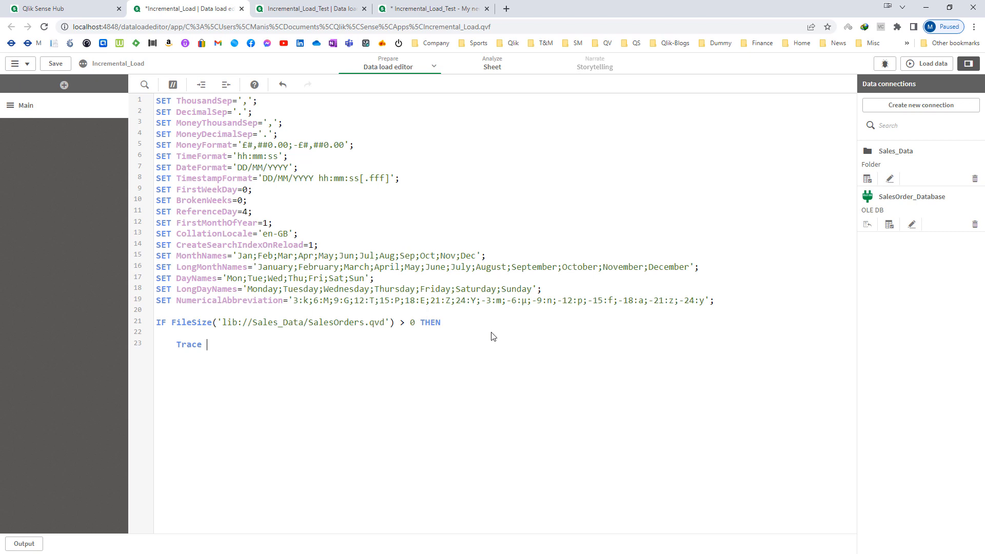
{"action": "type", "text": "Incremental Load;"}
Step: Add an Else branch containing Trace Full Load; and close the IF block with EndIf
{"action": "key", "text": "Return"}
{"action": "key", "text": "Return"}
{"action": "type", "text": "Else"}
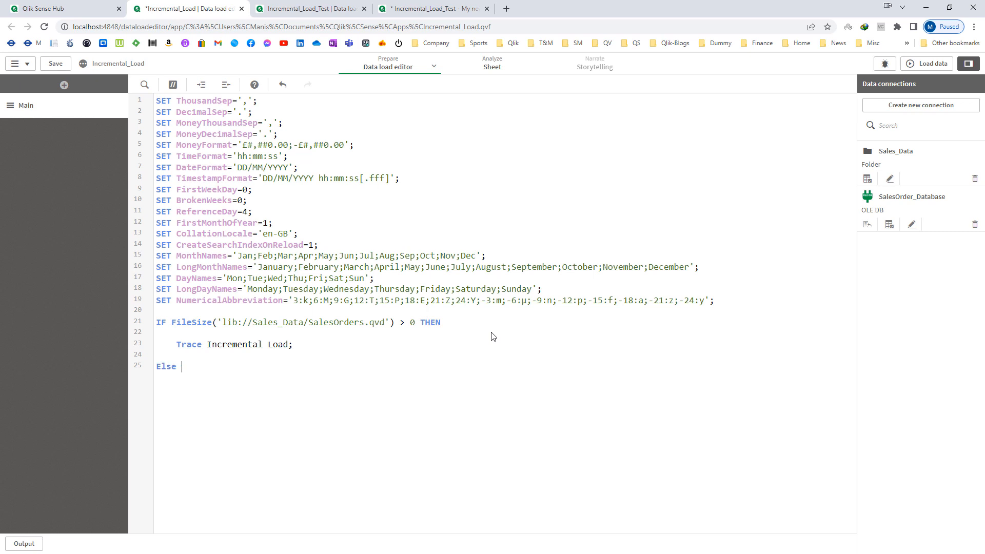
{"action": "key", "text": "Return"}
{"action": "key", "text": "Return"}
{"action": "type", "text": "Trace Full Load;"}
{"action": "key", "text": "Return"}
{"action": "key", "text": "Return"}
{"action": "key", "text": "BackSpace"}
{"action": "type", "text": "End If"}
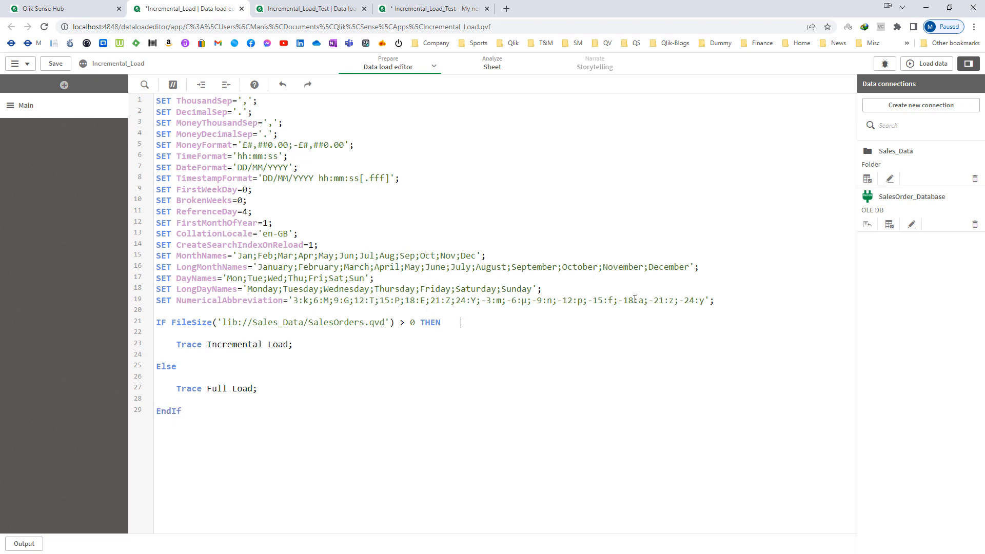
Step: Add the aligned comments //01 Start, //01 Else and //01 End to the IF, Else and EndIf lines
{"action": "type", "text": "//01"}
{"action": "key", "text": "shift+Left"}
{"action": "key", "text": "shift+Left"}
{"action": "key", "text": "shift+Left"}
{"action": "key", "text": "shift+Left"}
{"action": "key", "text": "ctrl+c"}
{"action": "left_click", "coordinate": [374, 371]}
{"action": "key", "text": "ctrl+v"}
{"action": "key", "text": "Down"}
{"action": "key", "text": "ctrl+v"}
{"action": "type", "text": "Start"}
{"action": "type", "text": " Else"}
{"action": "type", "text": " End"}
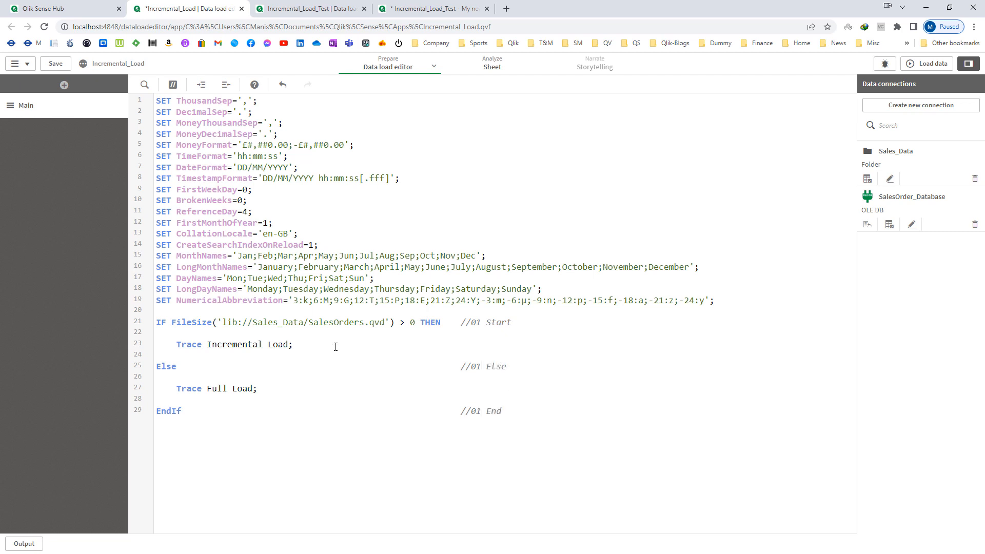
{"action": "left_click", "coordinate": [336, 347]}
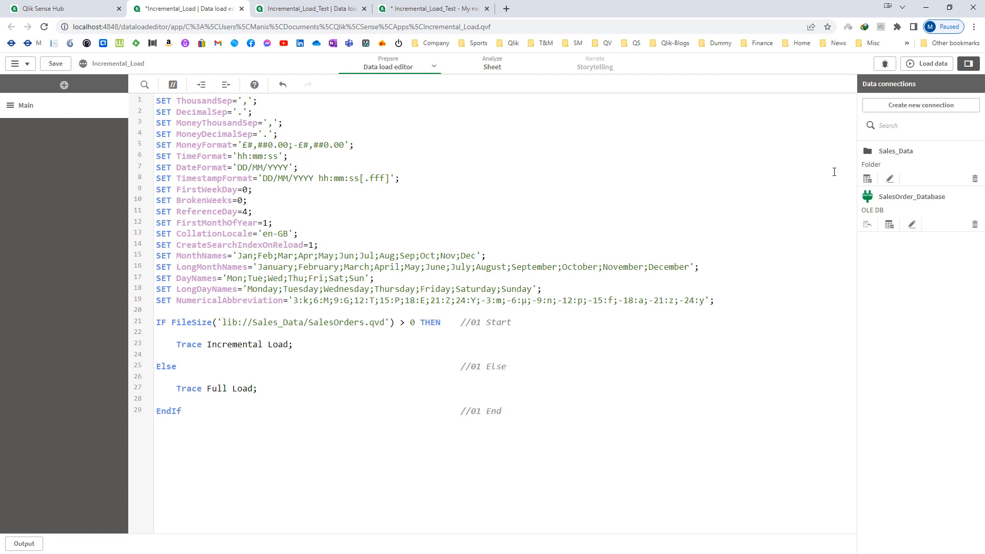
Step: Run the data load and check which branch's trace message is output
{"action": "left_click", "coordinate": [933, 63]}
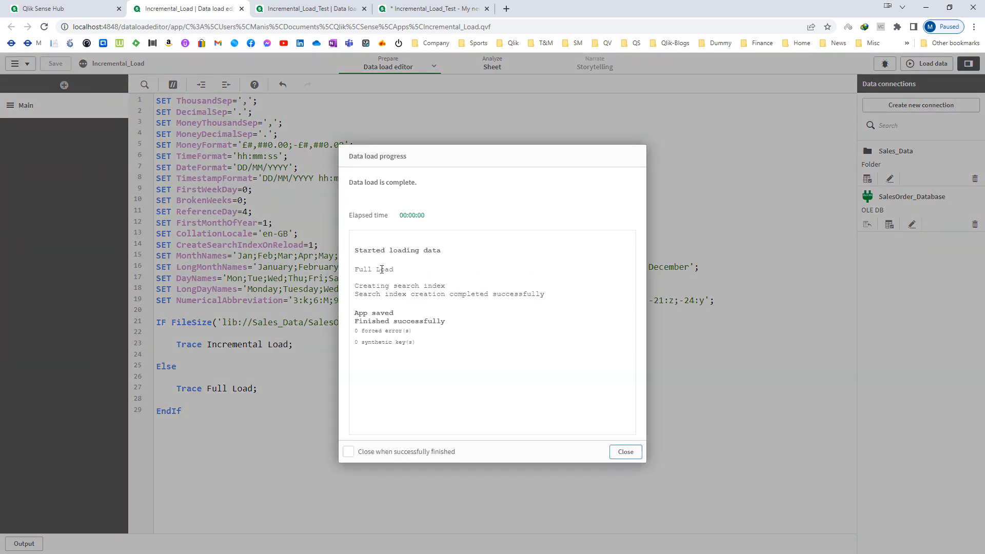
{"action": "left_click_drag", "start_coordinate": [395, 270], "coordinate": [354, 270]}
{"action": "left_click", "coordinate": [635, 455]}
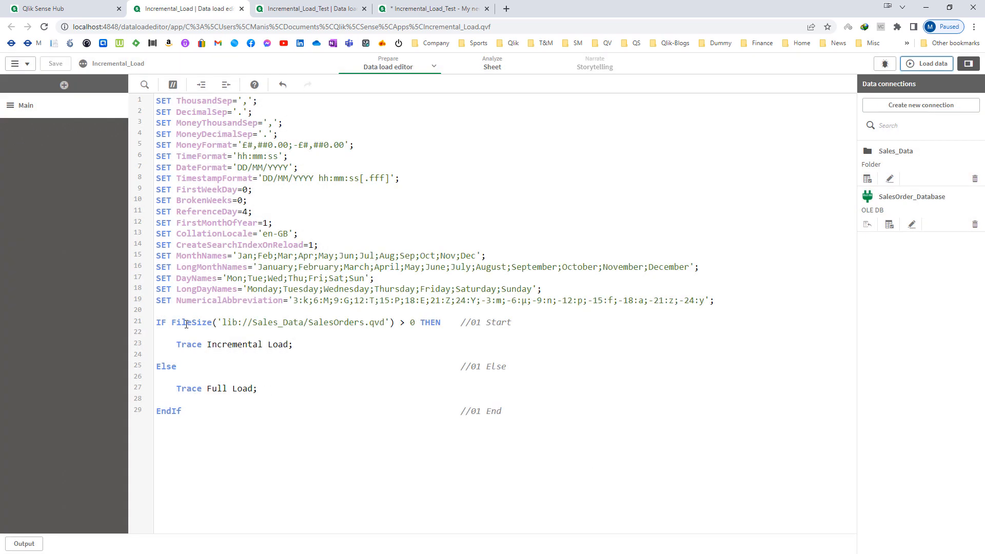
Step: Rewrite the IF condition as Not IsNull(FileSize('lib://Sales_Data/SalesOrders.qvd')), removing the > 0 comparison
{"action": "left_click_drag", "start_coordinate": [172, 321], "coordinate": [393, 322]}
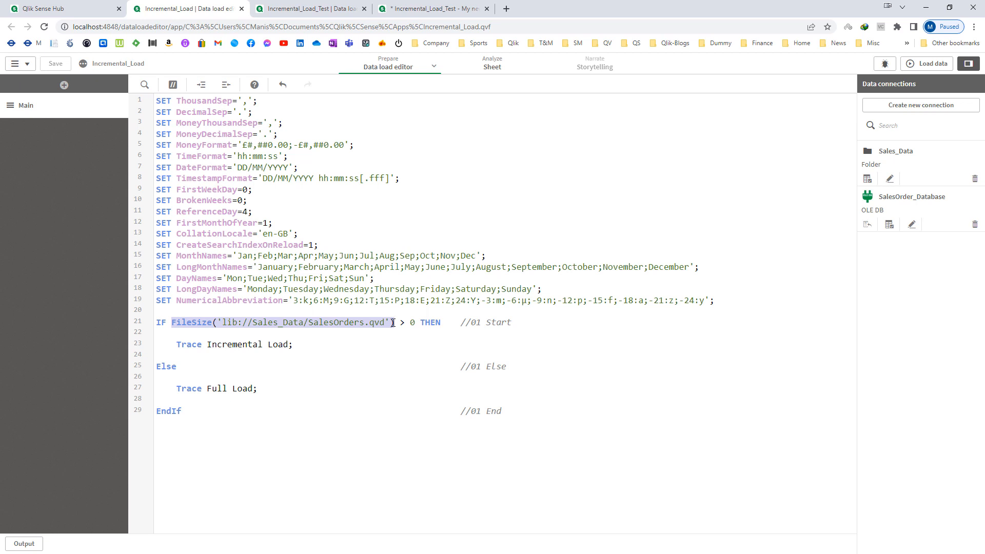
{"action": "key", "text": "Left"}
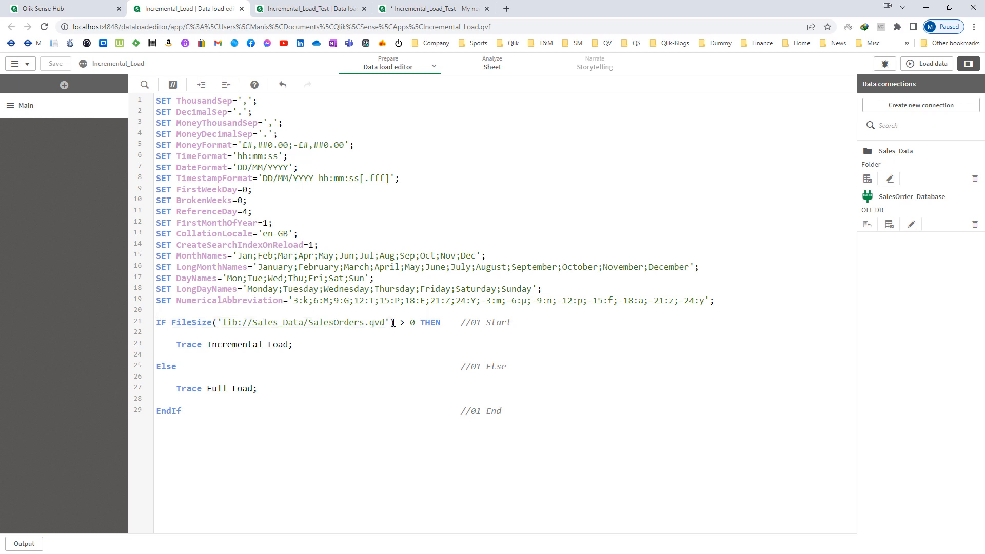
{"action": "type", "text": "Not "}
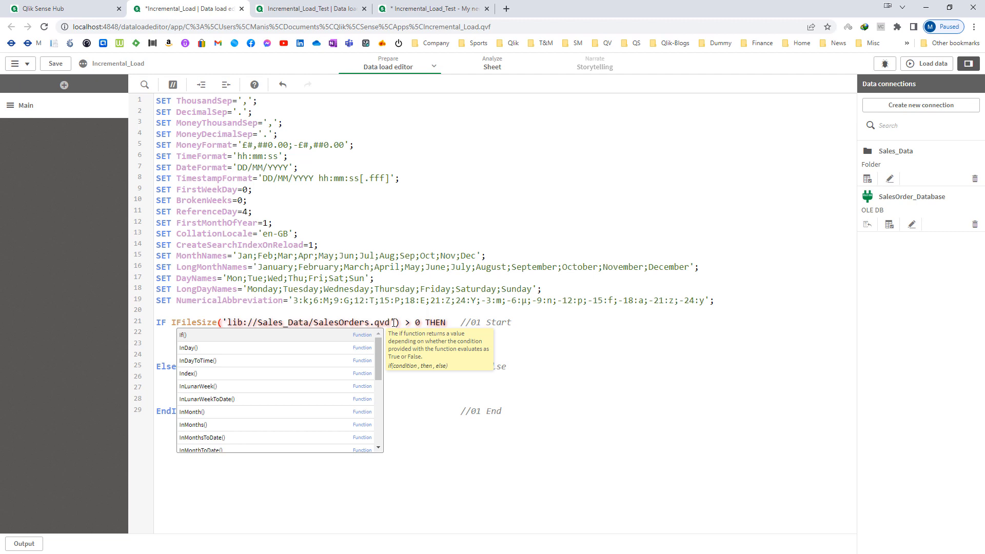
{"action": "type", "text": "IsNull("}
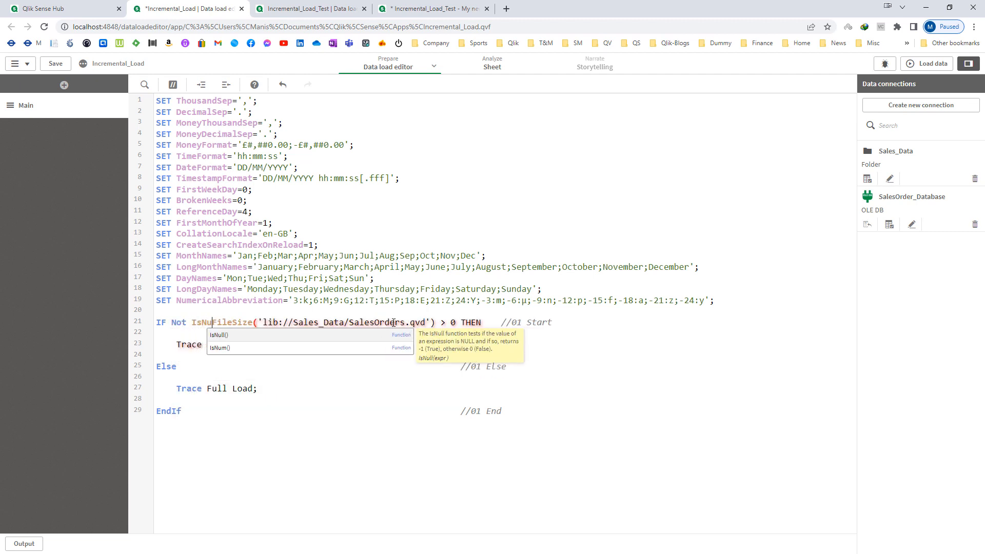
{"action": "key", "text": "Right"}
{"action": "key", "text": "Right"}
{"action": "key", "text": "Right"}
{"action": "key", "text": "Right"}
{"action": "key", "text": "Right"}
{"action": "key", "text": "Right"}
{"action": "key", "text": "Right"}
{"action": "key", "text": "Right"}
{"action": "key", "text": "Right"}
{"action": "key", "text": "Right"}
{"action": "key", "text": "Right"}
{"action": "key", "text": "Right"}
{"action": "key", "text": "Right"}
{"action": "key", "text": "Right"}
{"action": "key", "text": "Right"}
{"action": "key", "text": "Right"}
{"action": "key", "text": "Right"}
{"action": "key", "text": "Right"}
{"action": "key", "text": "Right"}
{"action": "key", "text": "Right"}
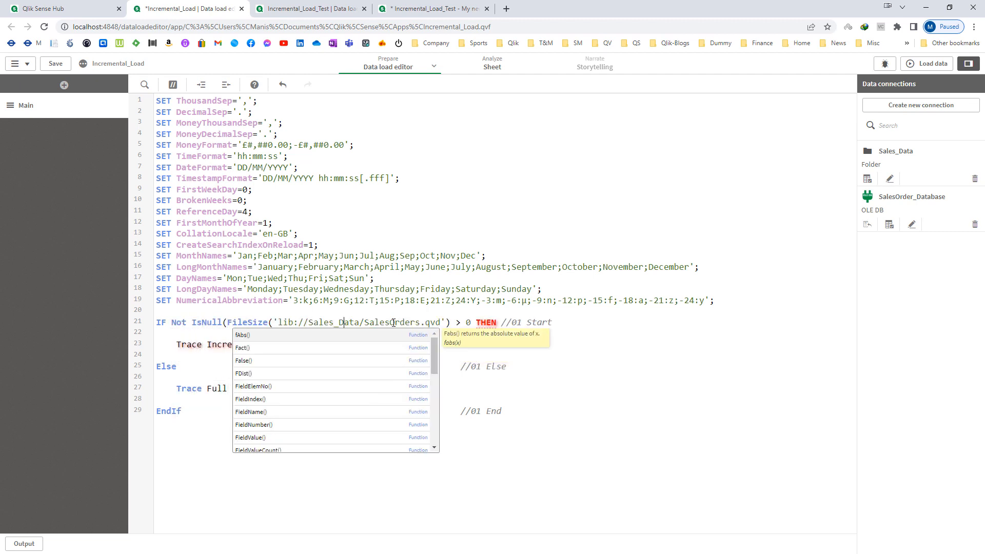
{"action": "key", "text": "Right"}
{"action": "key", "text": "Right"}
{"action": "key", "text": "Right"}
{"action": "key", "text": "Right"}
{"action": "key", "text": "Right"}
{"action": "key", "text": "Delete"}
{"action": "key", "text": "Delete"}
{"action": "key", "text": "Delete"}
{"action": "key", "text": "Delete"}
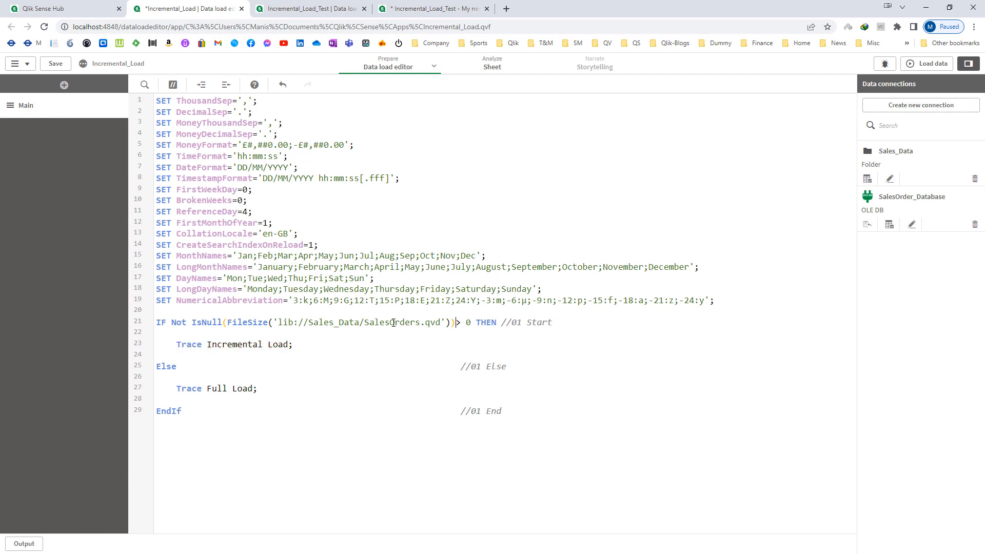
{"action": "type", "text": ")"}
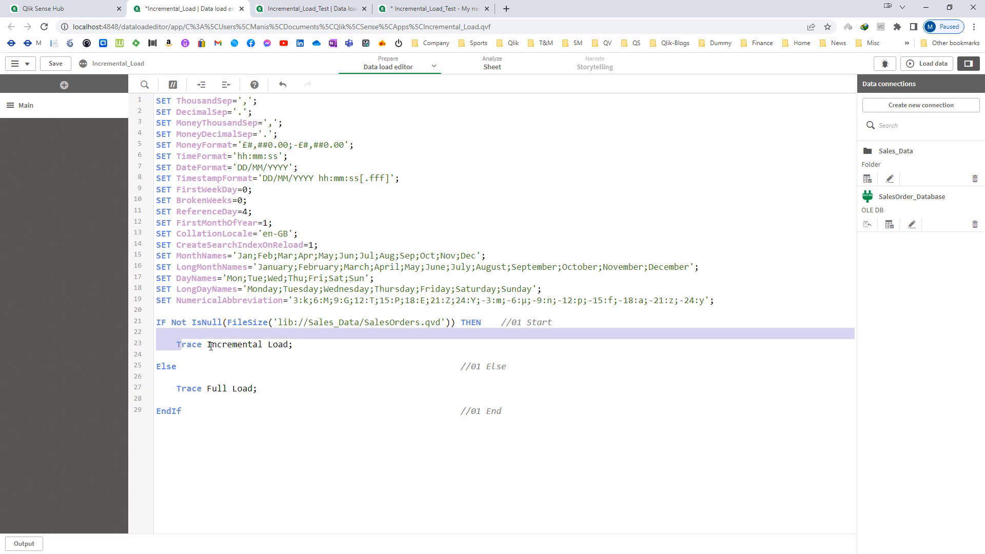
{"action": "left_click", "coordinate": [283, 418]}
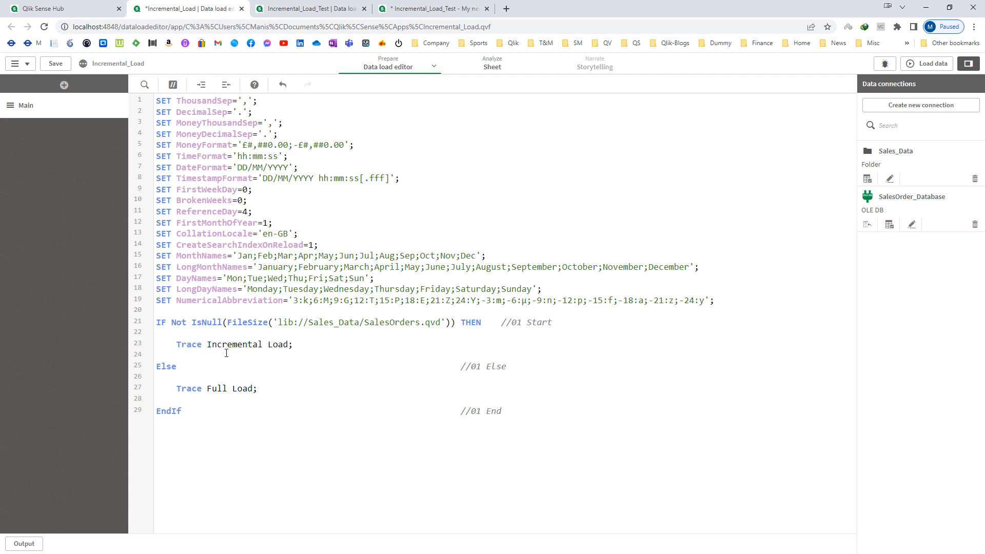
{"action": "left_click_drag", "start_coordinate": [176, 388], "coordinate": [257, 389]}
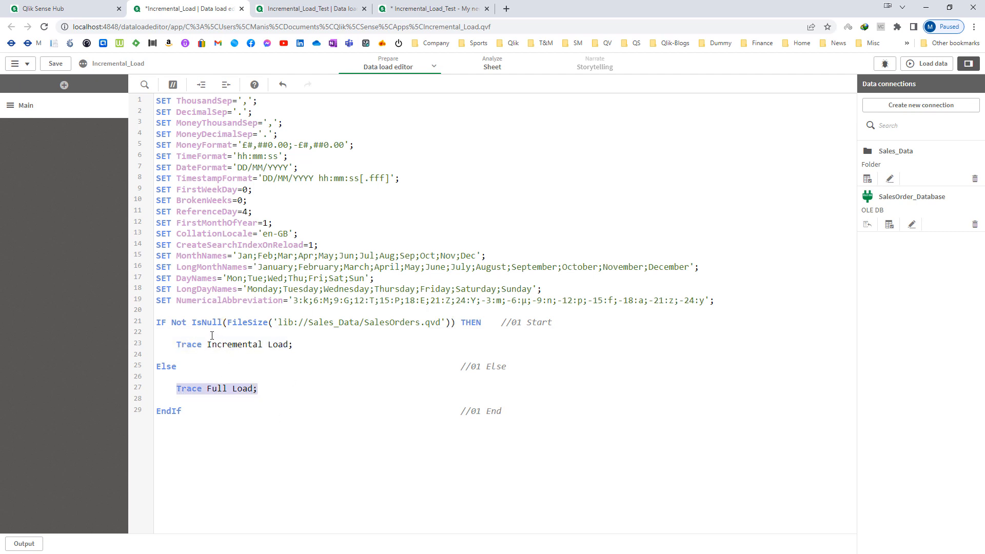
Step: Change the IF condition to RangeSum(FileSize('lib://Sales_Data/SalesOrders.qvd'),0) > 0 and run the data load
{"action": "left_click", "coordinate": [182, 323]}
{"action": "double_click", "coordinate": [181, 323]}
{"action": "key", "text": "Delete"}
{"action": "key", "text": "Delete"}
{"action": "double_click", "coordinate": [181, 322]}
{"action": "key", "text": "Delete"}
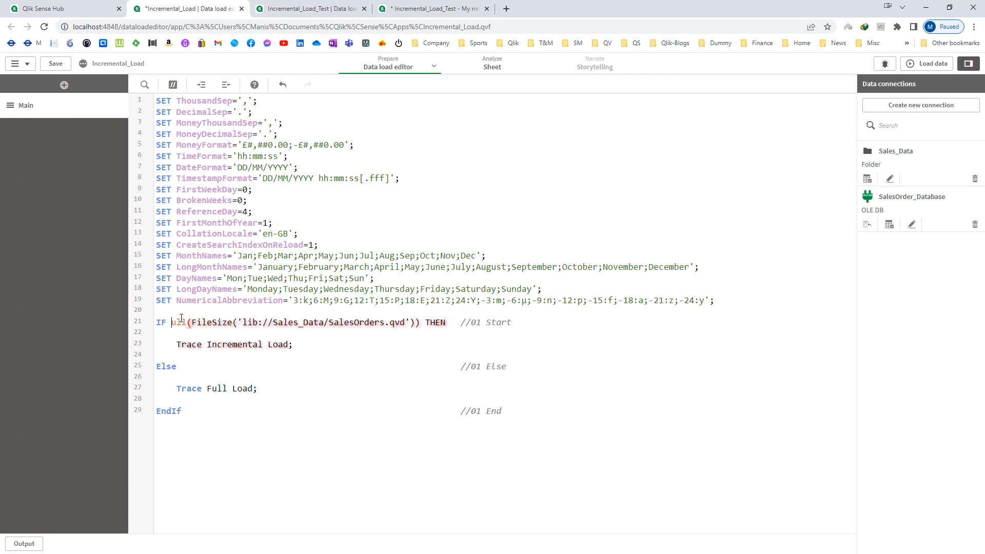
{"action": "type", "text": "RangeSum"}
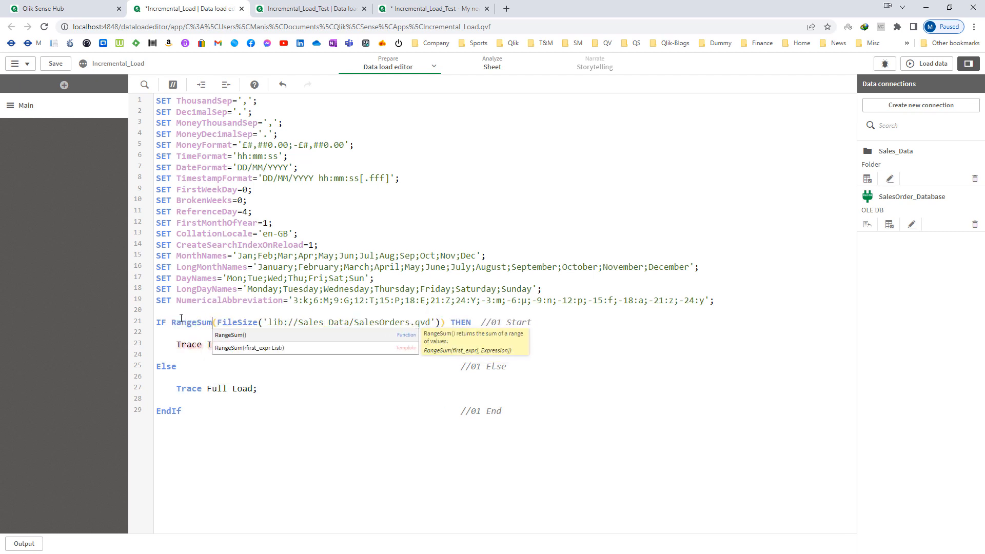
{"action": "left_click", "coordinate": [441, 323]}
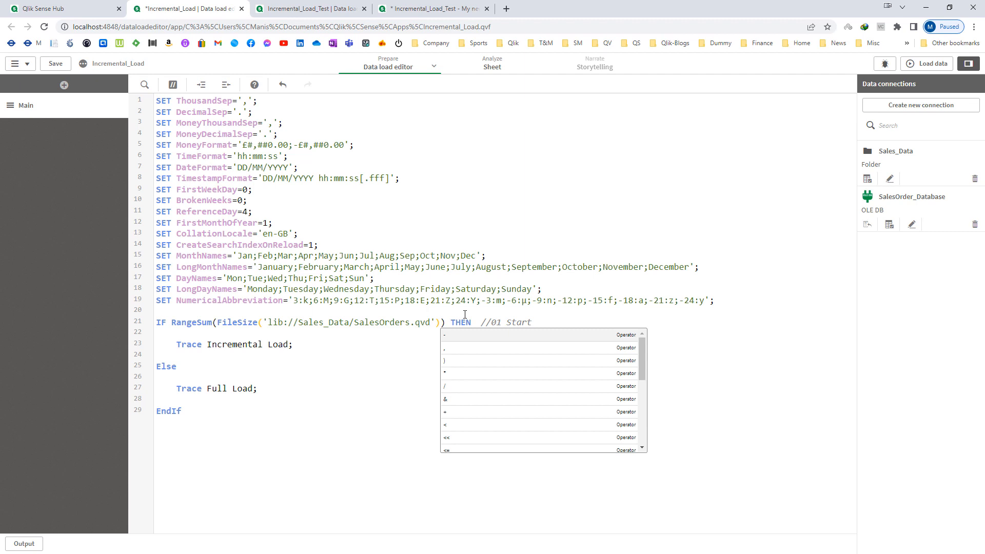
{"action": "type", "text": ",0"}
{"action": "key", "text": "Right"}
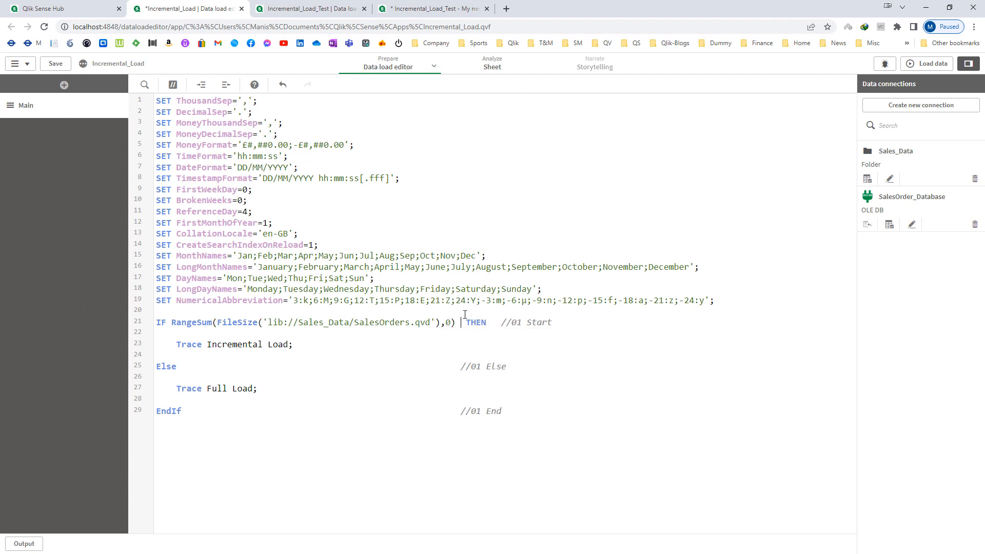
{"action": "type", "text": "> 0"}
{"action": "left_click", "coordinate": [927, 63]}
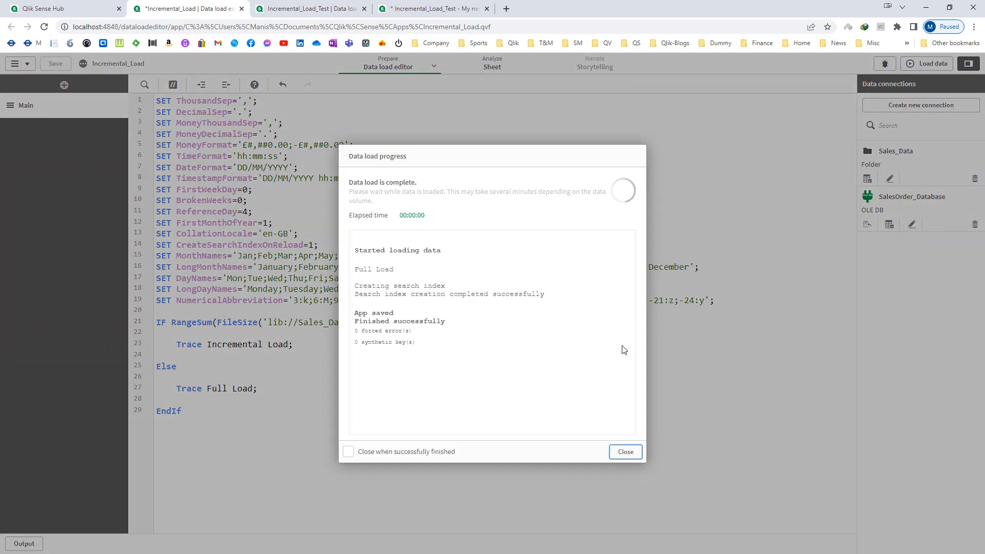
{"action": "left_click", "coordinate": [629, 454]}
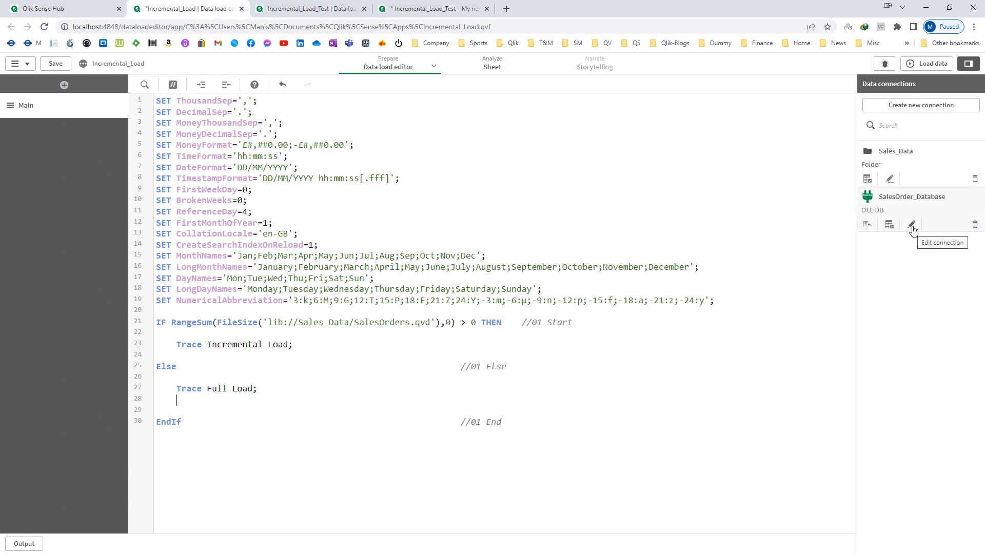
Step: Insert the select script for all fields of the dbo SalesOrders table from SalesOrder_Database under Trace Full Load
{"action": "left_click", "coordinate": [889, 224]}
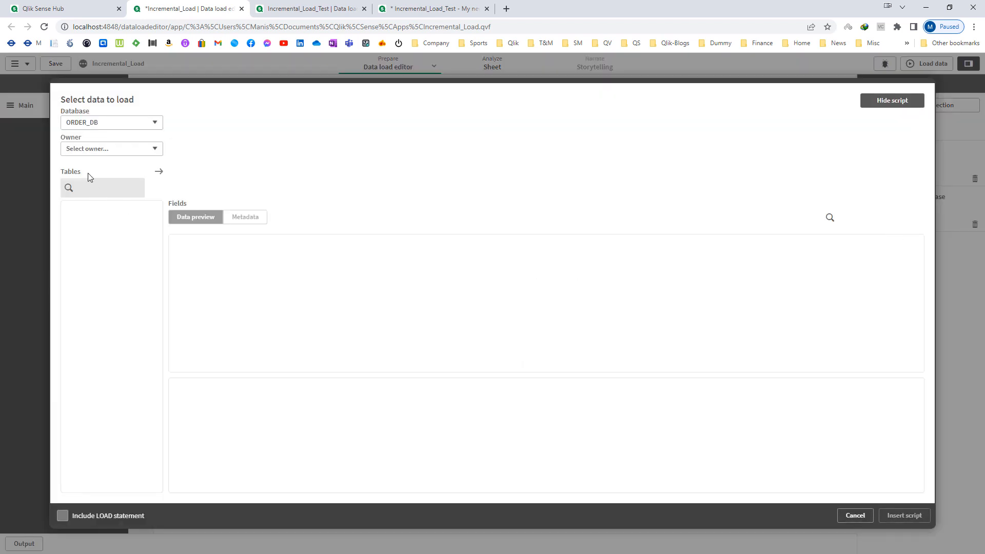
{"action": "left_click", "coordinate": [89, 150]}
{"action": "left_click", "coordinate": [88, 167]}
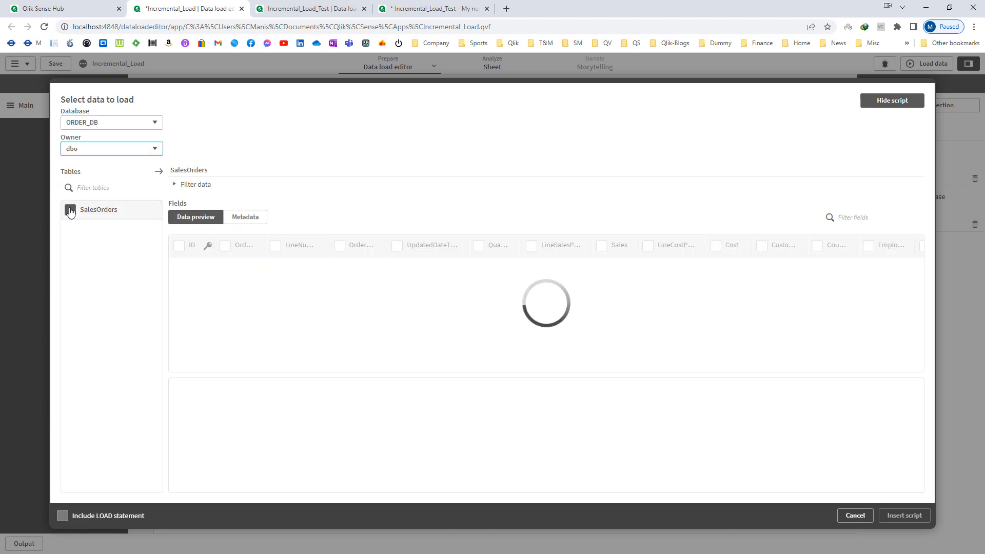
{"action": "left_click", "coordinate": [70, 211]}
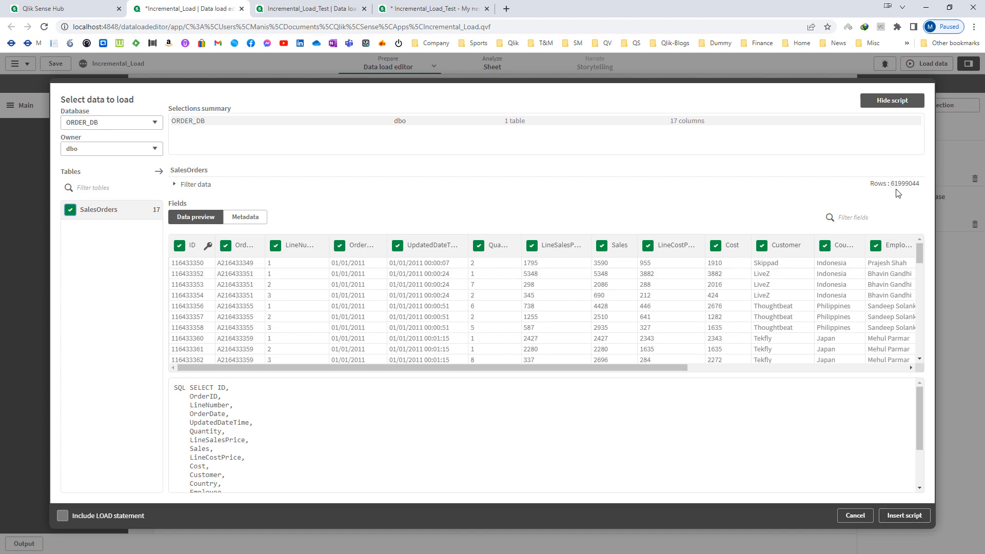
{"action": "left_click", "coordinate": [904, 515]}
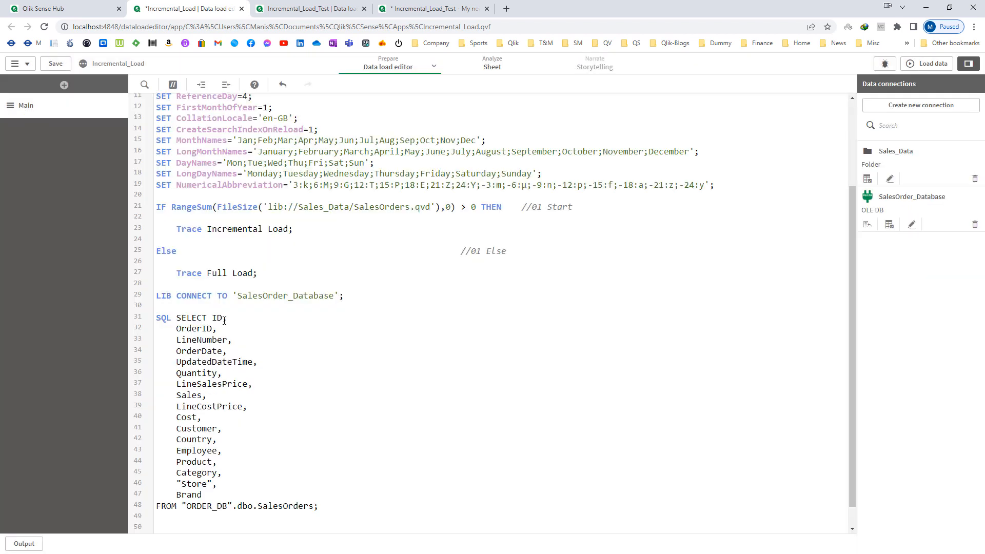
Step: Replace the SQL SELECT field list with *, put it on one line, and indent the LIB CONNECT and SQL statements
{"action": "left_click_drag", "start_coordinate": [212, 318], "coordinate": [243, 496]}
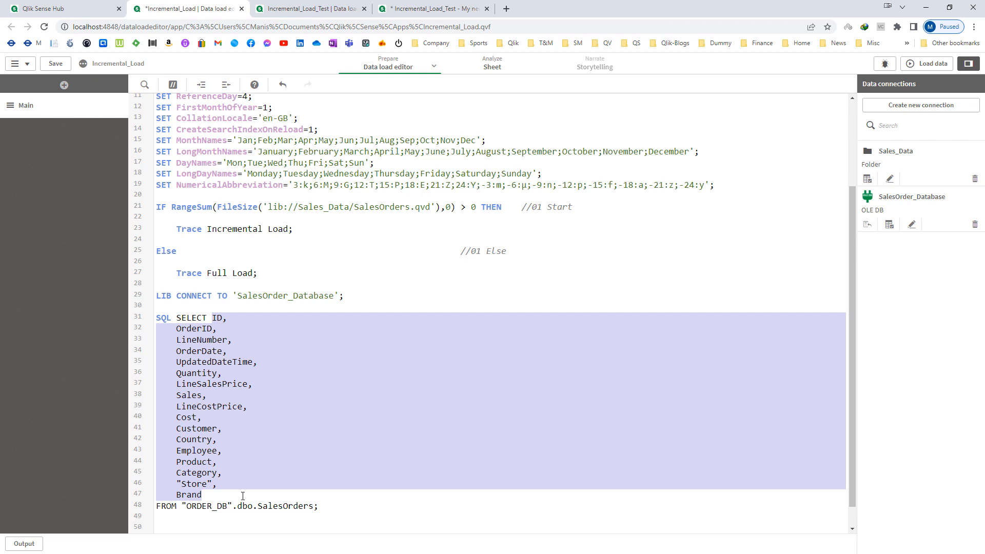
{"action": "type", "text": "*"}
{"action": "key", "text": "Tab"}
{"action": "key", "text": "Delete"}
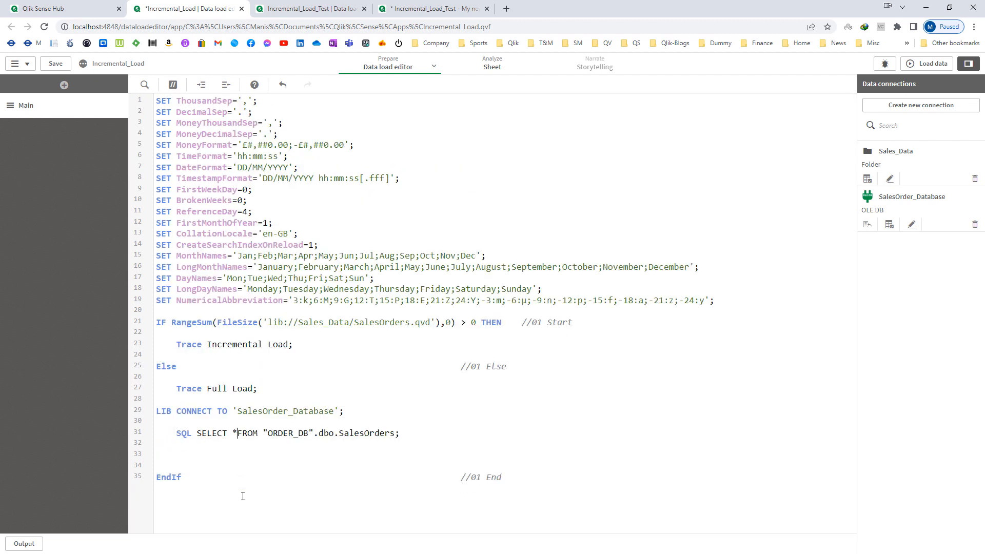
{"action": "key", "text": "Tab"}
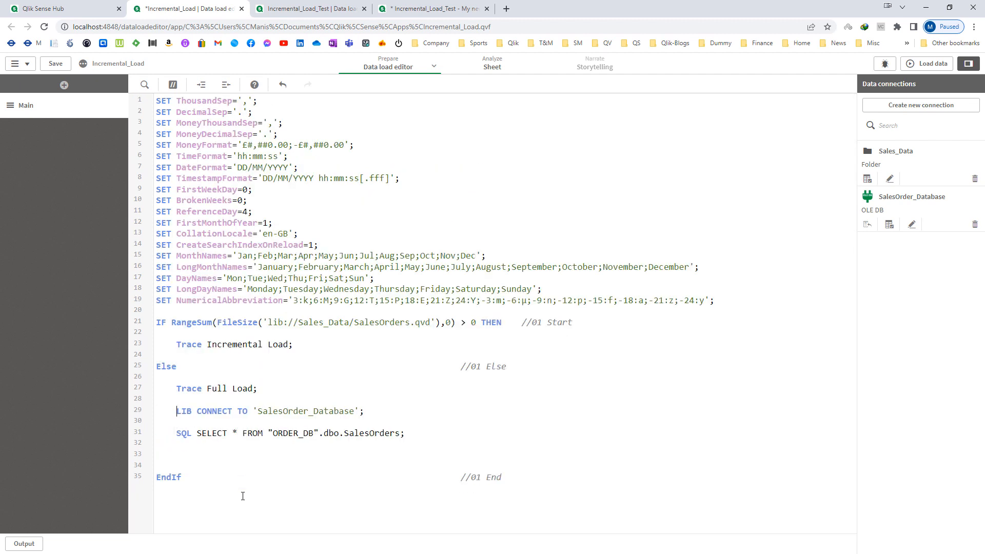
Step: Add the table label SalesOrders: on its own line directly above the SQL SELECT statement
{"action": "key", "text": "Return"}
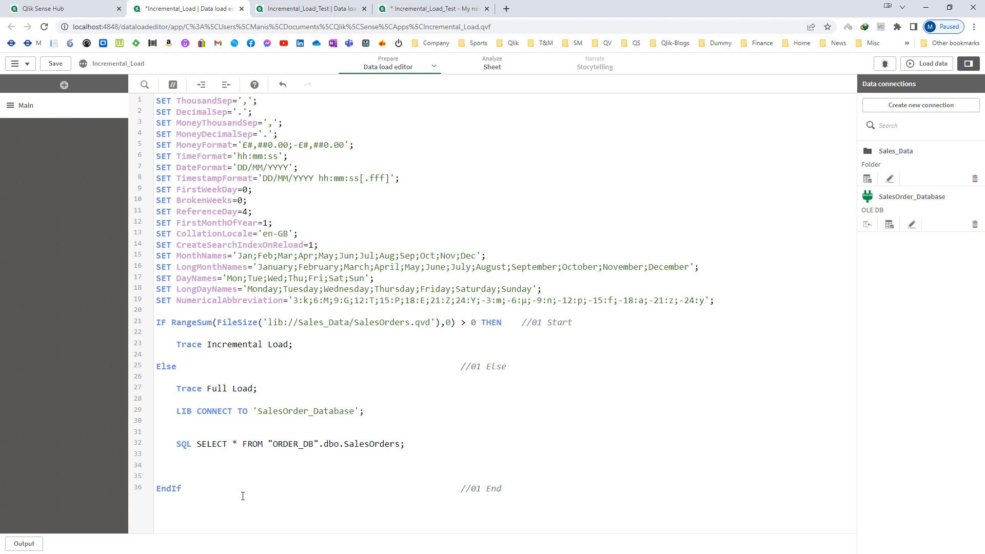
{"action": "type", "text": "SalesOrders"}
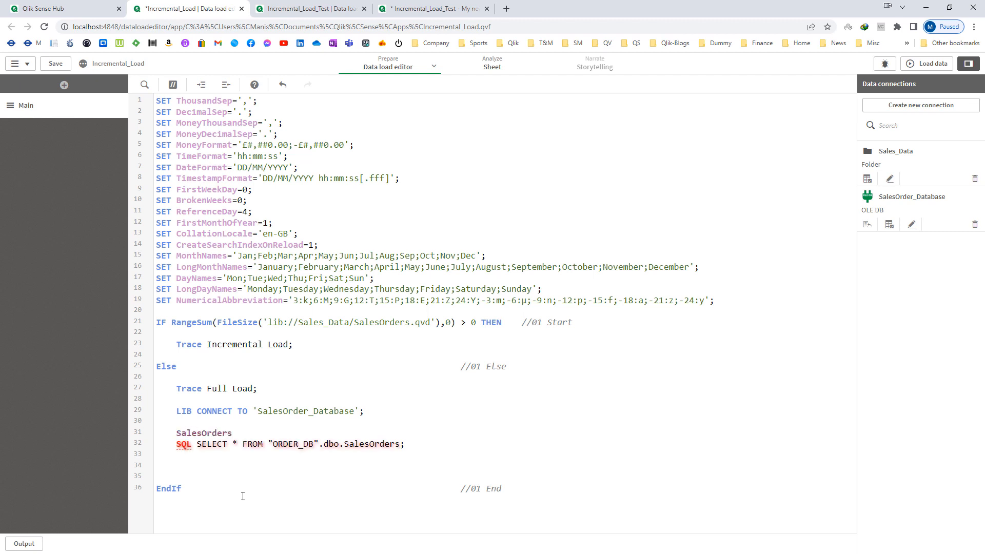
{"action": "type", "text": ":"}
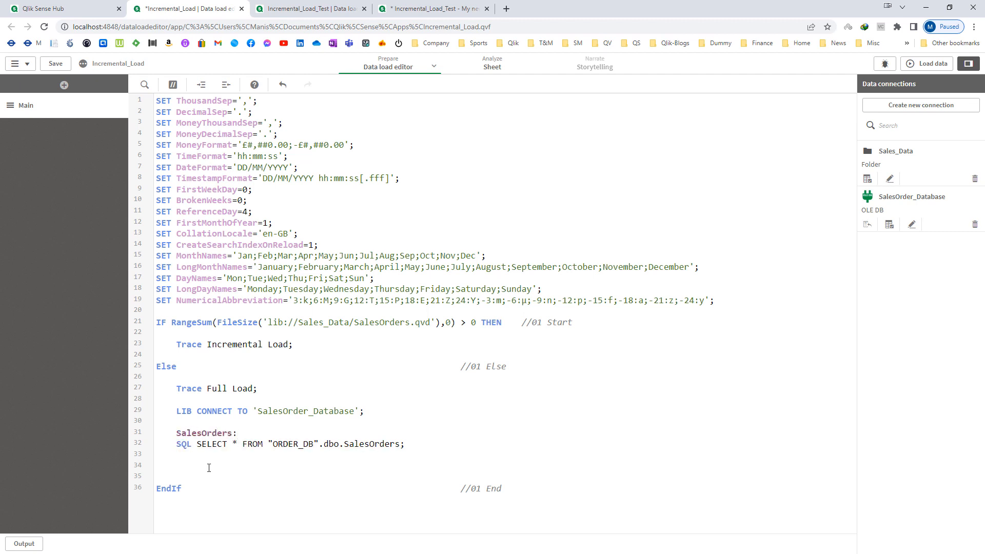
{"action": "double_click", "coordinate": [209, 433]}
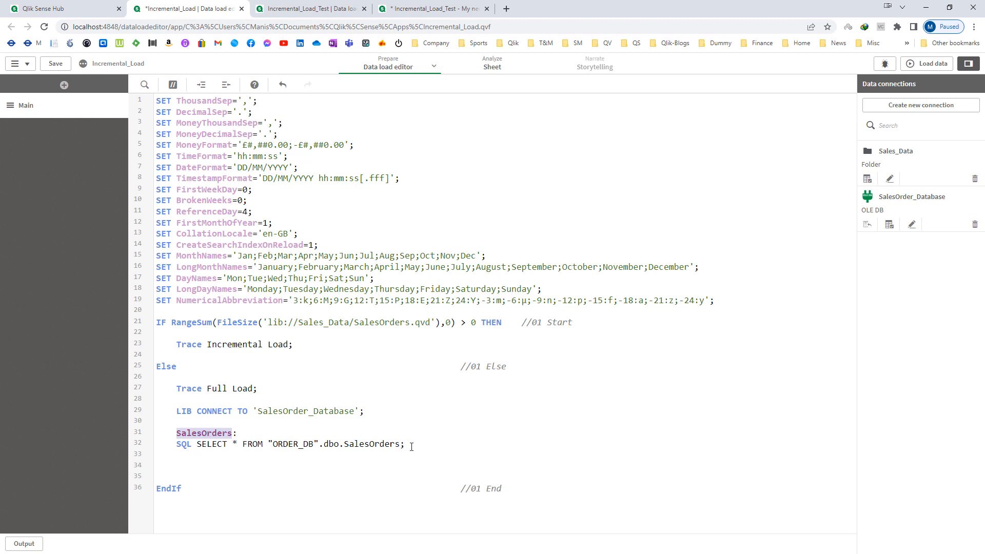
{"action": "left_click", "coordinate": [183, 463]}
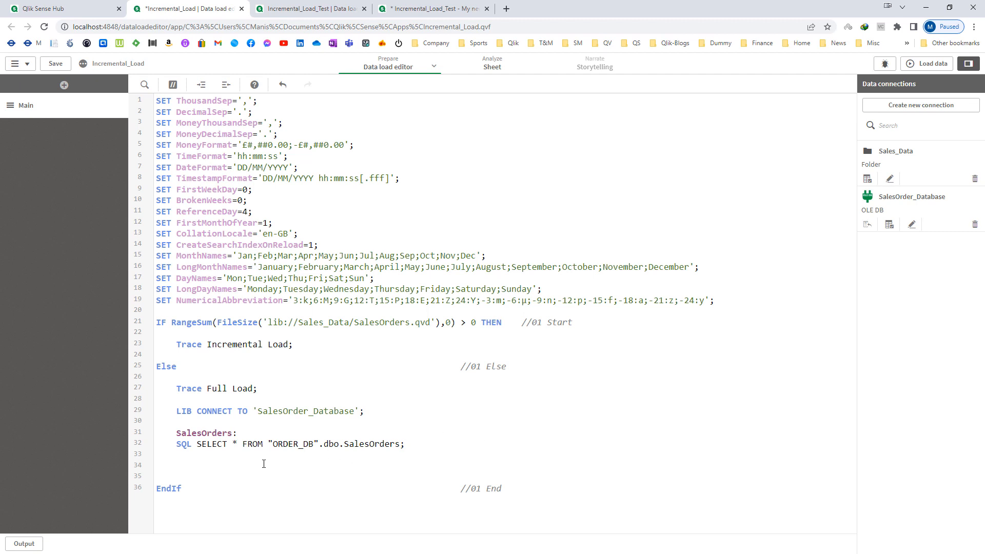
{"action": "double_click", "coordinate": [209, 432]}
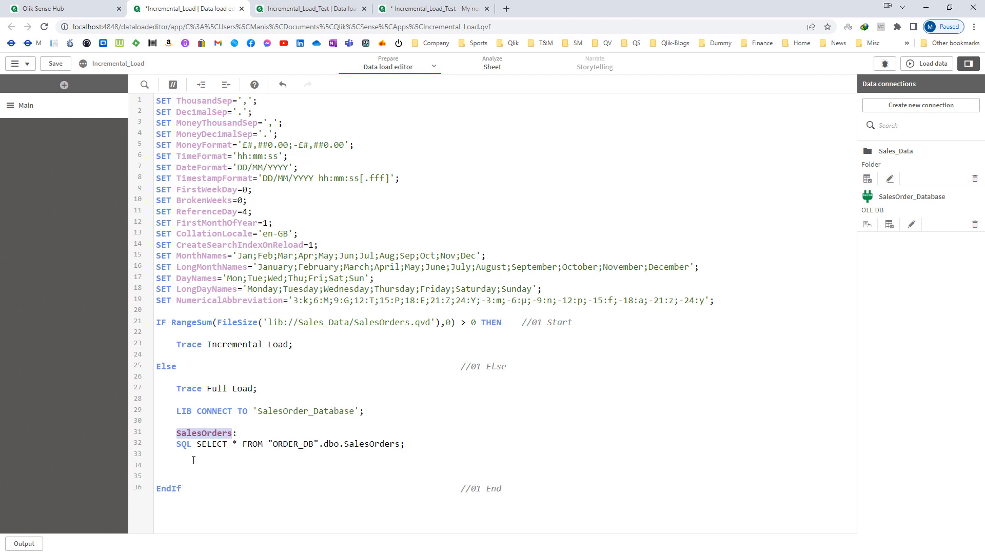
Step: Below the SQL SELECT statement, write the condition IF NoOfRows('SalesOrders') > 0
{"action": "left_click", "coordinate": [246, 465]}
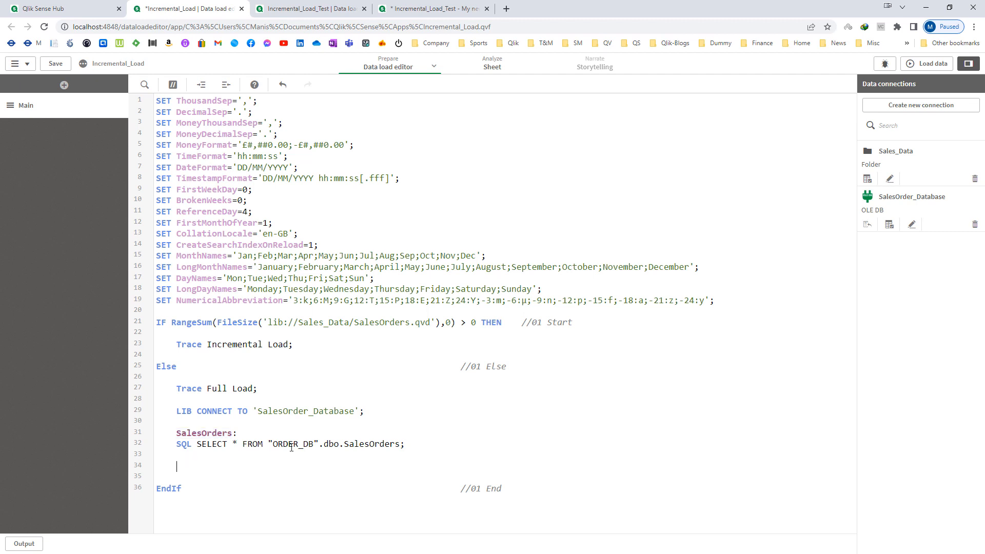
{"action": "type", "text": "IF No"}
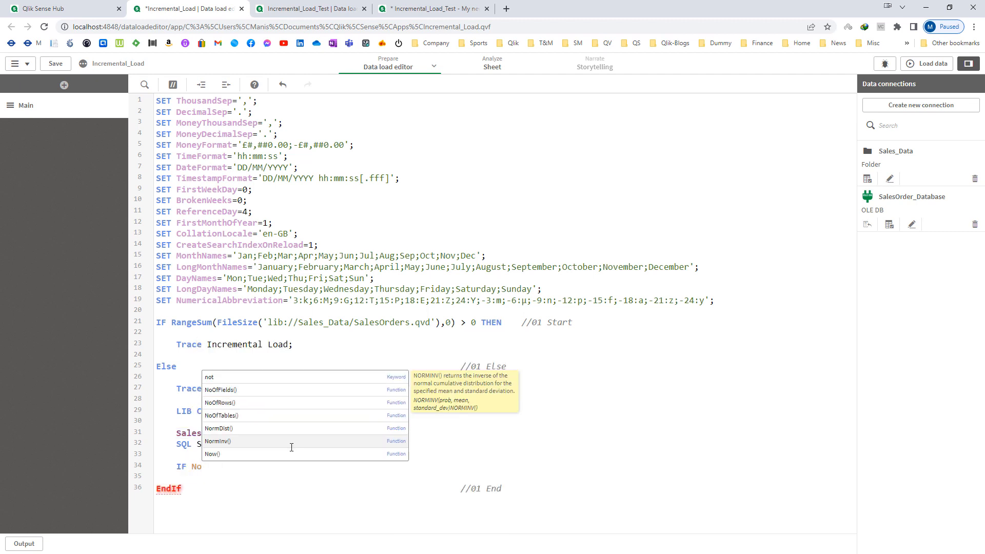
{"action": "key", "text": "Up"}
{"action": "key", "text": "Up"}
{"action": "key", "text": "Up"}
{"action": "key", "text": "Return"}
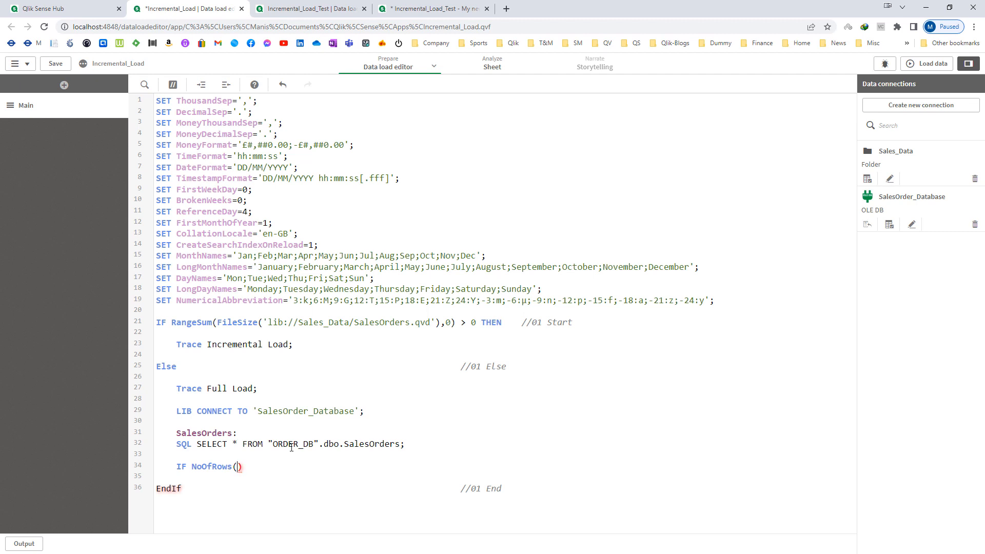
{"action": "type", "text": "'"}
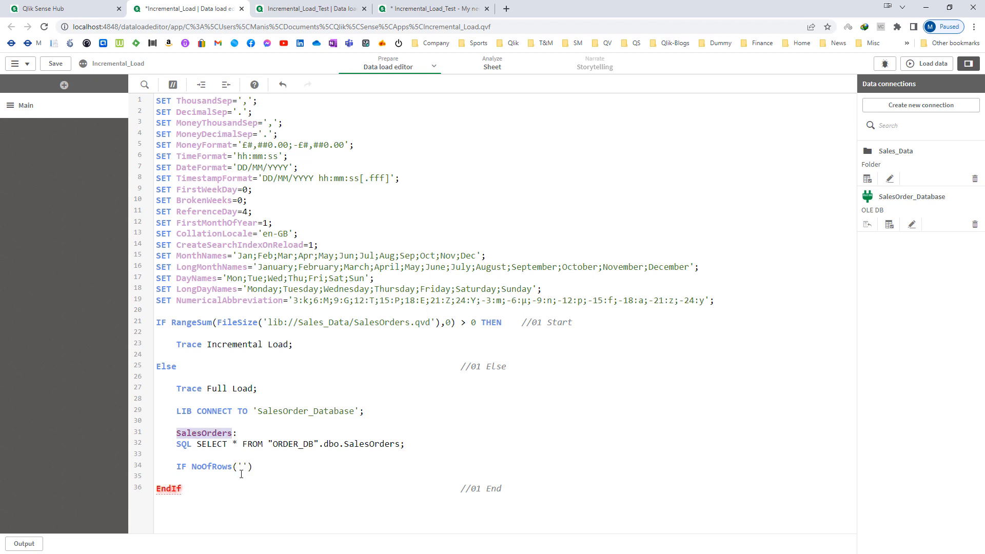
{"action": "type", "text": "SalesOrders"}
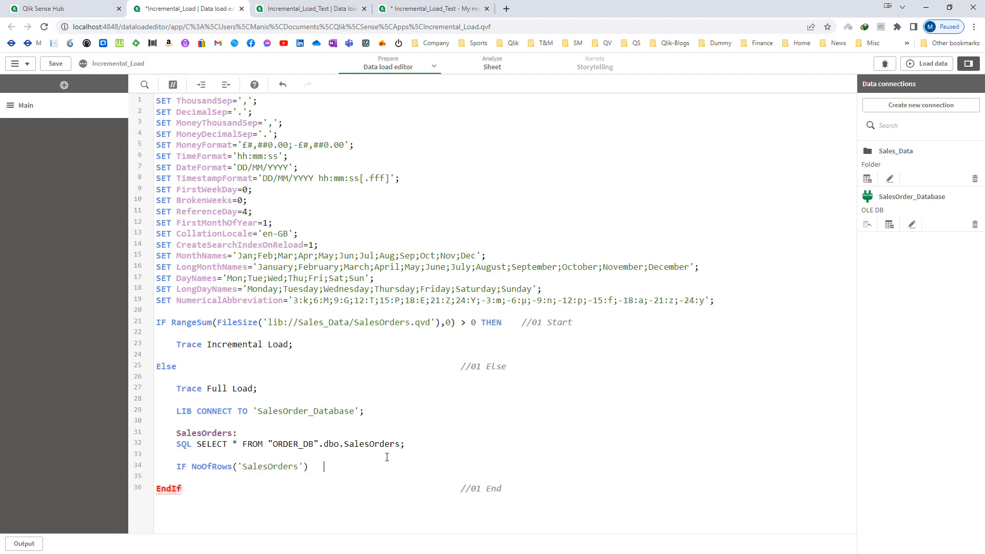
{"action": "key", "text": "BackSpace"}
{"action": "key", "text": "BackSpace"}
{"action": "type", "text": "0"}
Step: Close the row-count condition with ENDIF, leave blank lines for its body, and add THEN to the IF line
{"action": "key", "text": "Return"}
{"action": "key", "text": "Return"}
{"action": "type", "text": "ENDIF"}
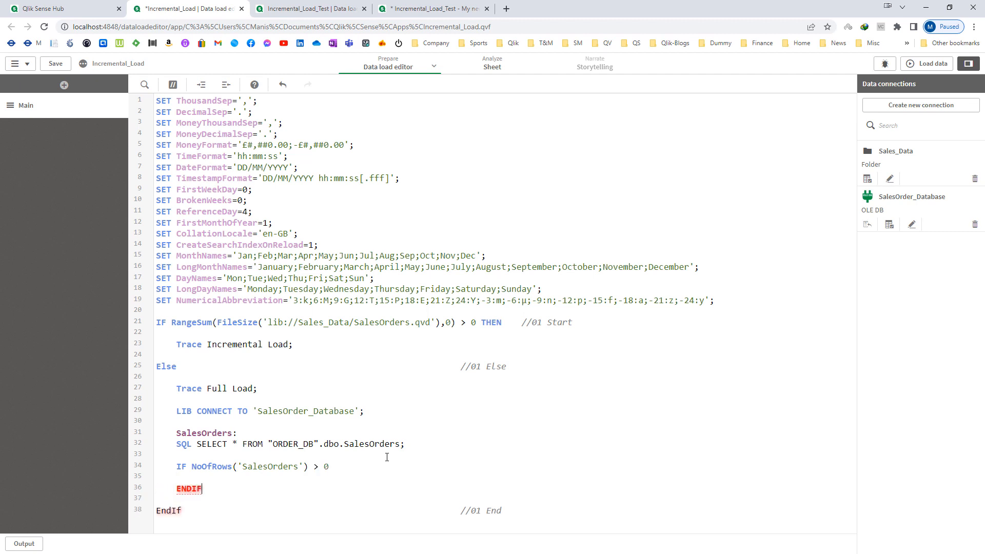
{"action": "key", "text": "Return"}
{"action": "key", "text": "Tab"}
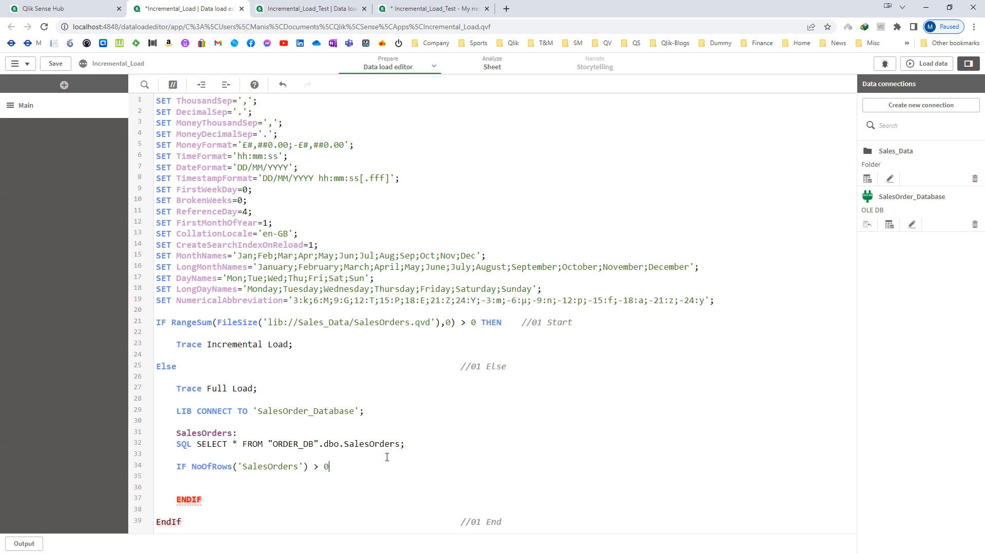
{"action": "type", "text": "THEN"}
{"action": "key", "text": "Down"}
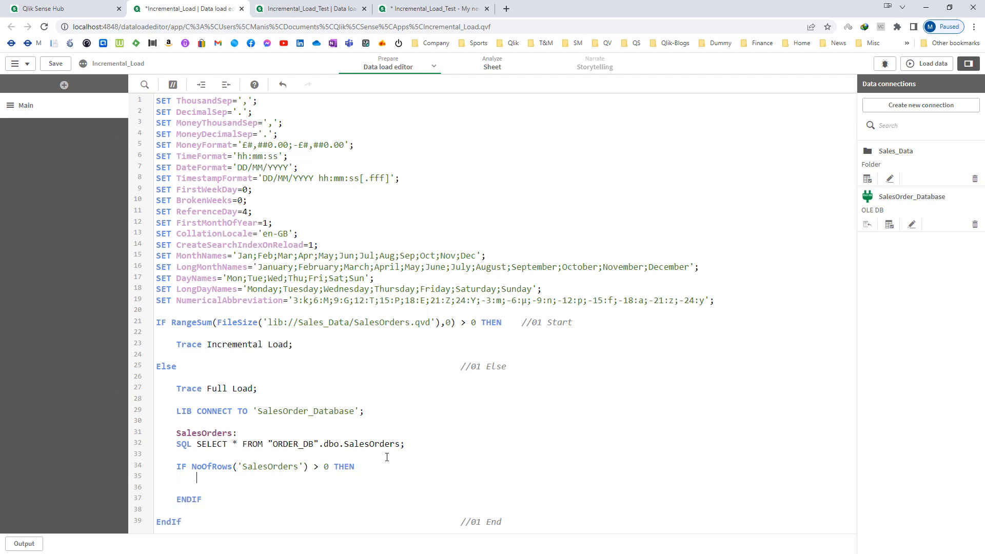
Step: Begin an indented Store SalesOrders into statement inside the NoOfRows IF block
{"action": "key", "text": "Return"}
{"action": "type", "text": "Store"}
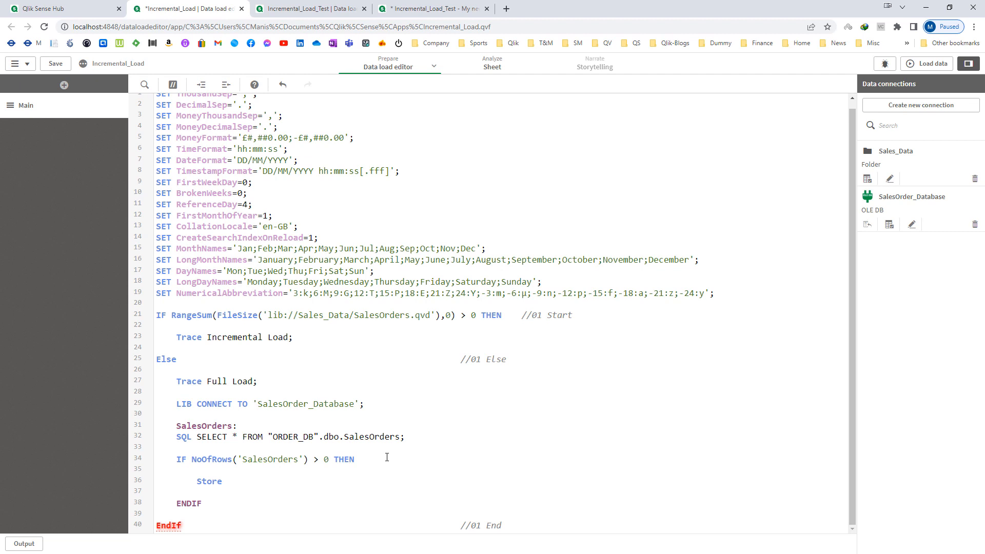
{"action": "double_click", "coordinate": [214, 427]}
{"action": "key", "text": "ctrl+c"}
{"action": "left_click", "coordinate": [256, 485]}
{"action": "key", "text": "ctrl+v"}
{"action": "type", "text": "intl"}
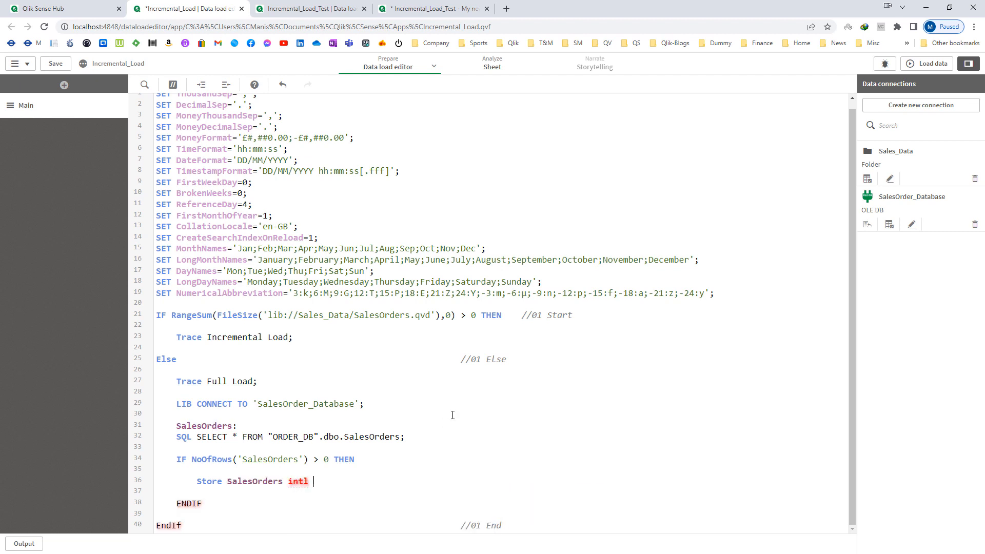
{"action": "key", "text": "BackSpace"}
{"action": "key", "text": "BackSpace"}
{"action": "type", "text": "o"}
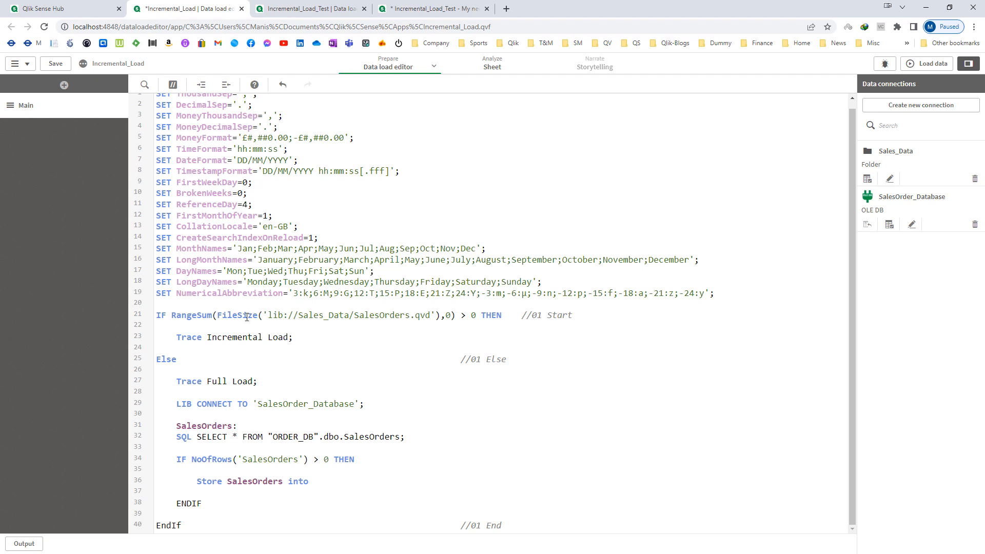
Step: Complete the Store statement with the target [lib://Sales_Data/SalesOrders.qvd](QVD); reusing the path from the FileSize condition
{"action": "left_click_drag", "start_coordinate": [268, 315], "coordinate": [433, 317]}
{"action": "key", "text": "ctrl+c"}
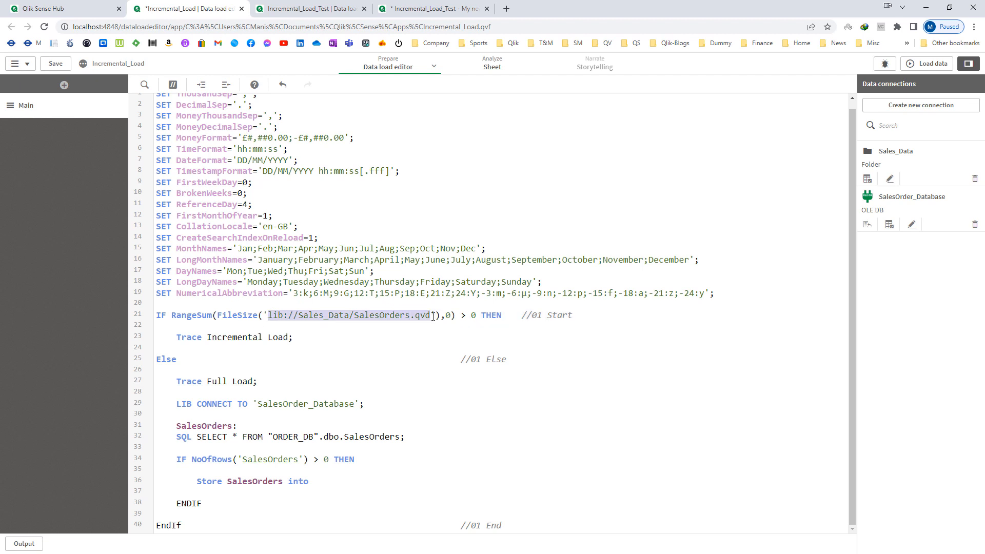
{"action": "left_click", "coordinate": [331, 485]}
{"action": "type", "text": "["}
{"action": "key", "text": "ctrl+v"}
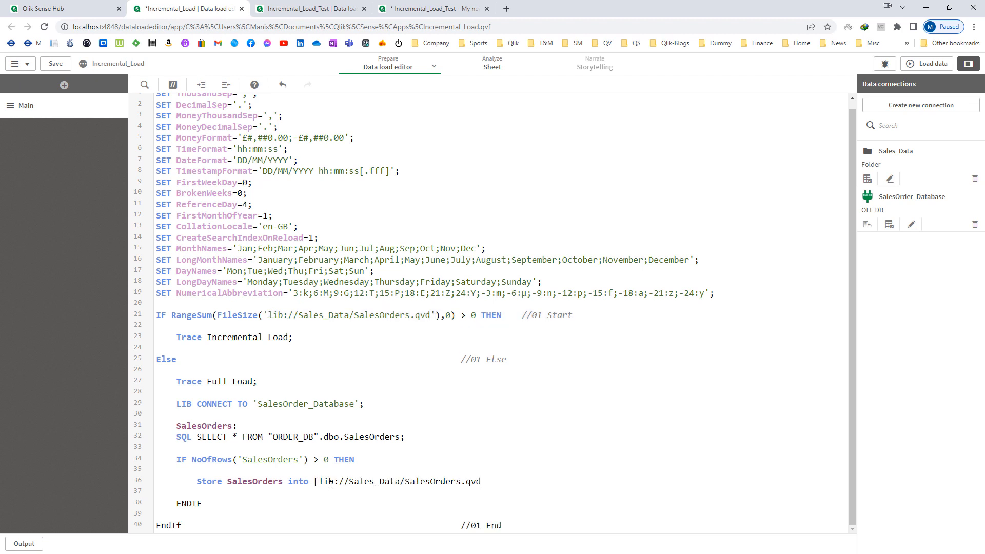
{"action": "type", "text": "](QVD);"}
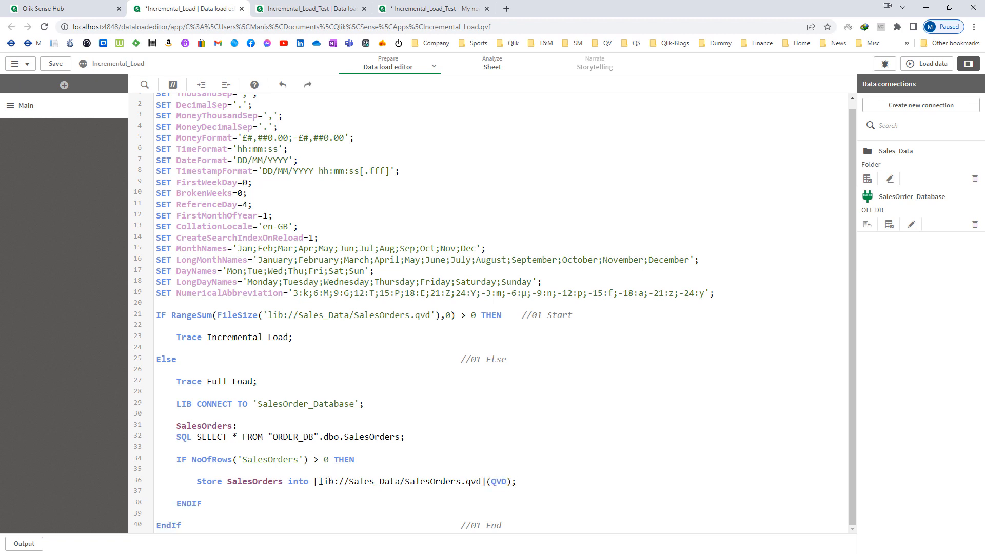
Step: Define the variable SET vQVDFolder = 'lib://Sales_Data'; on a separate line above the first IF statement
{"action": "left_click_drag", "start_coordinate": [320, 482], "coordinate": [402, 479]}
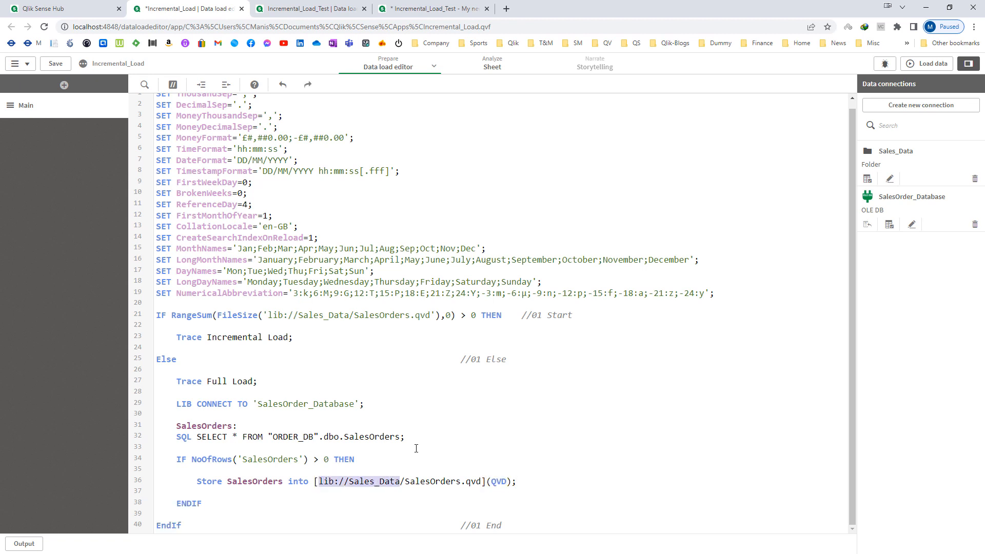
{"action": "left_click", "coordinate": [306, 309]}
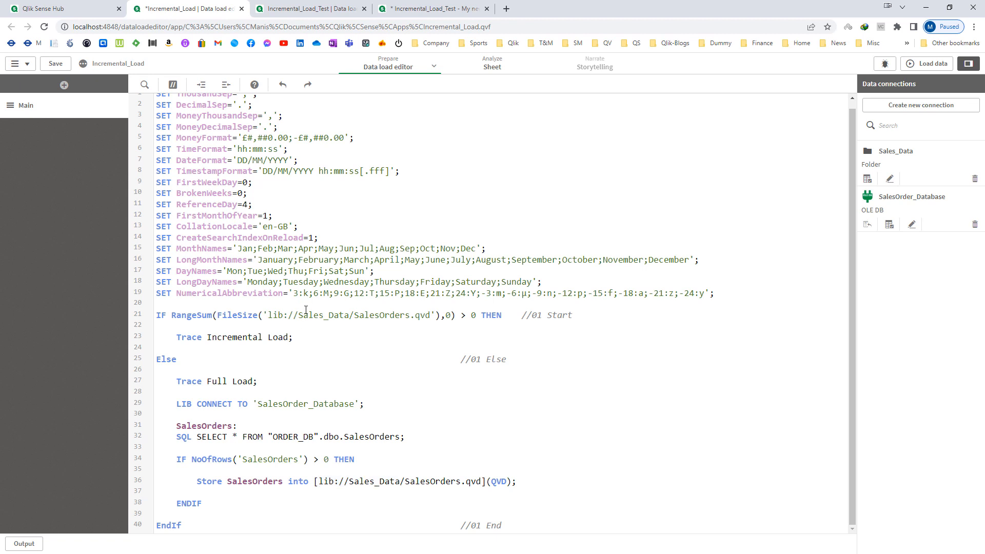
{"action": "key", "text": "Return"}
{"action": "key", "text": "Return"}
{"action": "key", "text": "Up"}
{"action": "type", "text": "SET "}
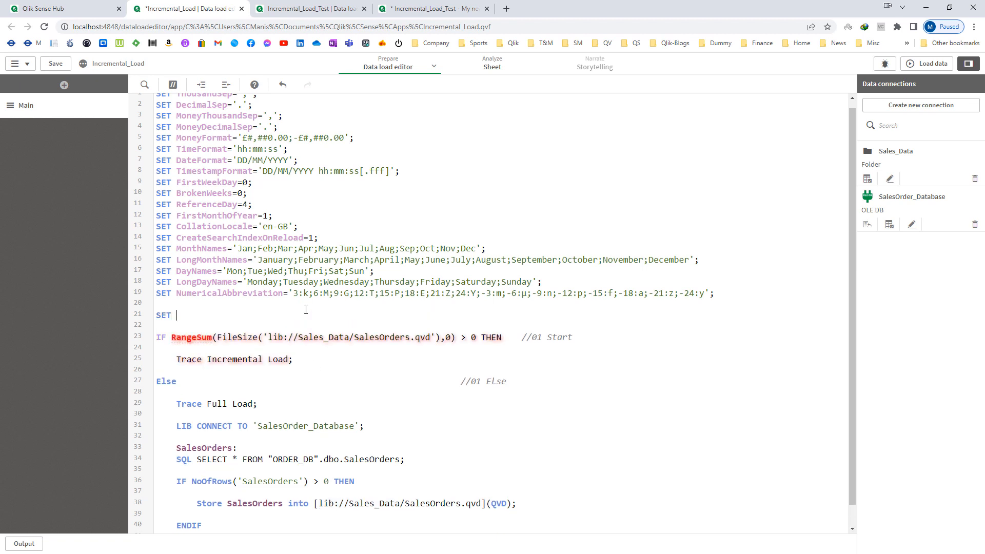
{"action": "type", "text": "vQVDFol"}
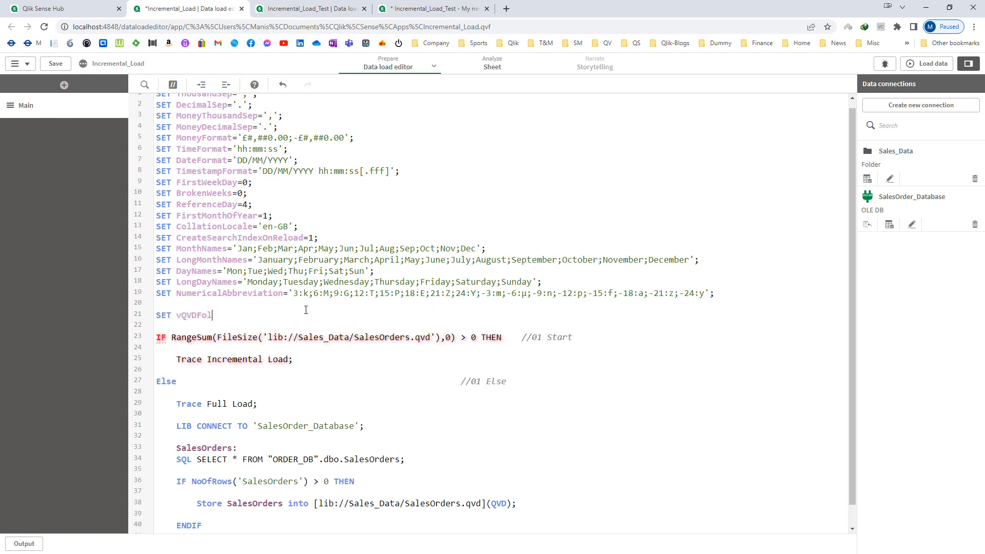
{"action": "type", "text": "der = '"}
{"action": "type", "text": "lib://Sales_Data'"}
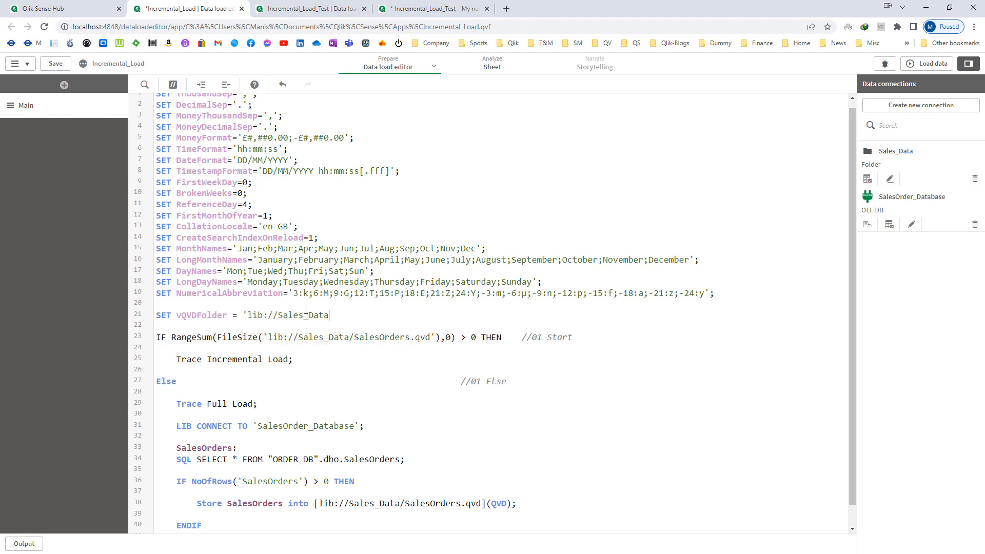
{"action": "type", "text": ";"}
Step: Replace lib://Sales_Data with $(vQVDFolder) in both the FileSize condition and the Store statement
{"action": "double_click", "coordinate": [197, 316]}
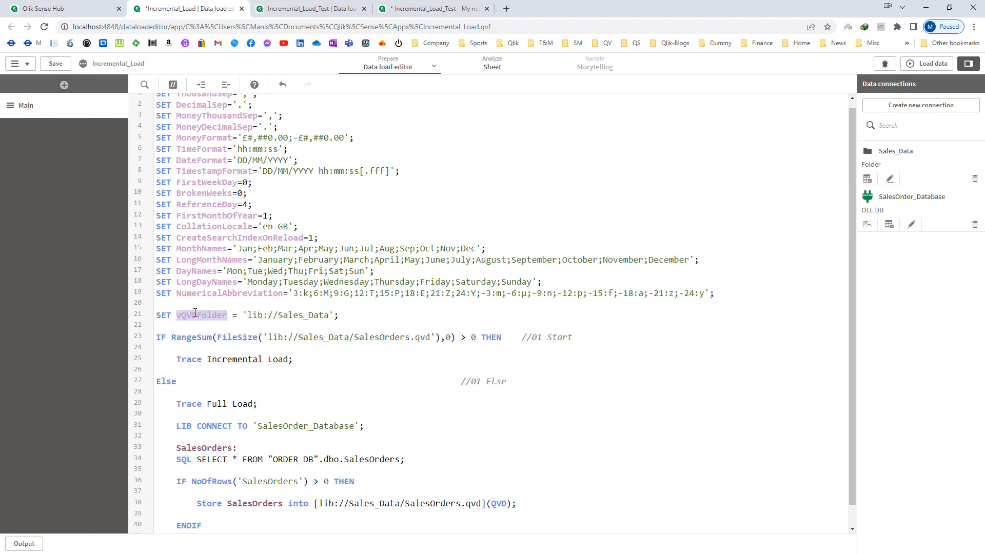
{"action": "left_click_drag", "start_coordinate": [268, 337], "coordinate": [351, 341]}
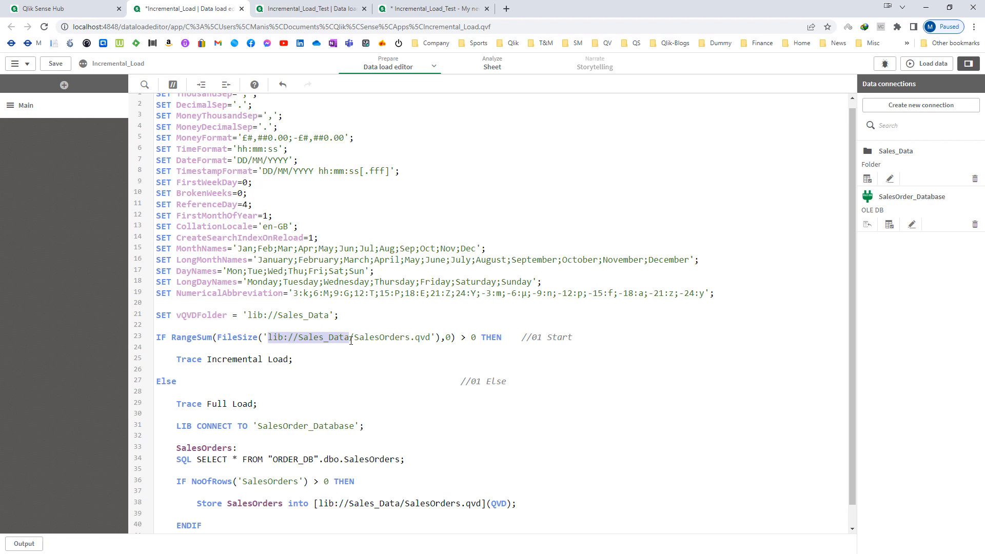
{"action": "type", "text": "$(vQVDFolder)"}
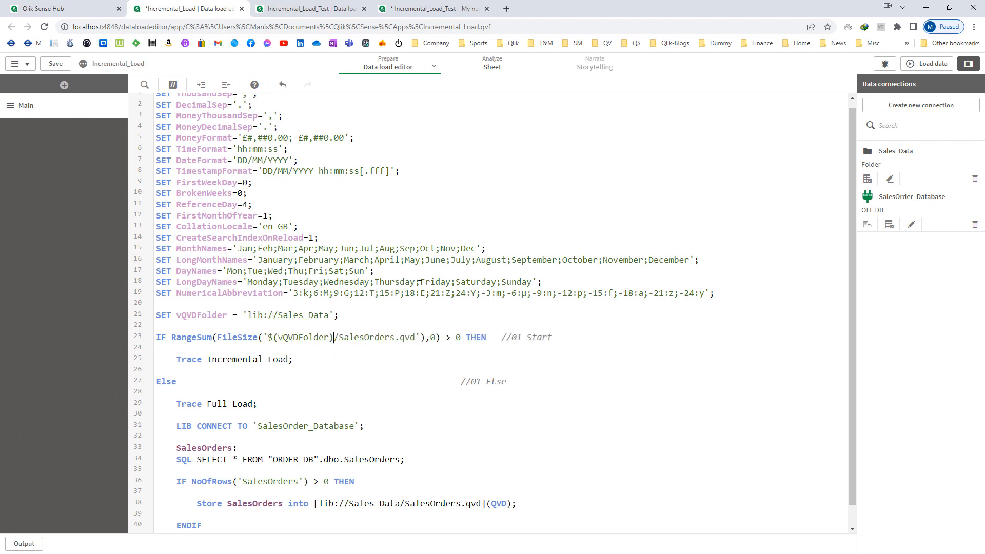
{"action": "left_click_drag", "start_coordinate": [319, 504], "coordinate": [401, 506]}
{"action": "type", "text": "$(vQVDFolder)"}
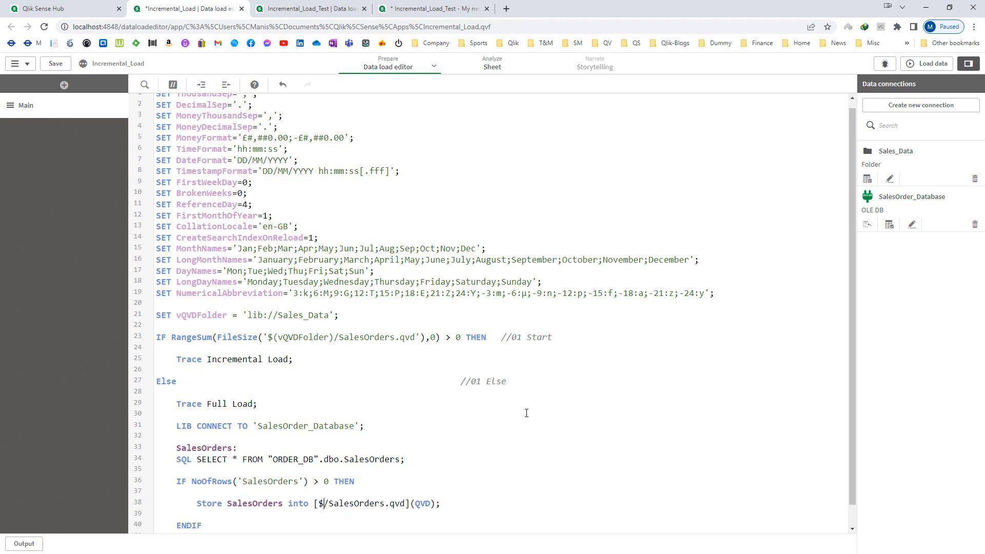
Step: Open a new line below the Store statement and check the Max(UpdatedDateTime) query result in SQL Server Management Studio
{"action": "scroll", "coordinate": [526, 413], "scroll_direction": "down", "scroll_amount": 1}
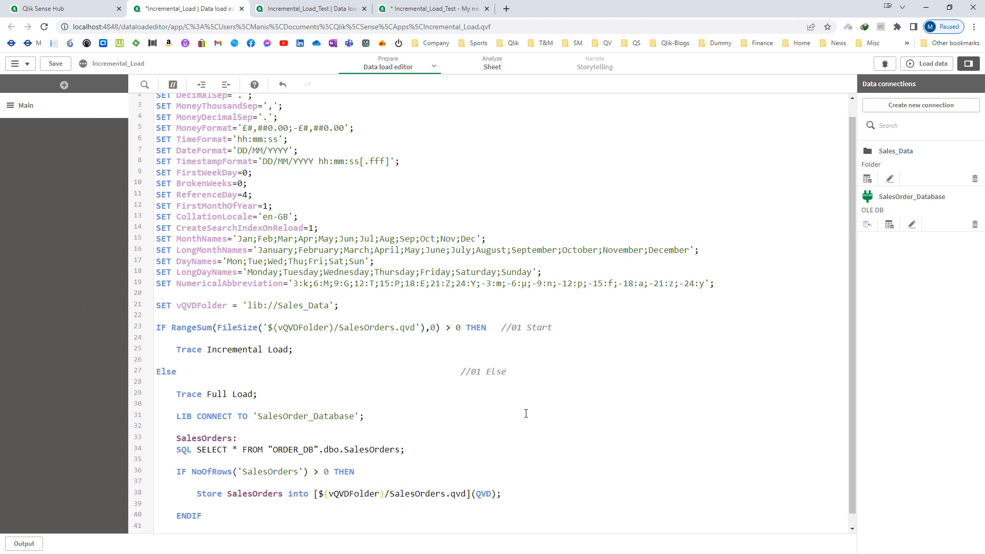
{"action": "left_click", "coordinate": [512, 484]}
{"action": "key", "text": "Return"}
{"action": "key", "text": "Return"}
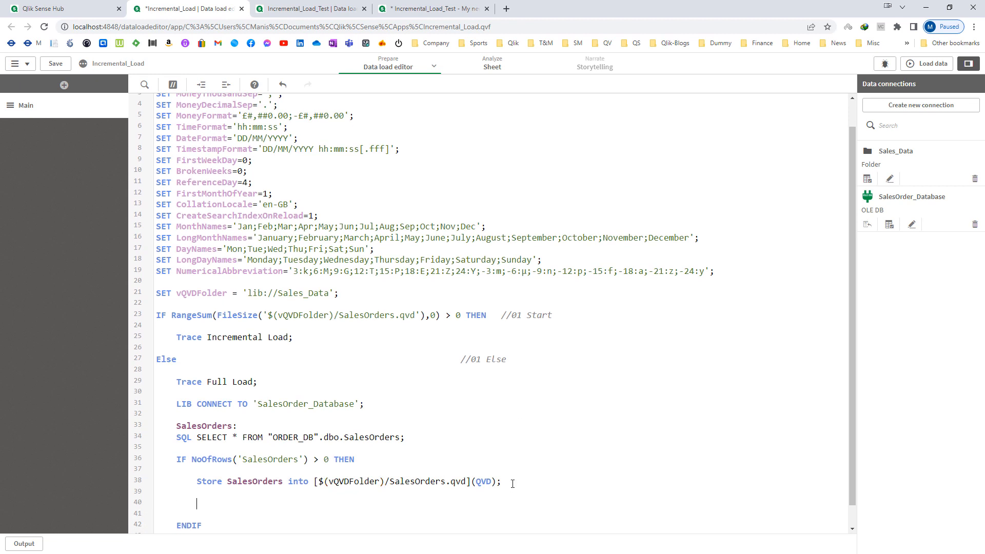
{"action": "scroll", "coordinate": [413, 416], "scroll_direction": "down", "scroll_amount": 1}
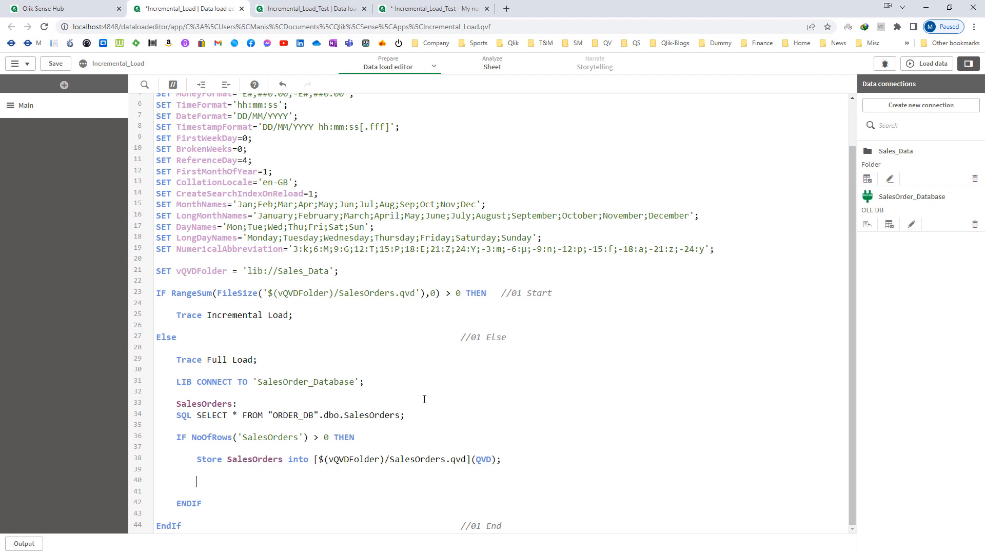
{"action": "key", "text": "alt+Tab"}
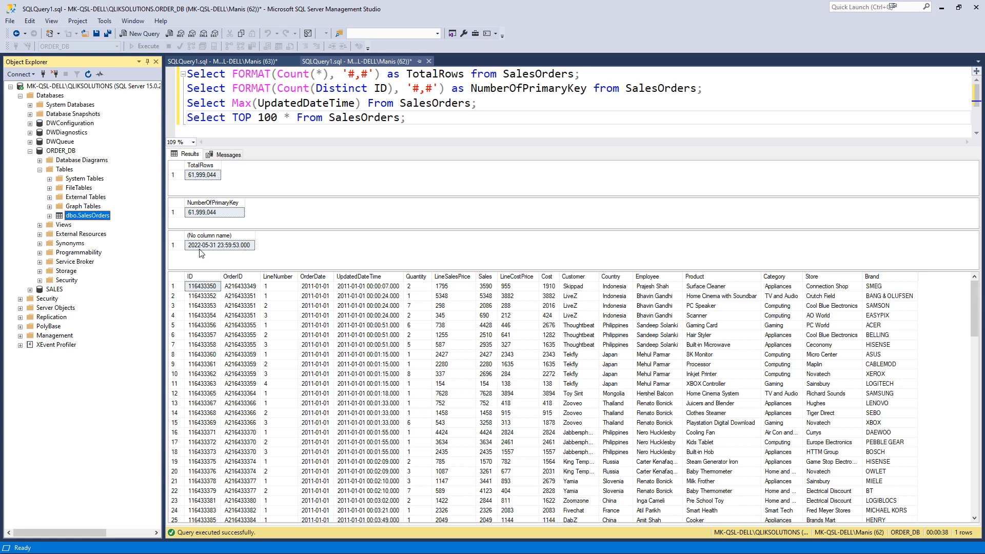
{"action": "left_click", "coordinate": [941, 9]}
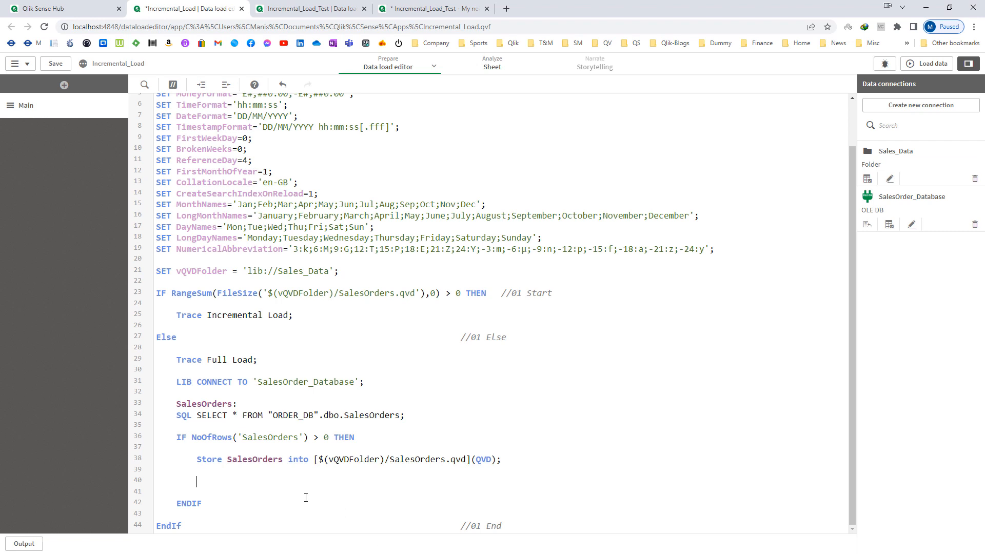
Step: Add the table label Max_UpdatedDateTime: below the Store statement inside the NoOfRows IF block
{"action": "type", "text": "Max_"}
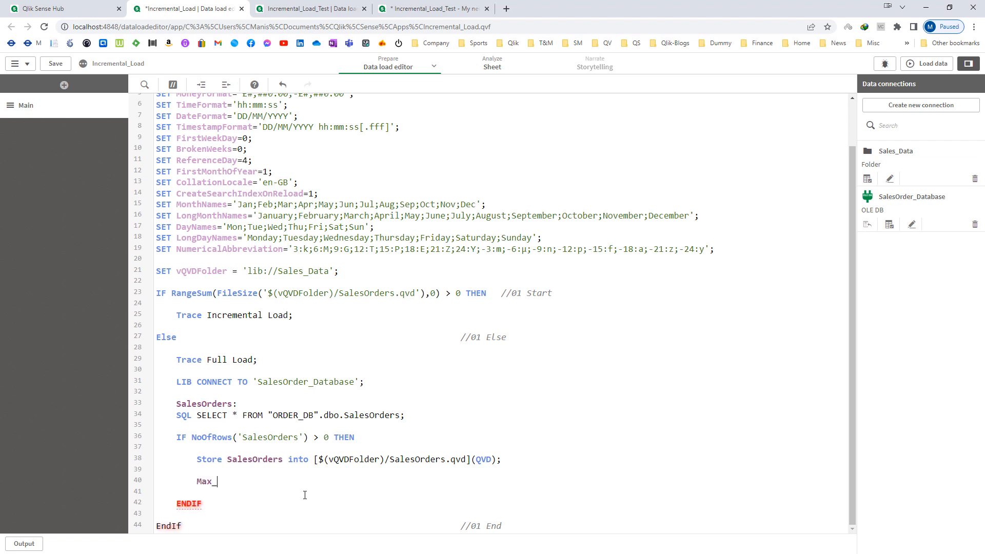
{"action": "type", "text": "UpdatedDateTime"}
{"action": "key", "text": "BackSpace"}
{"action": "key", "text": "BackSpace"}
{"action": "key", "text": "BackSpace"}
{"action": "type", "text": "ime:"}
{"action": "key", "text": "Return"}
Step: Begin the load statement under the Max_UpdatedDateTime label with Load Max(UpdatedDateTime) as
{"action": "type", "text": "Load Max("}
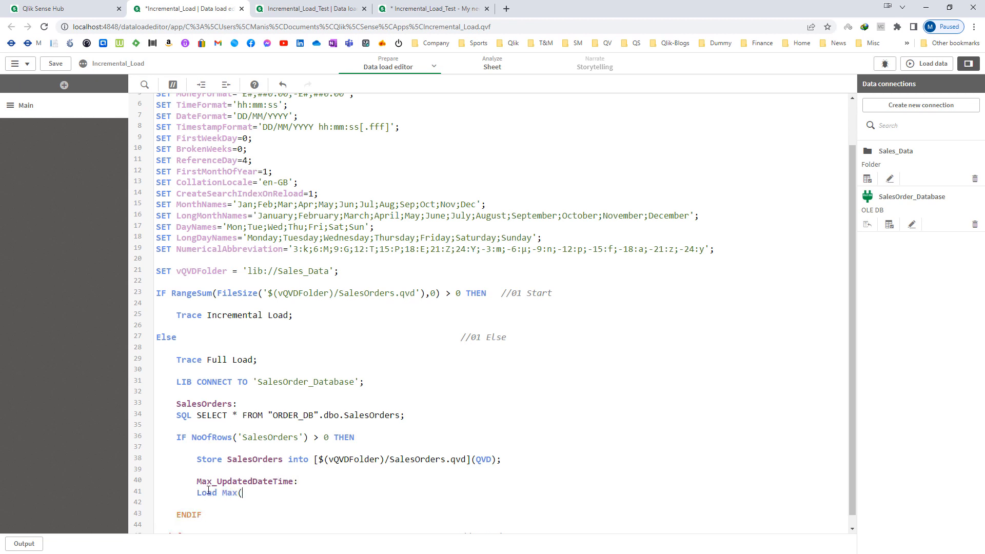
{"action": "left_click_drag", "start_coordinate": [219, 482], "coordinate": [293, 478]}
{"action": "key", "text": "ctrl+c"}
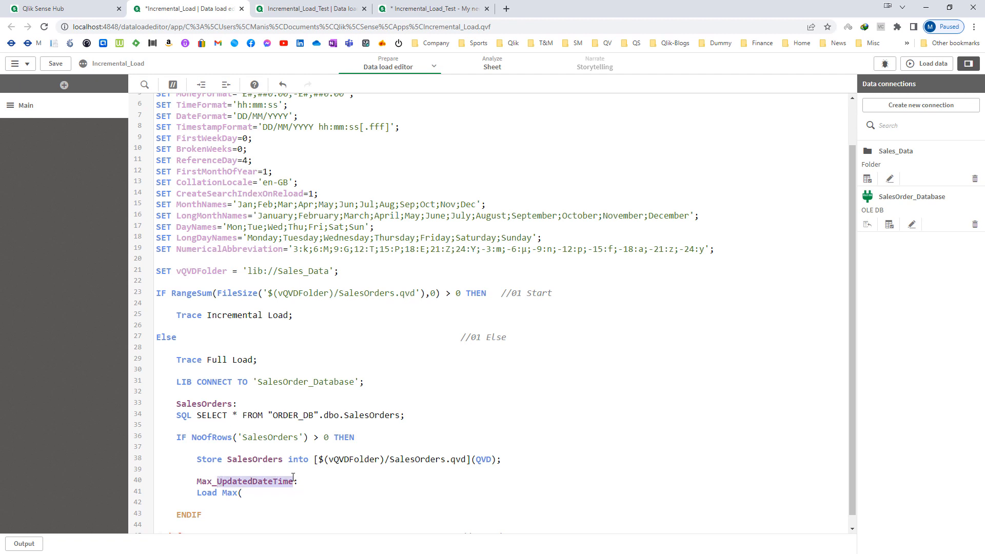
{"action": "left_click", "coordinate": [263, 494]}
{"action": "key", "text": "ctrl+v"}
{"action": "type", "text": ") as"}
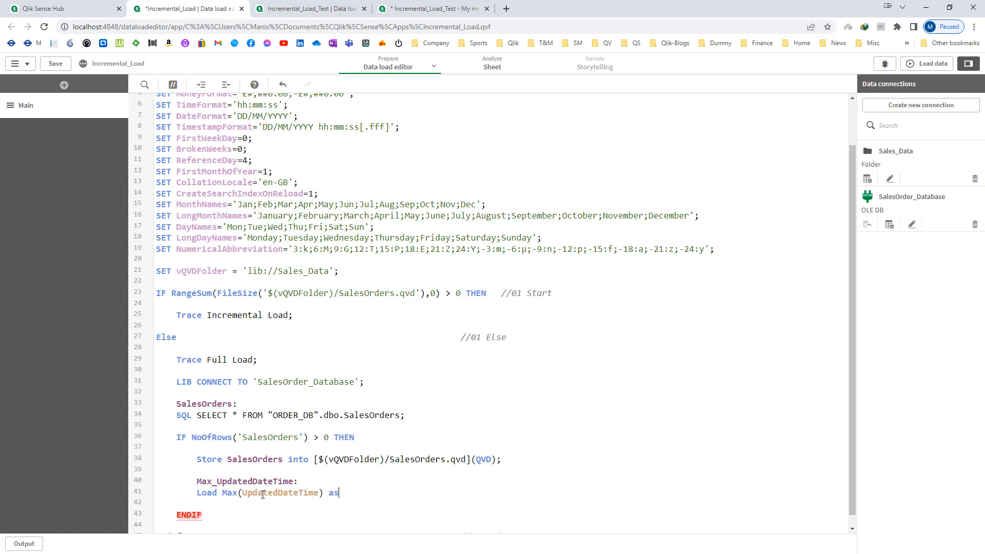
Step: Complete the load statement with the alias Max_UpdatedDateTime and the source Resident SalesOrders;
{"action": "double_click", "coordinate": [228, 482]}
{"action": "key", "text": "ctrl+c"}
{"action": "key", "text": "Down"}
{"action": "key", "text": "End"}
{"action": "key", "text": "ctrl+v"}
{"action": "type", "text": "Resident"}
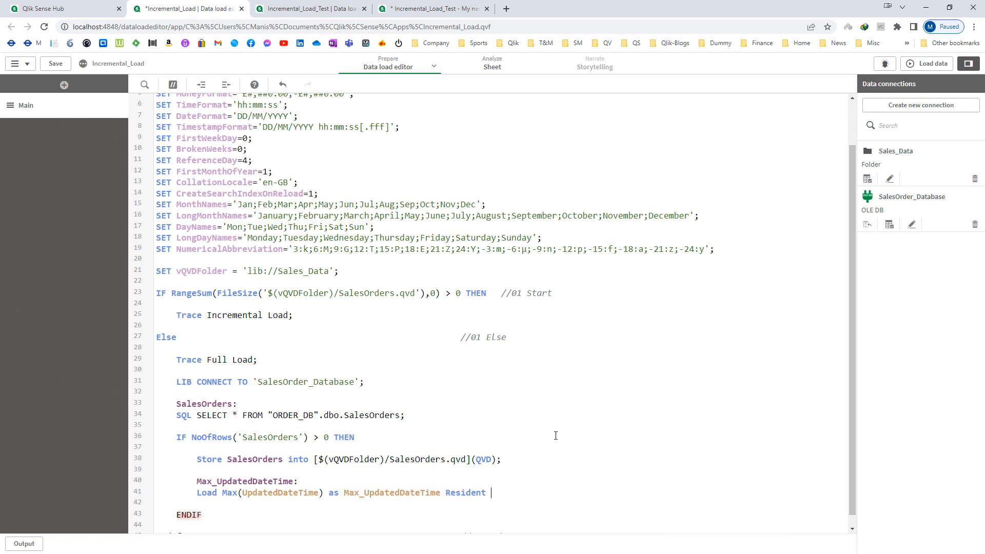
{"action": "double_click", "coordinate": [260, 462]}
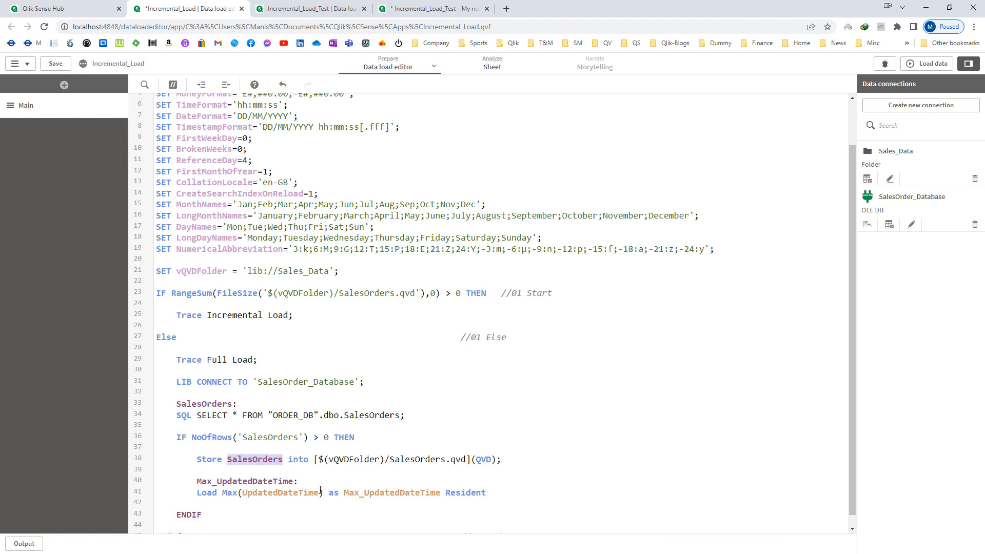
{"action": "key", "text": "ctrl+c"}
{"action": "left_click", "coordinate": [493, 493]}
{"action": "key", "text": "ctrl+v"}
{"action": "type", "text": ";"}
Step: Duplicate the Store SalesOrders statement directly below the Max_UpdatedDateTime load statement
{"action": "key", "text": "Up"}
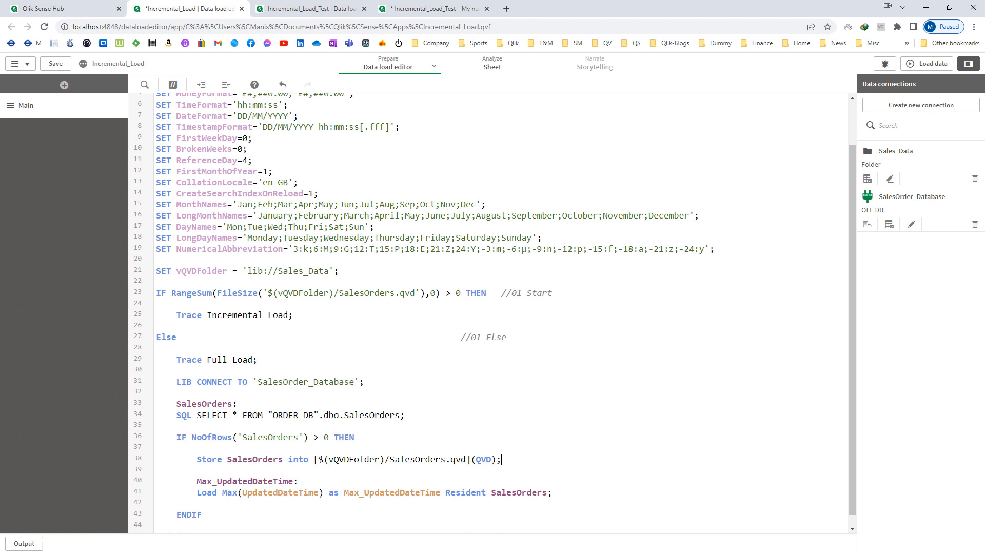
{"action": "key", "text": "shift+Down"}
{"action": "key", "text": "ctrl+c"}
{"action": "key", "text": "Down"}
{"action": "key", "text": "Down"}
{"action": "key", "text": "Down"}
{"action": "key", "text": "ctrl+v"}
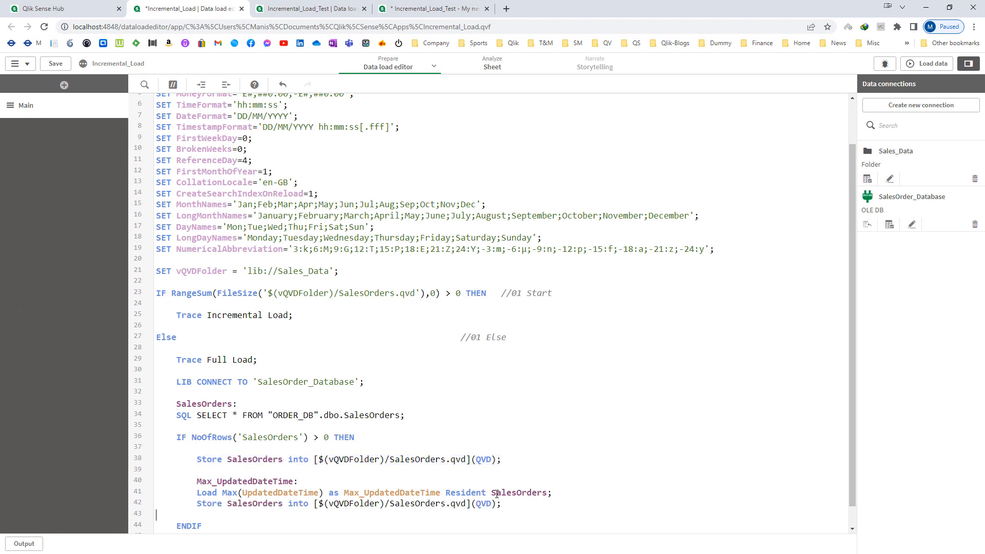
Step: Replace SalesOrders with Max_UpdatedDateTime in both the table name and the QVD file name of the duplicated Store statement
{"action": "scroll", "coordinate": [466, 499], "scroll_direction": "down", "scroll_amount": 1}
{"action": "double_click", "coordinate": [264, 460]}
{"action": "key", "text": "ctrl+c"}
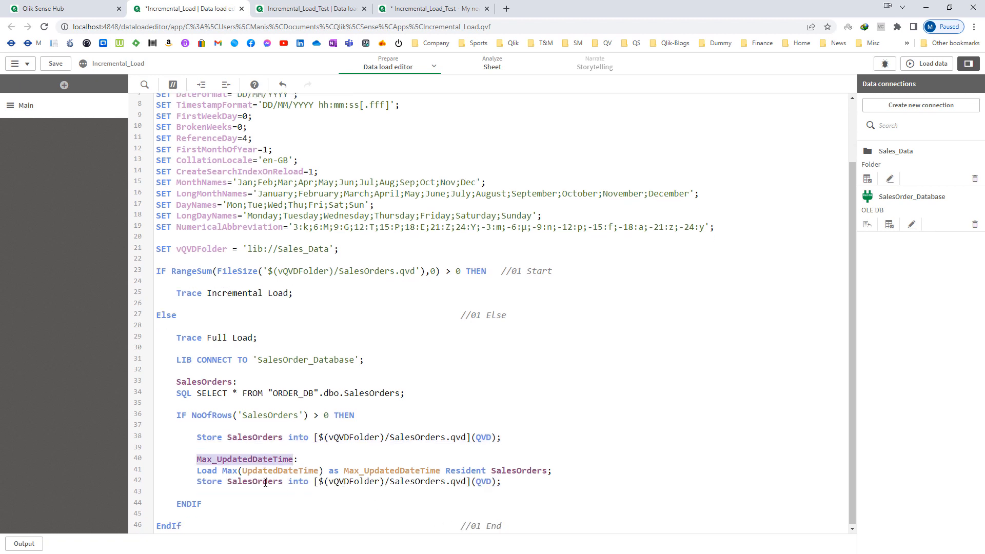
{"action": "double_click", "coordinate": [265, 482]}
{"action": "key", "text": "ctrl+v"}
{"action": "double_click", "coordinate": [436, 483]}
{"action": "key", "text": "ctrl+v"}
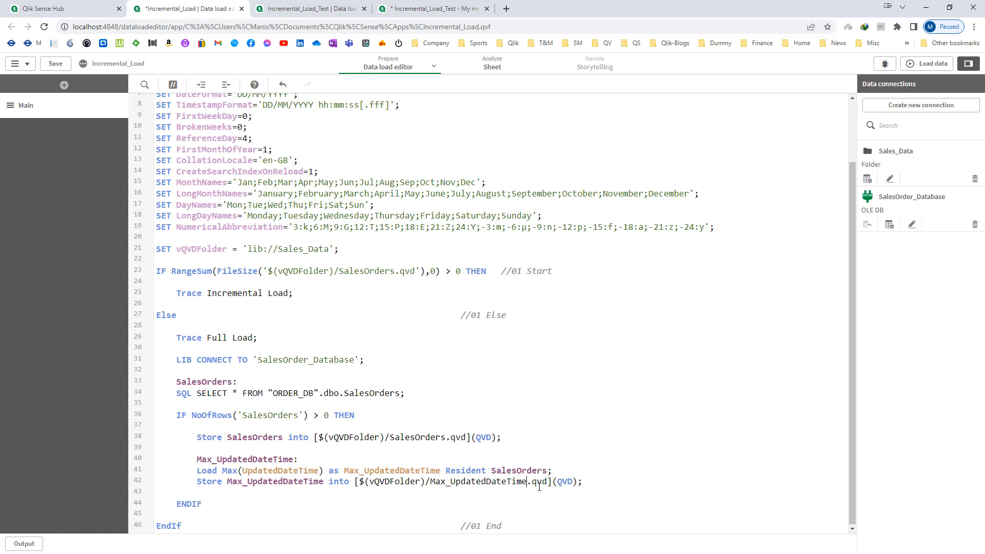
Step: Add the statement Drop Tables Max_UpdatedDateTime, SalesOrders; before the inner ENDIF, separated by a blank line
{"action": "key", "text": "Return"}
{"action": "key", "text": "Return"}
{"action": "type", "text": "Dro"}
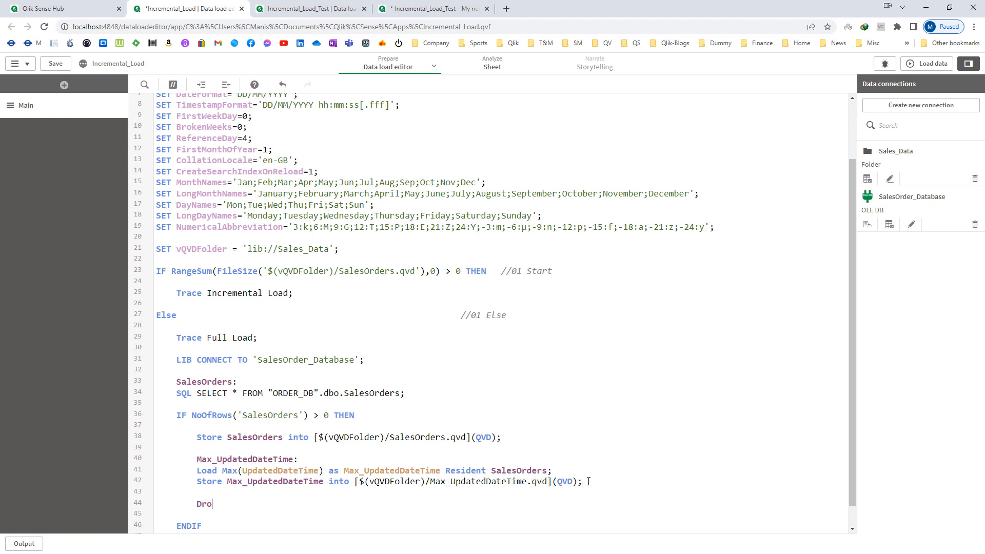
{"action": "type", "text": "p Tables"}
{"action": "key", "text": "ctrl+v"}
{"action": "type", "text": ","}
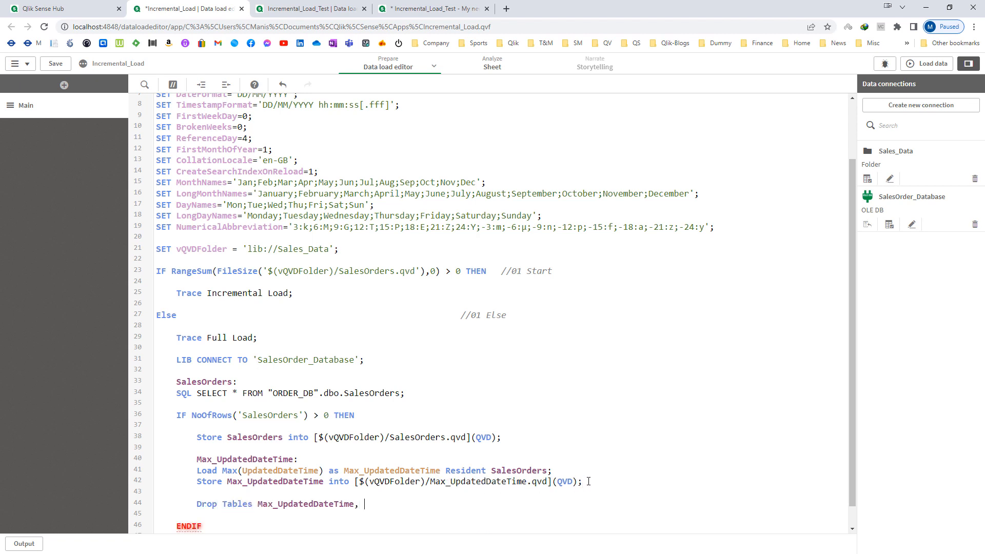
{"action": "double_click", "coordinate": [254, 437]}
{"action": "key", "text": "ctrl+c"}
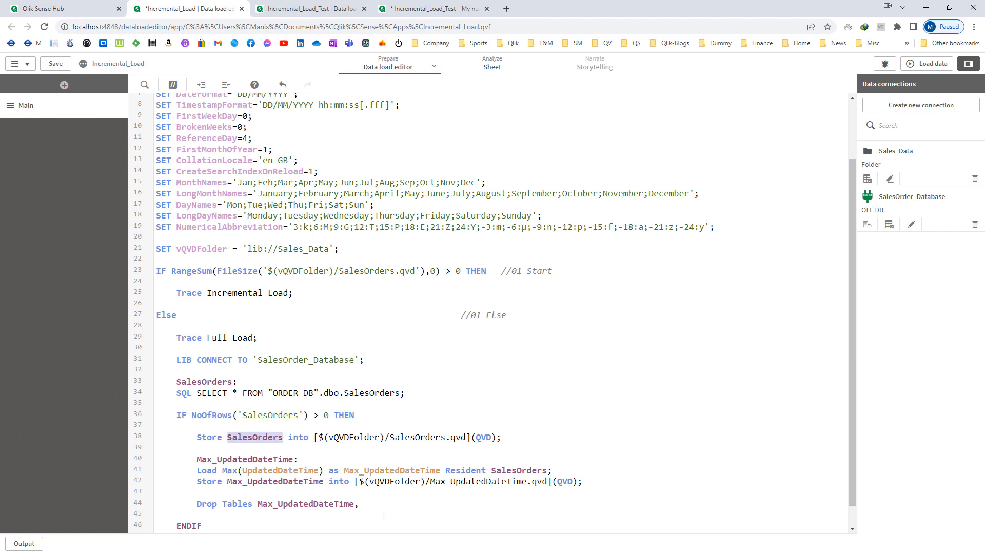
{"action": "left_click", "coordinate": [383, 505]}
{"action": "key", "text": "ctrl+v"}
{"action": "type", "text": ";"}
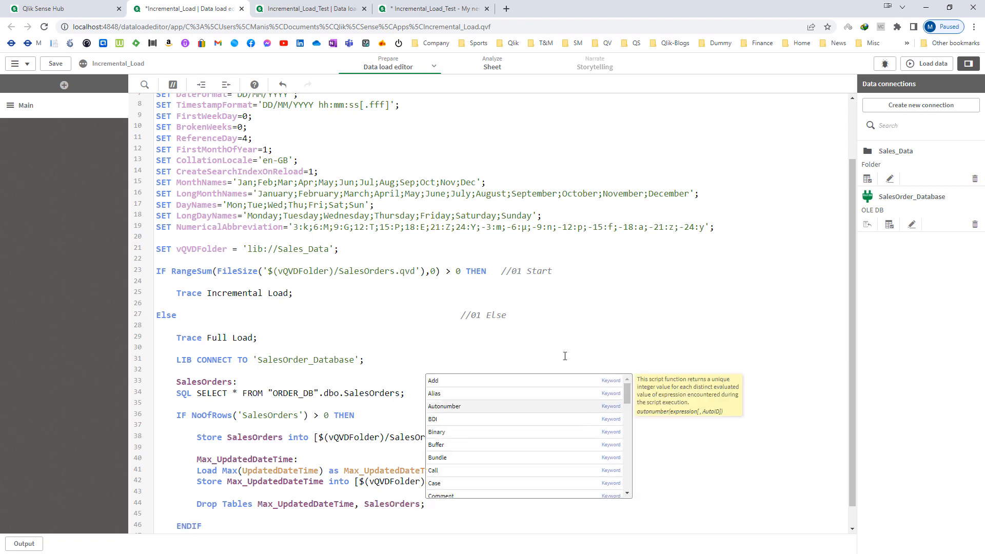
{"action": "key", "text": "Escape"}
{"action": "scroll", "coordinate": [600, 321], "scroll_direction": "down", "scroll_amount": 1}
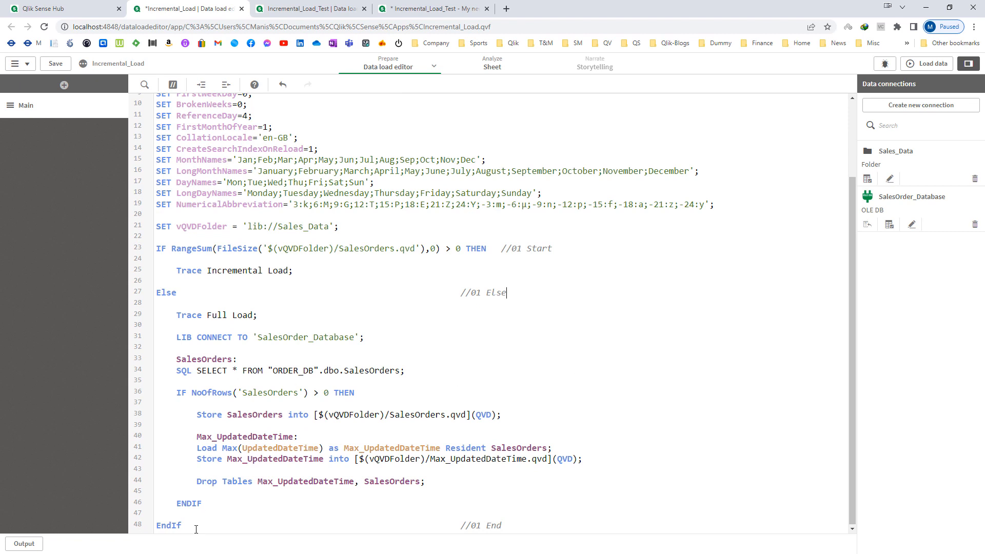
{"action": "left_click_drag", "start_coordinate": [195, 529], "coordinate": [112, 232]}
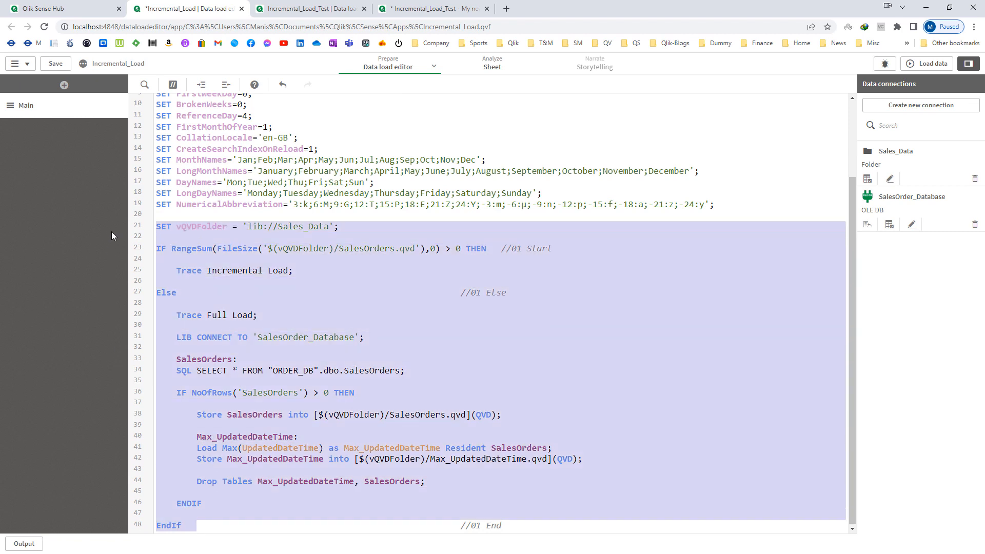
{"action": "left_click", "coordinate": [192, 271]}
{"action": "left_click_drag", "start_coordinate": [160, 254], "coordinate": [206, 529]}
Step: Limit the SalesOrders SQL query to TOP 100 rows and load the data
{"action": "left_click", "coordinate": [232, 492]}
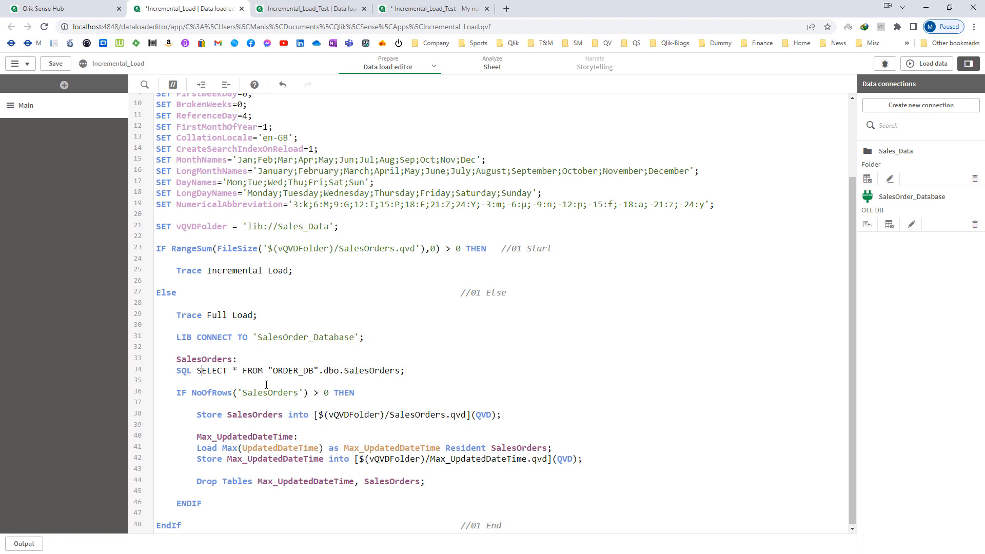
{"action": "type", "text": "TOP 100"}
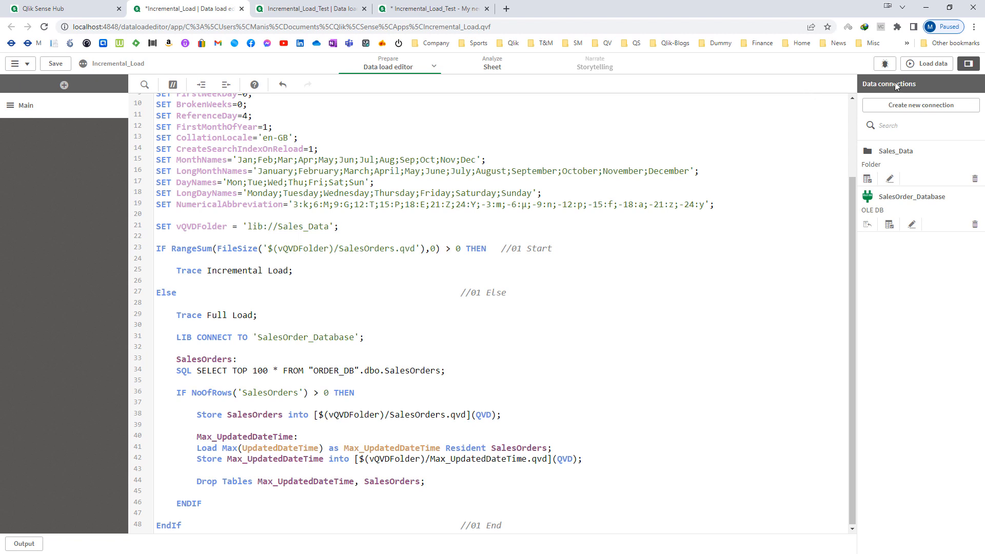
{"action": "left_click", "coordinate": [922, 70]}
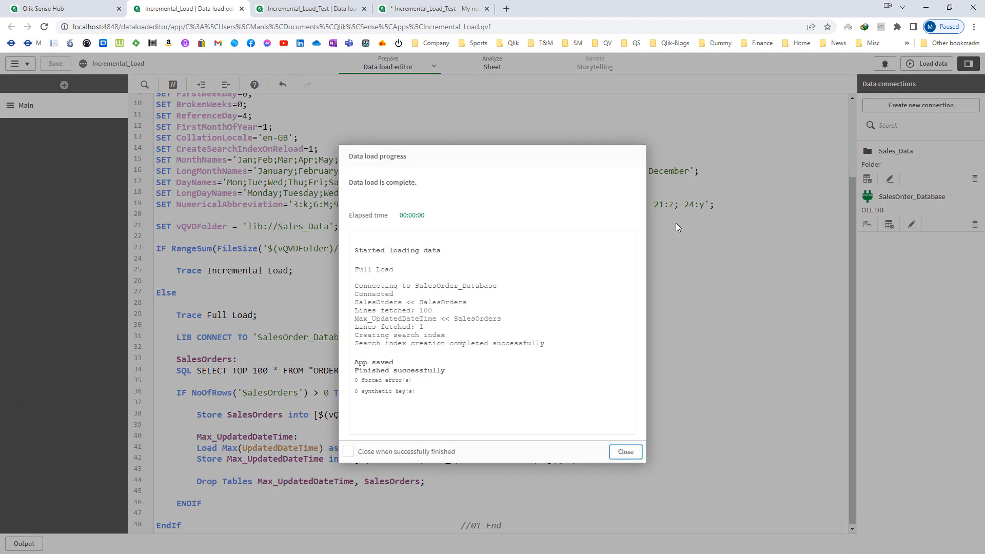
Step: Open SalesOrders.qvd from the Sales_Data folder in QViewer, examine its rows and close the viewer
{"action": "key", "text": "alt+Tab"}
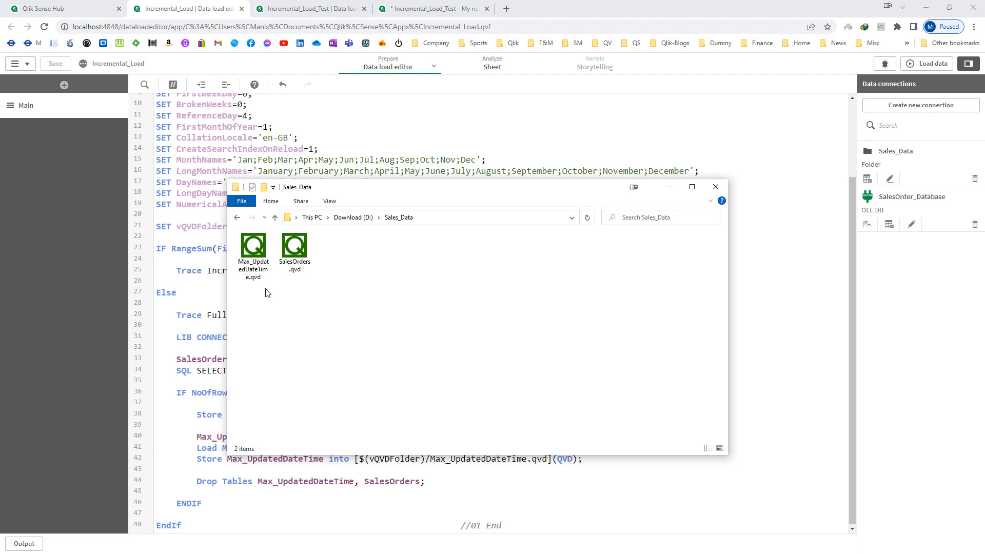
{"action": "left_click", "coordinate": [297, 262]}
{"action": "double_click", "coordinate": [298, 255]}
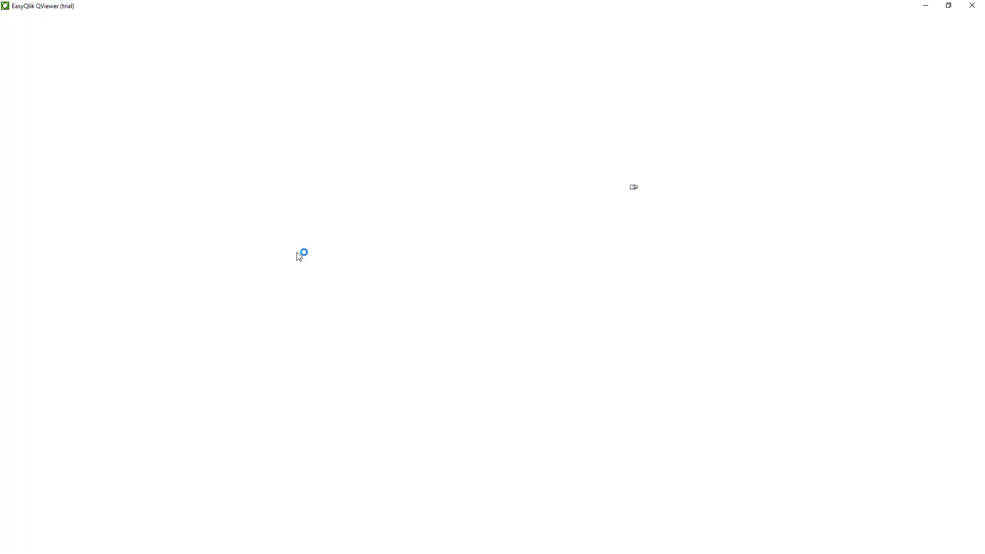
{"action": "scroll", "coordinate": [292, 325], "scroll_direction": "down", "scroll_amount": 18}
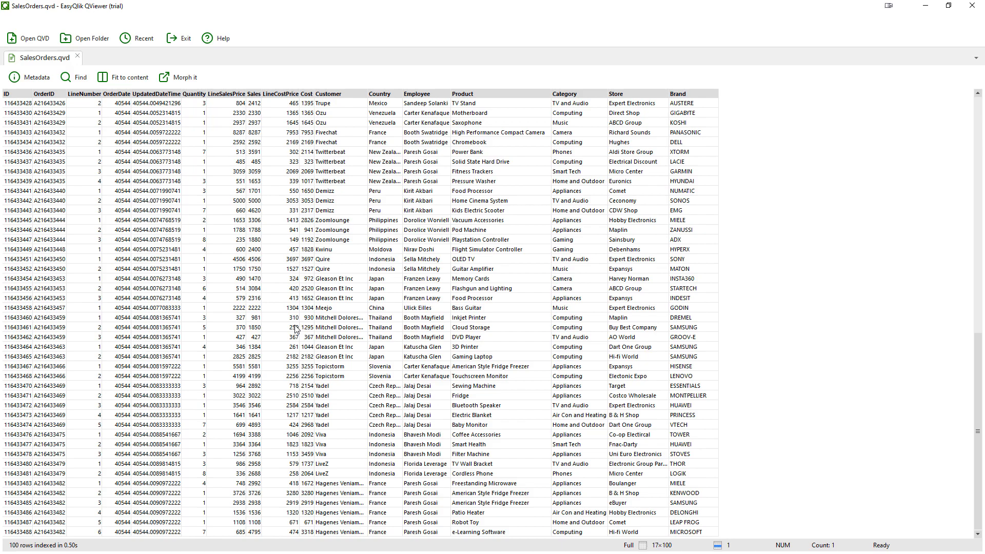
{"action": "scroll", "coordinate": [295, 329], "scroll_direction": "up", "scroll_amount": 18}
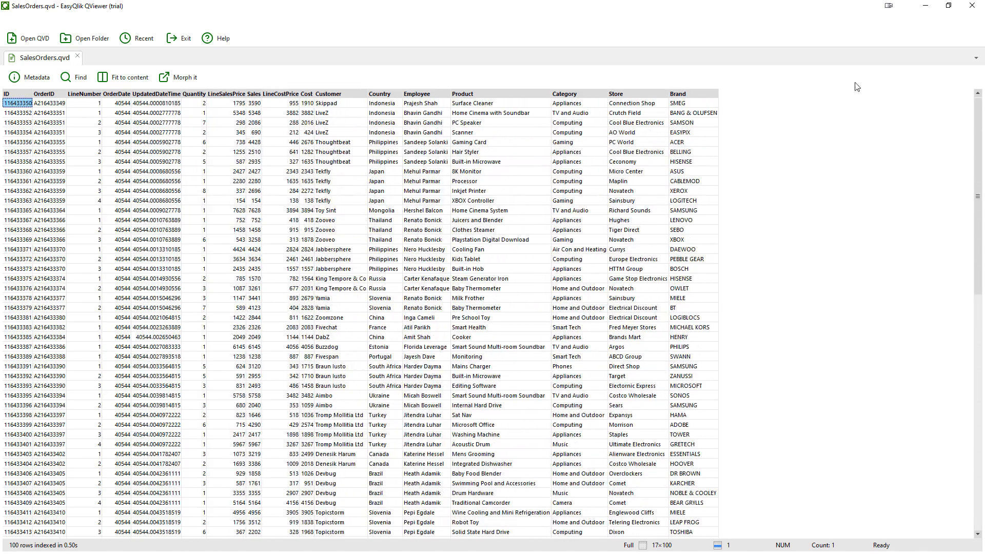
{"action": "left_click", "coordinate": [972, 5]}
Step: Open Max_UpdatedDateTime.qvd in QViewer, check the format of the stored value and return to the load script
{"action": "double_click", "coordinate": [255, 263]}
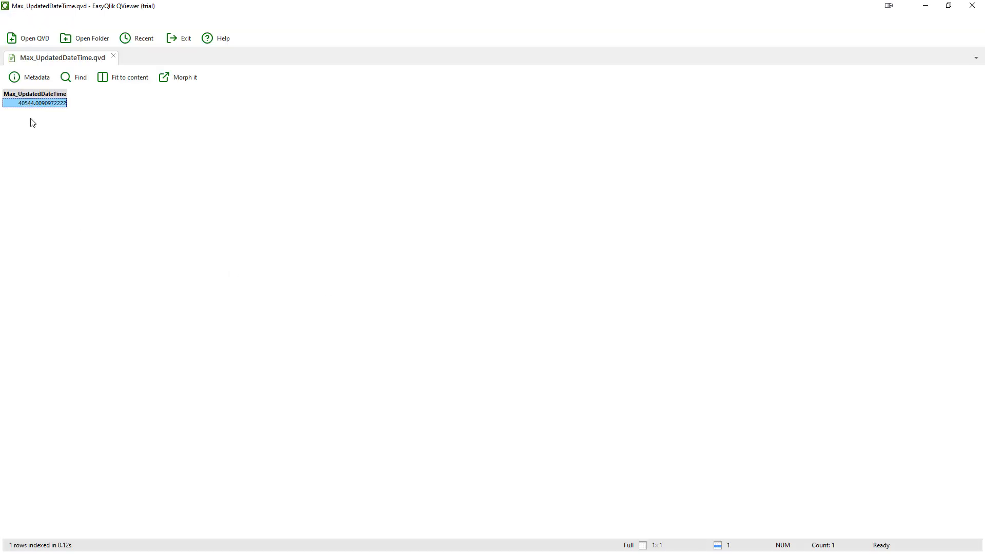
{"action": "left_click", "coordinate": [973, 9]}
{"action": "left_click", "coordinate": [496, 481]}
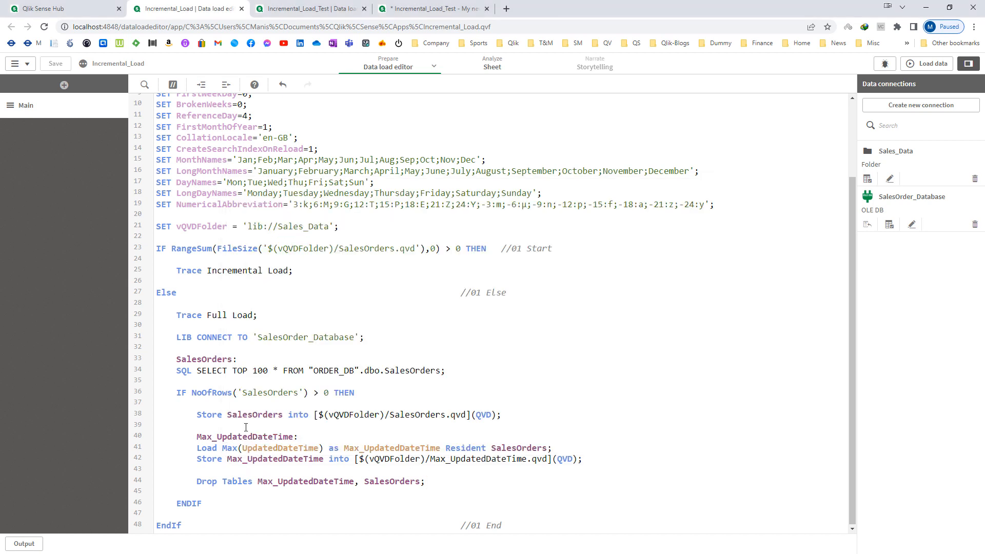
Step: Wrap Max(UpdatedDateTime) in the load statement with TimeStamp() using the format 'YYYY-MM-DD hh:mm:ss'
{"action": "type", "text": "TimeStamp("}
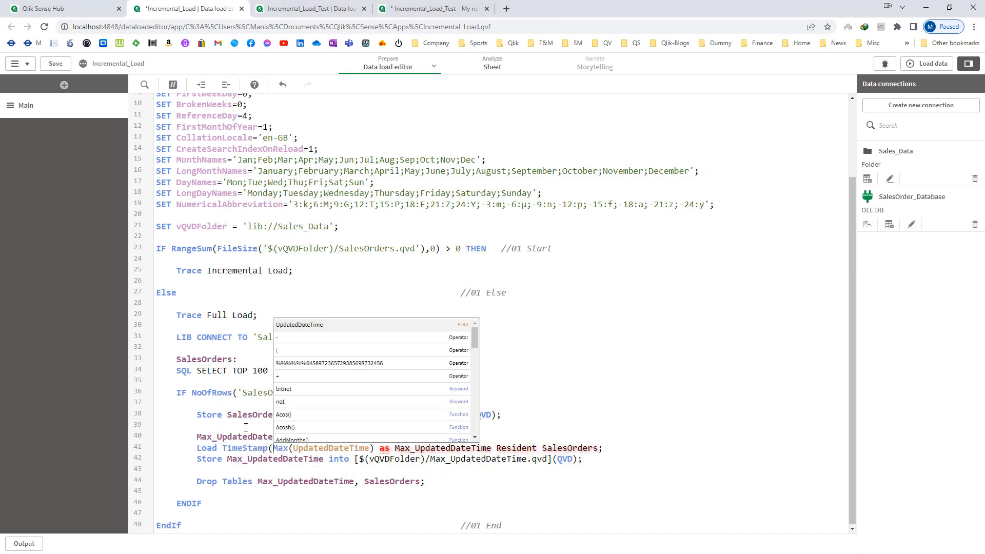
{"action": "key", "text": "Right"}
{"action": "key", "text": "Right"}
{"action": "key", "text": "Right"}
{"action": "key", "text": "Right"}
{"action": "key", "text": "Right"}
{"action": "key", "text": "Right"}
{"action": "key", "text": "Right"}
{"action": "key", "text": "Right"}
{"action": "key", "text": "Right"}
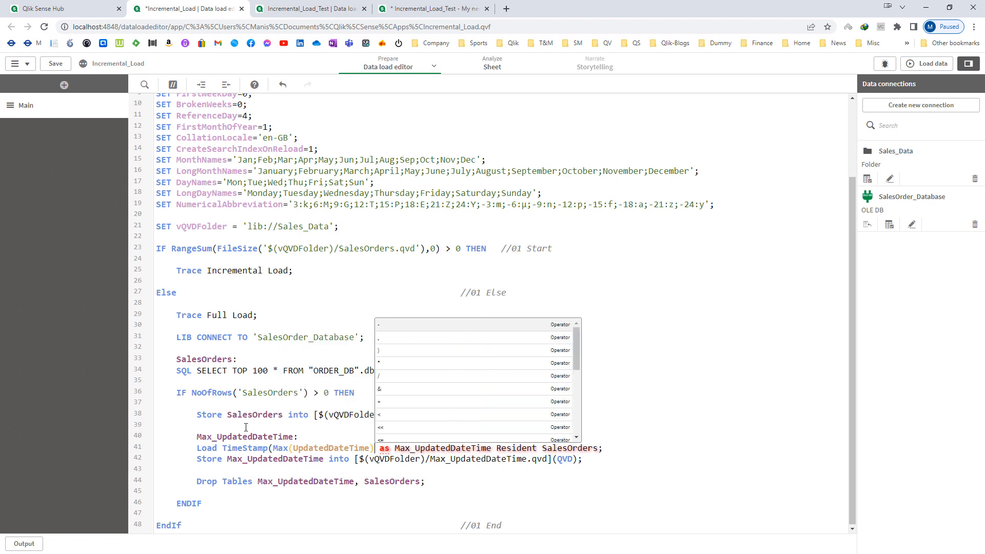
{"action": "type", "text": ",'YYYY-"}
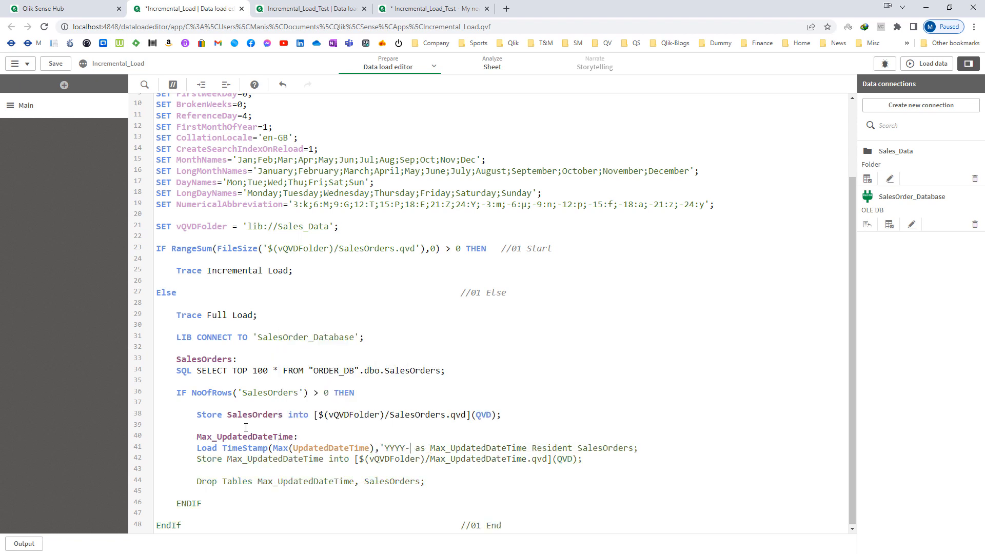
{"action": "type", "text": "MM-DD hh:mm"}
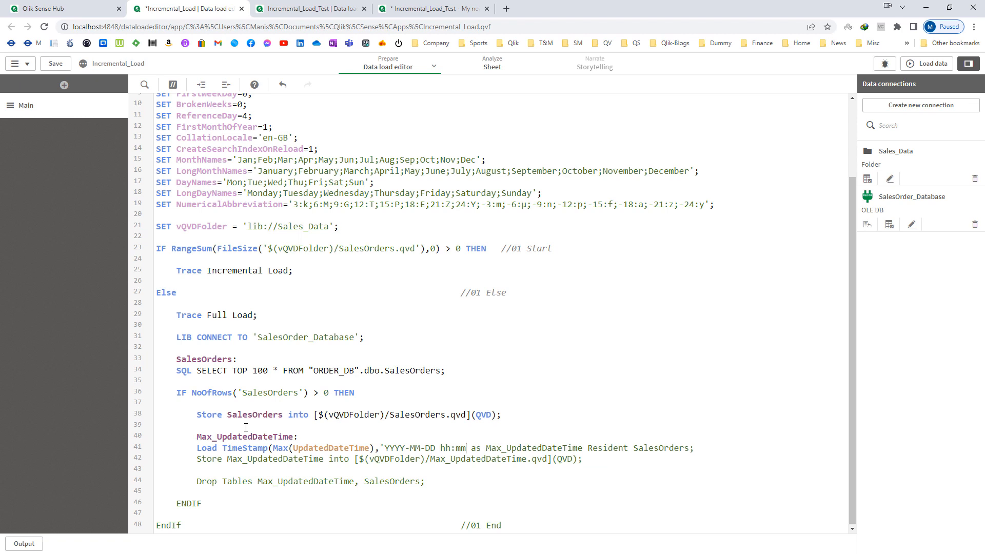
{"action": "type", "text": ":ss')"}
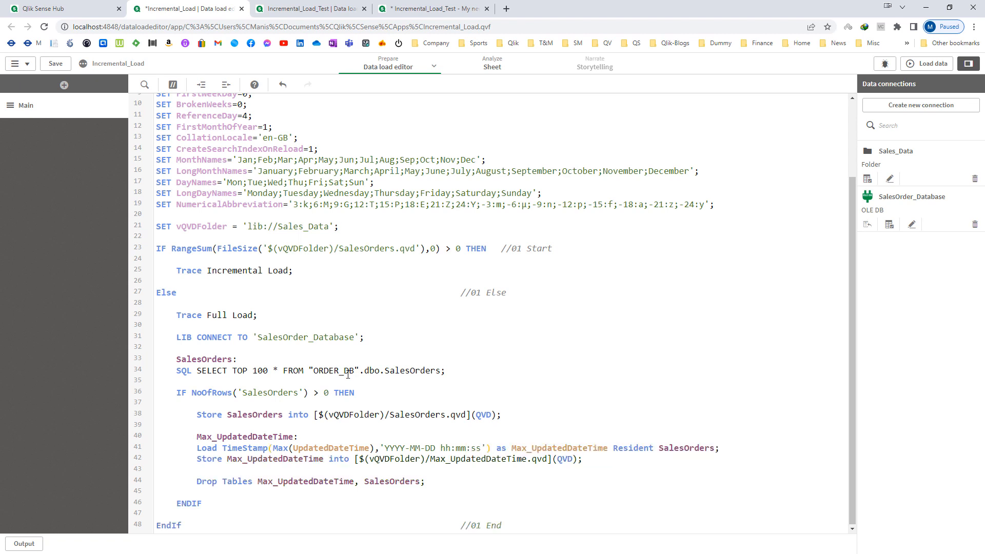
Step: Save the load script, run the data load and close the load progress dialog
{"action": "left_click", "coordinate": [476, 365]}
{"action": "key", "text": "ctrl+s"}
{"action": "left_click", "coordinate": [927, 63]}
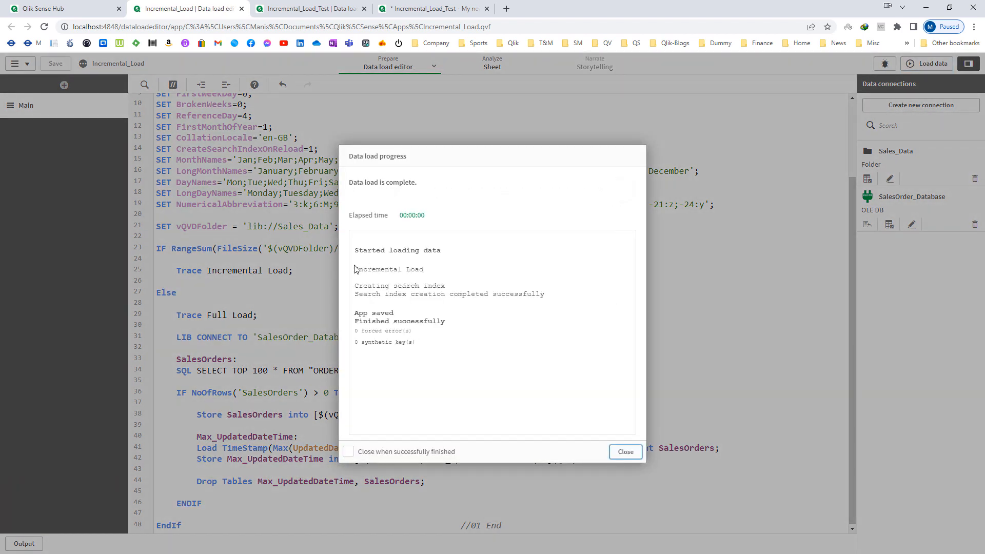
{"action": "left_click", "coordinate": [626, 452]}
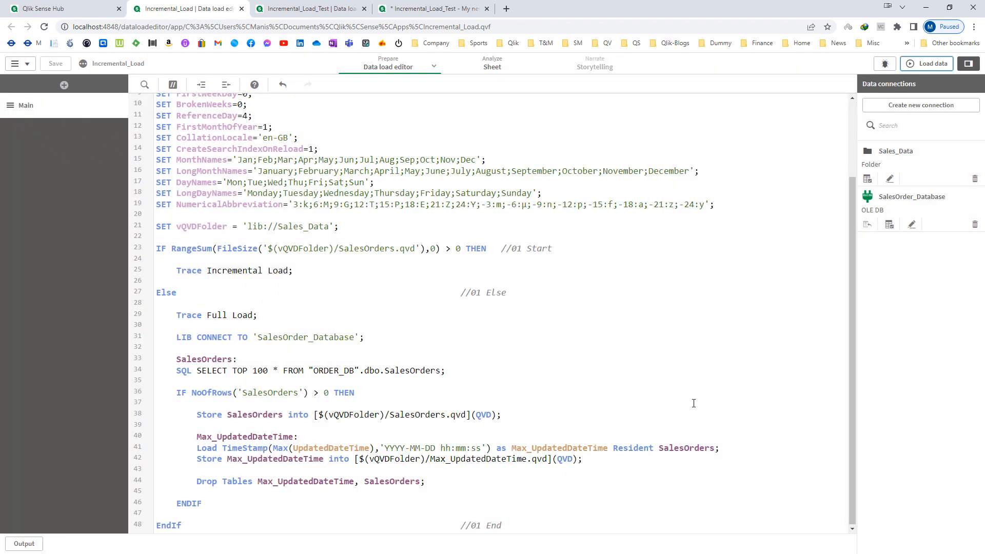
Step: Delete both QVD files from the Sales_Data folder and load the data again
{"action": "key", "text": "alt+Tab"}
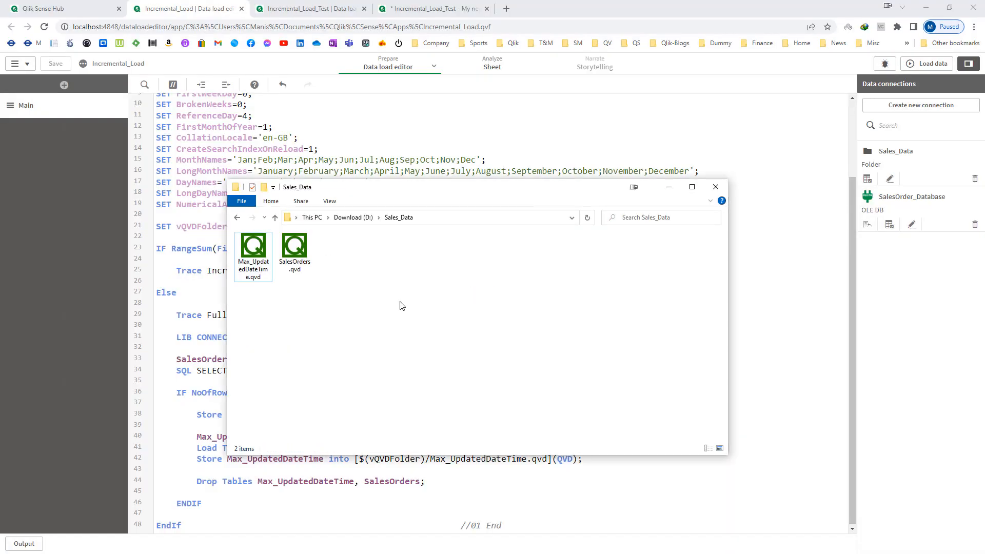
{"action": "key", "text": "ctrl+a"}
{"action": "key", "text": "Delete"}
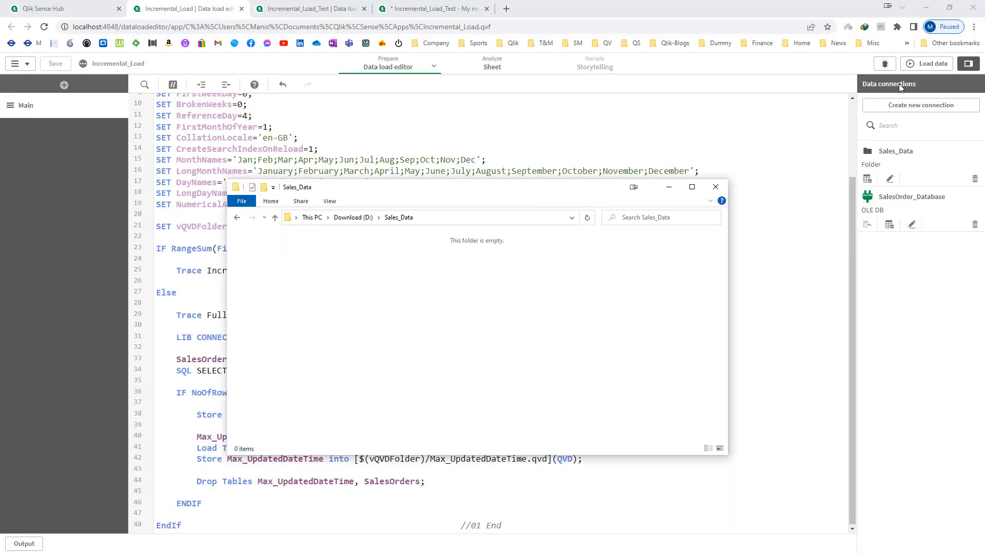
{"action": "left_click", "coordinate": [926, 64]}
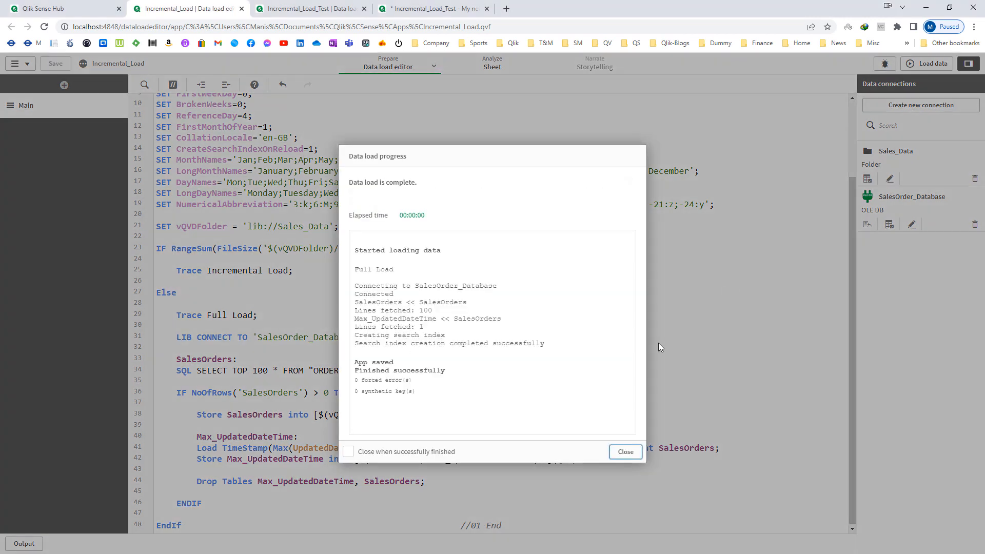
Step: Open Max_UpdatedDateTime.qvd in QViewer, check the timestamp format and close the viewer
{"action": "key", "text": "alt+Tab"}
{"action": "left_click", "coordinate": [259, 267]}
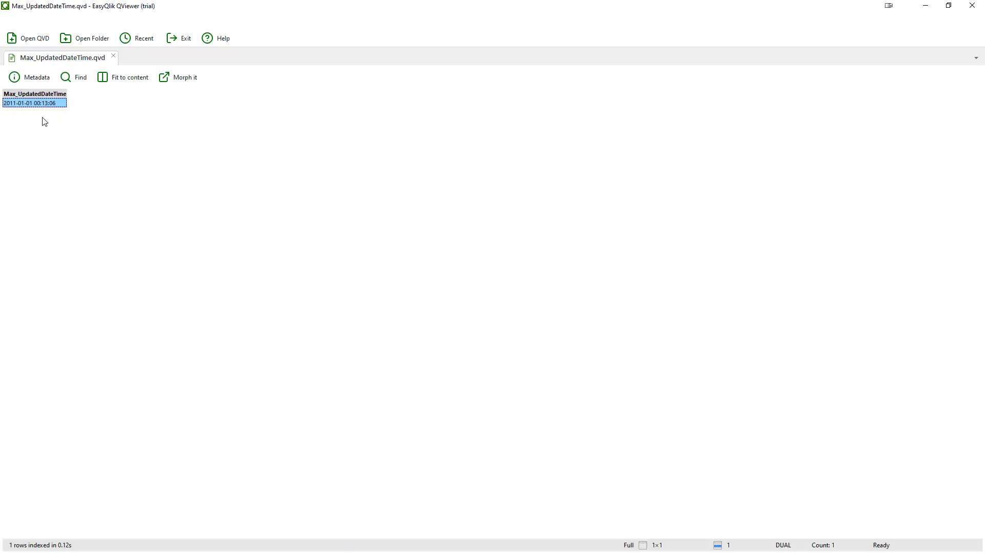
{"action": "left_click", "coordinate": [972, 6]}
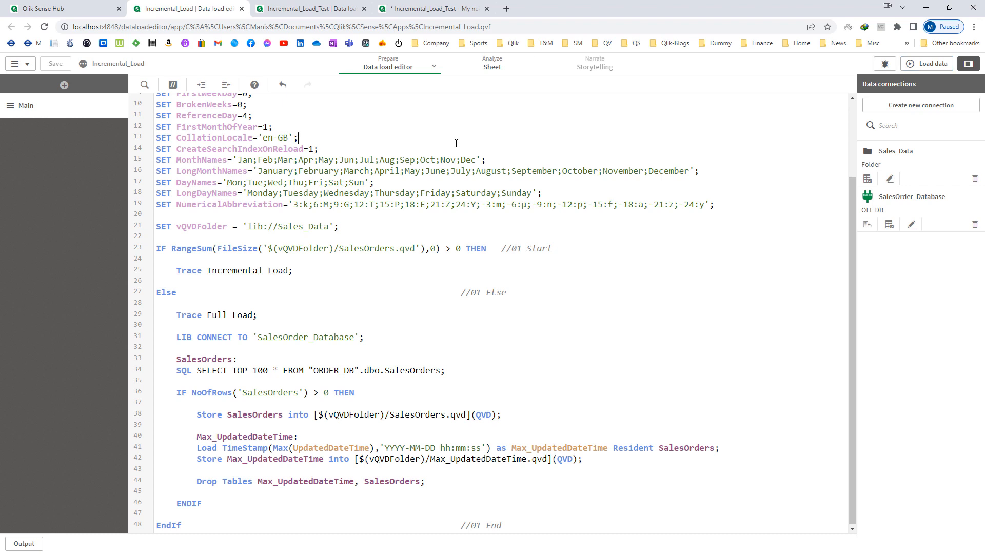
Step: Remove the TOP 100 limit from the SalesOrders SQL query in the load script
{"action": "key", "text": "ctrl+z"}
{"action": "key", "text": "ctrl+y"}
{"action": "key", "text": "ctrl+y"}
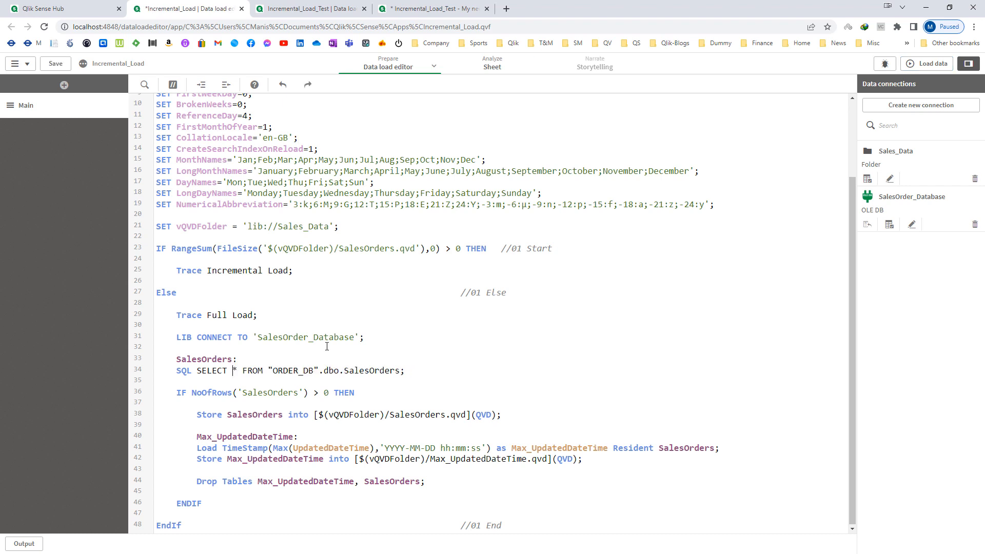
Step: Delete all QVD files from the Sales_Data folder and run the load for the complete SalesOrders table
{"action": "key", "text": "alt+Tab"}
{"action": "key", "text": "ctrl+a"}
{"action": "key", "text": "Delete"}
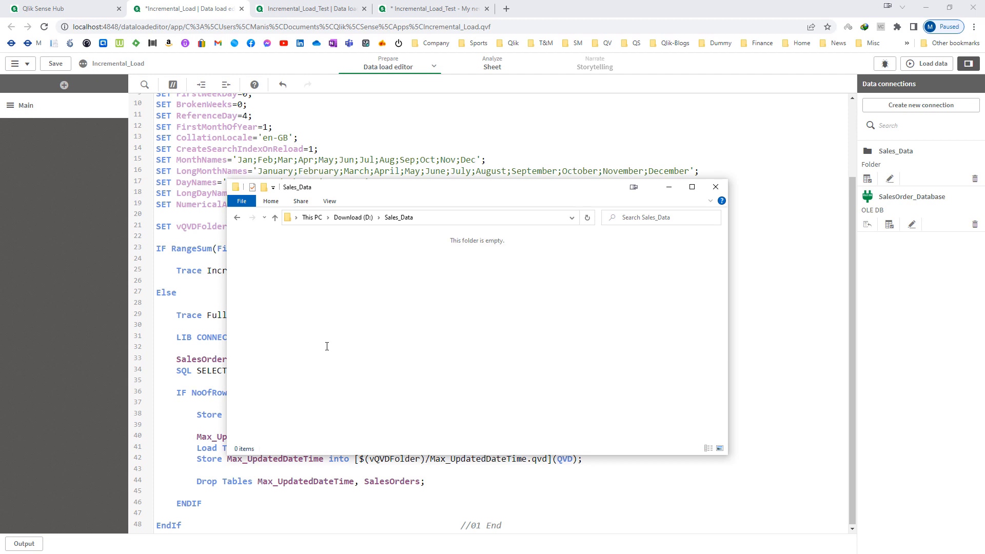
{"action": "left_click_drag", "start_coordinate": [791, 238], "coordinate": [793, 247]}
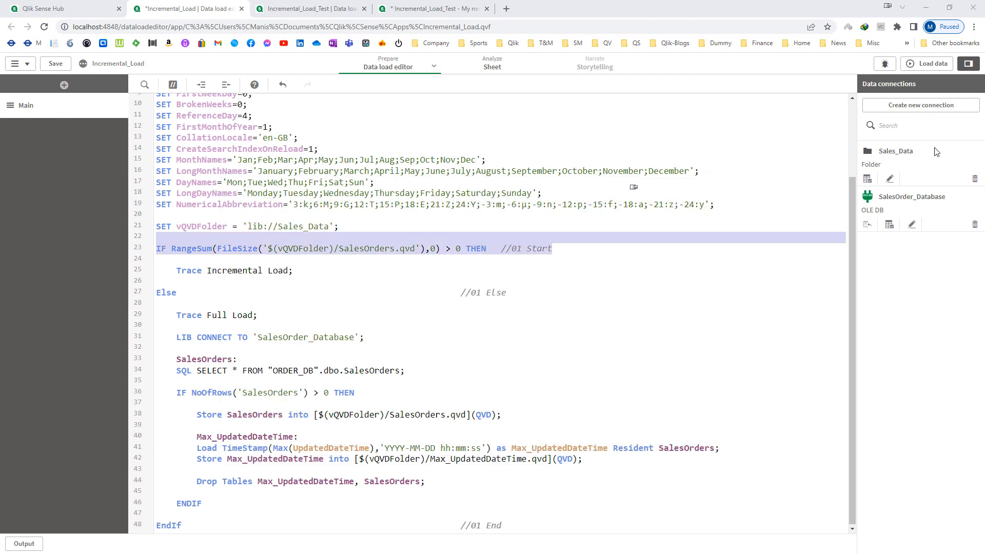
{"action": "left_click", "coordinate": [932, 64]}
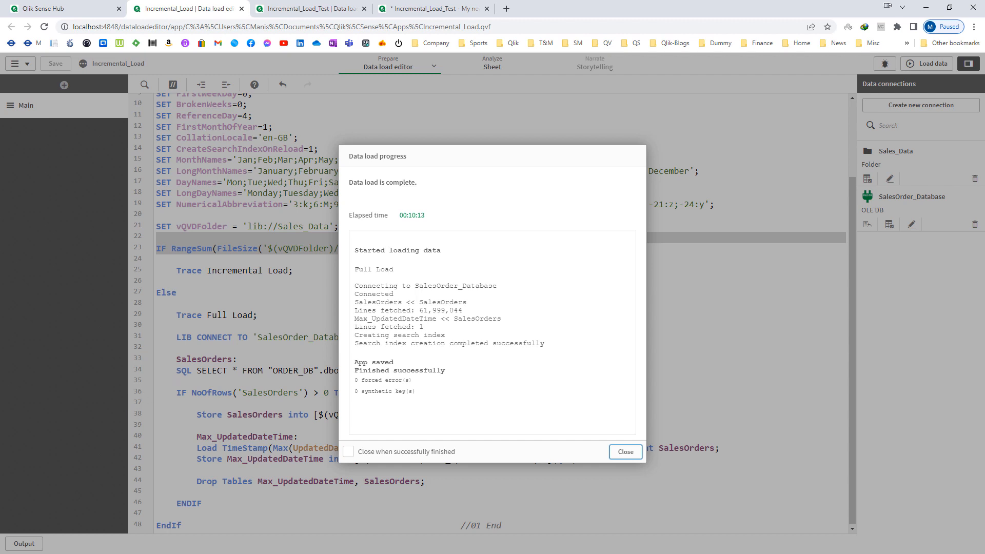
Step: Open Max_UpdatedDateTime.qvd in QViewer and compare its value with the maximum UpdatedDateTime queried in SQL Server Management Studio
{"action": "key", "text": "alt+Tab"}
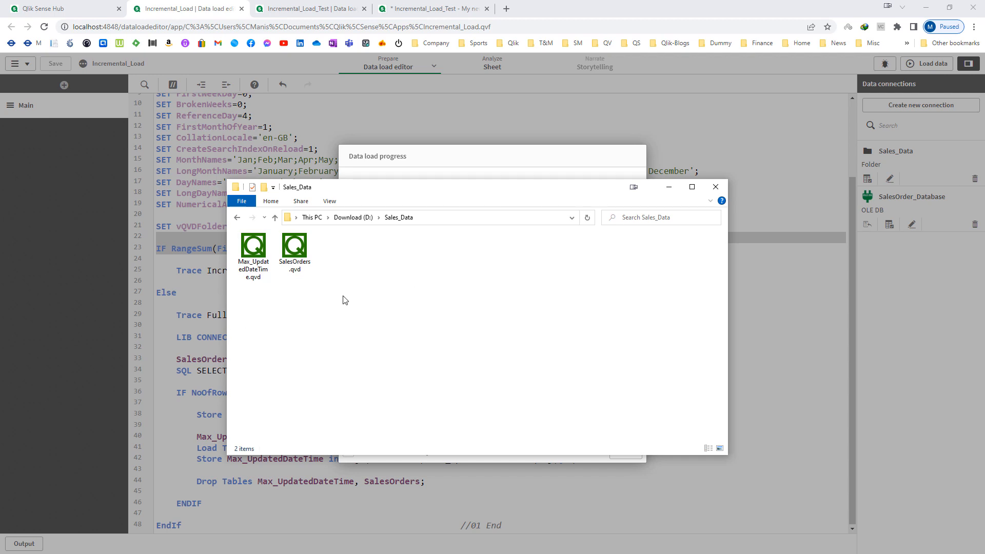
{"action": "double_click", "coordinate": [254, 272]}
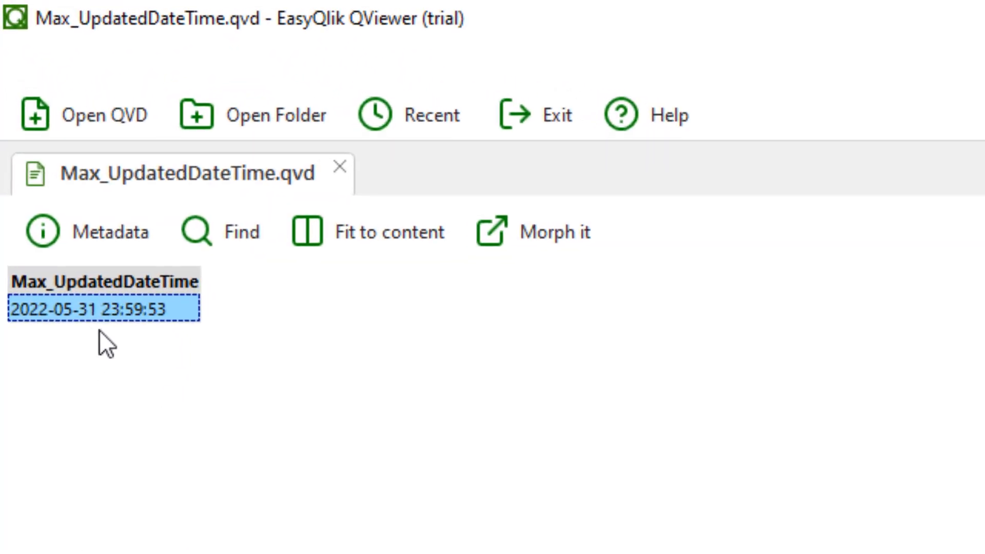
{"action": "double_click", "coordinate": [258, 13]}
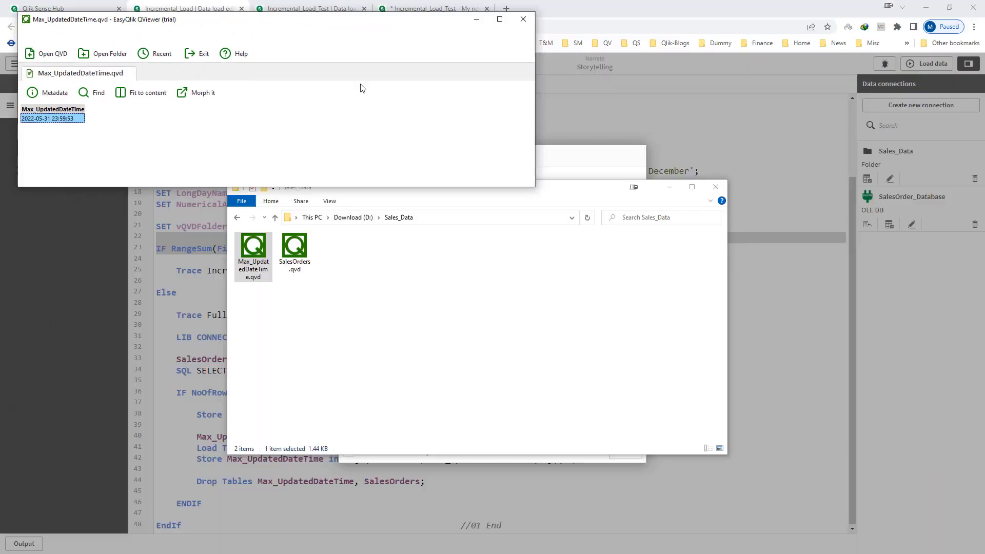
{"action": "left_click_drag", "start_coordinate": [362, 19], "coordinate": [659, 158]}
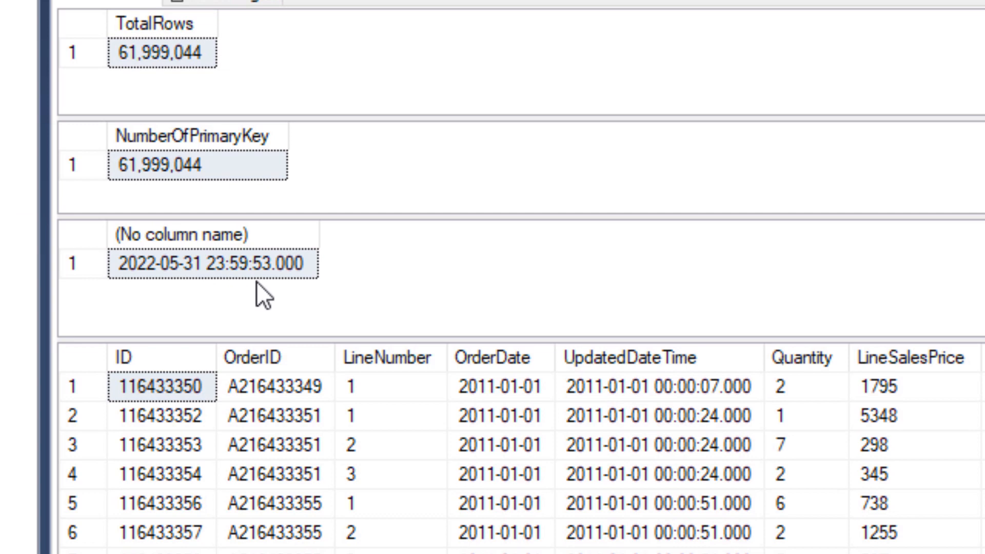
{"action": "key", "text": "alt+Tab"}
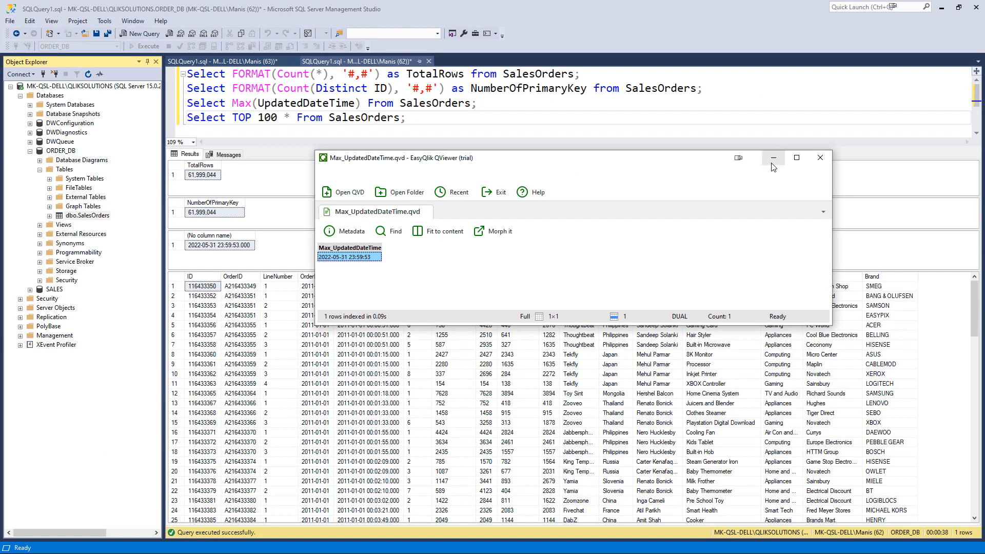
{"action": "left_click", "coordinate": [796, 158]}
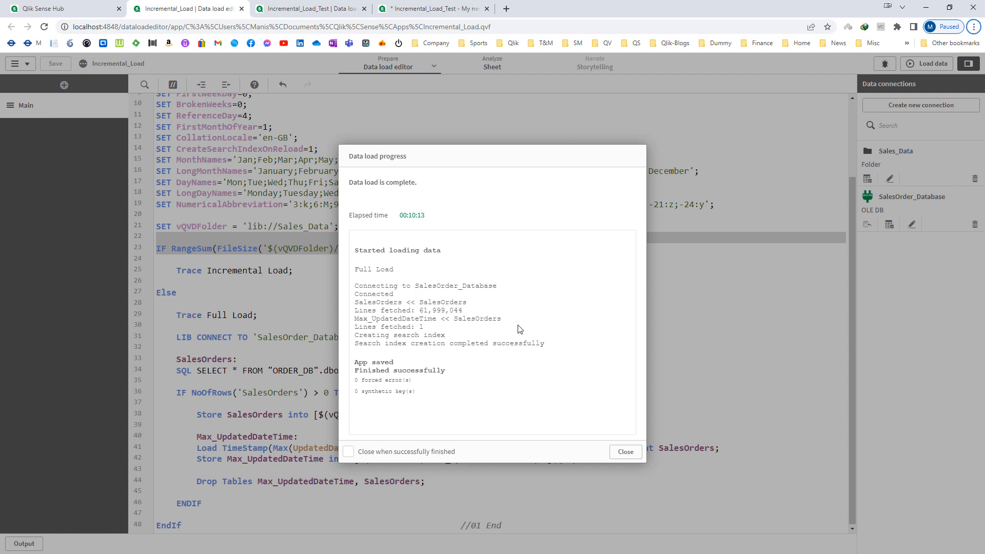
Step: Review the total rows, maximum UpdatedDateTime, load type and time taken in RecordCount.xlsx, then close the load progress dialog
{"action": "key", "text": "alt+Tab"}
{"action": "left_click", "coordinate": [204, 256]}
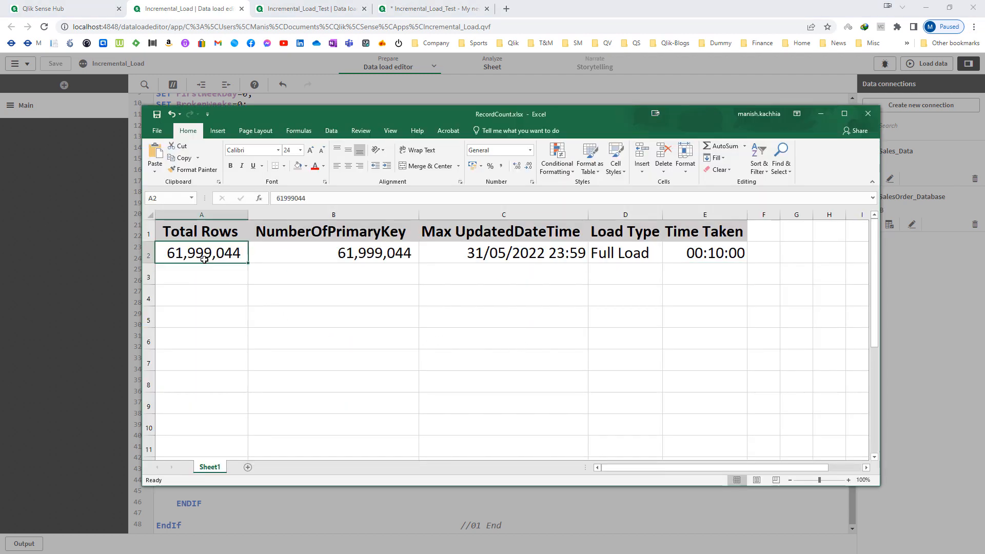
{"action": "left_click", "coordinate": [534, 255]}
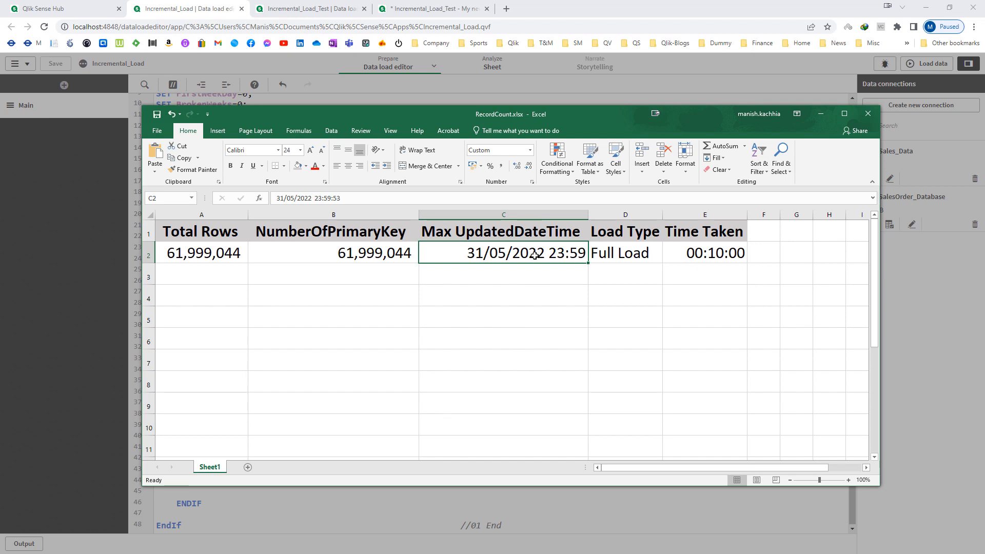
{"action": "left_click", "coordinate": [608, 256]}
{"action": "left_click", "coordinate": [698, 251]}
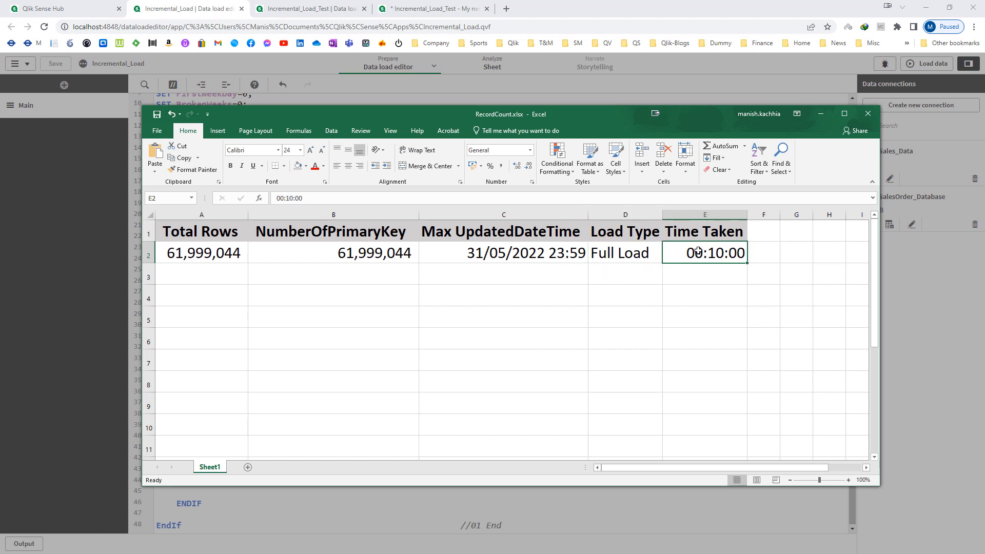
{"action": "left_click_drag", "start_coordinate": [712, 118], "coordinate": [681, 154]}
{"action": "left_click", "coordinate": [788, 149]}
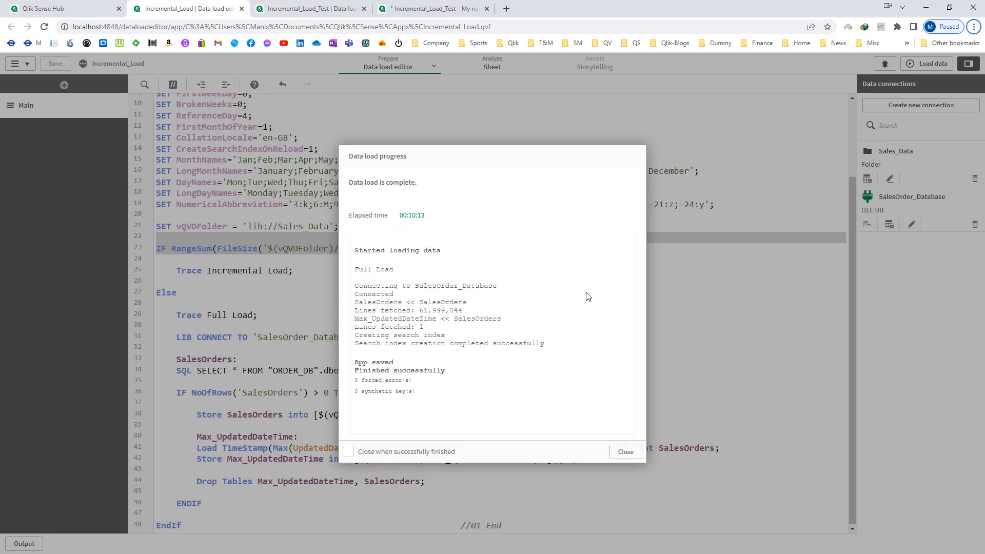
{"action": "left_click", "coordinate": [622, 509]}
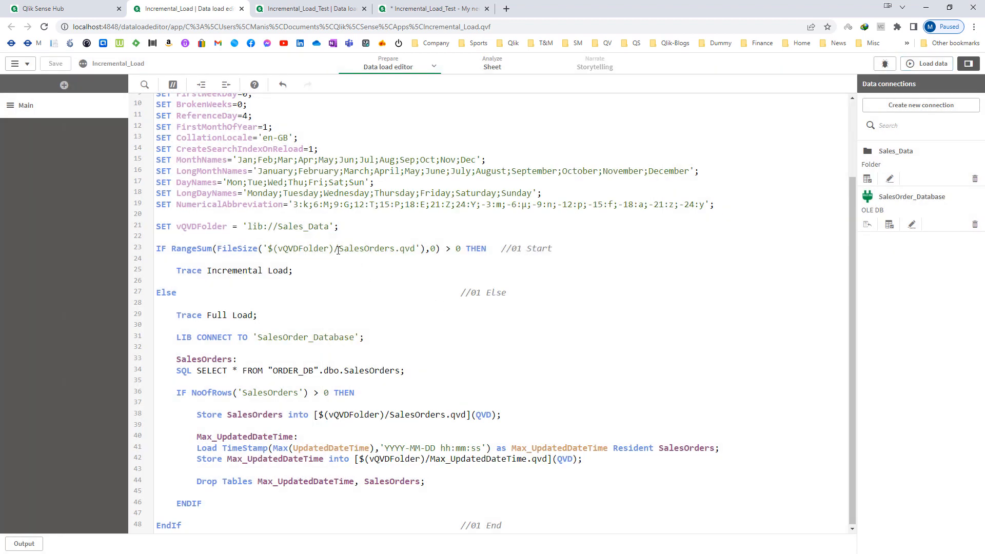
Step: Load the data again with SalesOrders.qvd in place and check which load type the progress log traces
{"action": "left_click_drag", "start_coordinate": [339, 249], "coordinate": [415, 251]}
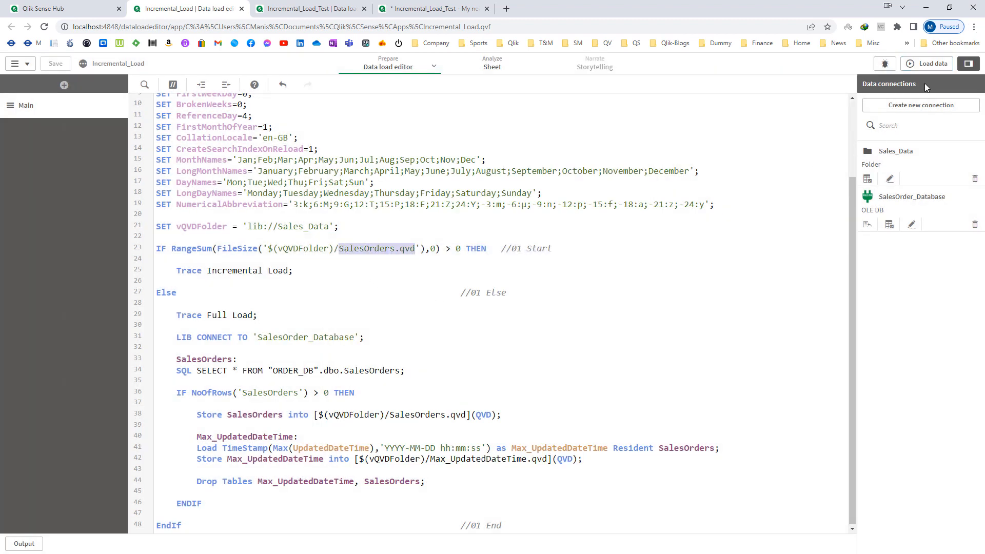
{"action": "left_click", "coordinate": [928, 63]}
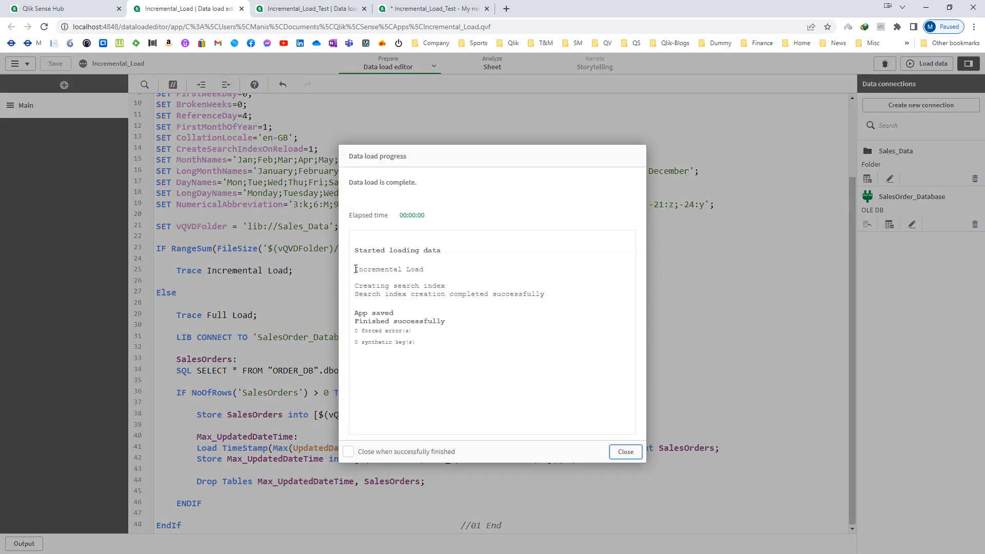
{"action": "left_click_drag", "start_coordinate": [354, 269], "coordinate": [436, 277]}
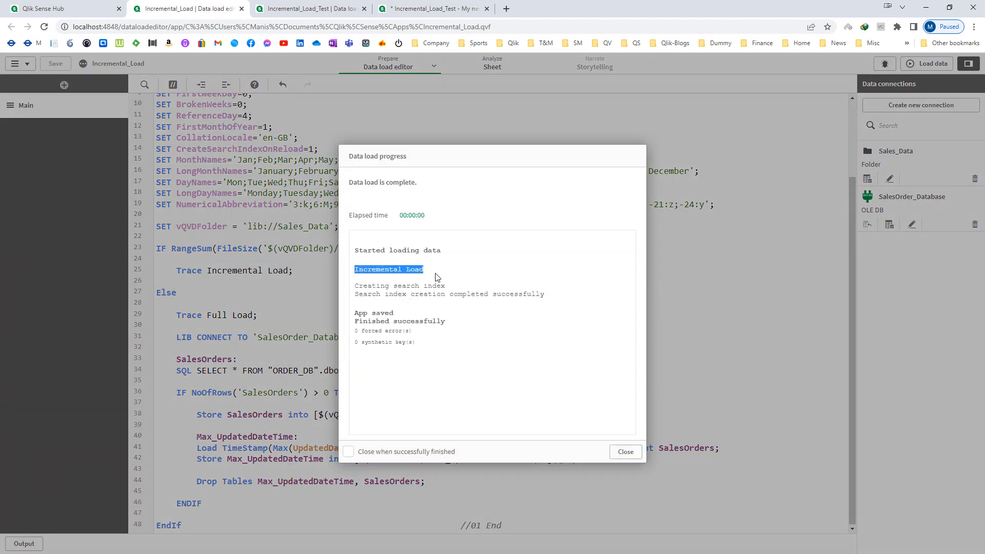
{"action": "left_click", "coordinate": [625, 452]}
Step: Insert the load script for Max_UpdatedDateTime.qvd from the Sales_Data connection below the Trace Incremental Load line
{"action": "left_click_drag", "start_coordinate": [176, 272], "coordinate": [299, 273]}
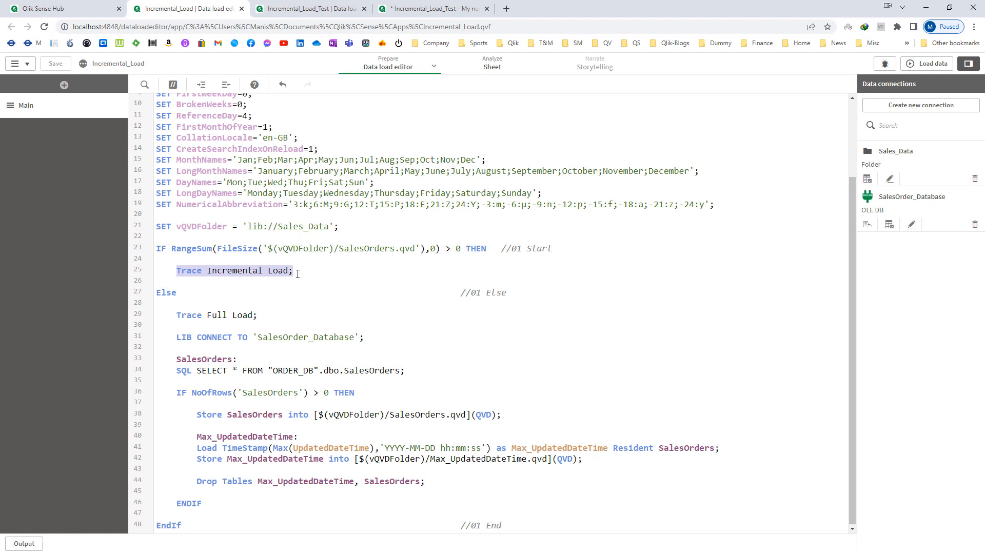
{"action": "key", "text": "ctrl+z"}
{"action": "left_click", "coordinate": [298, 273]}
{"action": "key", "text": "Return"}
{"action": "key", "text": "Return"}
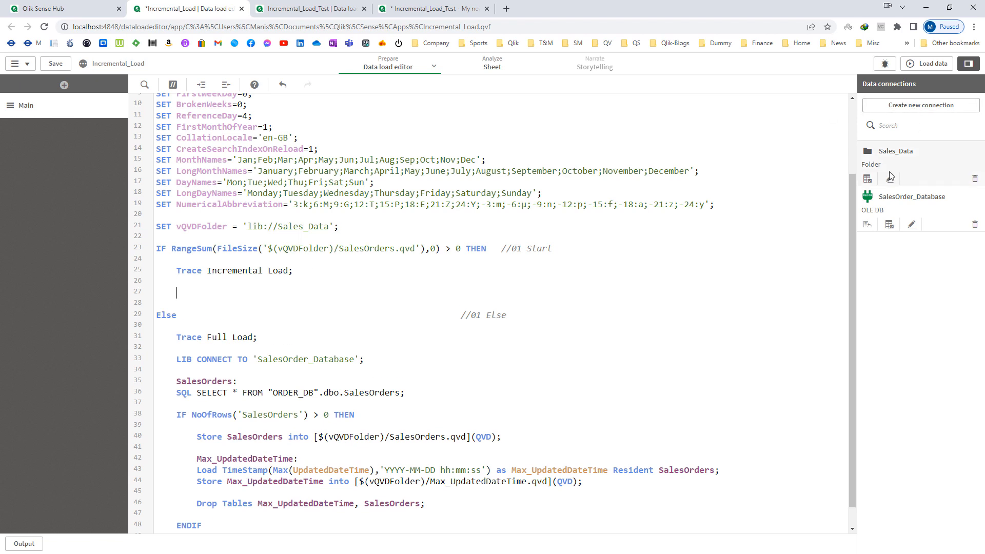
{"action": "left_click", "coordinate": [868, 180]}
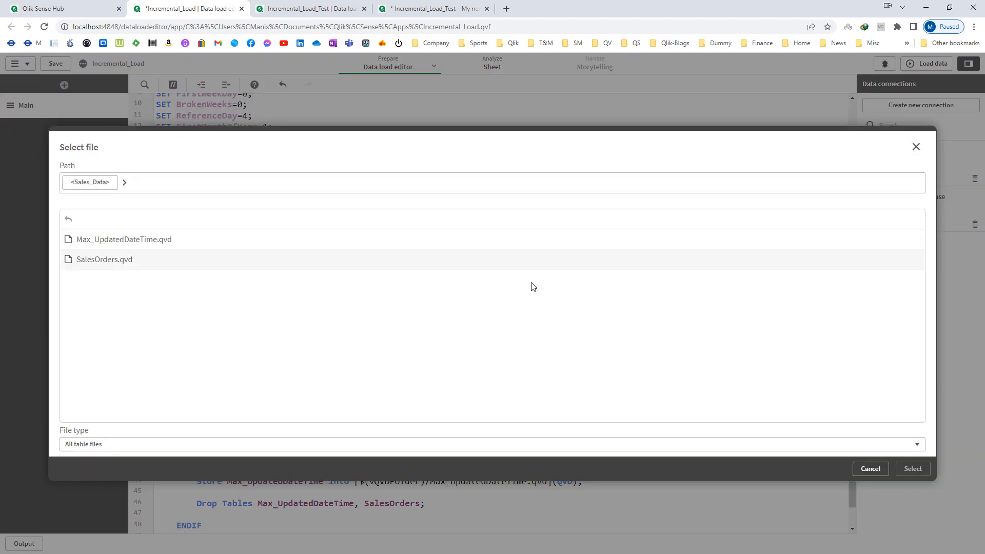
{"action": "left_click", "coordinate": [157, 245]}
{"action": "left_click", "coordinate": [907, 469]}
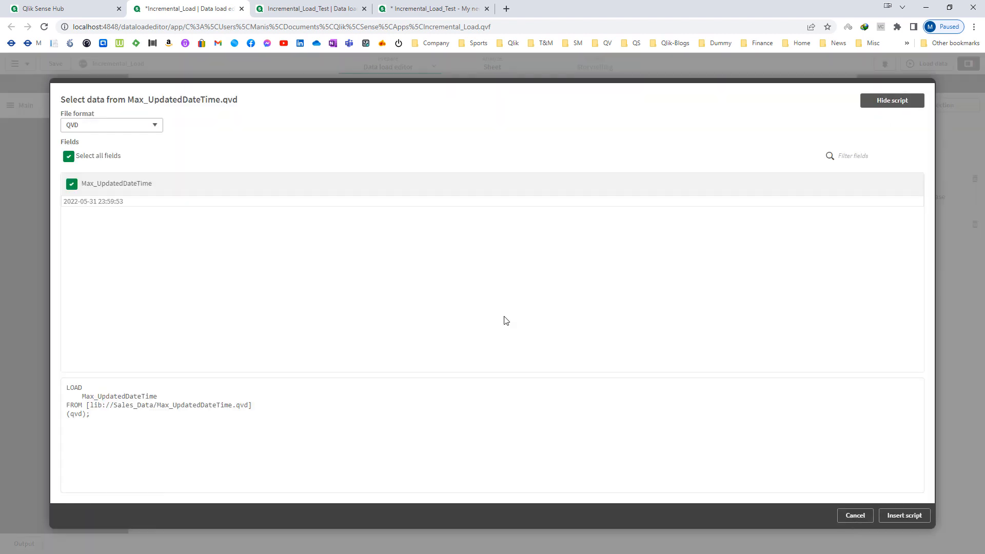
{"action": "left_click", "coordinate": [899, 519]}
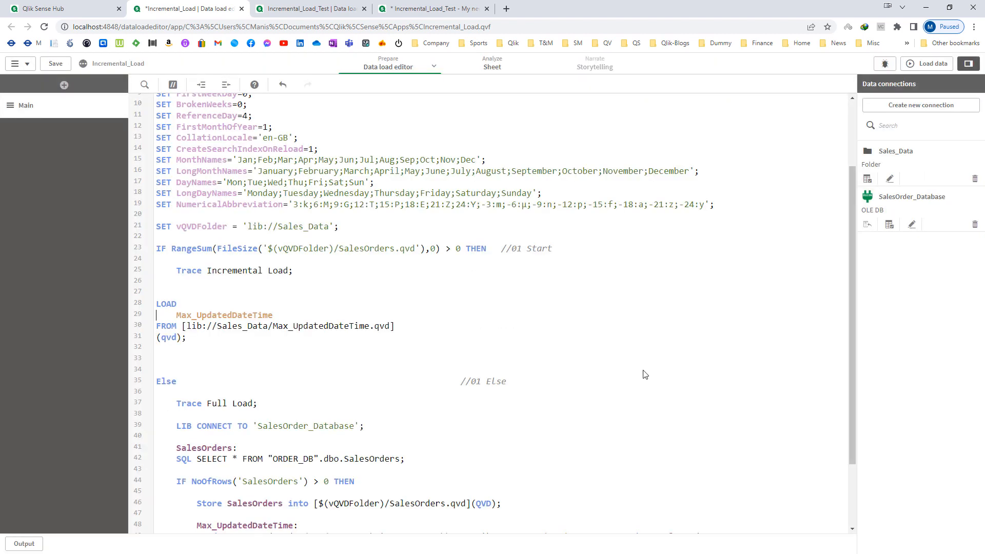
Step: Indent the inserted Max_UpdatedDateTime load statement to match the Trace line and remove the extra blank line above it
{"action": "key", "text": "Up"}
{"action": "key", "text": "Up"}
{"action": "key", "text": "Up"}
{"action": "key", "text": "Home"}
{"action": "key", "text": "shift+Down"}
{"action": "key", "text": "shift+Down"}
{"action": "key", "text": "shift+Down"}
{"action": "key", "text": "shift+Down"}
{"action": "key", "text": "Tab"}
{"action": "key", "text": "Up"}
{"action": "key", "text": "Up"}
{"action": "key", "text": "Up"}
{"action": "key", "text": "Up"}
{"action": "key", "text": "Up"}
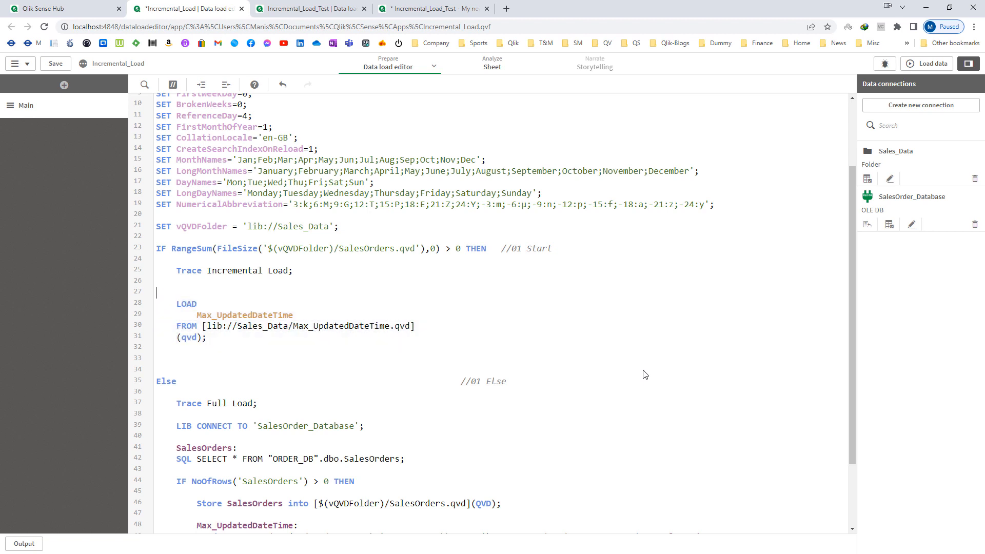
{"action": "key", "text": "Delete"}
{"action": "key", "text": "Delete"}
{"action": "key", "text": "Delete"}
{"action": "key", "text": "Delete"}
{"action": "key", "text": "Delete"}
{"action": "key", "text": "Tab"}
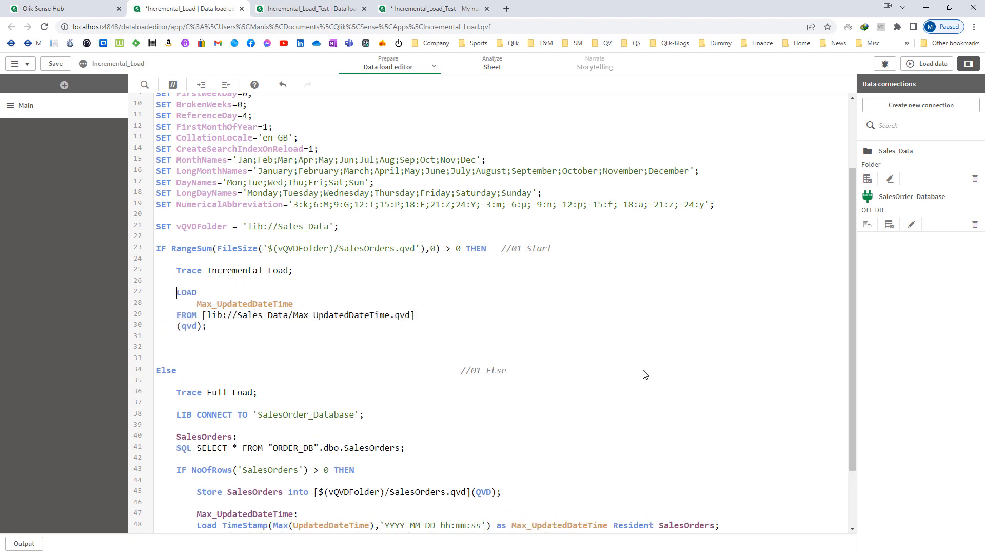
Step: Label the inserted load statement with the table name Max_UpdatedDateTime: on the line above LOAD
{"action": "double_click", "coordinate": [253, 303]}
{"action": "key", "text": "ctrl+c"}
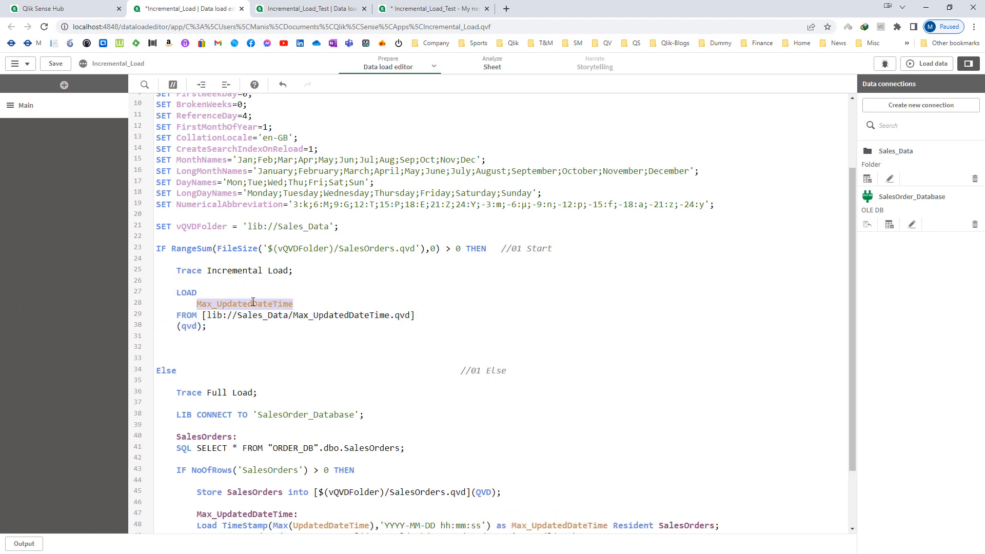
{"action": "left_click", "coordinate": [211, 281]}
{"action": "key", "text": "Return"}
{"action": "key", "text": "ctrl+v"}
{"action": "type", "text": ":"}
Step: Below the Max_UpdatedDateTime load, add the line Let vMax_UpdatedDateTime = Peek('Max_UpdatedDateTime');
{"action": "left_click", "coordinate": [216, 349]}
{"action": "key", "text": "Return"}
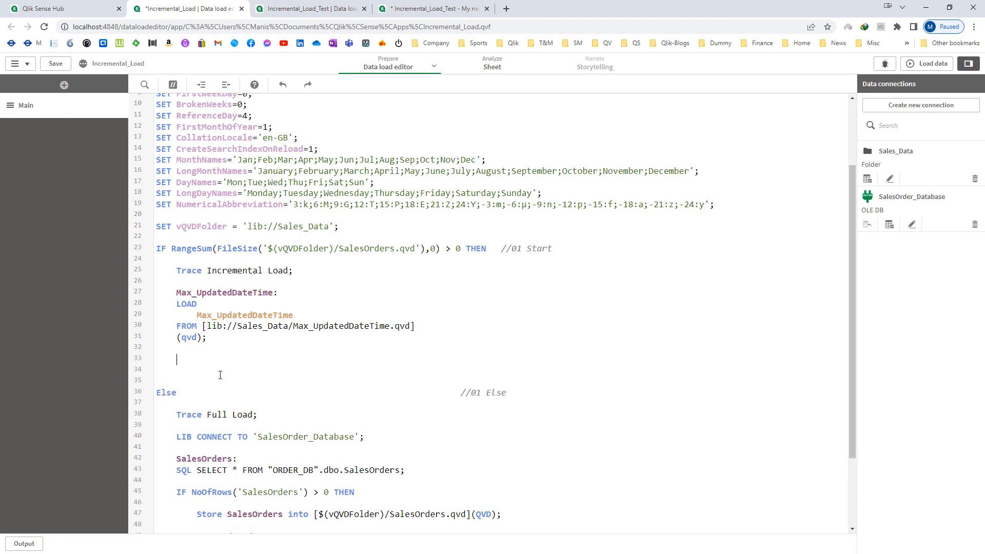
{"action": "type", "text": "Let"}
{"action": "key", "text": "ctrl+z"}
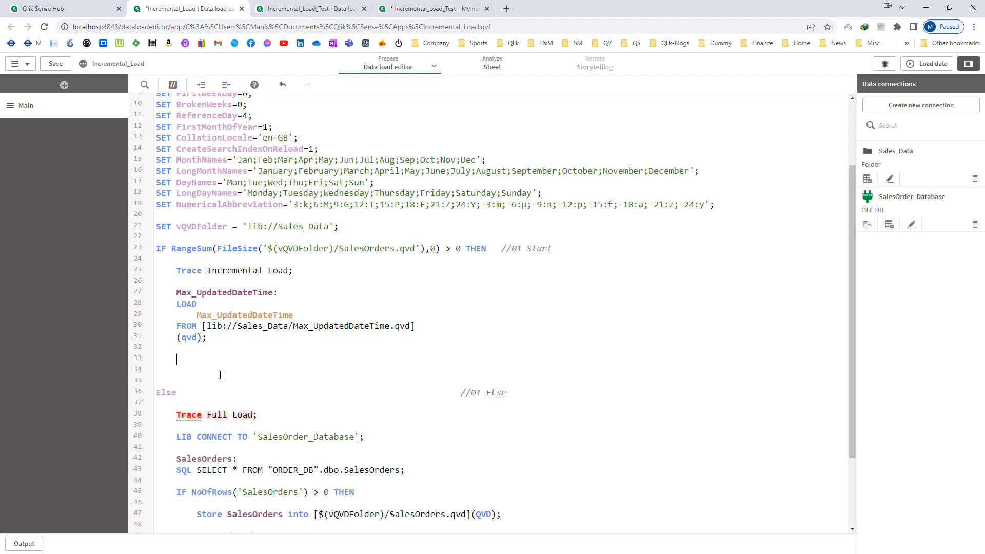
{"action": "type", "text": "Let v"}
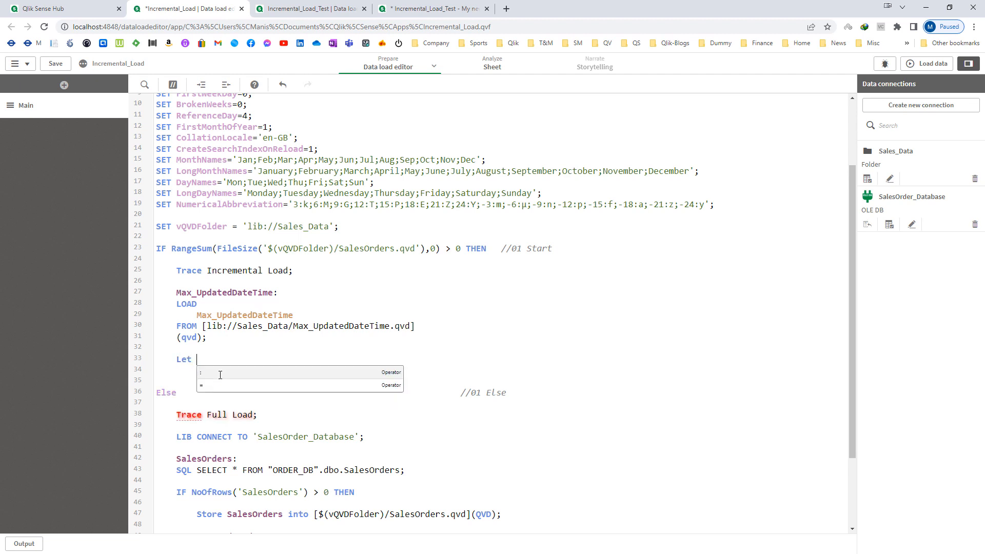
{"action": "double_click", "coordinate": [238, 315]}
{"action": "key", "text": "ctrl+c"}
{"action": "left_click", "coordinate": [220, 361]}
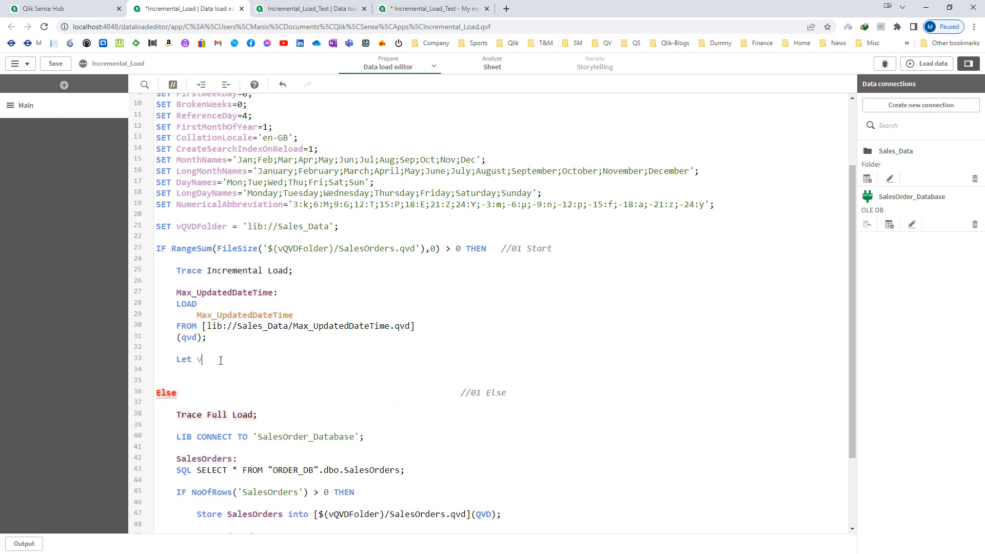
{"action": "key", "text": "ctrl+v"}
{"action": "type", "text": "= Peek('"}
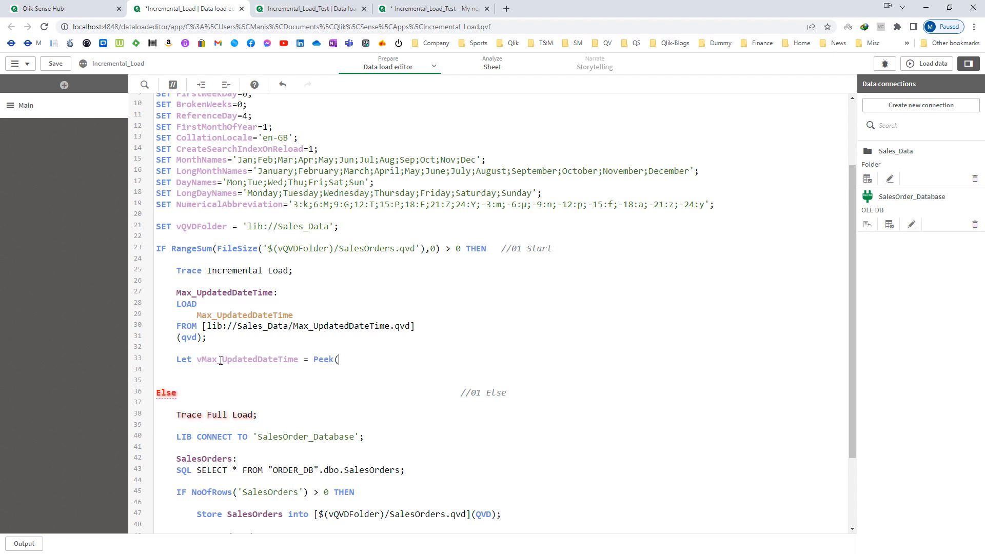
{"action": "key", "text": "ctrl+v"}
{"action": "type", "text": "');"}
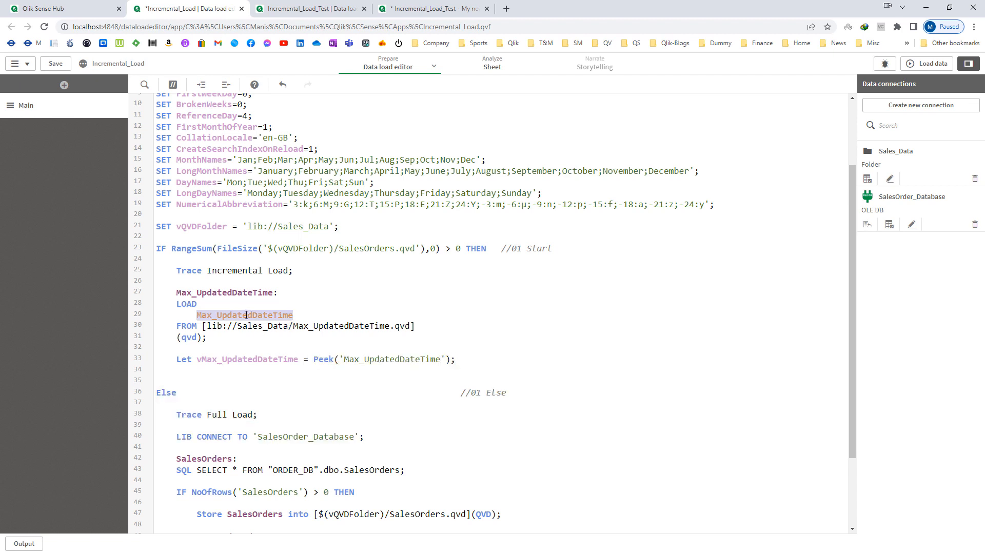
Step: Add the statement Drop Table Max_UpdatedDateTime; directly under the Let vMax_UpdatedDateTime line
{"action": "double_click", "coordinate": [226, 293]}
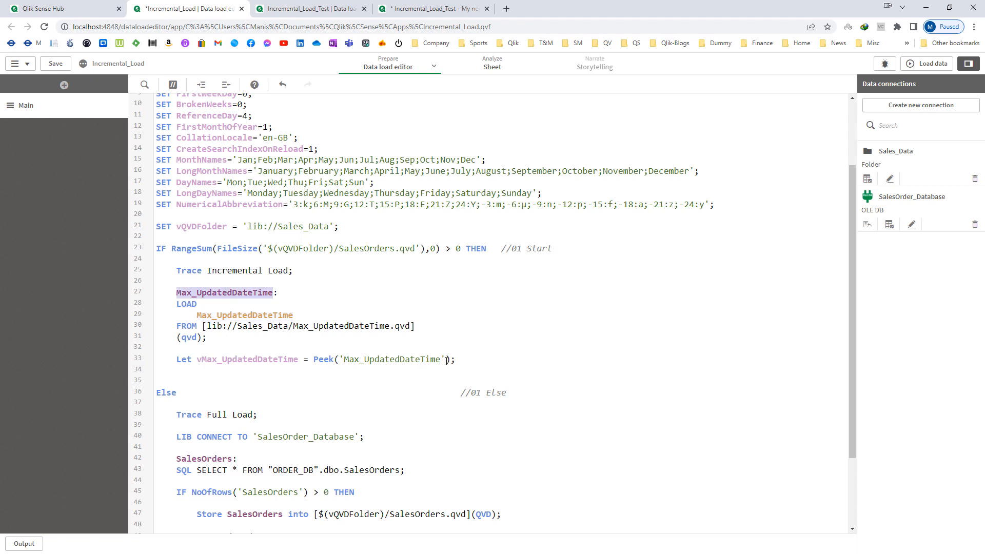
{"action": "left_click", "coordinate": [447, 361]}
{"action": "left_click", "coordinate": [461, 358]}
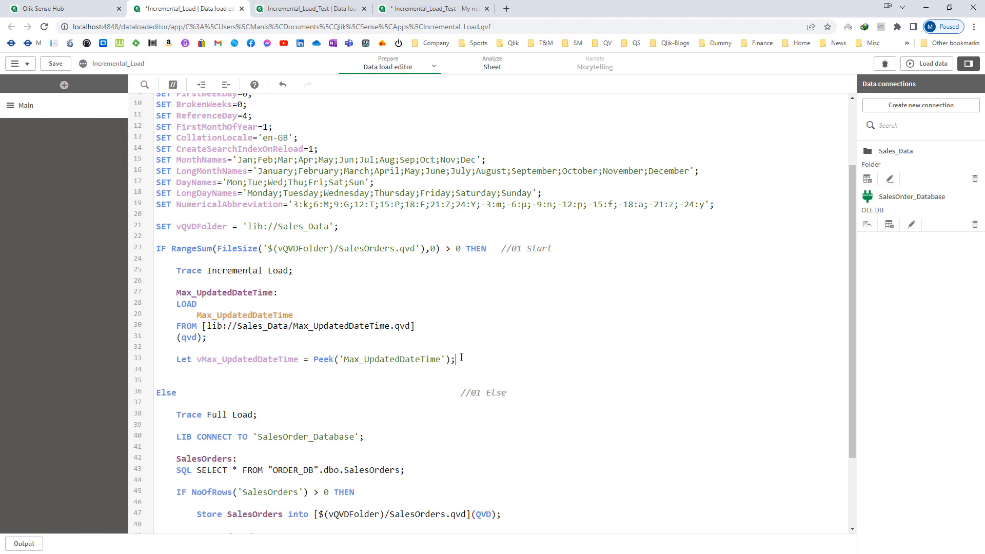
{"action": "double_click", "coordinate": [260, 359]}
{"action": "double_click", "coordinate": [215, 294]}
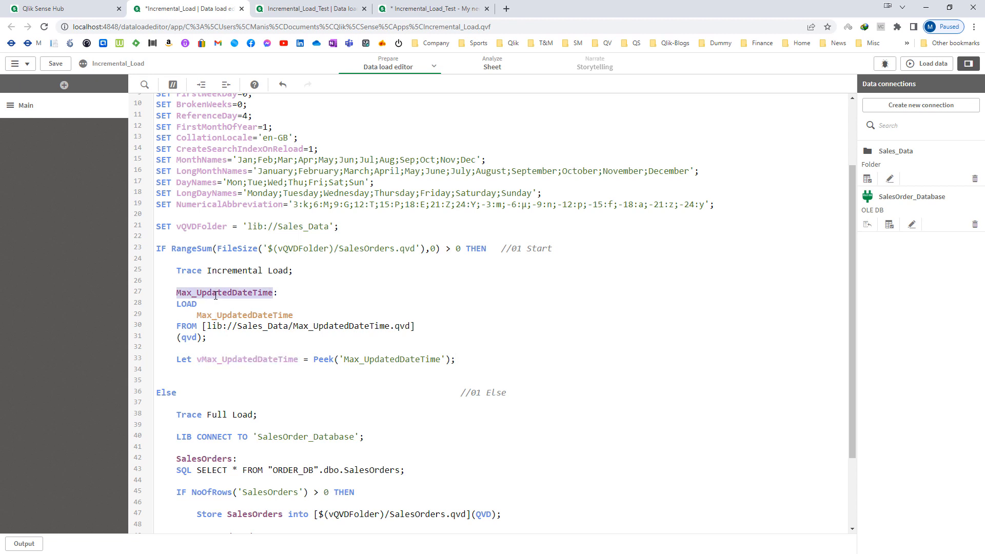
{"action": "left_click", "coordinate": [197, 377]}
{"action": "type", "text": "Drop Table Max_UpdatedDateTime;"}
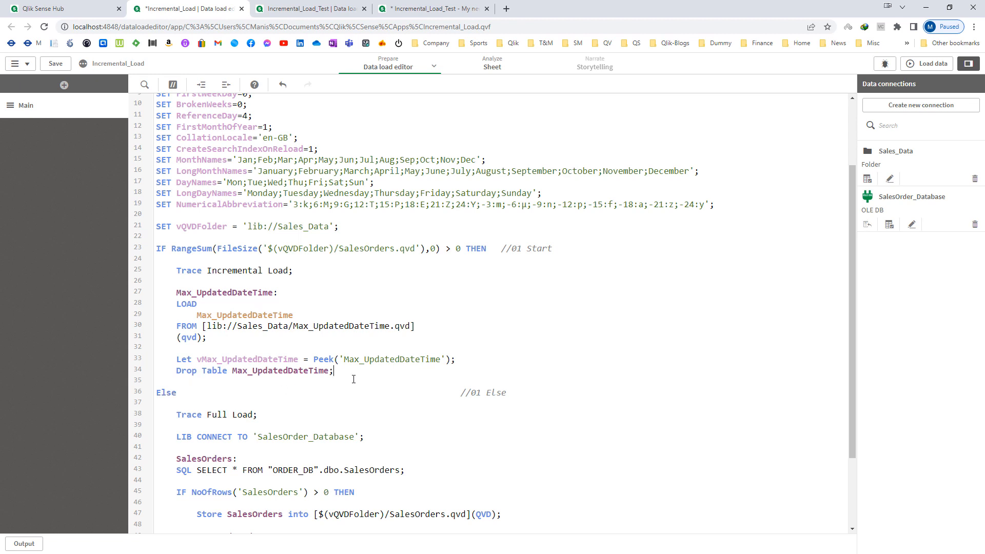
Step: Copy the LIB CONNECT TO 'SalesOrder_Database' line and the SalesOrders SELECT from the Else branch to below the Drop Table line
{"action": "key", "text": "Return"}
{"action": "key", "text": "Return"}
{"action": "scroll", "coordinate": [353, 379], "scroll_direction": "down", "scroll_amount": 2}
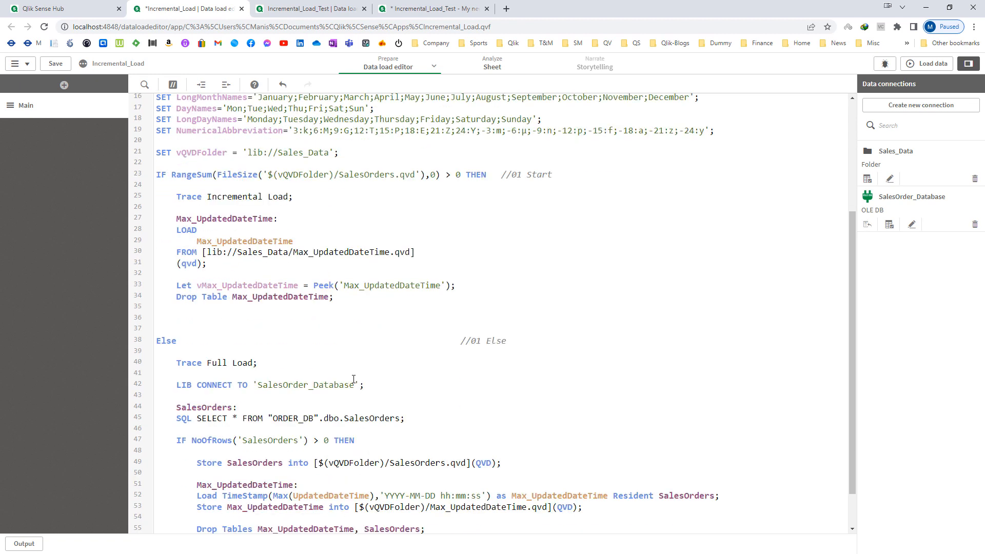
{"action": "left_click_drag", "start_coordinate": [176, 337], "coordinate": [405, 370]}
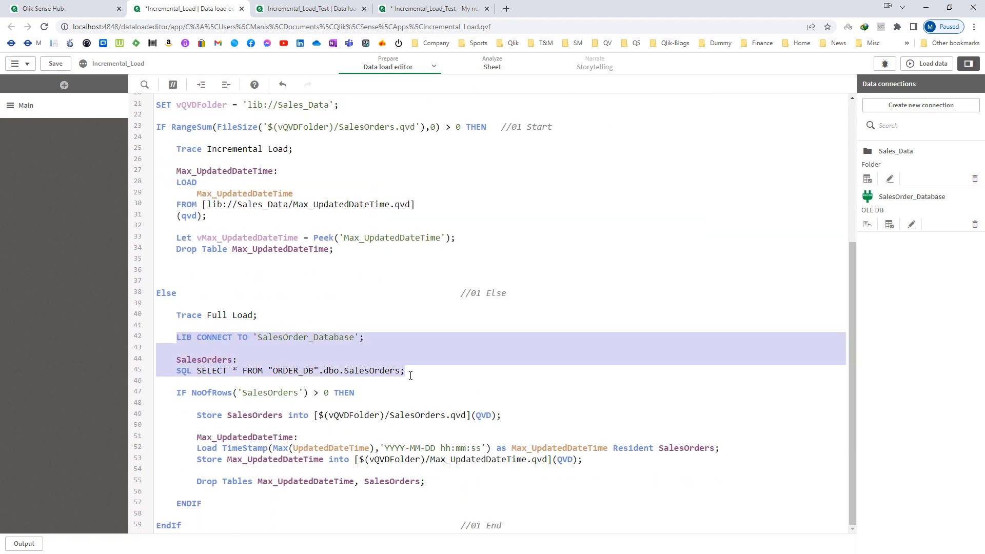
{"action": "left_click", "coordinate": [196, 268]}
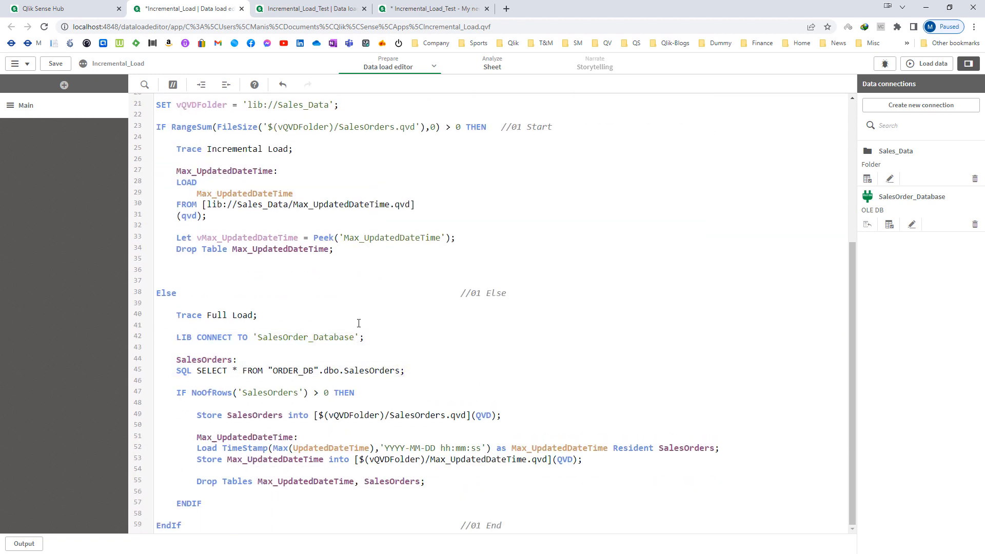
{"action": "key", "text": "ctrl+v"}
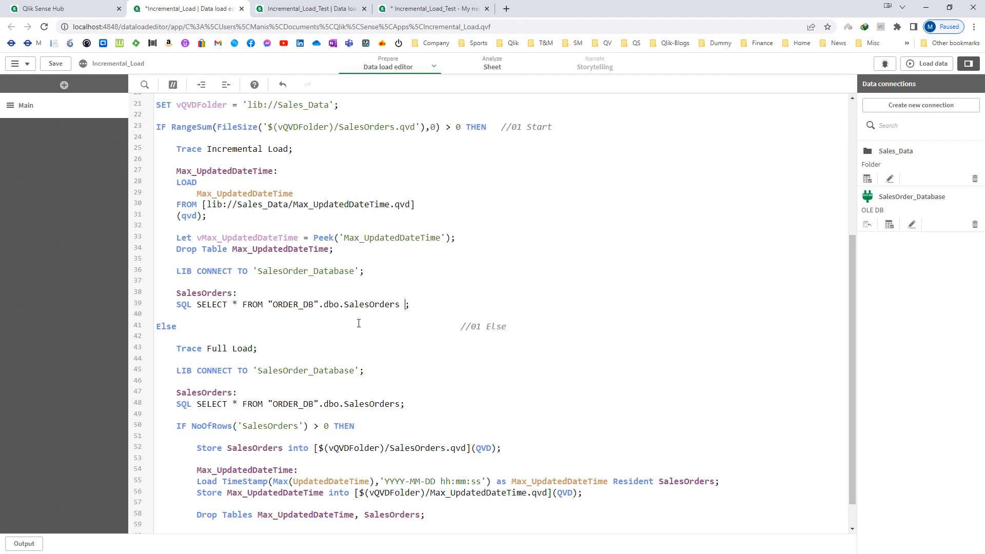
Step: Move the incremental SELECT's semicolon onto its own line and start the condition Where UpdatedDateTime > above it
{"action": "key", "text": "Return"}
{"action": "key", "text": "Return"}
{"action": "key", "text": "Up"}
{"action": "type", "text": "Where"}
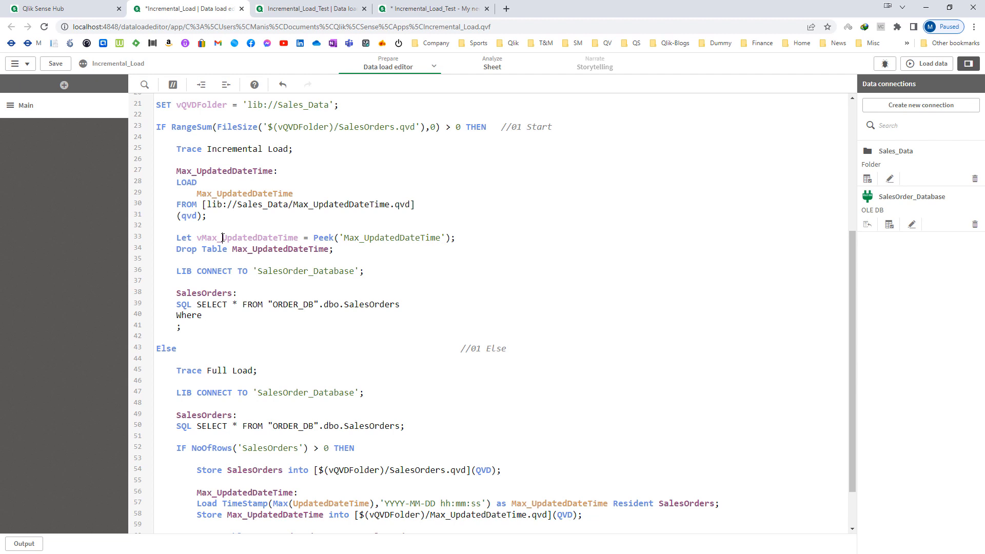
{"action": "left_click_drag", "start_coordinate": [222, 238], "coordinate": [296, 237]}
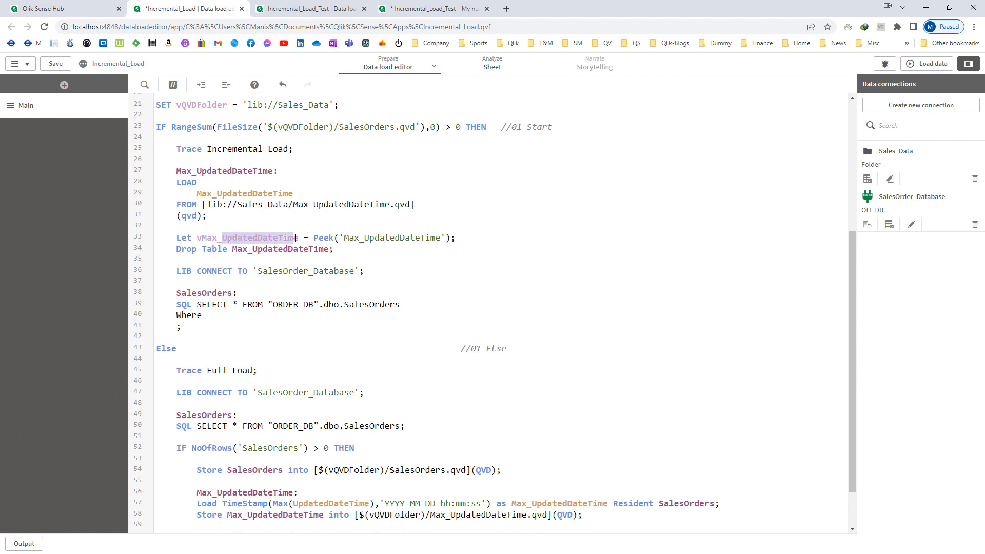
{"action": "left_click", "coordinate": [211, 315]}
{"action": "key", "text": "ctrl+v"}
{"action": "type", "text": "> "}
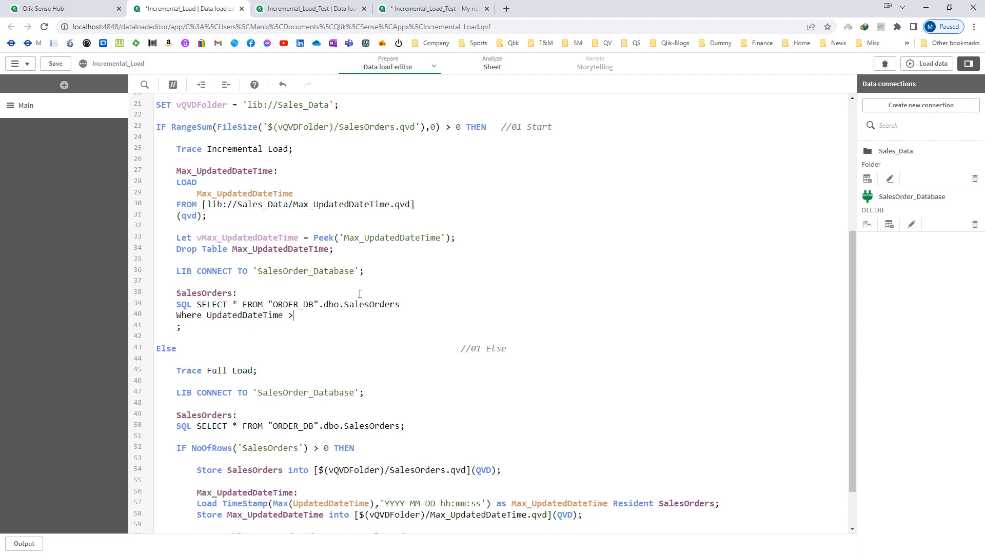
Step: Complete the incremental Where condition by comparing UpdatedDateTime against $(vMax_UpdatedDateTime)
{"action": "type", "text": "$("}
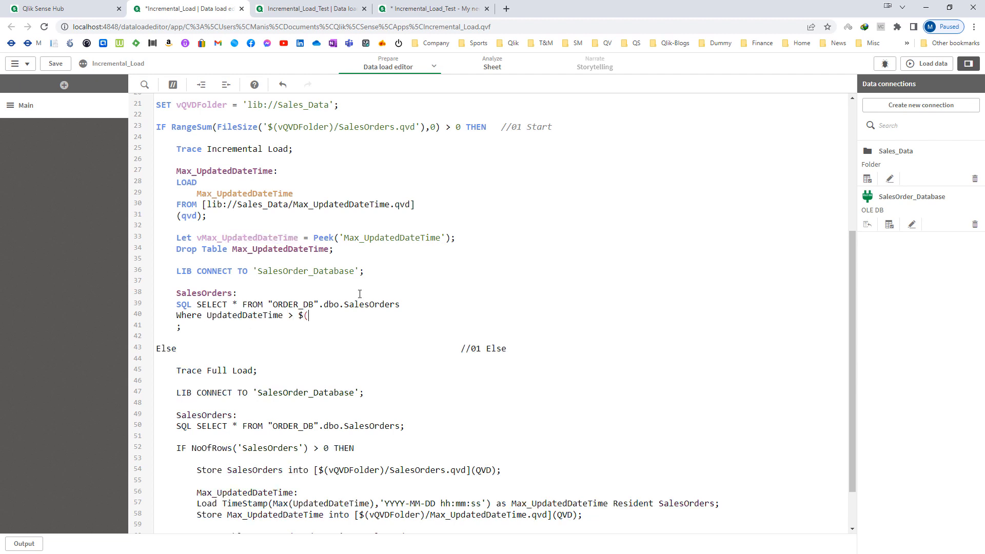
{"action": "double_click", "coordinate": [238, 238]}
{"action": "key", "text": "ctrl+c"}
{"action": "left_click", "coordinate": [315, 315]}
{"action": "key", "text": "ctrl+v"}
{"action": "type", "text": ")"}
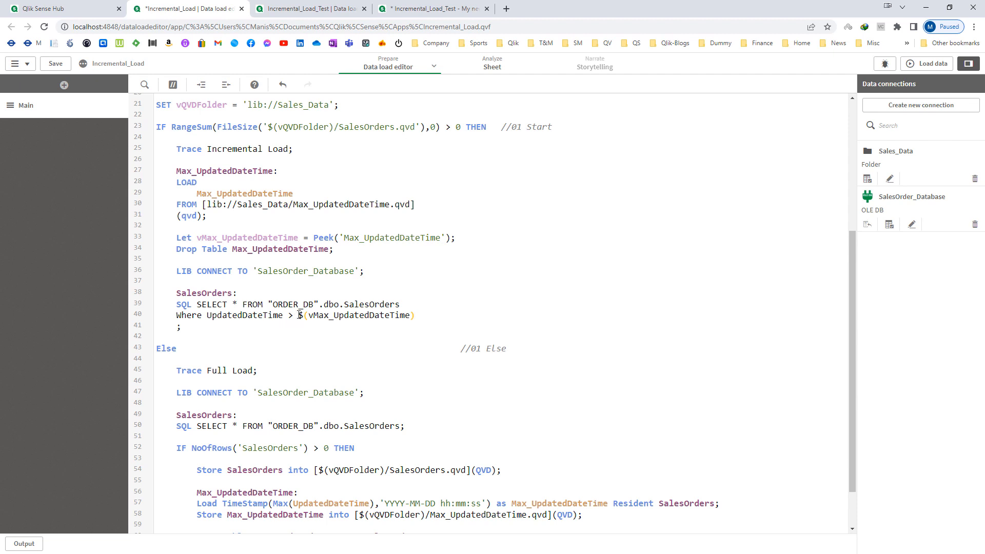
Step: Switch to SQL Server Management Studio to examine the maximum UpdatedDateTime in SalesOrders, and return to the load script
{"action": "double_click", "coordinate": [239, 315]}
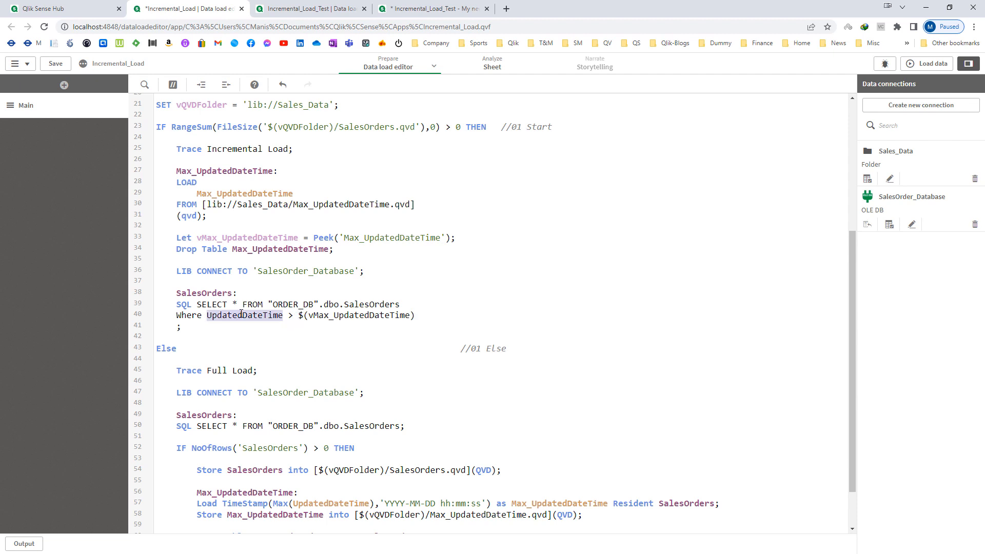
{"action": "key", "text": "alt+Tab"}
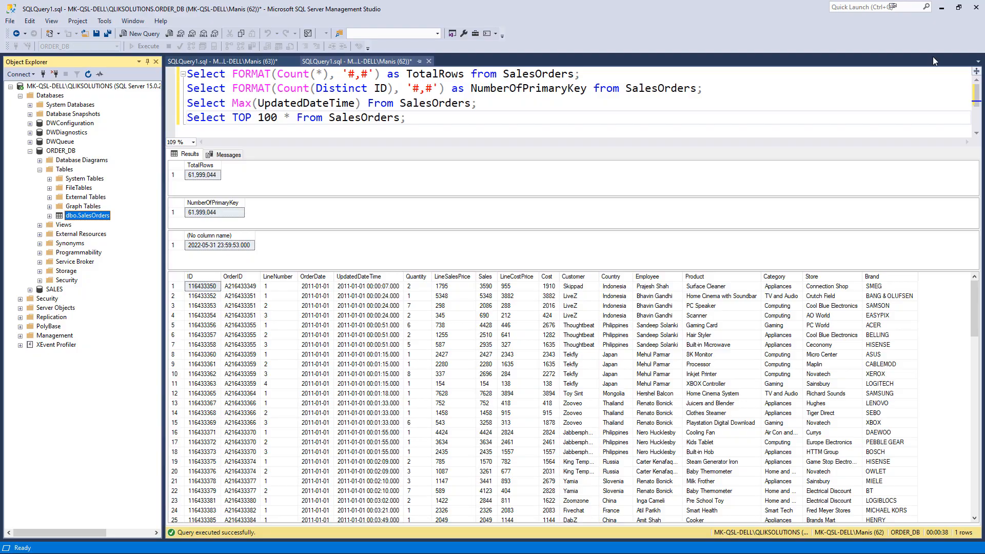
{"action": "left_click", "coordinate": [942, 10]}
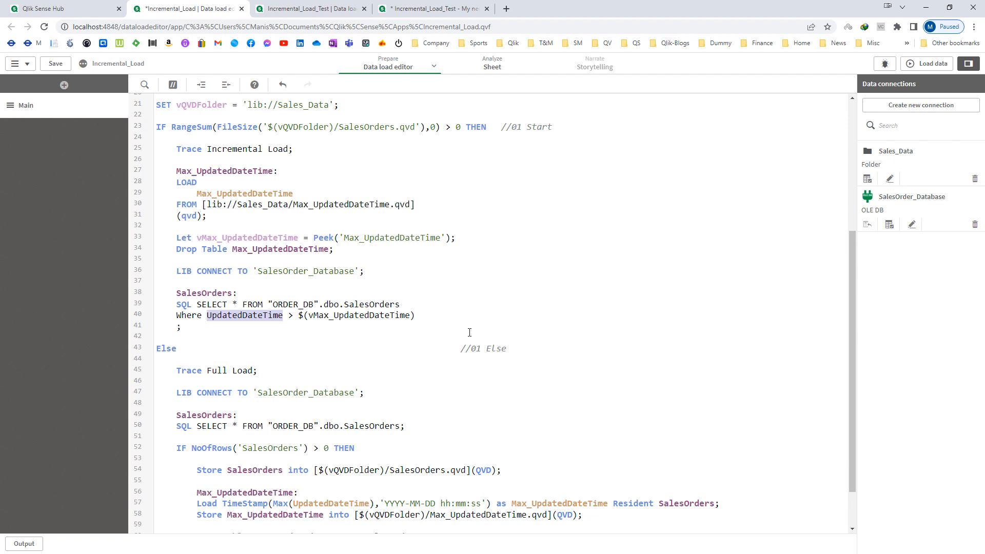
Step: Copy the //01 Start comment to the end of the IF NoOfRows('SalesOrders') > 0 THEN line and change it to //02 Start
{"action": "scroll", "coordinate": [469, 333], "scroll_direction": "down", "scroll_amount": 2}
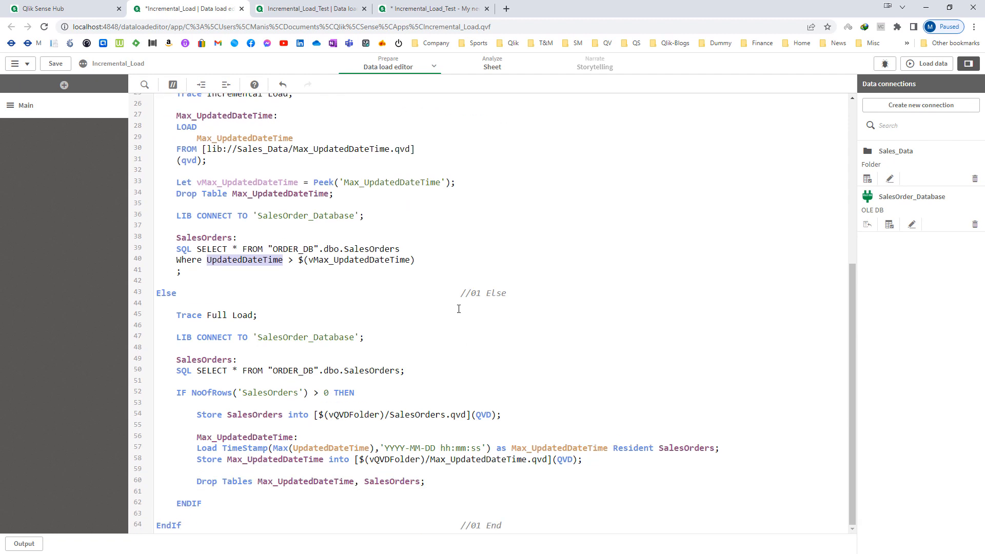
{"action": "left_click_drag", "start_coordinate": [461, 293], "coordinate": [507, 293]}
{"action": "scroll", "coordinate": [534, 352], "scroll_direction": "up", "scroll_amount": 4}
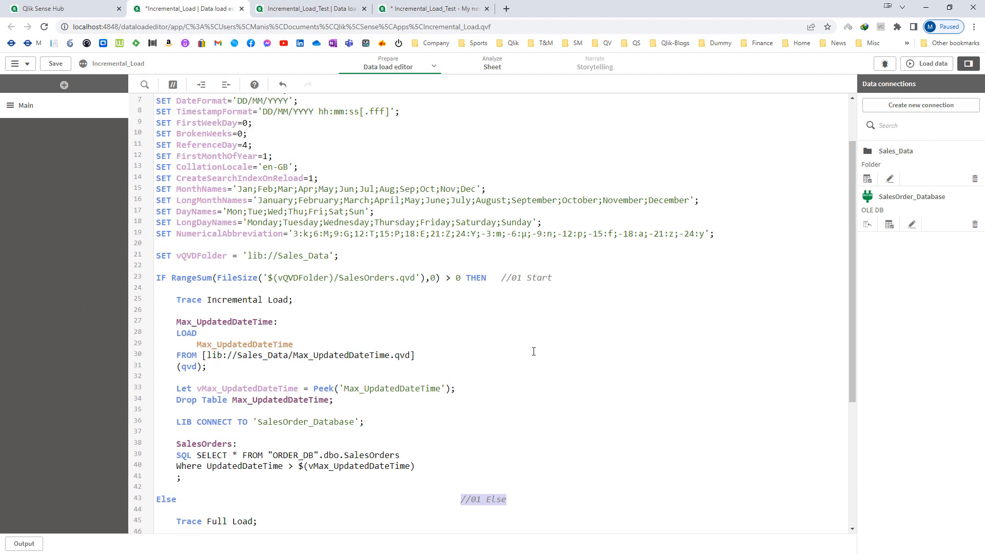
{"action": "scroll", "coordinate": [534, 352], "scroll_direction": "up", "scroll_amount": 2}
{"action": "left_click_drag", "start_coordinate": [502, 344], "coordinate": [554, 345]}
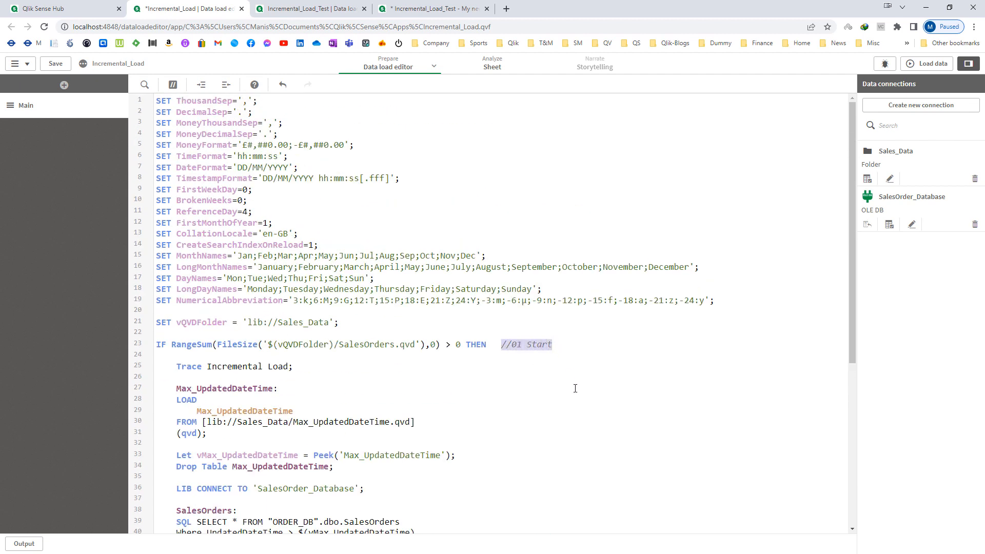
{"action": "scroll", "coordinate": [575, 388], "scroll_direction": "down", "scroll_amount": 5}
{"action": "left_click", "coordinate": [365, 396]}
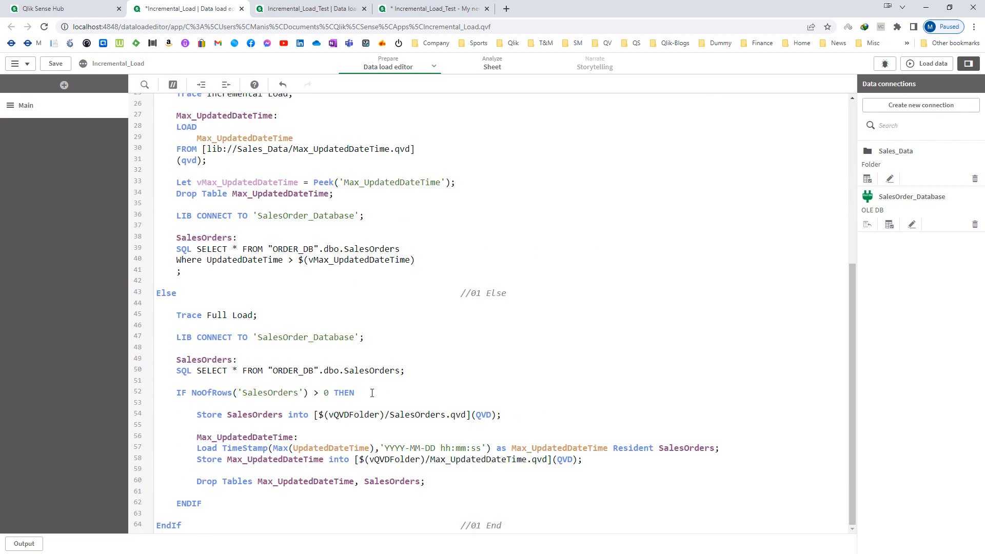
{"action": "key", "text": "ctrl+v"}
{"action": "key", "text": "BackSpace"}
{"action": "type", "text": "2"}
Step: Add the matching comment //02 End beside the inner ENDIF
{"action": "left_click_drag", "start_coordinate": [399, 393], "coordinate": [459, 391]}
{"action": "left_click", "coordinate": [305, 491]}
{"action": "key", "text": "ctrl+v"}
{"action": "key", "text": "BackSpace"}
{"action": "key", "text": "BackSpace"}
{"action": "key", "text": "BackSpace"}
{"action": "key", "text": "BackSpace"}
{"action": "key", "text": "BackSpace"}
{"action": "type", "text": "End"}
Step: Switch to the Sales_Data folder in File Explorer, delete Max_UpdatedDateTime.qvd and minimize the folder window
{"action": "scroll", "coordinate": [349, 433], "scroll_direction": "up", "scroll_amount": 3}
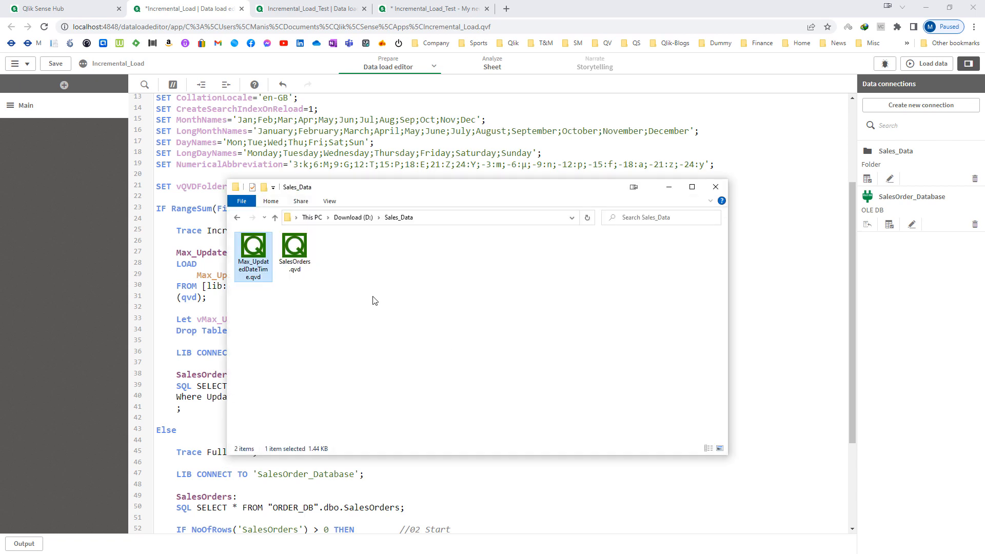
{"action": "left_click", "coordinate": [307, 271]}
{"action": "left_click", "coordinate": [252, 277]}
{"action": "left_click_drag", "start_coordinate": [440, 187], "coordinate": [493, 181]}
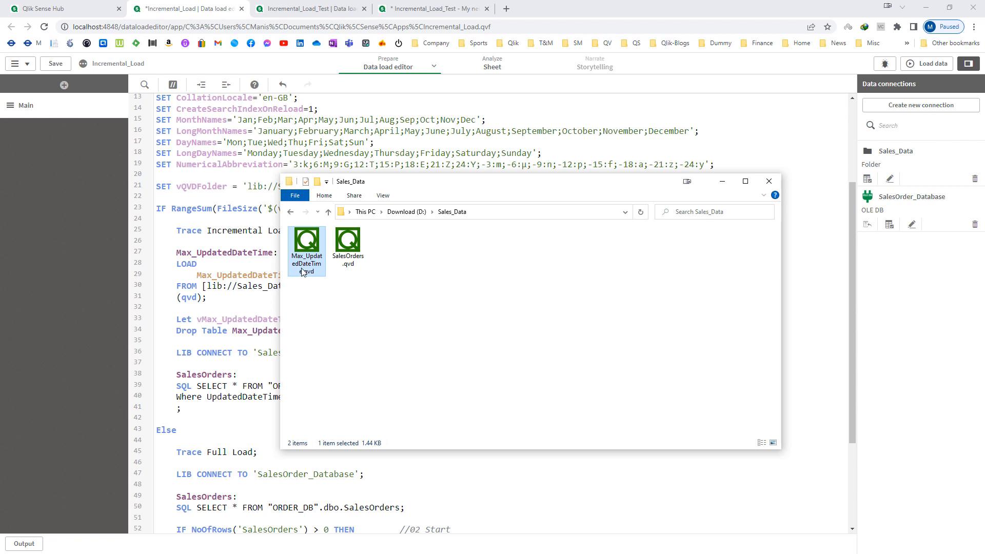
{"action": "key", "text": "F2"}
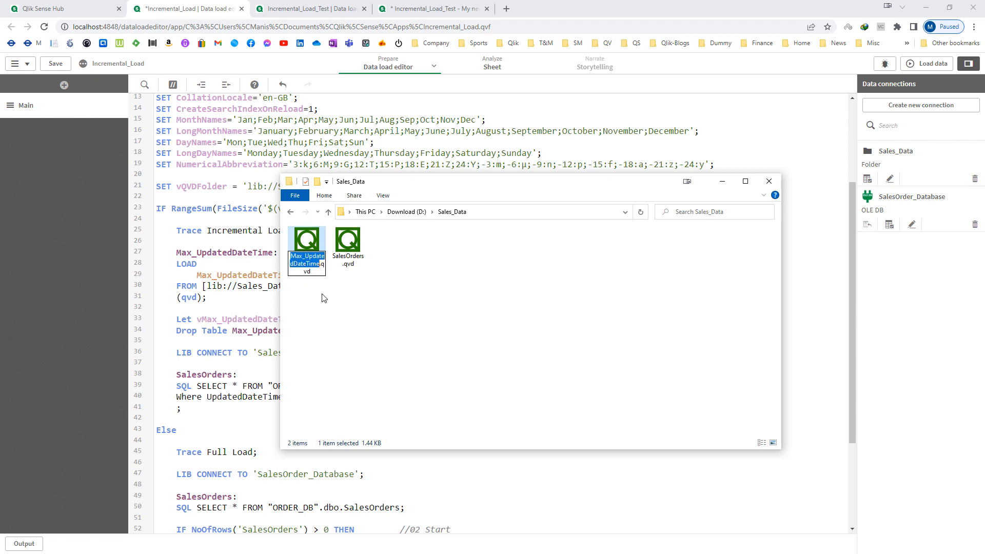
{"action": "key", "text": "Escape"}
{"action": "key", "text": "Delete"}
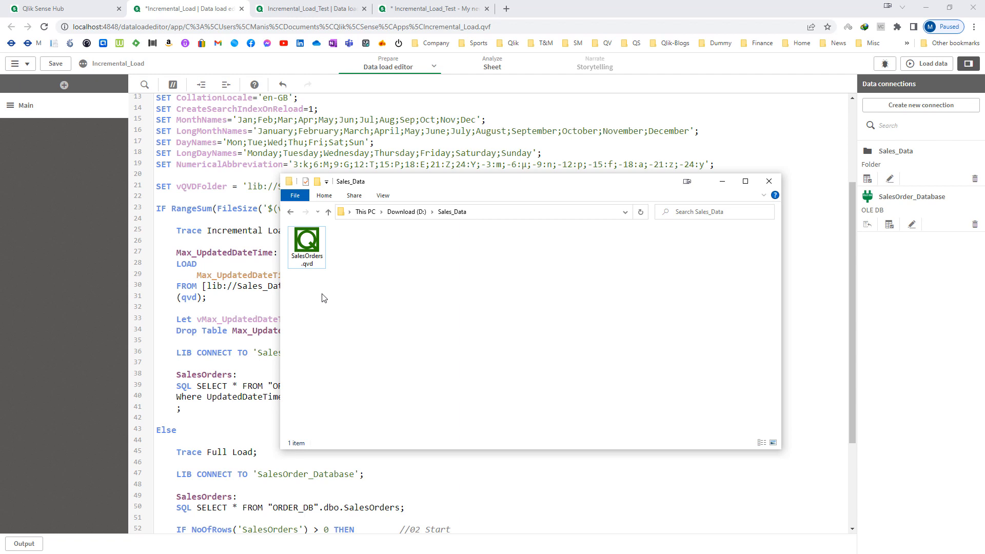
{"action": "left_click", "coordinate": [722, 182]}
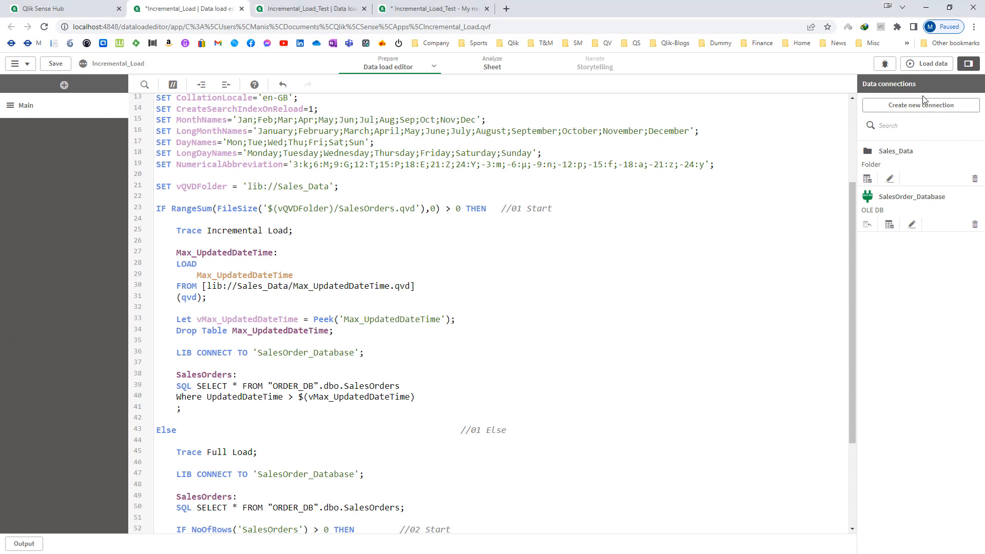
Step: Load the data with only SalesOrders.qvd in the Sales_Data folder, and check the progress log against the folder contents
{"action": "left_click", "coordinate": [932, 64]}
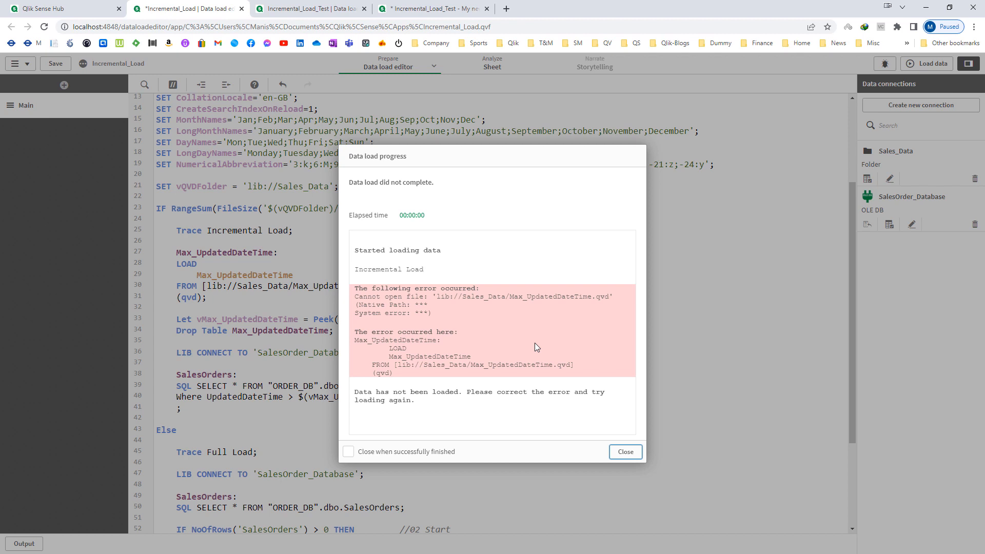
{"action": "key", "text": "alt+Tab"}
{"action": "left_click", "coordinate": [309, 264]}
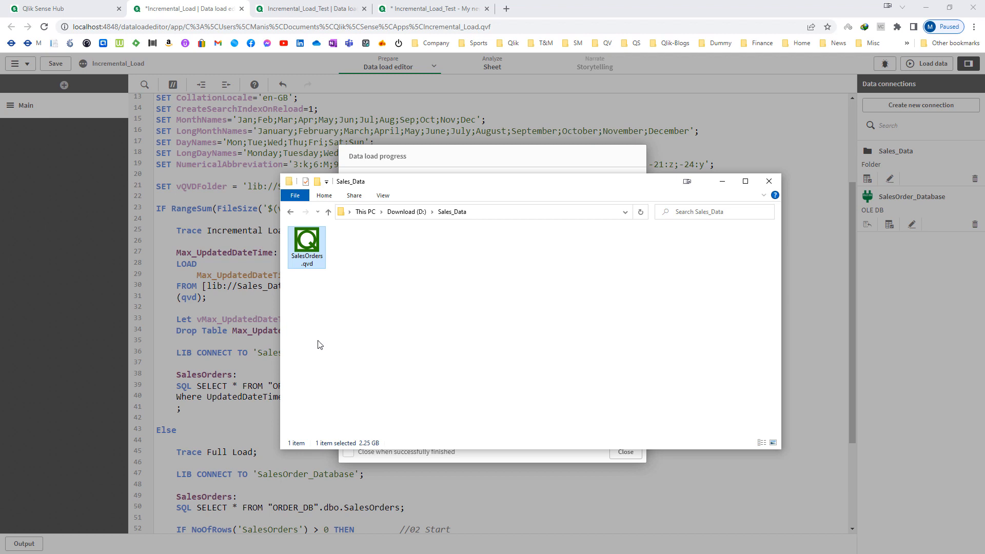
{"action": "left_click", "coordinate": [235, 303]}
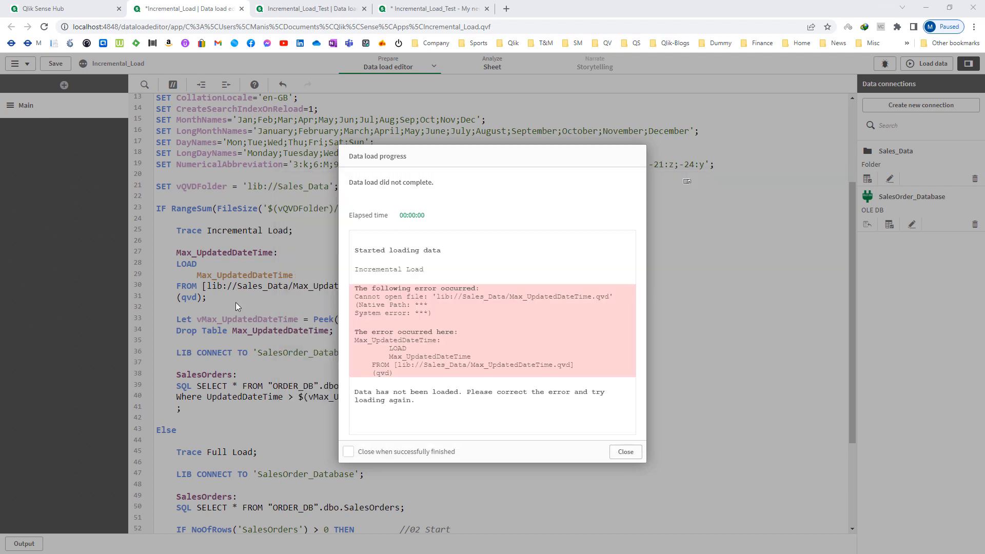
{"action": "left_click", "coordinate": [625, 452]}
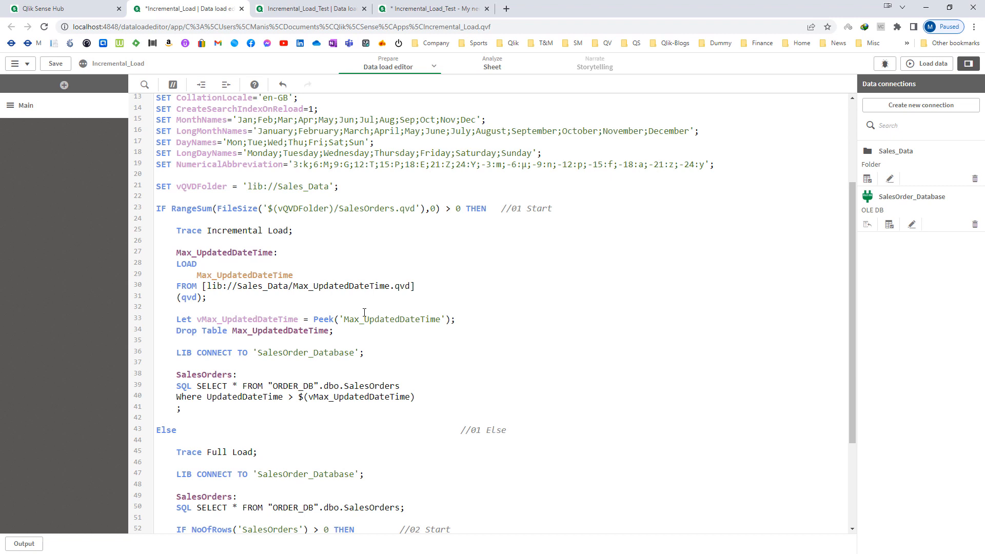
Step: Duplicate the IF RangeSum(FileSize('$(vQVDFolder)/SalesOrders.qvd'),0) > 0 THEN line, with its comment, below Trace Incremental Load, indented one level
{"action": "key", "text": "Up"}
{"action": "key", "text": "Up"}
{"action": "key", "text": "Return"}
{"action": "key", "text": "Return"}
{"action": "key", "text": "Up"}
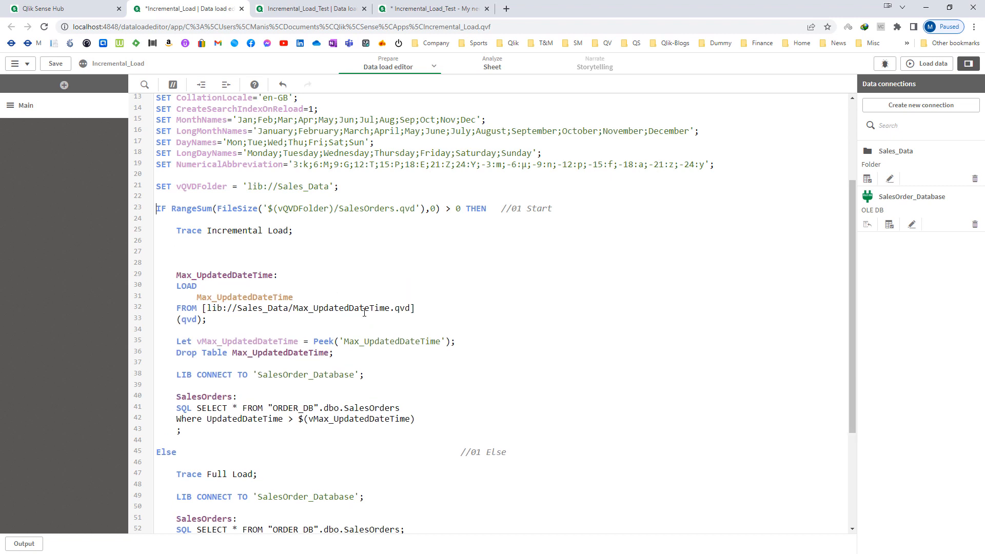
{"action": "key", "text": "shift+End"}
{"action": "key", "text": "Down"}
{"action": "key", "text": "Down"}
{"action": "key", "text": "ctrl+v"}
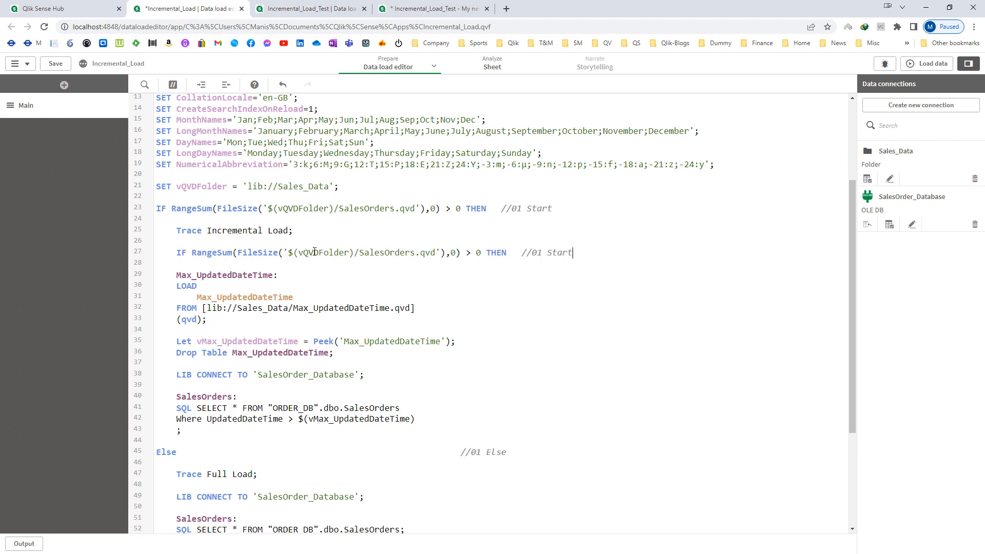
Step: Change the file checked by the nested IF to Max_UpdatedDateTime.qvd, reusing the table name from the Store statement
{"action": "double_click", "coordinate": [371, 253]}
{"action": "scroll", "coordinate": [346, 358], "scroll_direction": "down", "scroll_amount": 3}
{"action": "scroll", "coordinate": [346, 358], "scroll_direction": "down", "scroll_amount": 1}
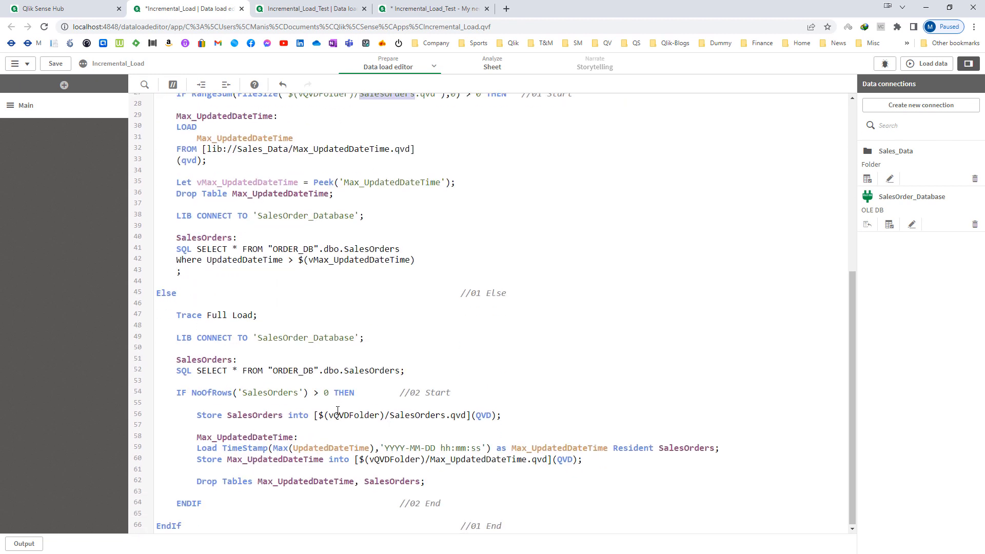
{"action": "double_click", "coordinate": [460, 460]}
{"action": "scroll", "coordinate": [382, 241], "scroll_direction": "up", "scroll_amount": 3}
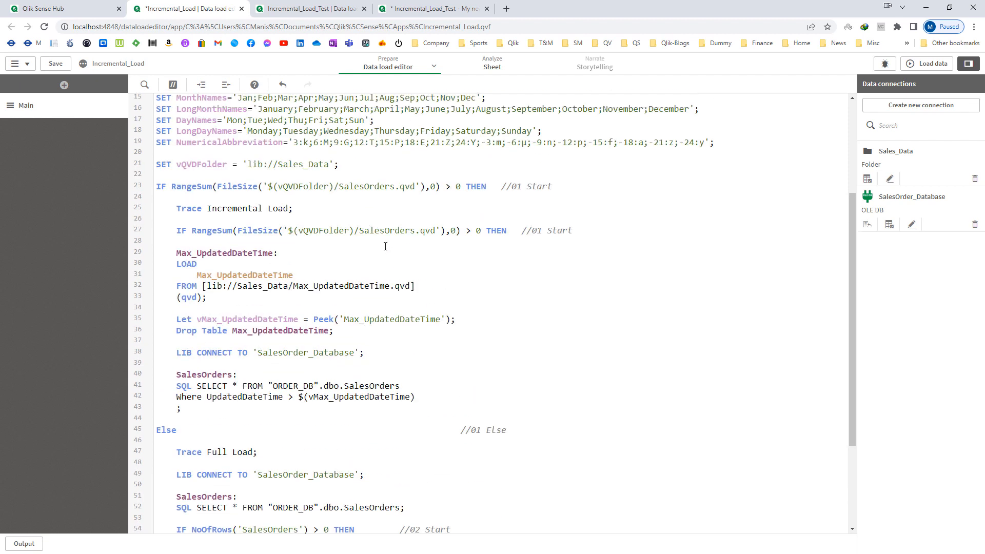
{"action": "double_click", "coordinate": [380, 234]}
{"action": "key", "text": "ctrl+v"}
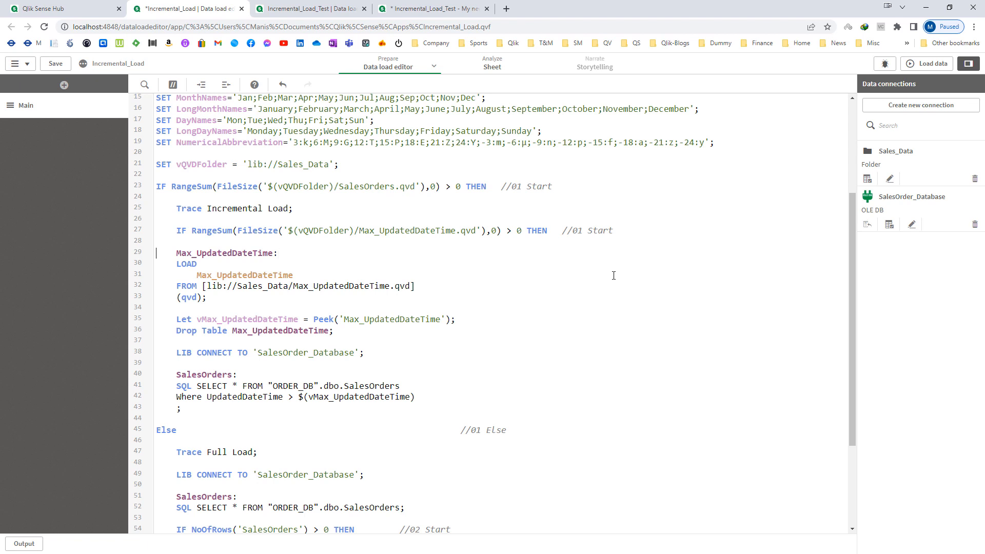
Step: Indent the block from the Max_UpdatedDateTime load through the filtered SalesOrders query one level deeper inside the nested IF
{"action": "key", "text": "shift+Down"}
{"action": "key", "text": "shift+Down"}
{"action": "key", "text": "shift+Down"}
{"action": "key", "text": "shift+Down"}
{"action": "key", "text": "shift+Down"}
{"action": "key", "text": "shift+Down"}
{"action": "key", "text": "shift+Down"}
{"action": "key", "text": "shift+Down"}
{"action": "key", "text": "shift+Down"}
{"action": "key", "text": "shift+Down"}
{"action": "key", "text": "shift+Down"}
{"action": "key", "text": "shift+Down"}
{"action": "key", "text": "shift+Down"}
{"action": "key", "text": "shift+Down"}
{"action": "key", "text": "shift+Down"}
{"action": "key", "text": "Tab"}
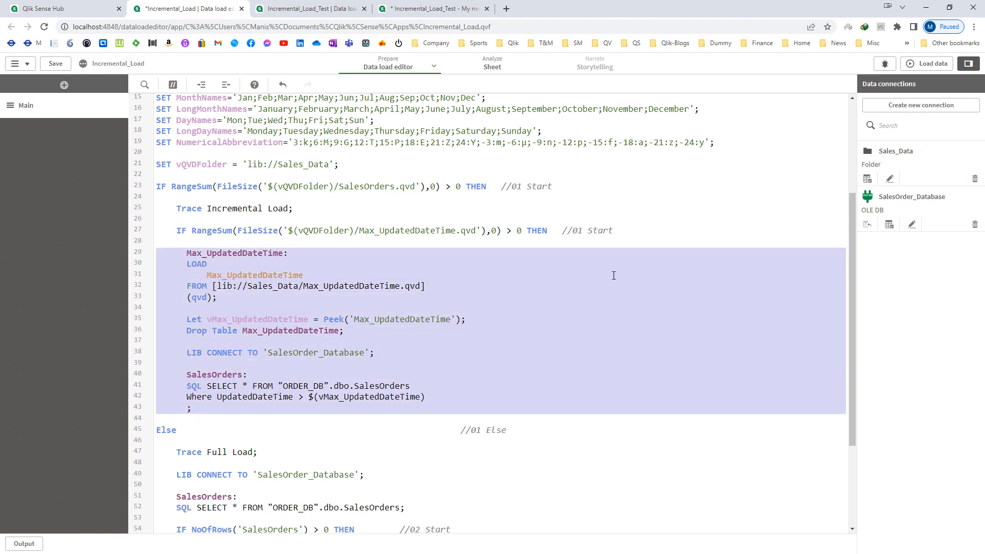
Step: Add an Else line for the nested IF after the filtered SalesOrders query, aligned with that IF
{"action": "key", "text": "Right"}
{"action": "key", "text": "Return"}
{"action": "key", "text": "Return"}
{"action": "key", "text": "Up"}
{"action": "key", "text": "Tab"}
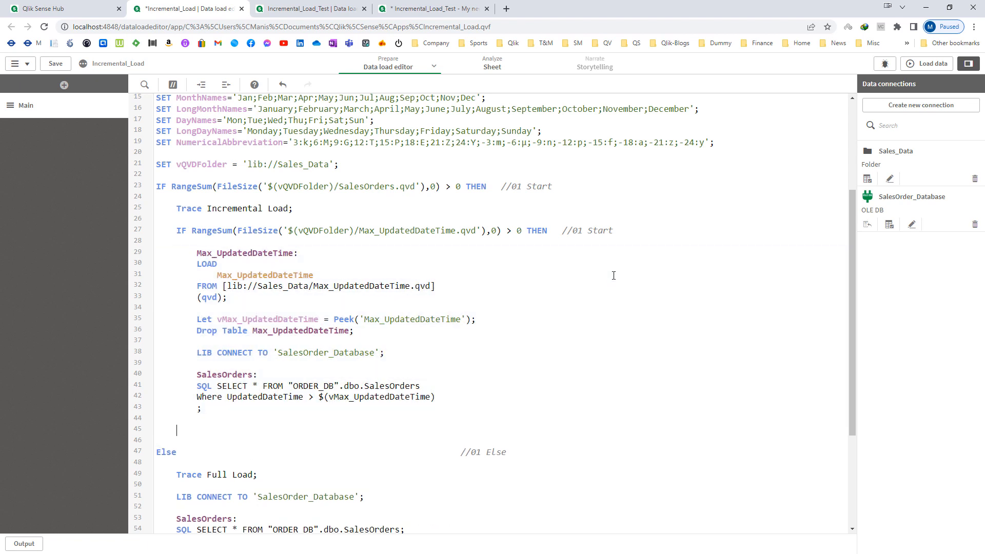
{"action": "type", "text": "Else"}
{"action": "key", "text": "Return"}
{"action": "key", "text": "Return"}
Step: Write Trace Incremental load but Max_UpdatedDateTime is missing; in the nested Else branch and close the block with EndIf
{"action": "type", "text": "Tra"}
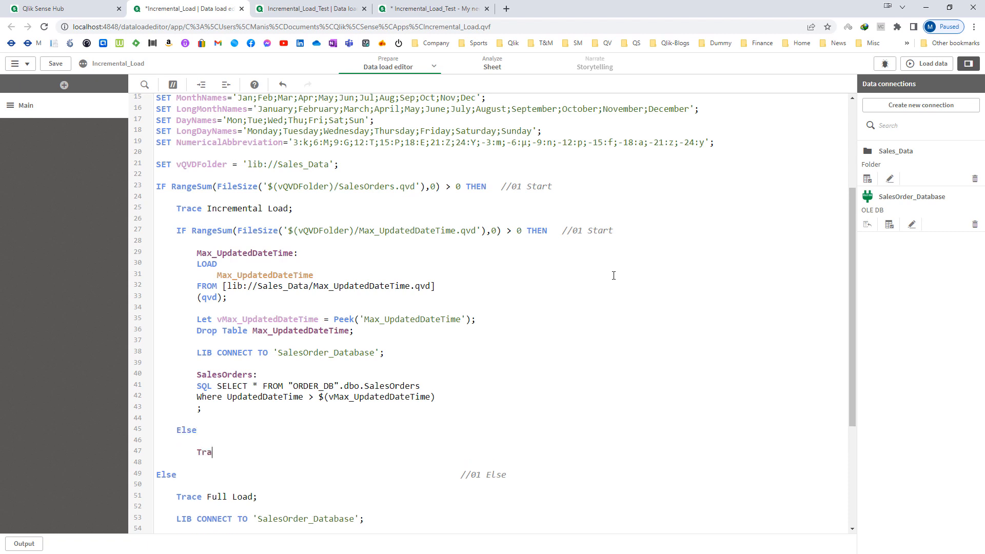
{"action": "type", "text": "ce Incremental load wi"}
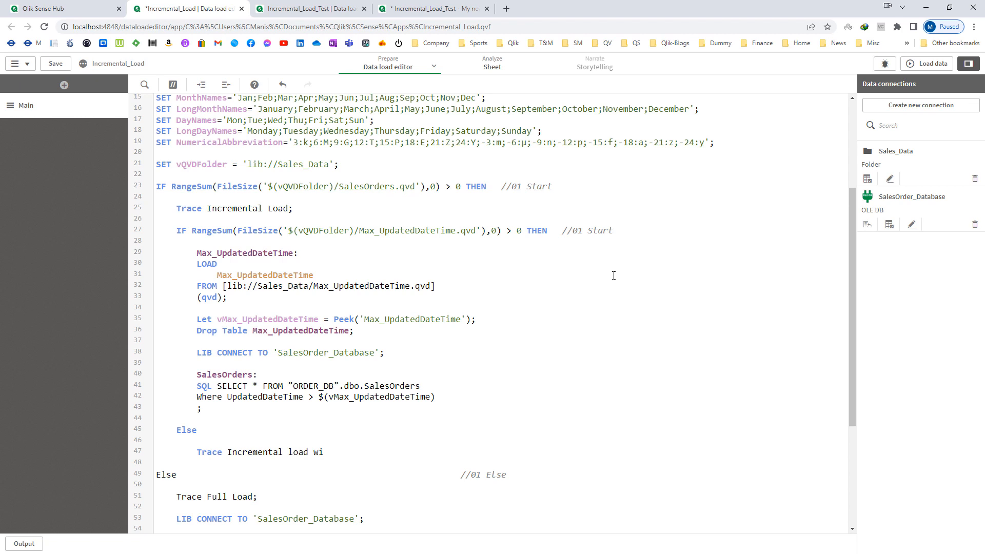
{"action": "key", "text": "BackSpace"}
{"action": "key", "text": "BackSpace"}
{"action": "type", "text": "but"}
{"action": "double_click", "coordinate": [417, 231]}
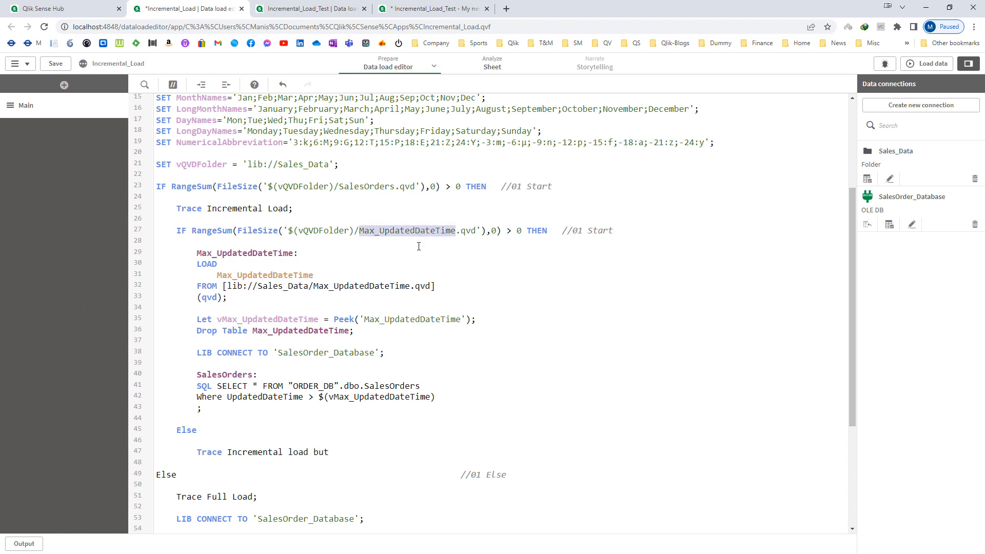
{"action": "key", "text": "ctrl+c"}
{"action": "left_click", "coordinate": [354, 451]}
{"action": "key", "text": "ctrl+v"}
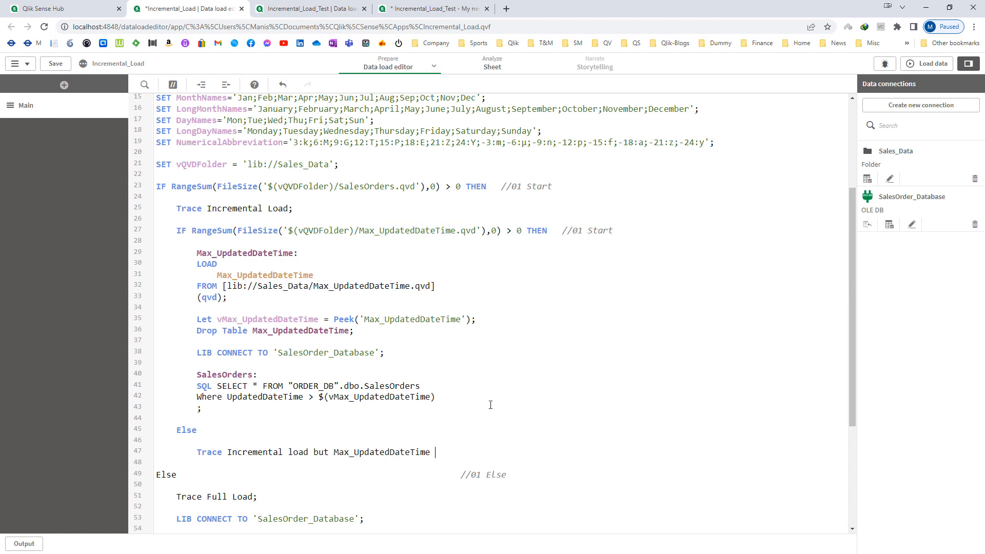
{"action": "type", "text": "is missing."}
{"action": "key", "text": "BackSpace"}
{"action": "type", "text": ";"}
{"action": "key", "text": "Return"}
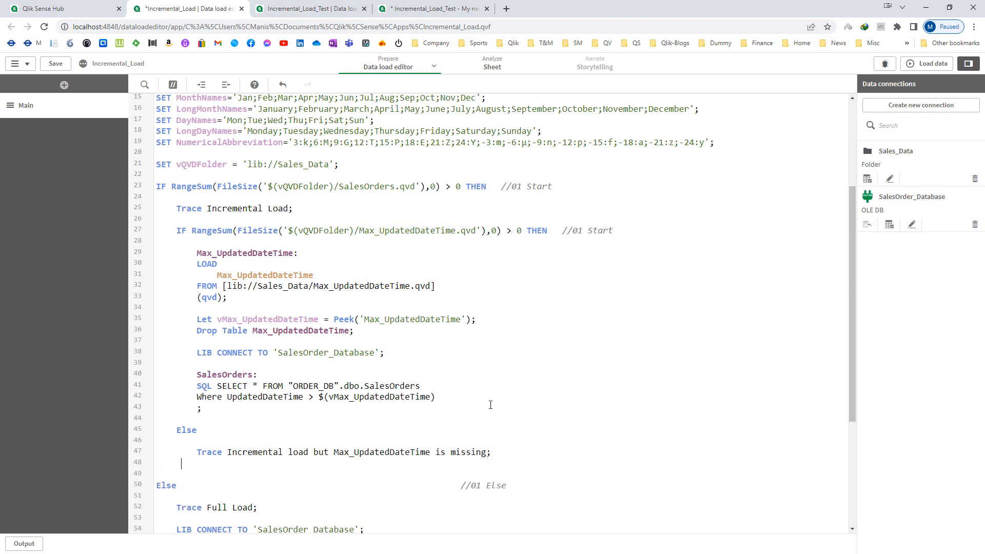
{"action": "key", "text": "Return"}
{"action": "type", "text": "EndIf"}
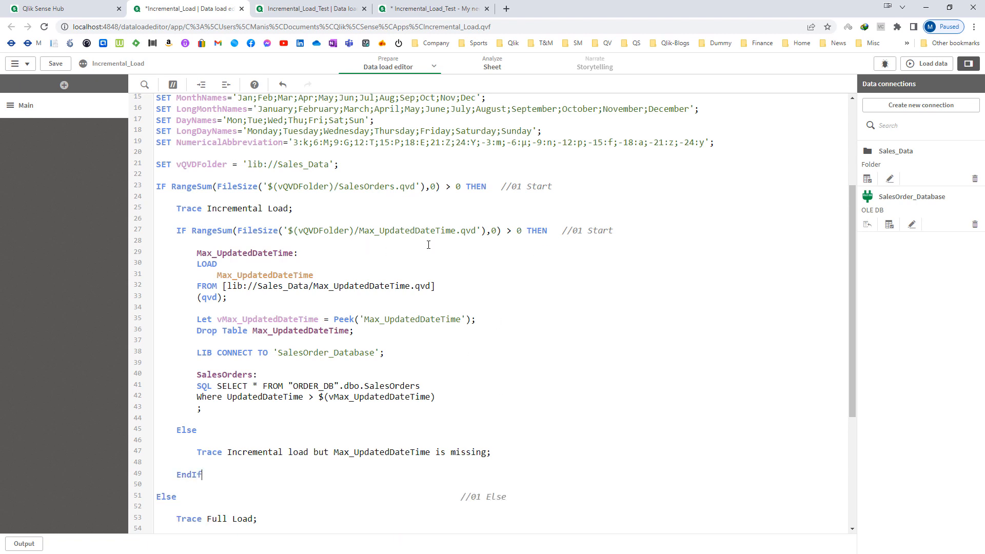
Step: Change the nested IF's comment to //03 Start and add the matching aligned comment //03 Else beside the nested Else
{"action": "left_click", "coordinate": [579, 230]}
{"action": "key", "text": "shift+End"}
{"action": "left_click", "coordinate": [230, 434]}
{"action": "key", "text": "ctrl+v"}
{"action": "key", "text": "shift+Left"}
{"action": "key", "text": "shift+Left"}
{"action": "key", "text": "shift+Left"}
{"action": "key", "text": "shift+Left"}
{"action": "key", "text": "shift+Left"}
{"action": "type", "text": "Else"}
{"action": "scroll", "coordinate": [209, 441], "scroll_direction": "down", "scroll_amount": 2}
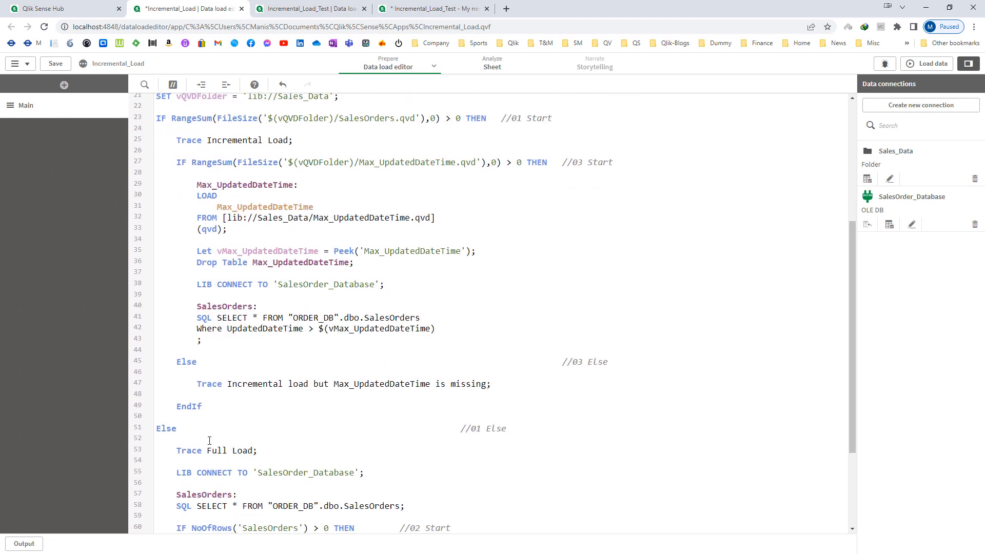
Step: Add the matching aligned comment //03 End beside the nested EndIf and save the app
{"action": "left_click", "coordinate": [209, 405]}
{"action": "key", "text": "ctrl+v"}
{"action": "key", "text": "shift+Left"}
{"action": "key", "text": "shift+Left"}
{"action": "key", "text": "shift+Left"}
{"action": "key", "text": "shift+Left"}
{"action": "key", "text": "shift+Left"}
{"action": "type", "text": "End"}
{"action": "key", "text": "ctrl+s"}
{"action": "left_click", "coordinate": [340, 429]}
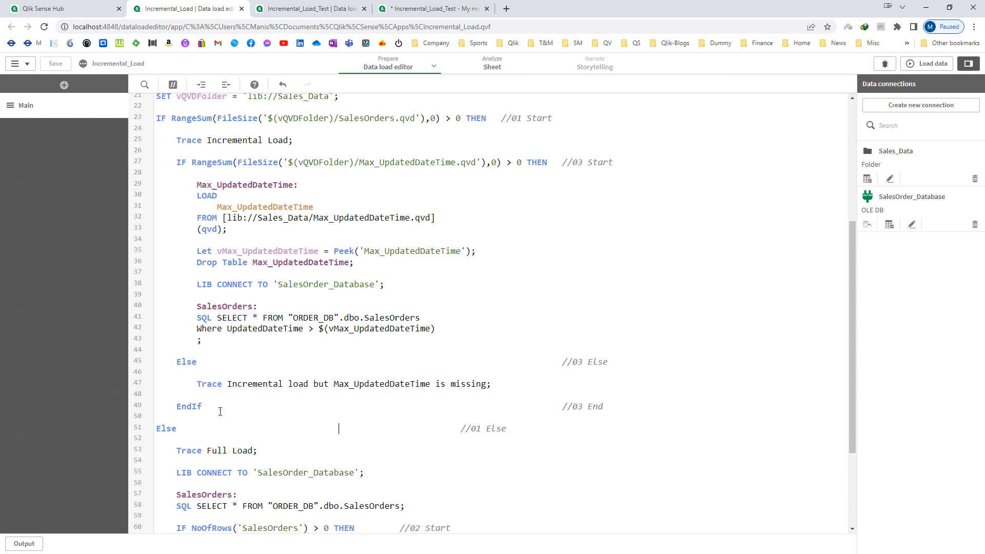
Step: Review the SalesOrders.qvd check, the nested Max_UpdatedDateTime.qvd check and the trace message in its Else branch
{"action": "scroll", "coordinate": [157, 187], "scroll_direction": "up", "scroll_amount": 1}
{"action": "left_click_drag", "start_coordinate": [158, 186], "coordinate": [276, 196]}
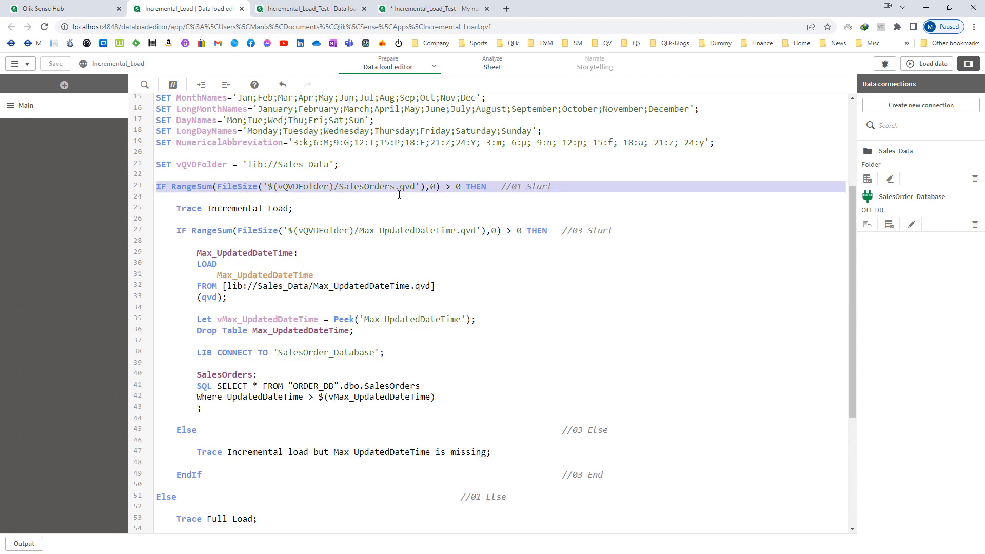
{"action": "left_click_drag", "start_coordinate": [400, 195], "coordinate": [467, 187]}
{"action": "left_click", "coordinate": [463, 196]}
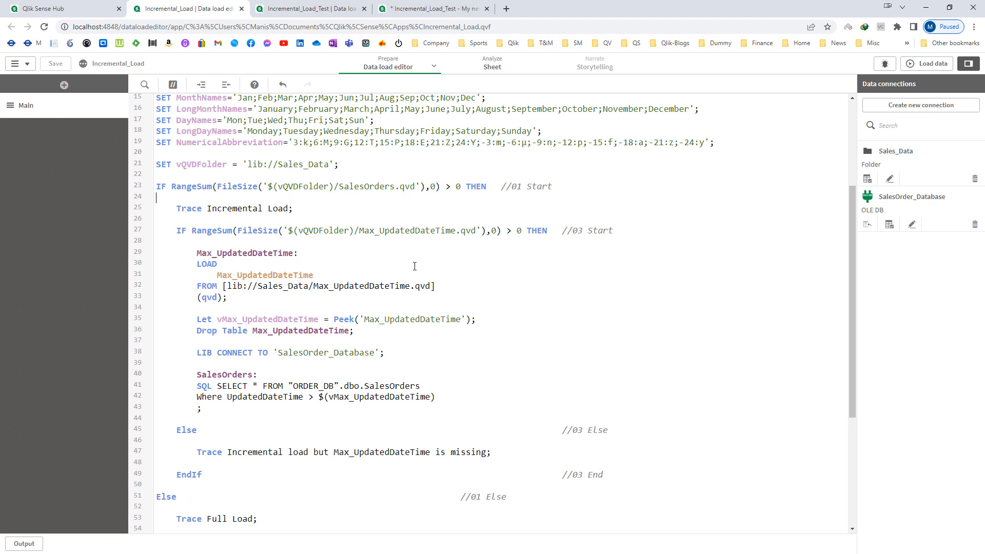
{"action": "left_click_drag", "start_coordinate": [176, 208], "coordinate": [296, 210]}
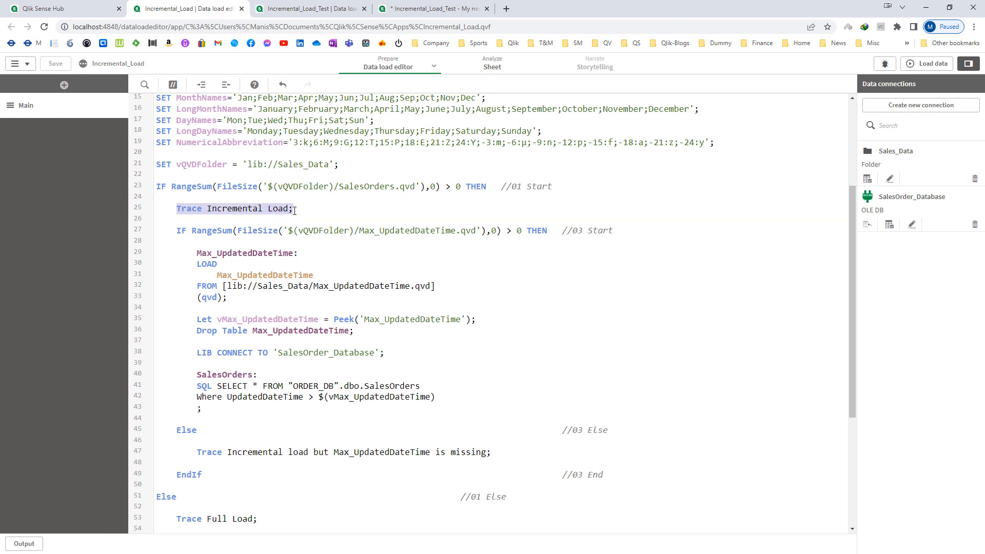
{"action": "left_click_drag", "start_coordinate": [177, 230], "coordinate": [547, 231]}
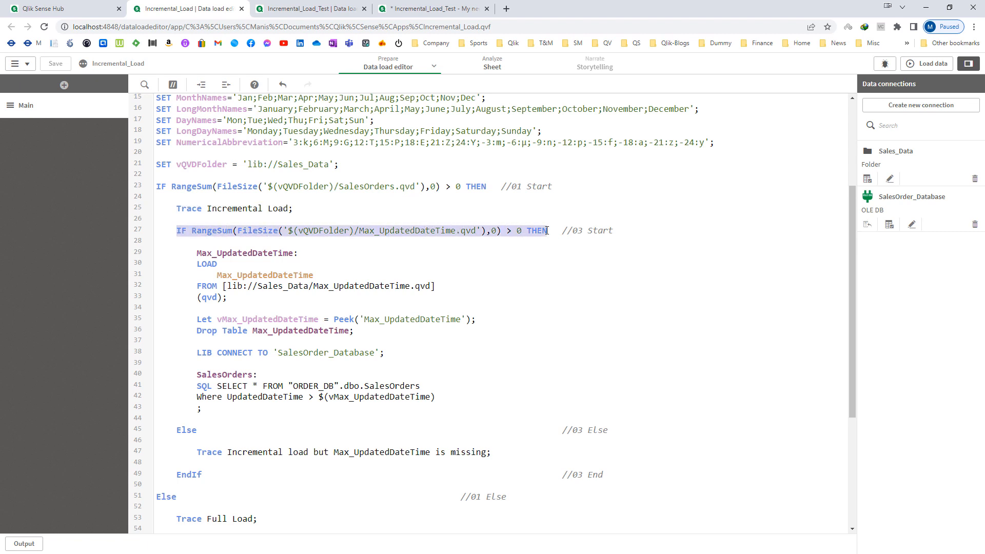
{"action": "scroll", "coordinate": [542, 242], "scroll_direction": "down", "scroll_amount": 2}
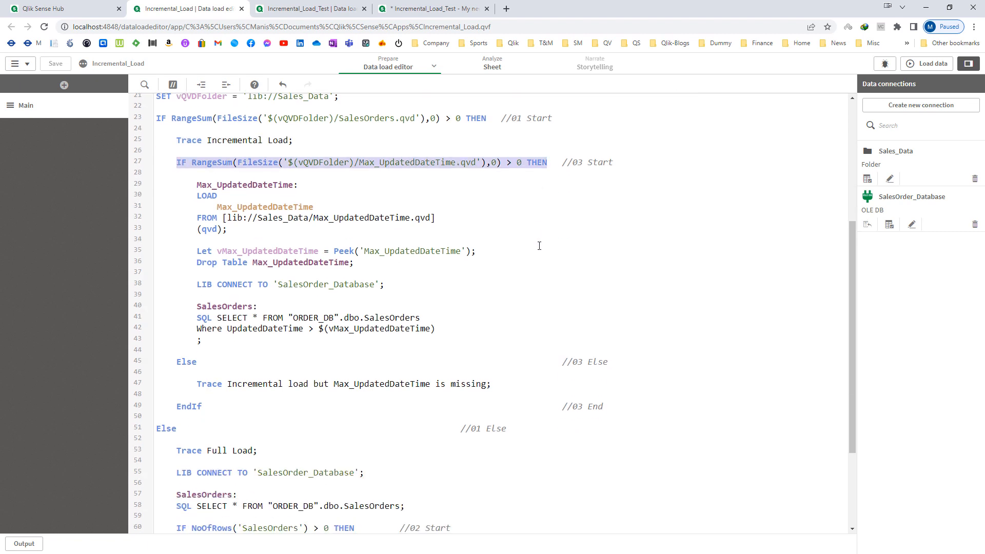
{"action": "left_click_drag", "start_coordinate": [177, 362], "coordinate": [330, 383]}
{"action": "left_click_drag", "start_coordinate": [197, 385], "coordinate": [497, 386]}
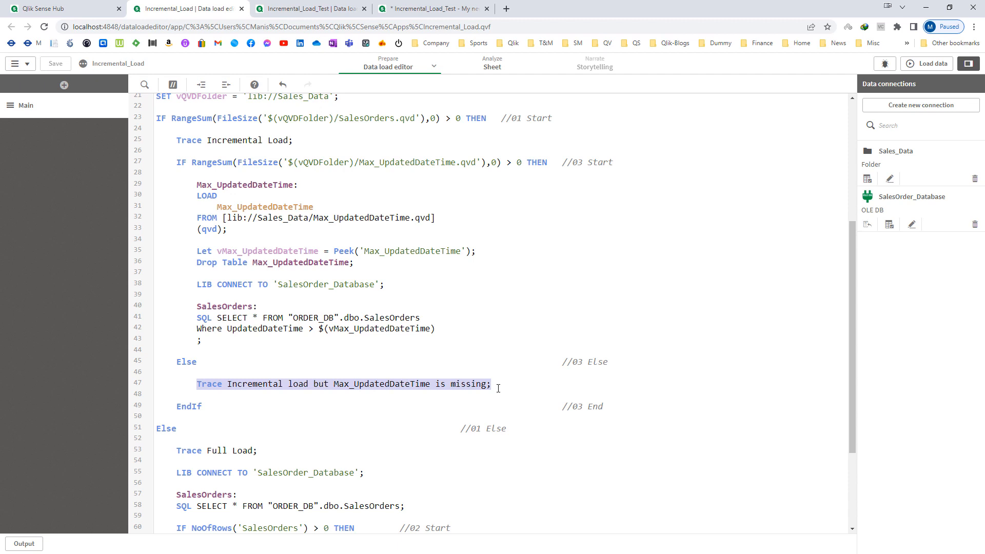
Step: Load the data and check the progress log for the incremental load and missing Max_UpdatedDateTime trace messages
{"action": "scroll", "coordinate": [299, 294], "scroll_direction": "up", "scroll_amount": 2}
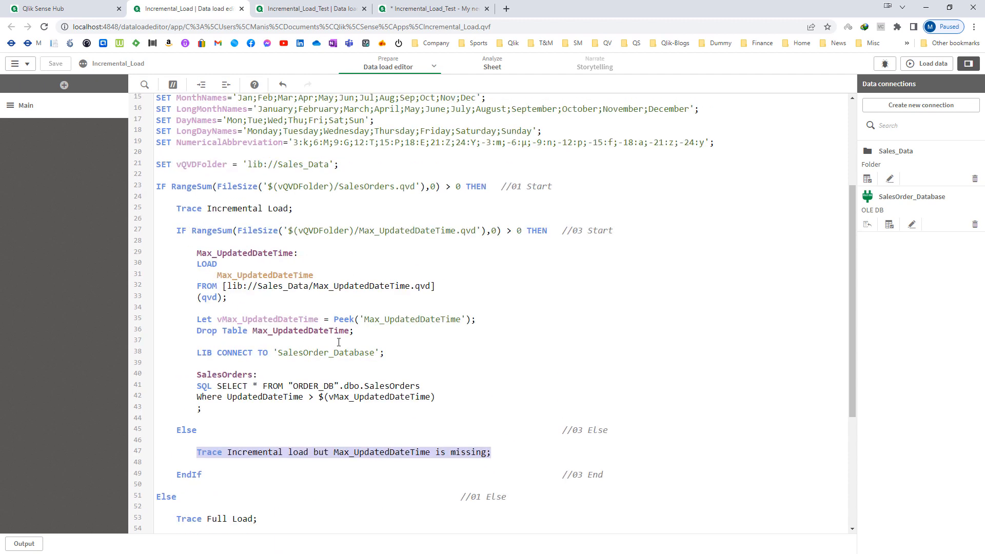
{"action": "mouse_move", "coordinate": [177, 208]}
{"action": "left_mouse_down"}
{"action": "mouse_move", "coordinate": [303, 217]}
{"action": "mouse_move", "coordinate": [293, 209]}
{"action": "left_mouse_up"}
{"action": "left_click_drag", "start_coordinate": [198, 452], "coordinate": [491, 452]}
{"action": "left_click", "coordinate": [931, 66]}
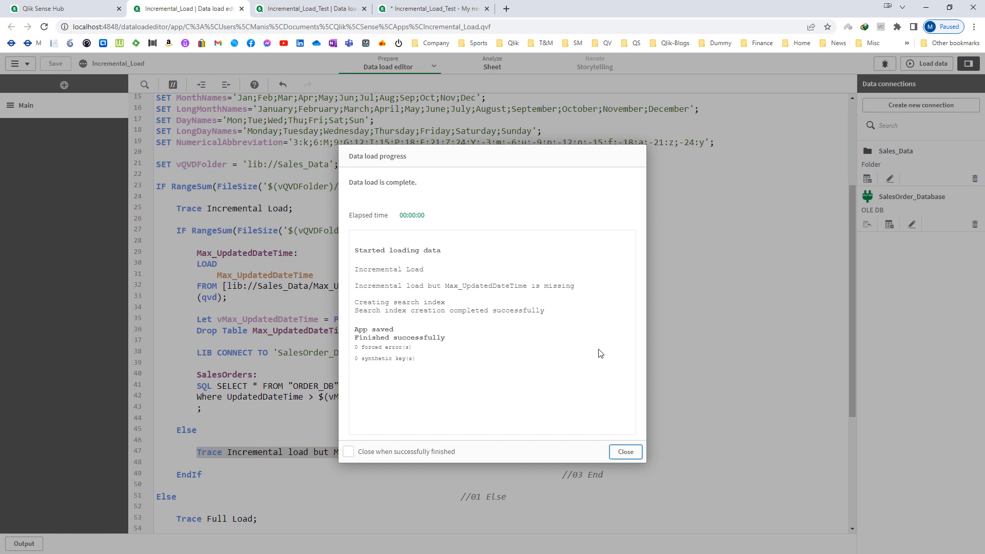
{"action": "left_click", "coordinate": [626, 452]}
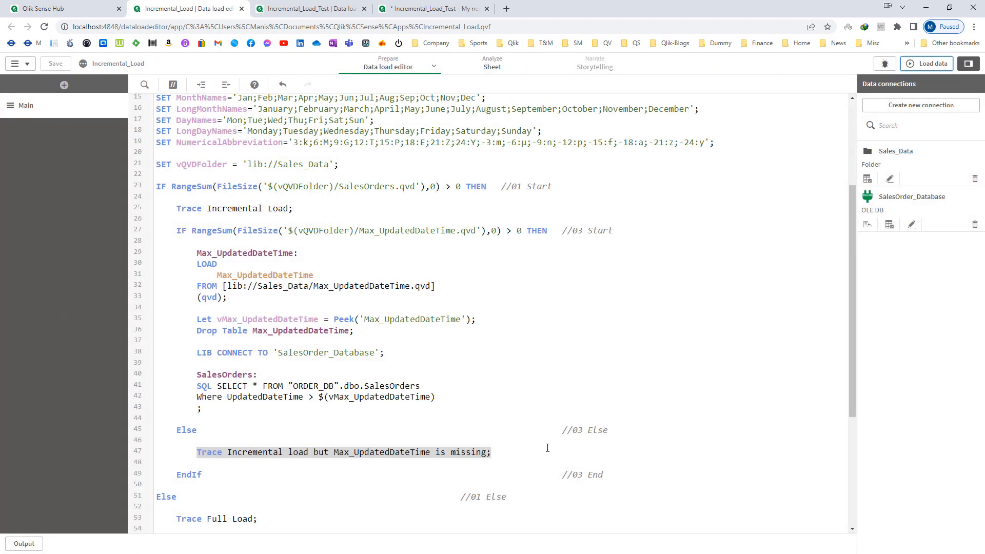
Step: Insert a load script for SalesOrders.qvd from the Sales_Data connection below the missing Max_UpdatedDateTime trace line
{"action": "scroll", "coordinate": [513, 334], "scroll_direction": "down", "scroll_amount": 4}
{"action": "left_click", "coordinate": [500, 250]}
{"action": "key", "text": "Return"}
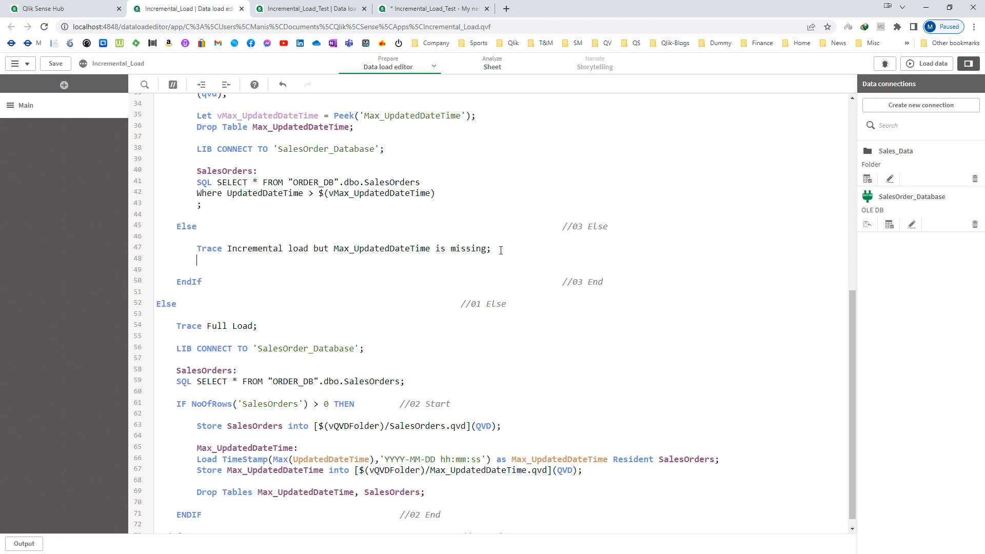
{"action": "left_click", "coordinate": [868, 180]}
{"action": "left_click", "coordinate": [111, 239]}
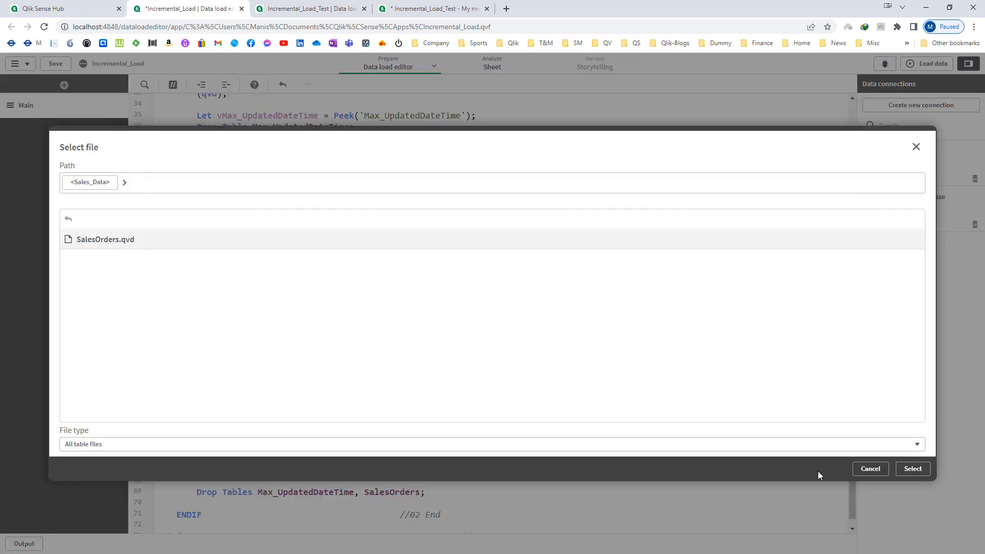
{"action": "left_click", "coordinate": [914, 468]}
{"action": "left_click", "coordinate": [914, 511]}
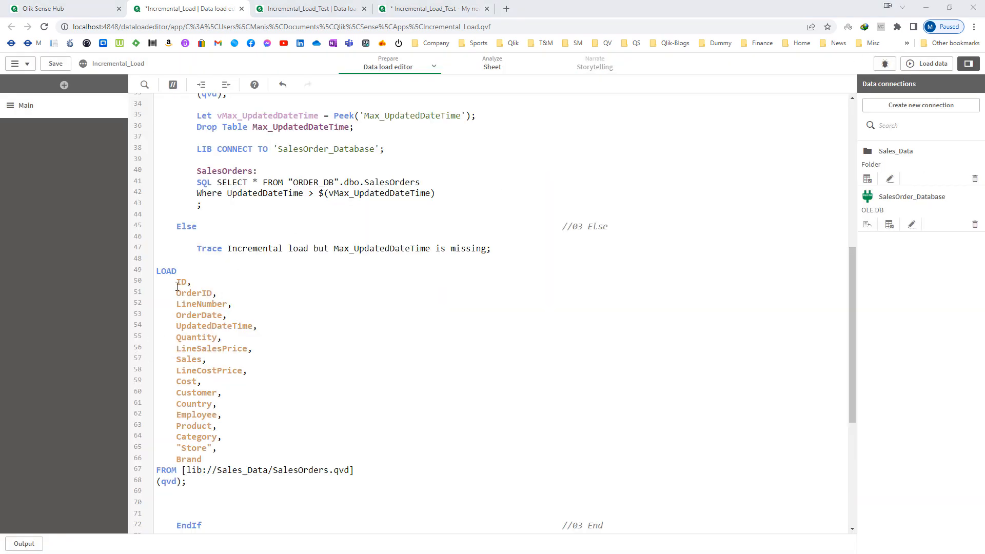
Step: Remove every field except UpdatedDateTime from the inserted SalesOrders.qvd LOAD statement, including the trailing comma
{"action": "left_click_drag", "start_coordinate": [176, 282], "coordinate": [250, 311]}
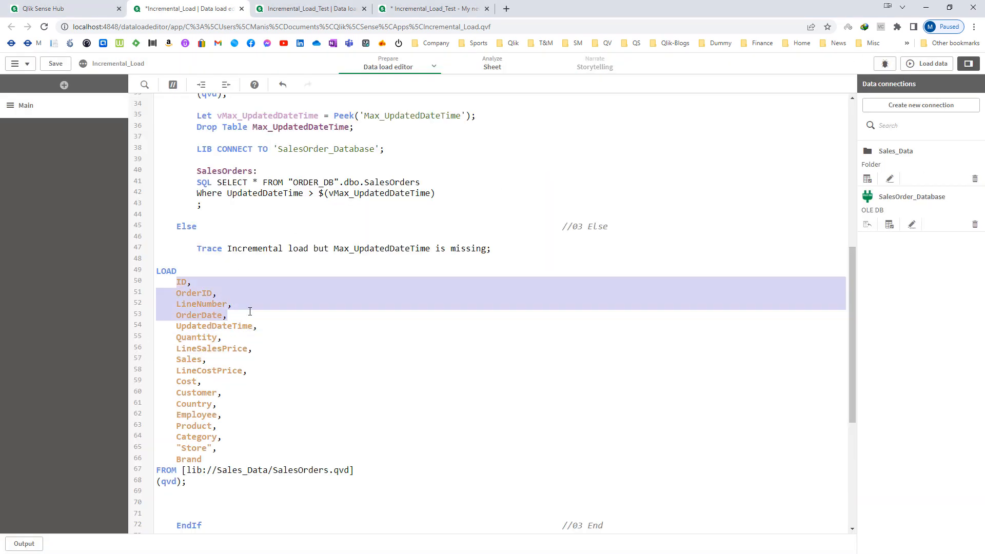
{"action": "key", "text": "Delete"}
{"action": "key", "text": "Down"}
{"action": "key", "text": "Down"}
{"action": "key", "text": "shift+Down"}
{"action": "key", "text": "shift+Down"}
{"action": "key", "text": "shift+Down"}
{"action": "key", "text": "shift+Down"}
{"action": "key", "text": "shift+Down"}
{"action": "key", "text": "shift+Down"}
{"action": "key", "text": "shift+Down"}
{"action": "key", "text": "shift+Down"}
{"action": "key", "text": "shift+Down"}
{"action": "key", "text": "shift+Down"}
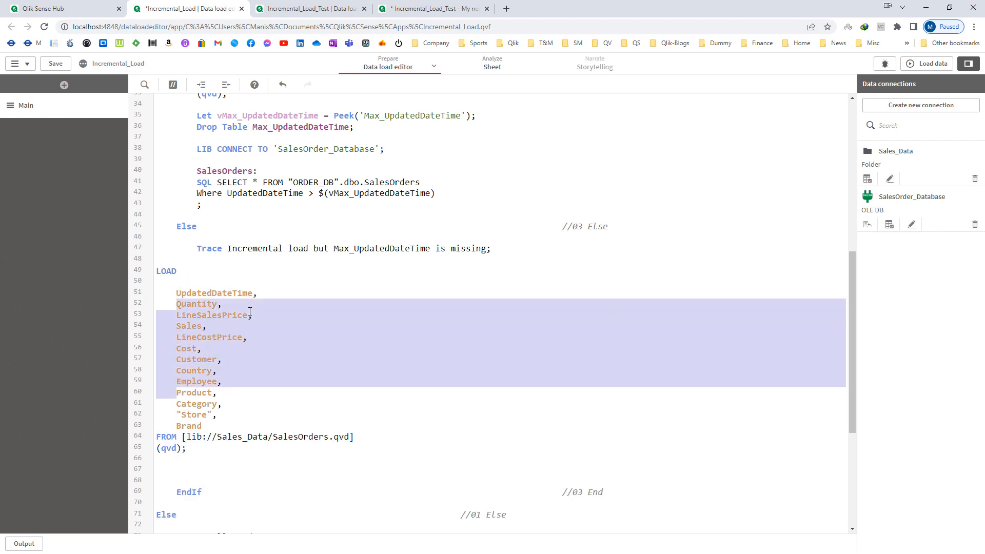
{"action": "key", "text": "shift+Down"}
{"action": "key", "text": "shift+End"}
{"action": "key", "text": "Delete"}
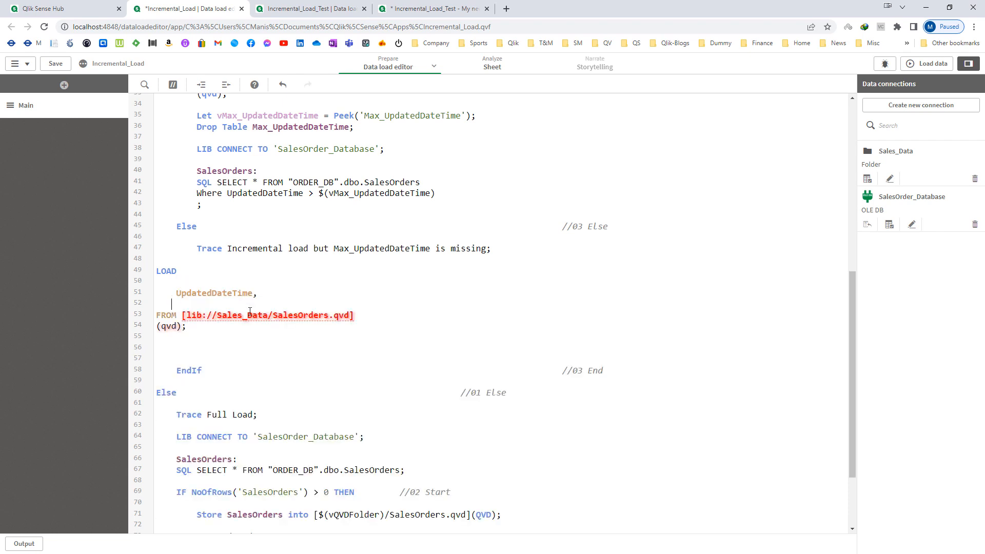
{"action": "key", "text": "BackSpace"}
{"action": "key", "text": "BackSpace"}
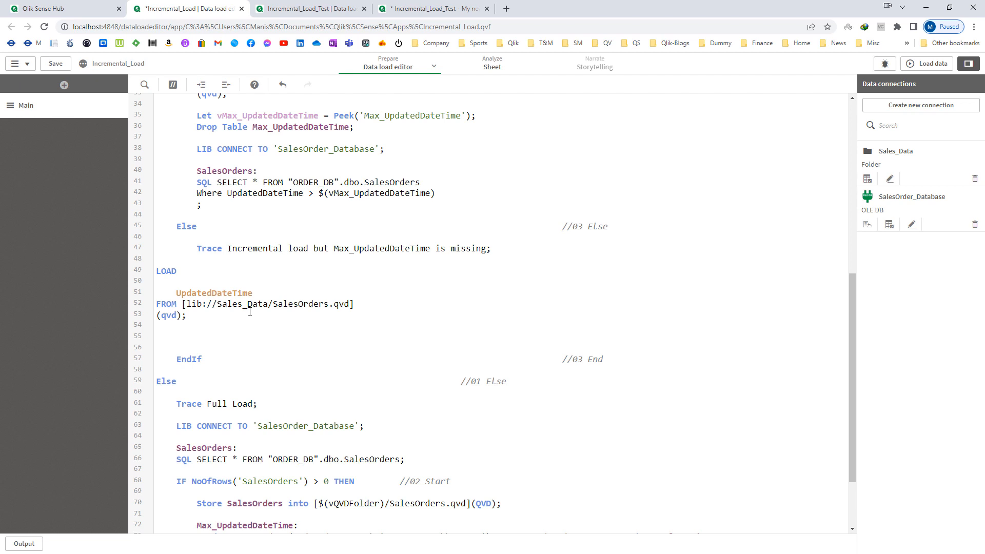
Step: Delete the blank line inside the UpdatedDateTime LOAD statement and indent the whole statement two levels
{"action": "key", "text": "Up"}
{"action": "key", "text": "Delete"}
{"action": "key", "text": "Up"}
{"action": "key", "text": "shift+Down"}
{"action": "key", "text": "shift+Down"}
{"action": "key", "text": "shift+Down"}
{"action": "key", "text": "shift+Down"}
{"action": "key", "text": "Tab"}
{"action": "key", "text": "Tab"}
{"action": "key", "text": "Left"}
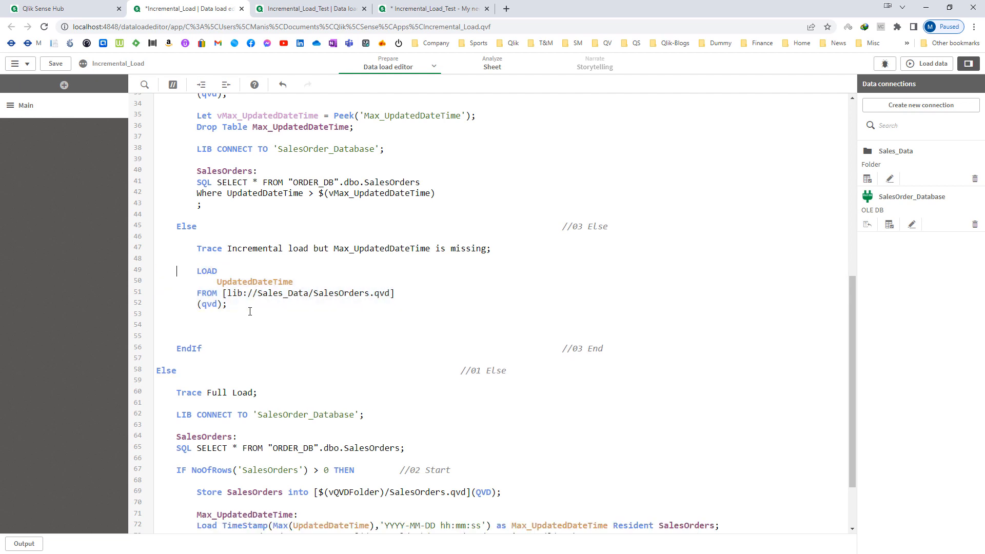
Step: Add the table label SalesOrders: above the UpdatedDateTime LOAD statement and a new line below the statement
{"action": "key", "text": "Up"}
{"action": "key", "text": "Return"}
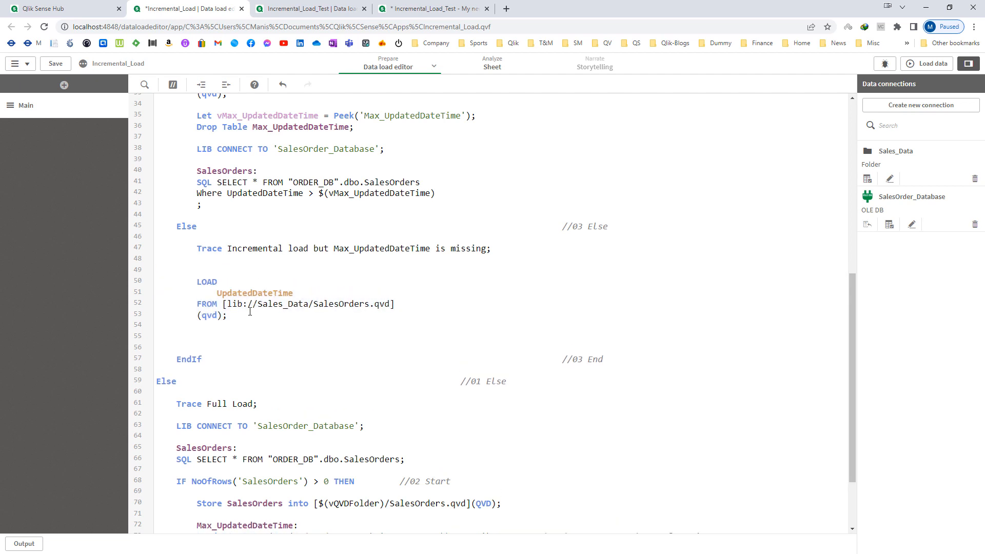
{"action": "type", "text": "SalesOrd"}
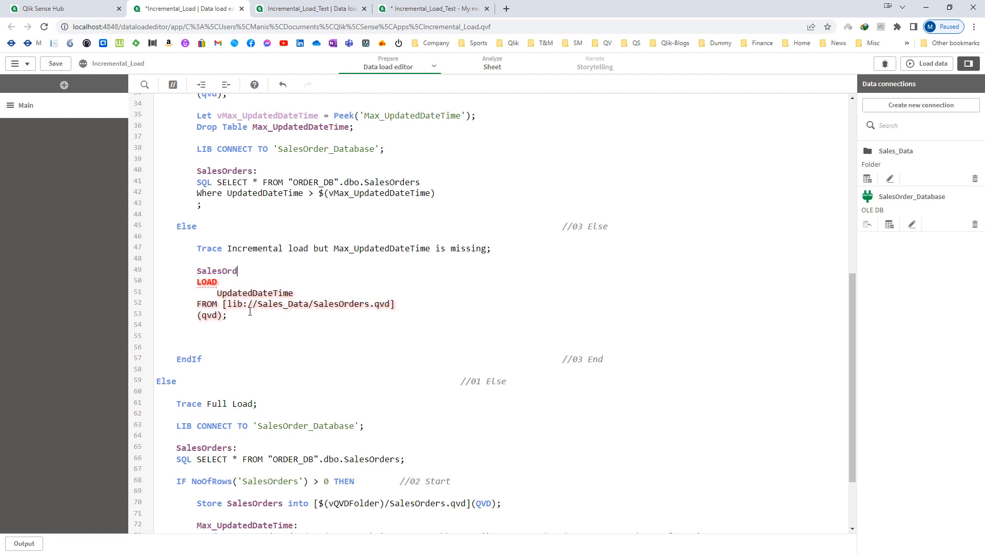
{"action": "type", "text": "ers:"}
{"action": "left_click", "coordinate": [310, 320]}
{"action": "key", "text": "Return"}
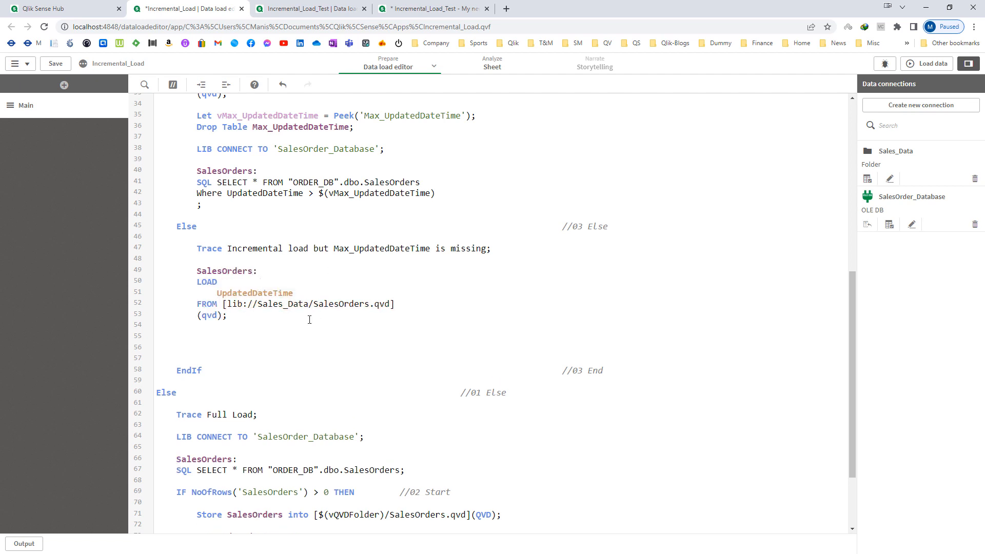
Step: Copy the full-load branch's Max_UpdatedDateTime load and store statements below the UpdatedDateTime LOAD statement, with SalesOrders as the resident table
{"action": "type", "text": "Max"}
{"action": "scroll", "coordinate": [282, 468], "scroll_direction": "down", "scroll_amount": 2}
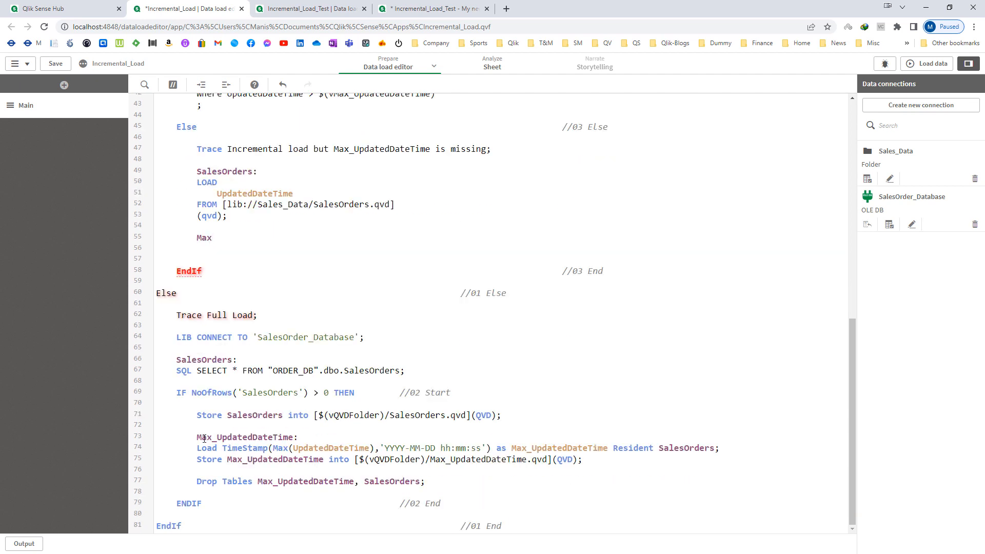
{"action": "left_click_drag", "start_coordinate": [197, 439], "coordinate": [725, 462]}
{"action": "key", "text": "ctrl+c"}
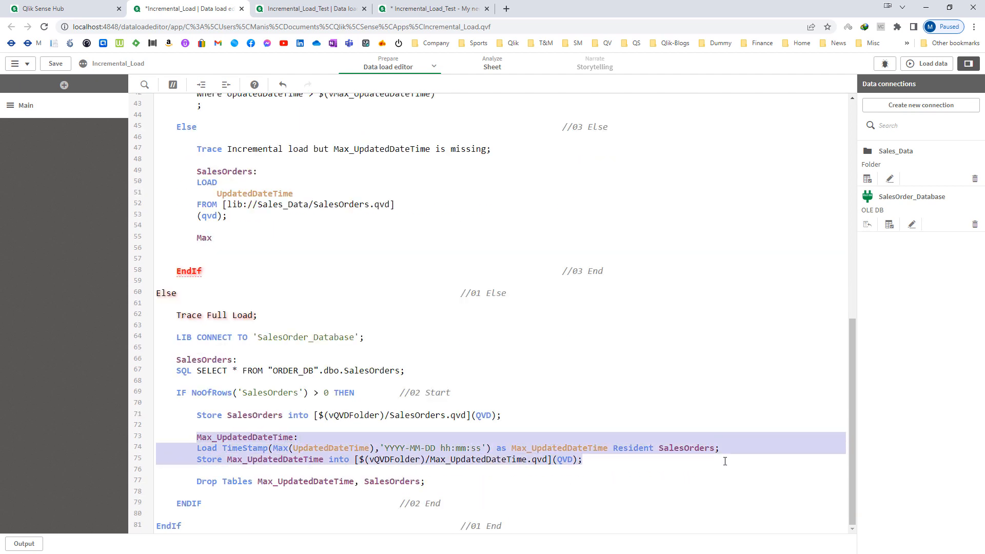
{"action": "scroll", "coordinate": [264, 321], "scroll_direction": "up", "scroll_amount": 2}
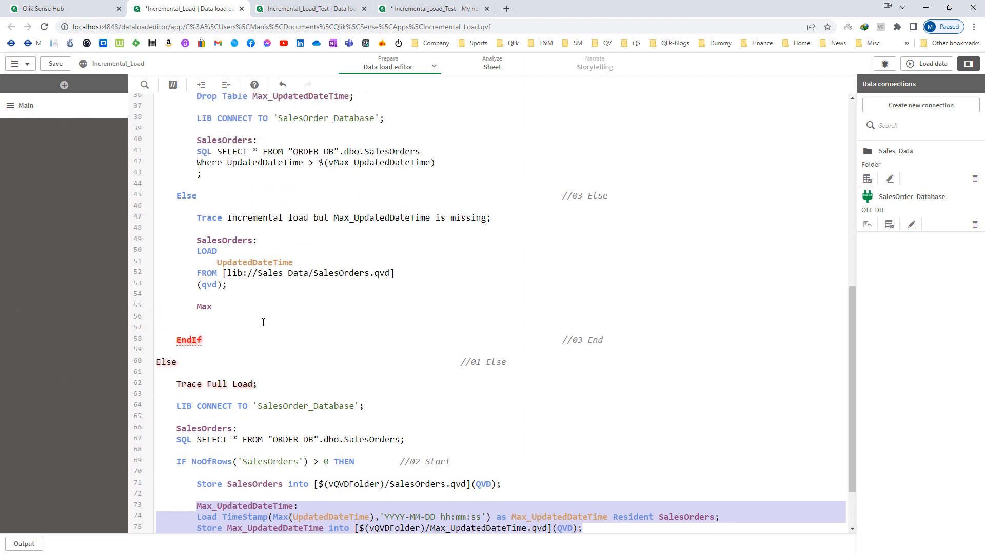
{"action": "double_click", "coordinate": [203, 307]}
{"action": "key", "text": "ctrl+v"}
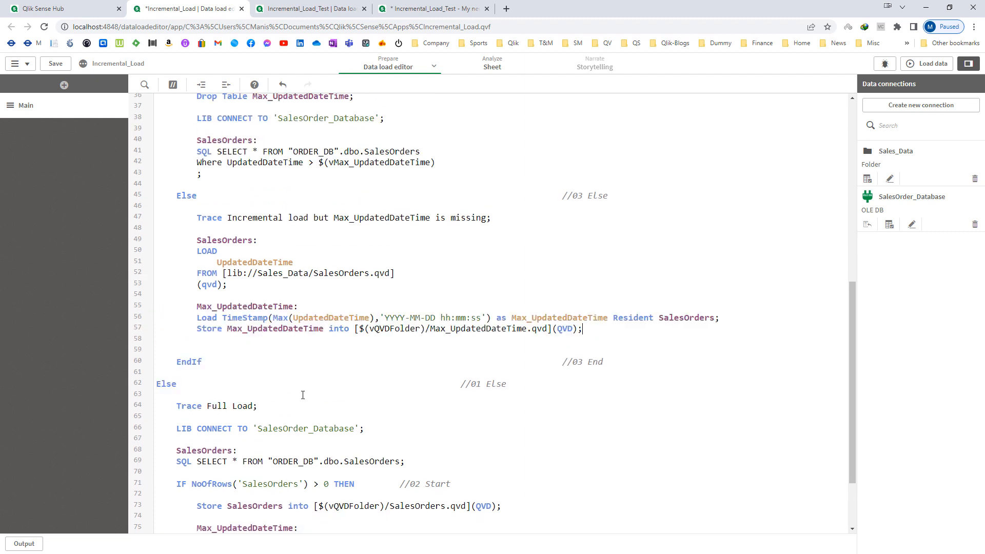
{"action": "double_click", "coordinate": [229, 241]}
{"action": "key", "text": "ctrl+c"}
{"action": "double_click", "coordinate": [690, 317]}
{"action": "key", "text": "ctrl+v"}
Step: Add a Drop Table SalesOrders line directly below the copied Max_UpdatedDateTime store statement
{"action": "left_click", "coordinate": [596, 333]}
{"action": "key", "text": "Return"}
{"action": "type", "text": "Drop"}
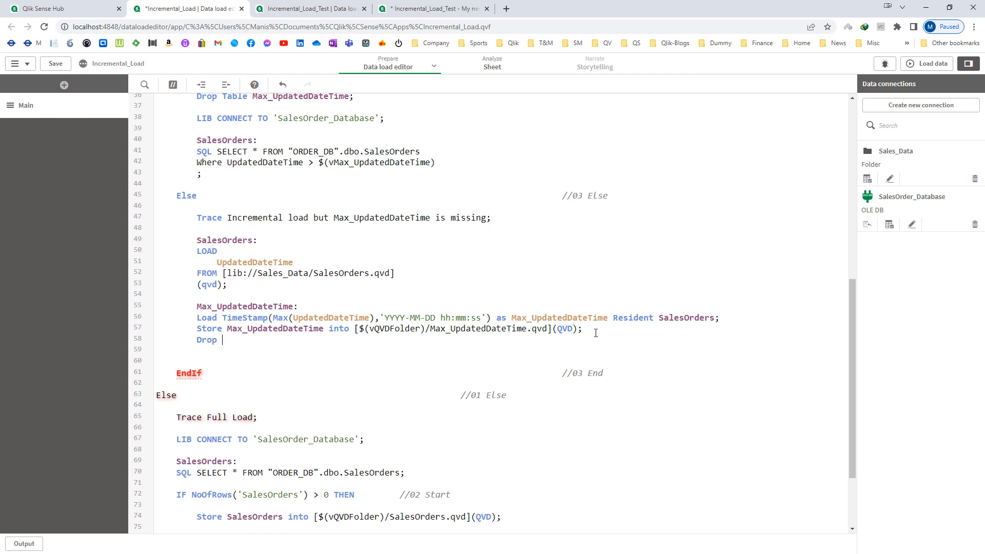
{"action": "double_click", "coordinate": [226, 241]}
{"action": "key", "text": "ctrl+c"}
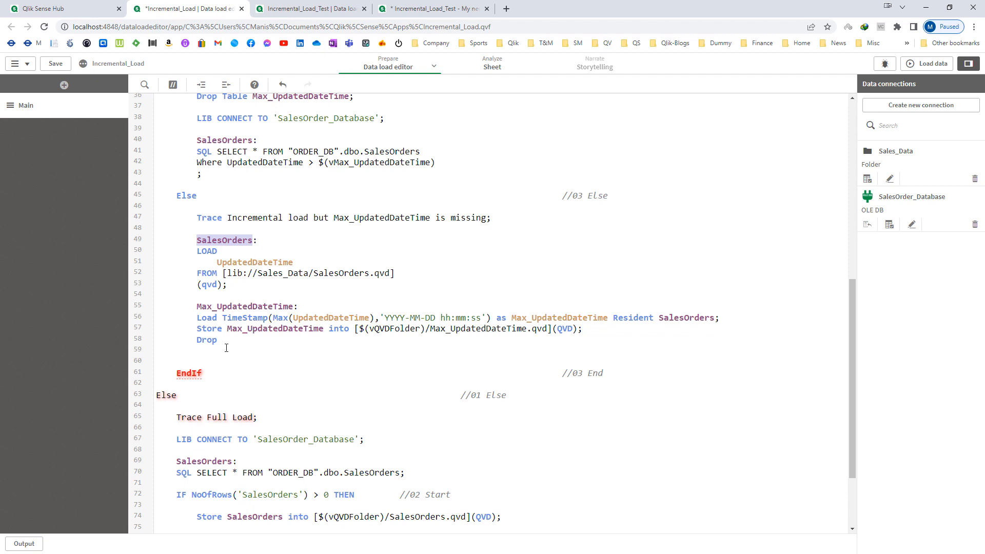
{"action": "left_click", "coordinate": [226, 343]}
{"action": "type", "text": "Tale"}
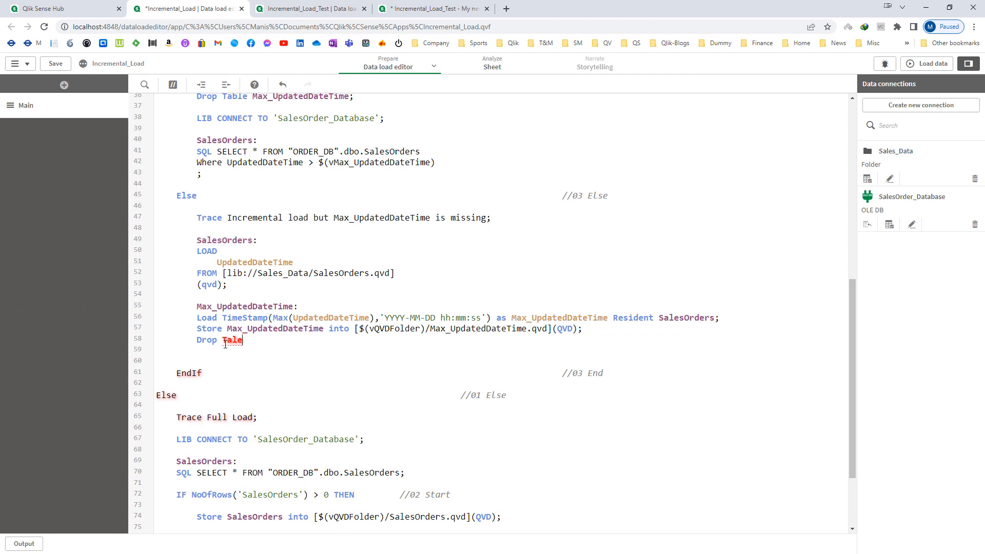
{"action": "key", "text": "BackSpace"}
{"action": "key", "text": "BackSpace"}
{"action": "type", "text": "ble"}
{"action": "key", "text": "ctrl+v"}
Step: Add Max_UpdatedDateTime to the new drop statement, end it with a semicolon and change Table to Tables
{"action": "double_click", "coordinate": [227, 306]}
{"action": "key", "text": "ctrl+c"}
{"action": "left_click", "coordinate": [345, 340]}
{"action": "key", "text": "ctrl+v"}
{"action": "type", "text": ";"}
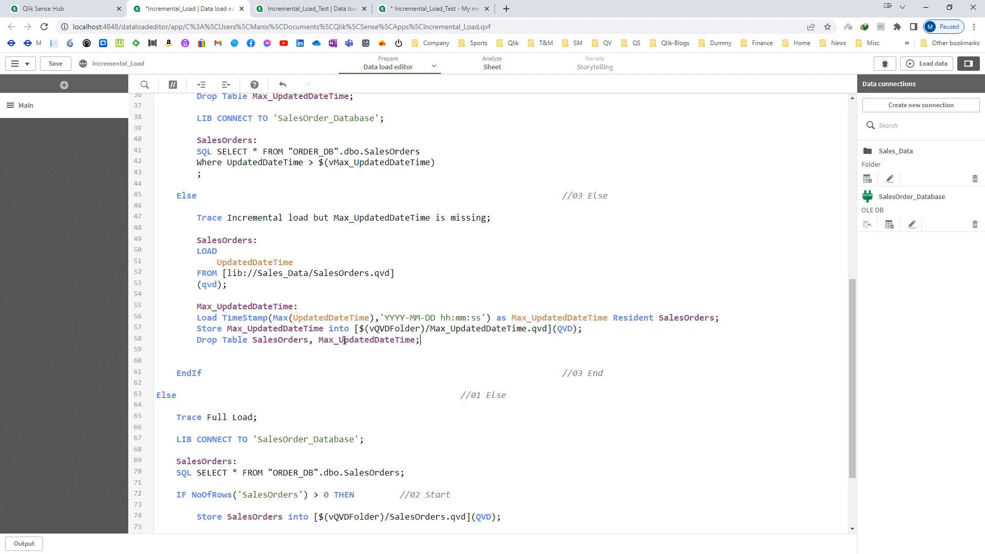
{"action": "left_click", "coordinate": [248, 340]}
{"action": "type", "text": "s"}
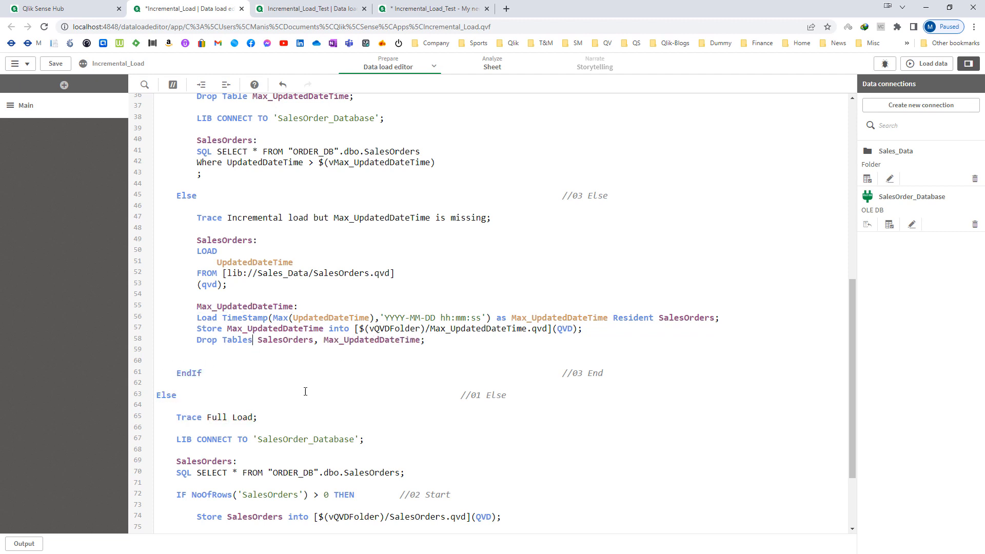
Step: Review the UpdatedDateTime LOAD statement and the Max(UpdatedDateTime) expression in the missing Max_UpdatedDateTime branch
{"action": "left_click", "coordinate": [305, 392]}
{"action": "left_click", "coordinate": [302, 364]}
{"action": "left_click", "coordinate": [226, 285]}
{"action": "left_click_drag", "start_coordinate": [197, 240], "coordinate": [227, 286]}
{"action": "left_click", "coordinate": [227, 286]}
{"action": "double_click", "coordinate": [239, 264]}
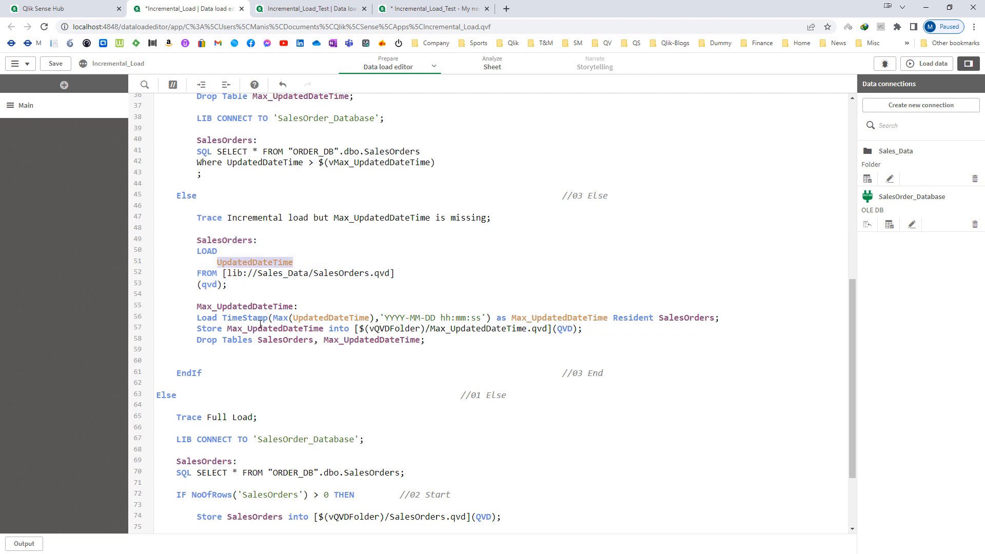
{"action": "left_click_drag", "start_coordinate": [273, 318], "coordinate": [377, 322]}
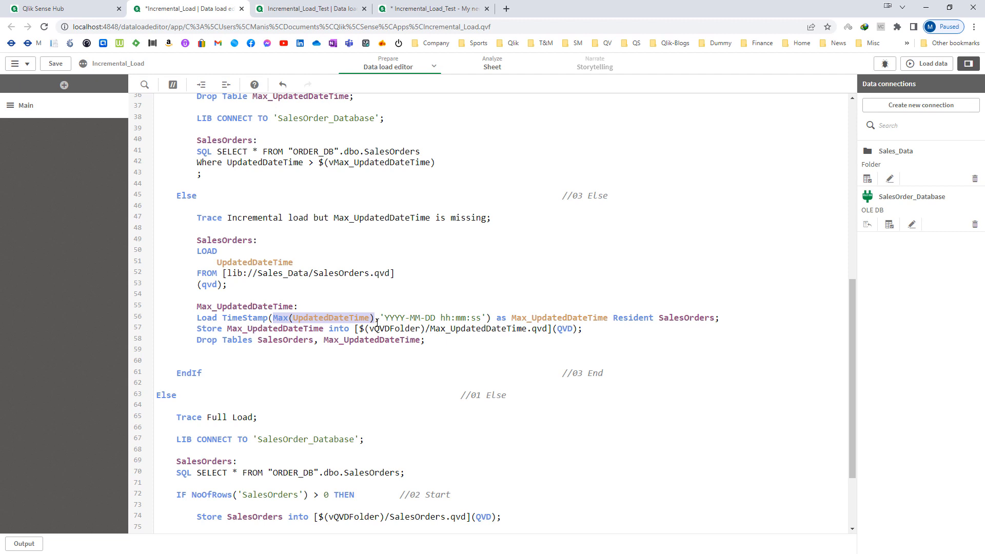
{"action": "left_click", "coordinate": [370, 351]}
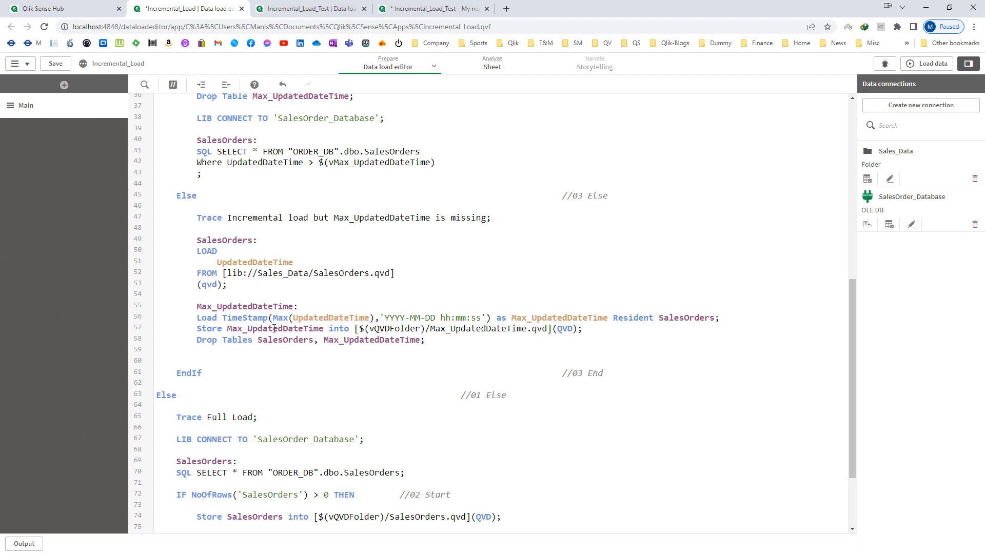
Step: Copy the line Let vMax_UpdatedDateTime = Peek('Max_UpdatedDateTime'); from the 03 Start branch to just above the new Drop Tables line
{"action": "scroll", "coordinate": [462, 308], "scroll_direction": "up", "scroll_amount": 5}
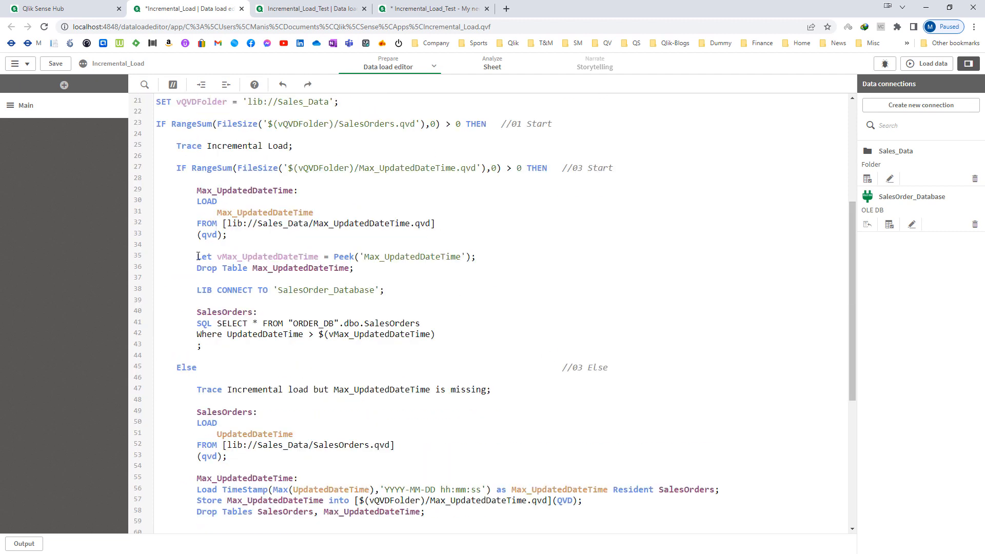
{"action": "left_click_drag", "start_coordinate": [198, 256], "coordinate": [481, 255]}
{"action": "key", "text": "ctrl+c"}
{"action": "scroll", "coordinate": [286, 406], "scroll_direction": "down", "scroll_amount": 6}
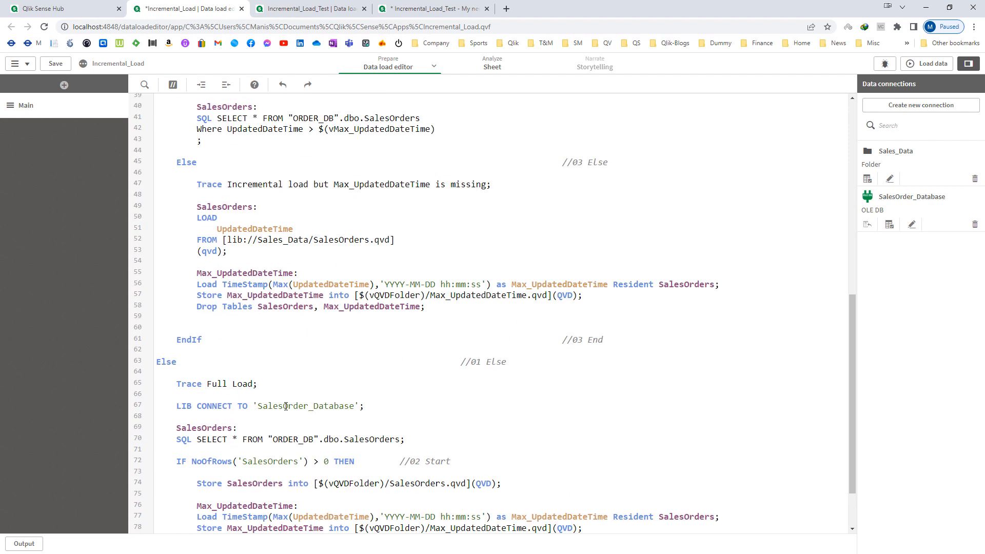
{"action": "left_click", "coordinate": [197, 299]}
{"action": "key", "text": "ctrl+v"}
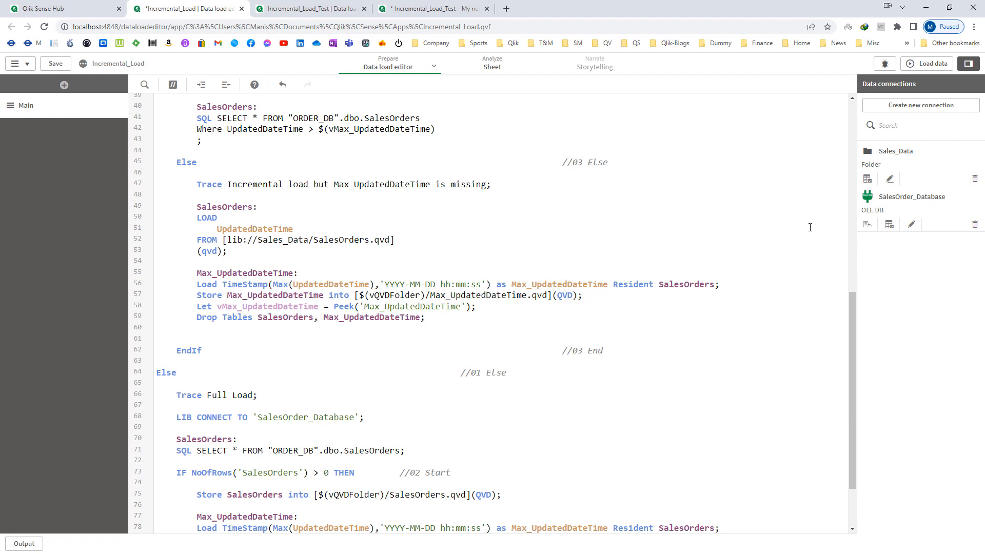
Step: Run the data load and inspect the stored value of Max_UpdatedDateTime.qvd in EasyQlik QViewer
{"action": "left_click", "coordinate": [927, 63]}
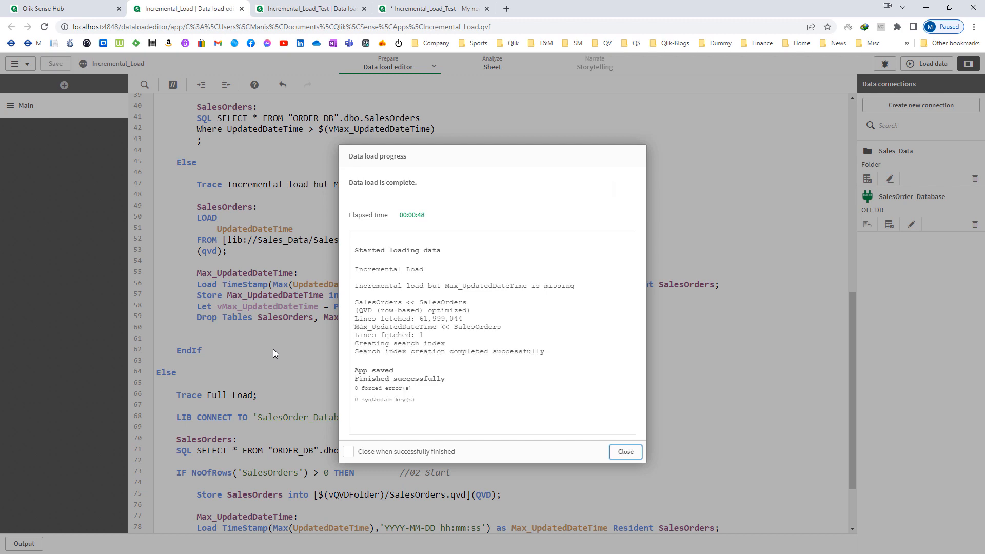
{"action": "left_click", "coordinate": [625, 453]}
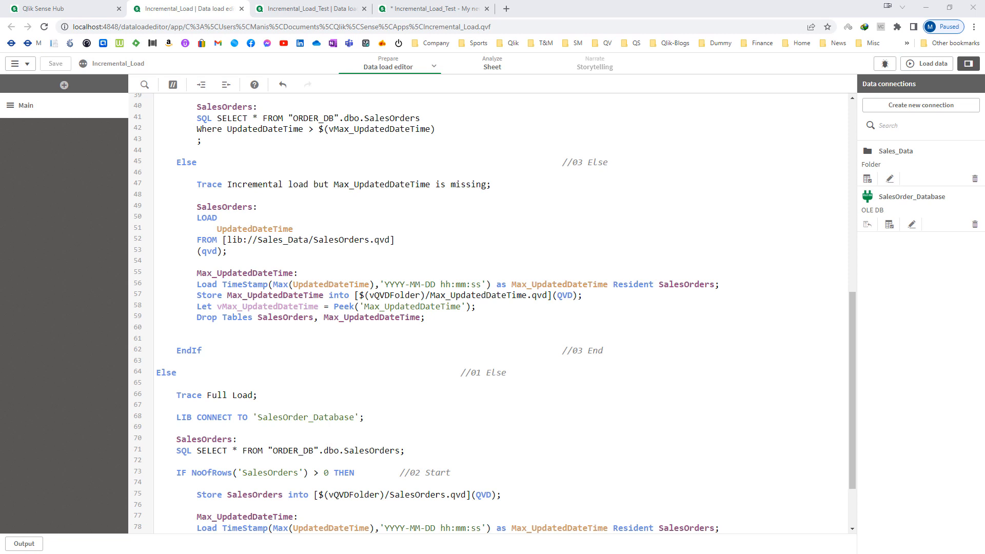
{"action": "key", "text": "alt+Tab"}
{"action": "double_click", "coordinate": [310, 260]}
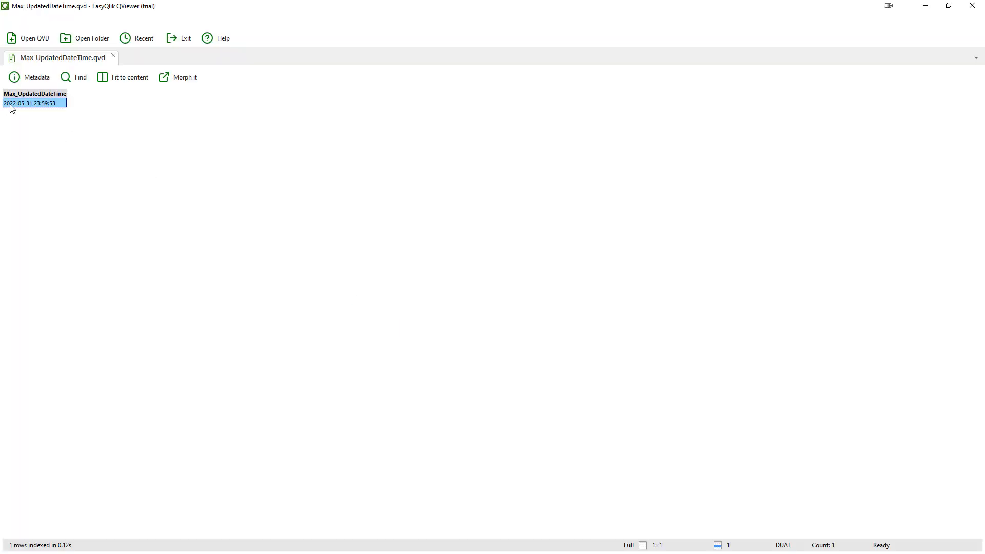
{"action": "left_click", "coordinate": [972, 5]}
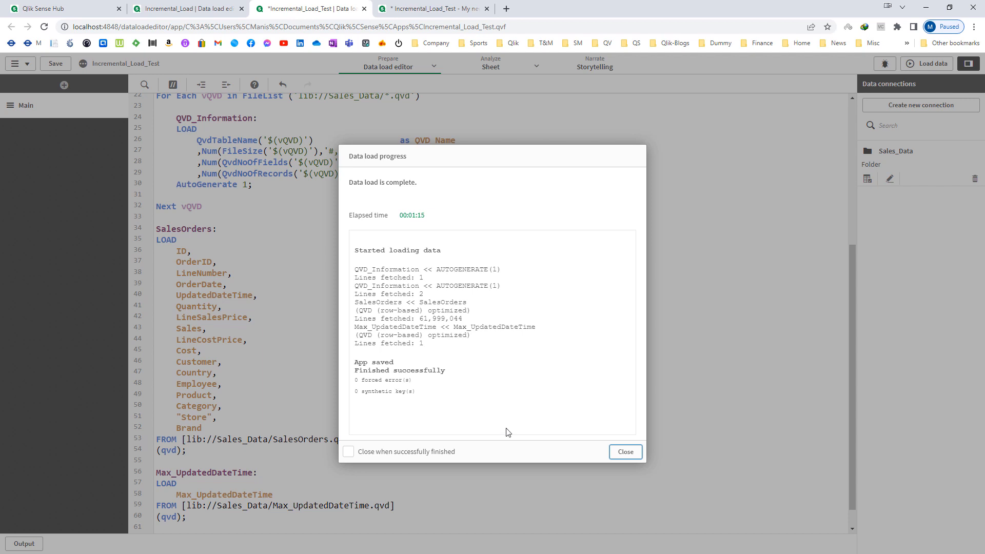
Step: Dismiss the Incremental_Load_Test load report, then examine its load script and the QVD details on its sheet
{"action": "left_click", "coordinate": [626, 451]}
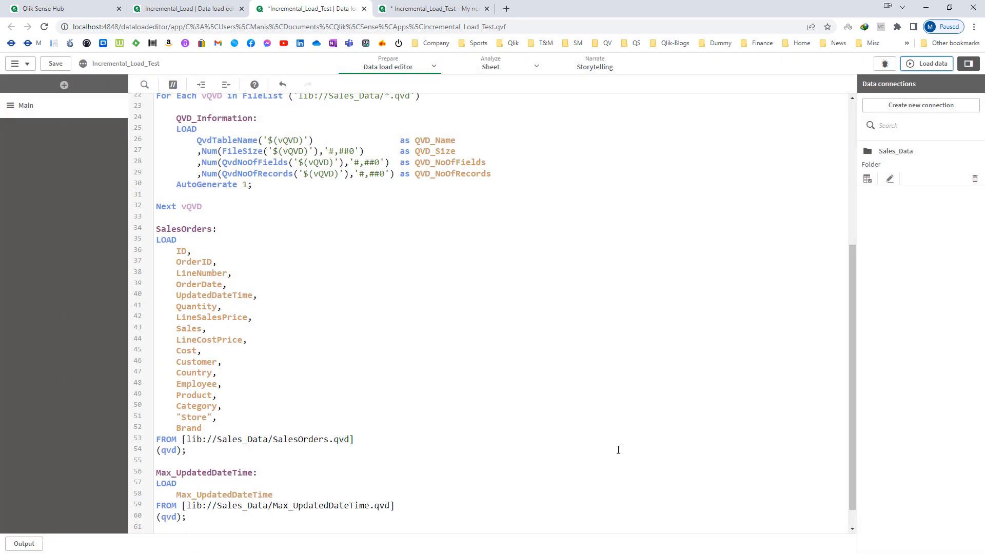
{"action": "scroll", "coordinate": [260, 331], "scroll_direction": "up", "scroll_amount": 3}
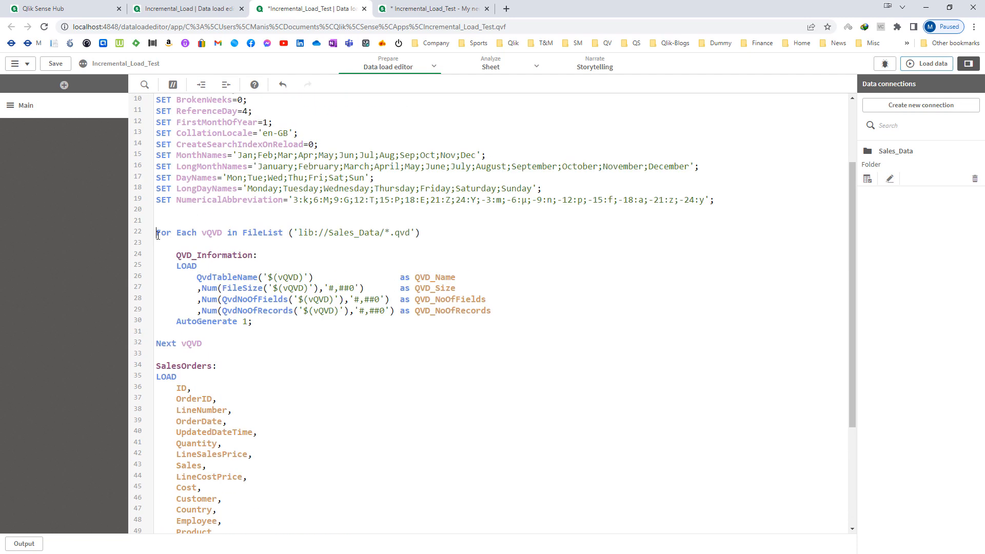
{"action": "left_click_drag", "start_coordinate": [155, 231], "coordinate": [211, 348]}
{"action": "scroll", "coordinate": [235, 355], "scroll_direction": "down", "scroll_amount": 3}
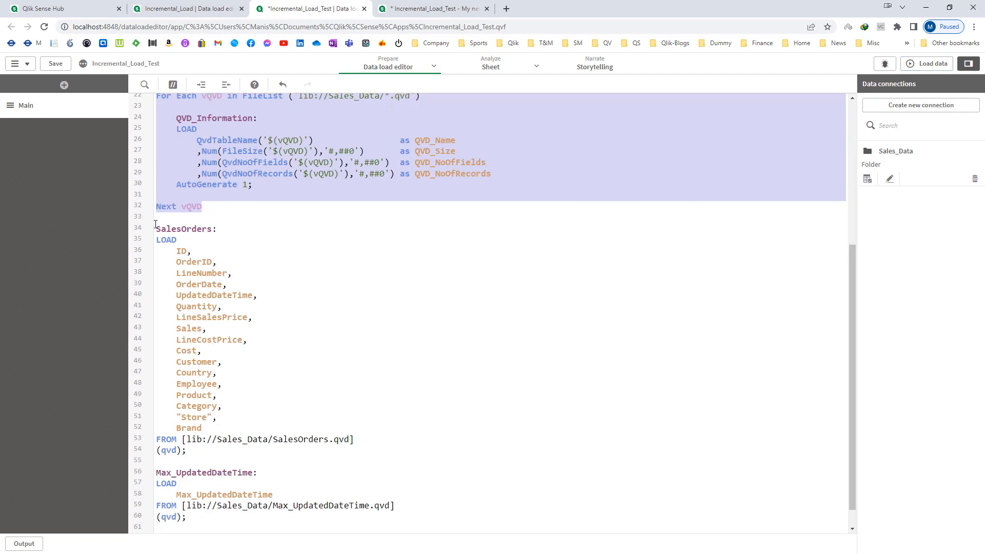
{"action": "left_click_drag", "start_coordinate": [156, 229], "coordinate": [186, 518]}
{"action": "left_click", "coordinate": [248, 478]}
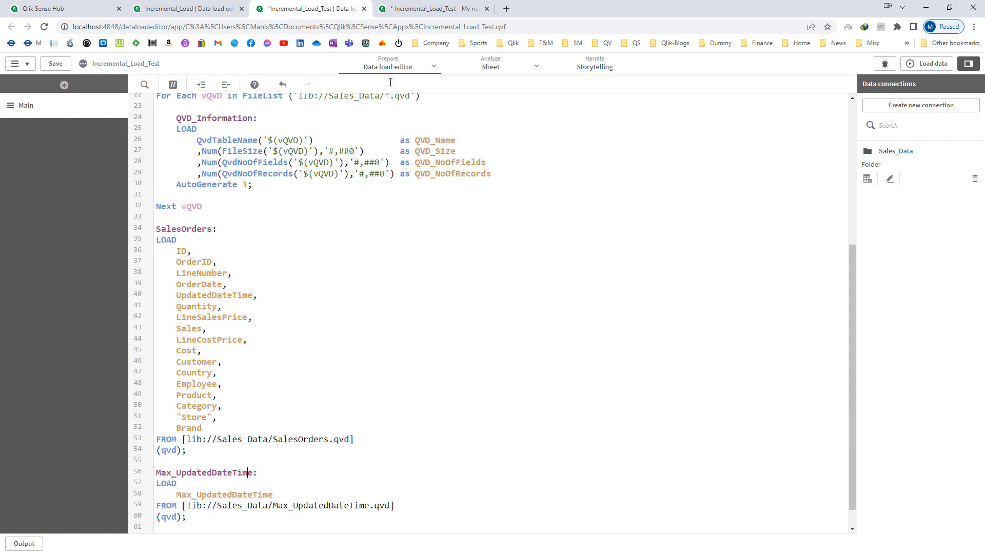
{"action": "left_click", "coordinate": [427, 11]}
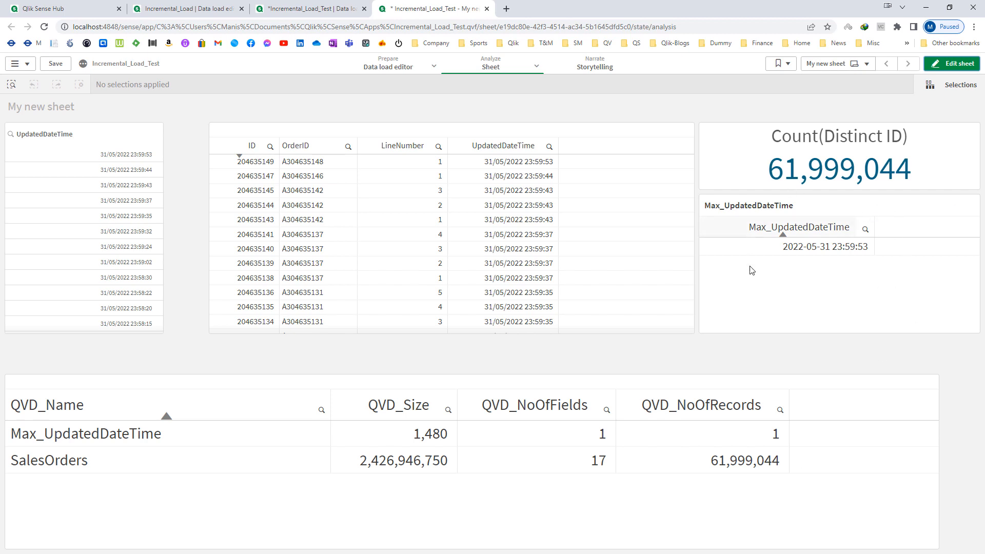
Step: Review the conditions in the Incremental_Load script that check for SalesOrders.qvd and Max_UpdatedDateTime.qvd
{"action": "left_click", "coordinate": [167, 12]}
{"action": "scroll", "coordinate": [393, 302], "scroll_direction": "up", "scroll_amount": 4}
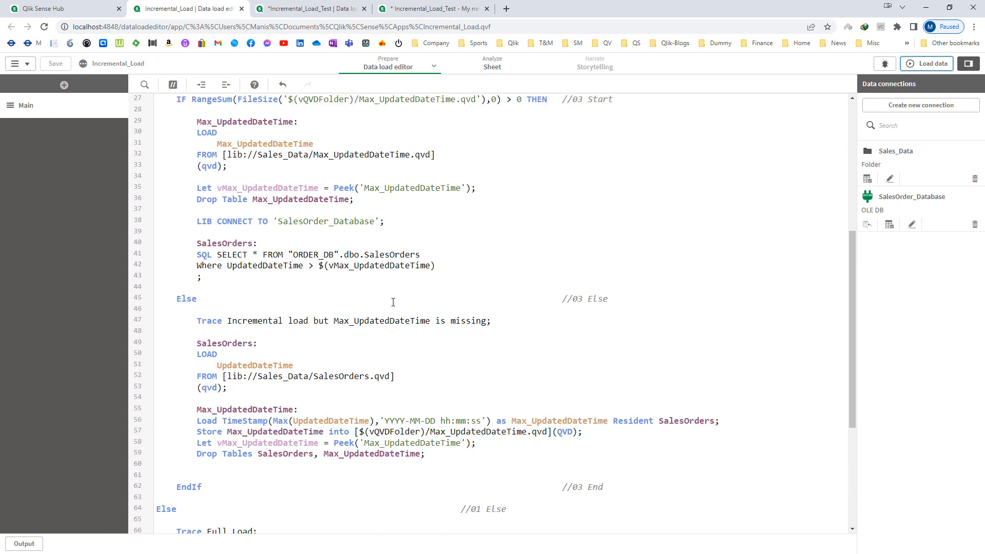
{"action": "scroll", "coordinate": [393, 303], "scroll_direction": "up", "scroll_amount": 2}
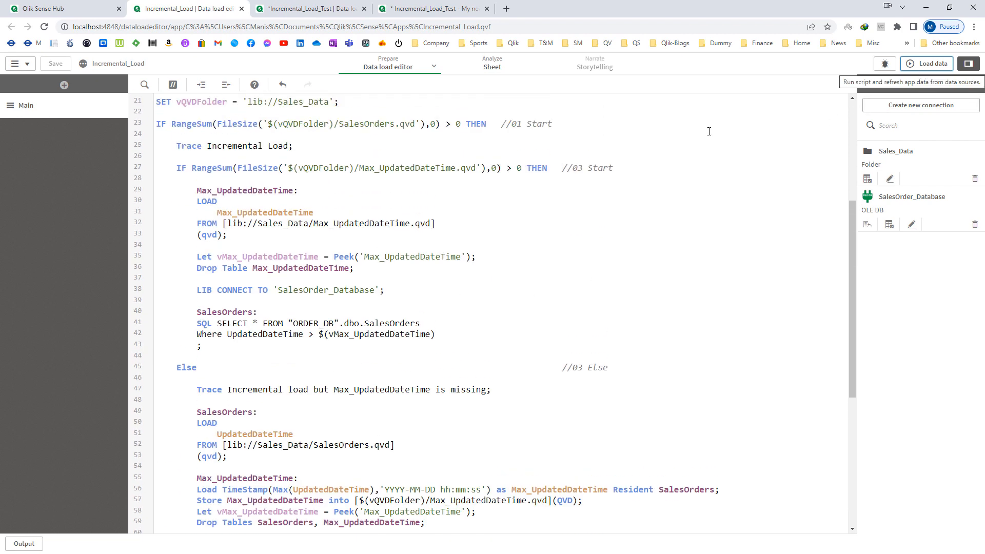
{"action": "left_click_drag", "start_coordinate": [177, 168], "coordinate": [212, 359]}
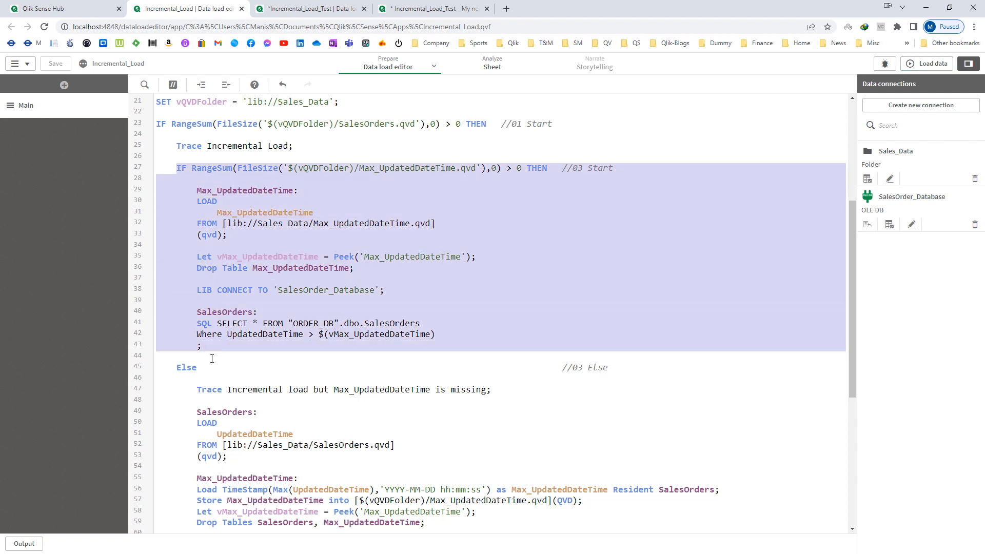
{"action": "left_click", "coordinate": [295, 311]}
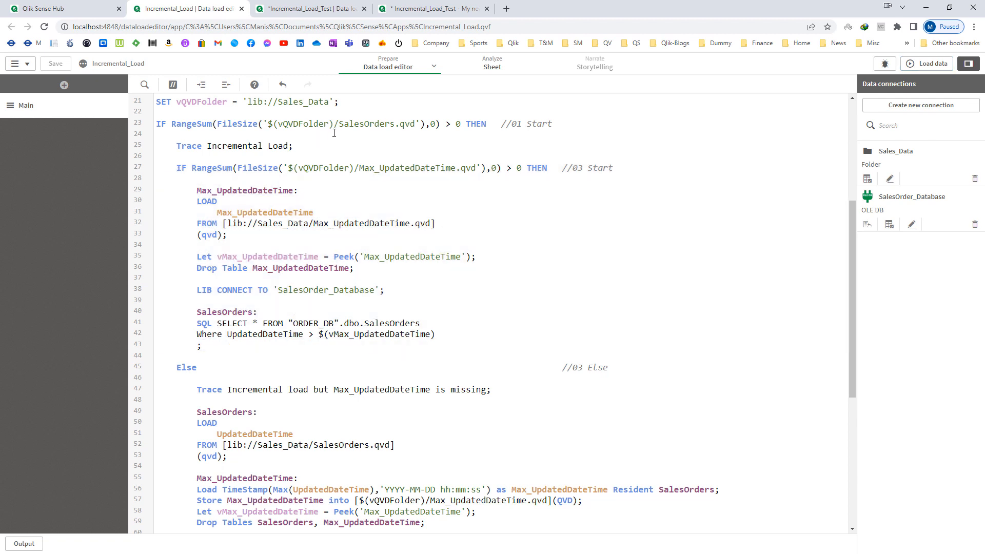
{"action": "left_click_drag", "start_coordinate": [339, 125], "coordinate": [415, 125]}
{"action": "left_click", "coordinate": [359, 201]}
{"action": "left_click_drag", "start_coordinate": [359, 170], "coordinate": [477, 169]}
{"action": "left_click", "coordinate": [464, 179]}
Step: Review the 03 Start branch's Max_UpdatedDateTime load, the vMax_UpdatedDateTime variable and the filtered SalesOrders query
{"action": "mouse_move", "coordinate": [197, 190]}
{"action": "left_mouse_down"}
{"action": "mouse_move", "coordinate": [233, 236]}
{"action": "mouse_move", "coordinate": [192, 212]}
{"action": "mouse_move", "coordinate": [189, 194]}
{"action": "left_mouse_up"}
{"action": "left_click", "coordinate": [233, 236]}
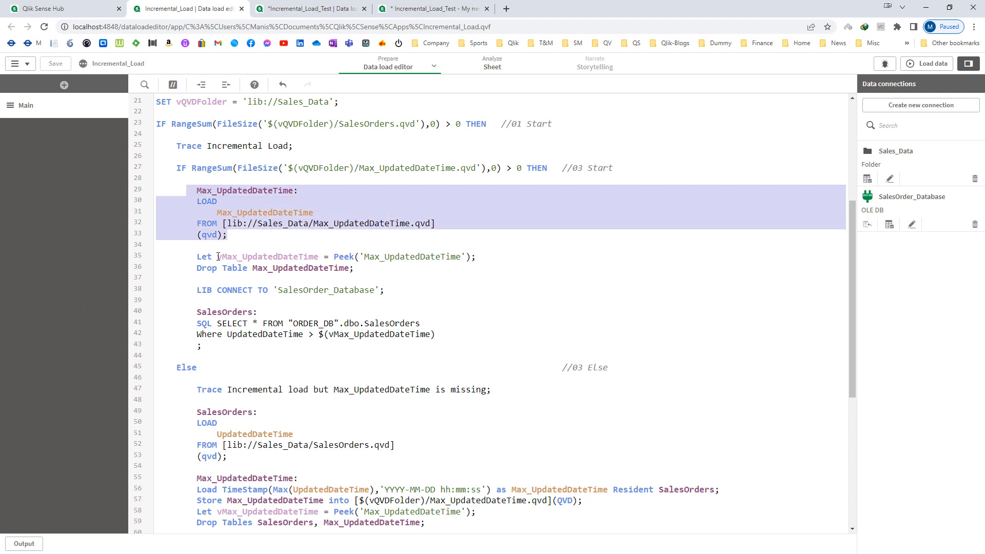
{"action": "left_click", "coordinate": [242, 212]}
{"action": "double_click", "coordinate": [242, 212]}
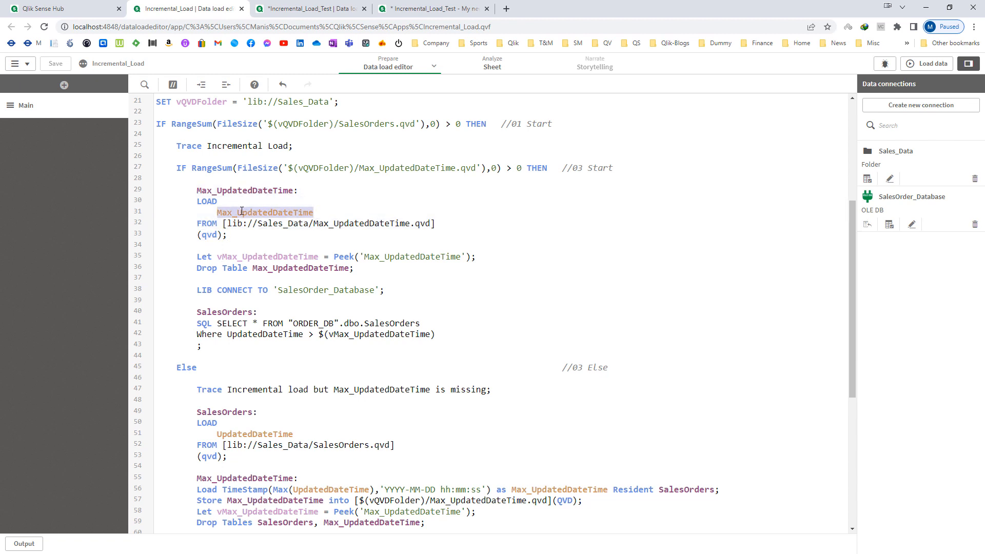
{"action": "double_click", "coordinate": [255, 258]}
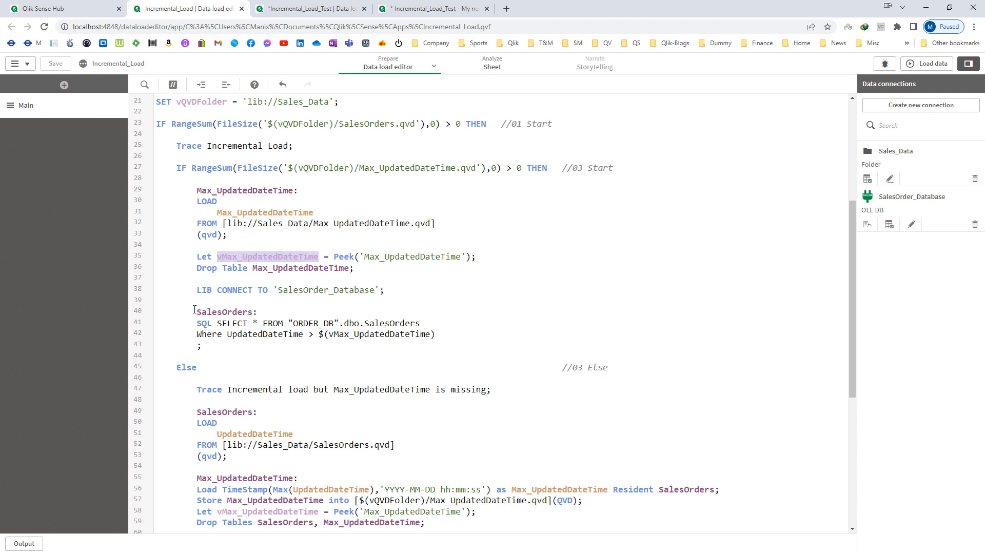
{"action": "left_click_drag", "start_coordinate": [197, 311], "coordinate": [211, 350]}
{"action": "left_click", "coordinate": [211, 350]}
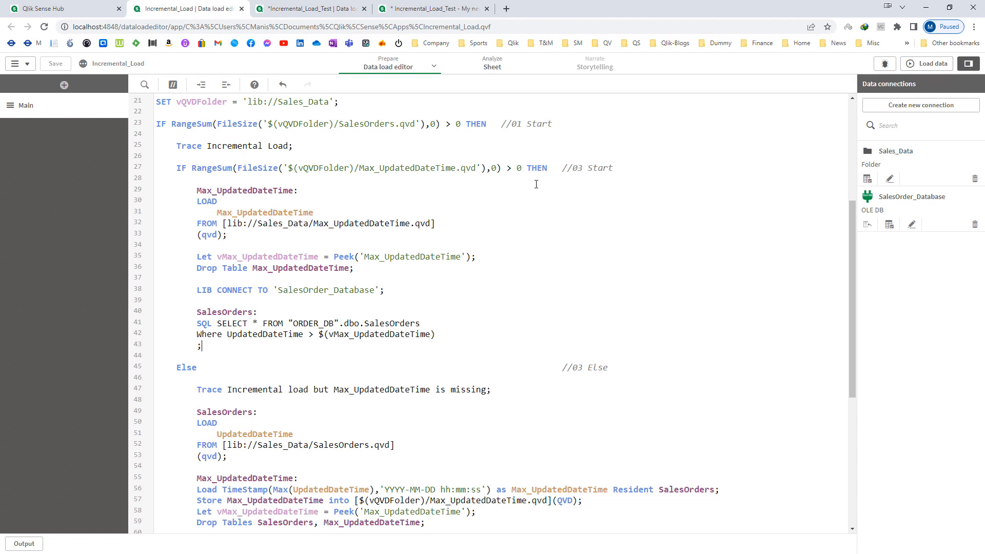
Step: Copy the missing Max_UpdatedDateTime trace line to the start of the 03 Start branch, followed by a blank line
{"action": "left_click", "coordinate": [547, 169]}
{"action": "left_click_drag", "start_coordinate": [196, 389], "coordinate": [494, 391]}
{"action": "key", "text": "ctrl+c"}
{"action": "left_click", "coordinate": [237, 178]}
{"action": "key", "text": "Return"}
{"action": "key", "text": "Return"}
{"action": "key", "text": "Up"}
{"action": "key", "text": "ctrl+v"}
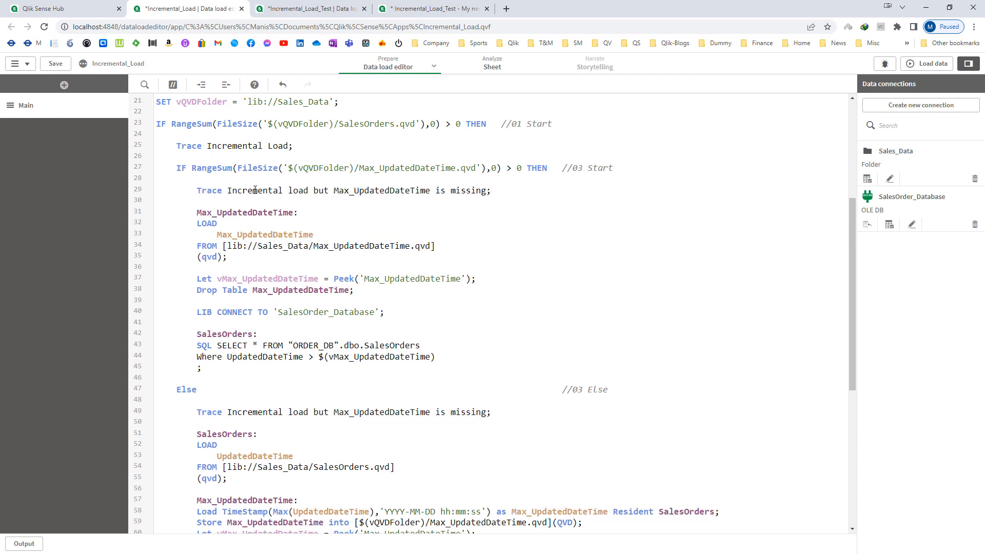
Step: Replace "but Max_" with "and max_" in the copied trace line of the 03 Start branch
{"action": "double_click", "coordinate": [343, 191]}
{"action": "left_click", "coordinate": [343, 190]}
{"action": "key", "text": "BackSpace"}
{"action": "key", "text": "BackSpace"}
{"action": "key", "text": "Delete"}
{"action": "key", "text": "Delete"}
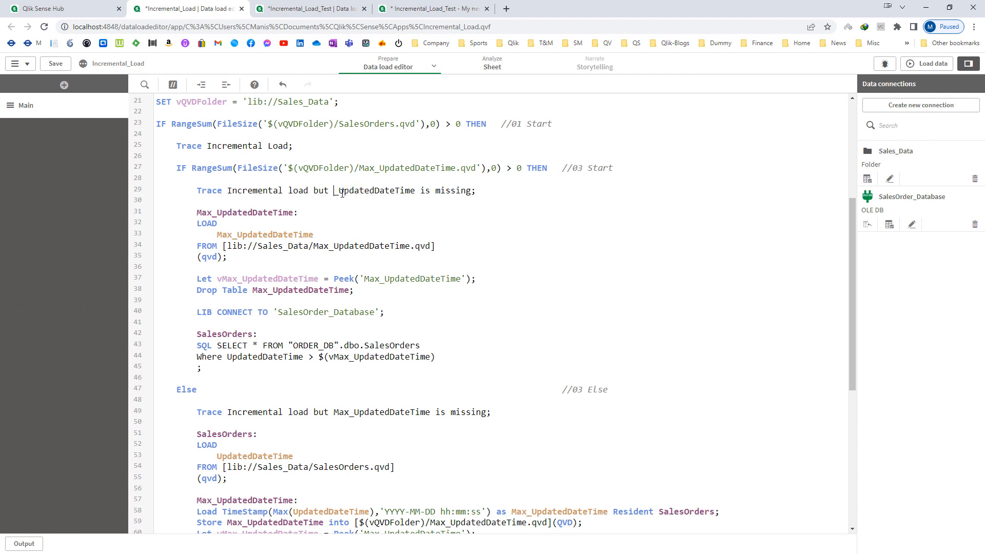
{"action": "key", "text": "BackSpace"}
{"action": "key", "text": "BackSpace"}
{"action": "key", "text": "BackSpace"}
{"action": "key", "text": "BackSpace"}
{"action": "type", "text": "and max_"}
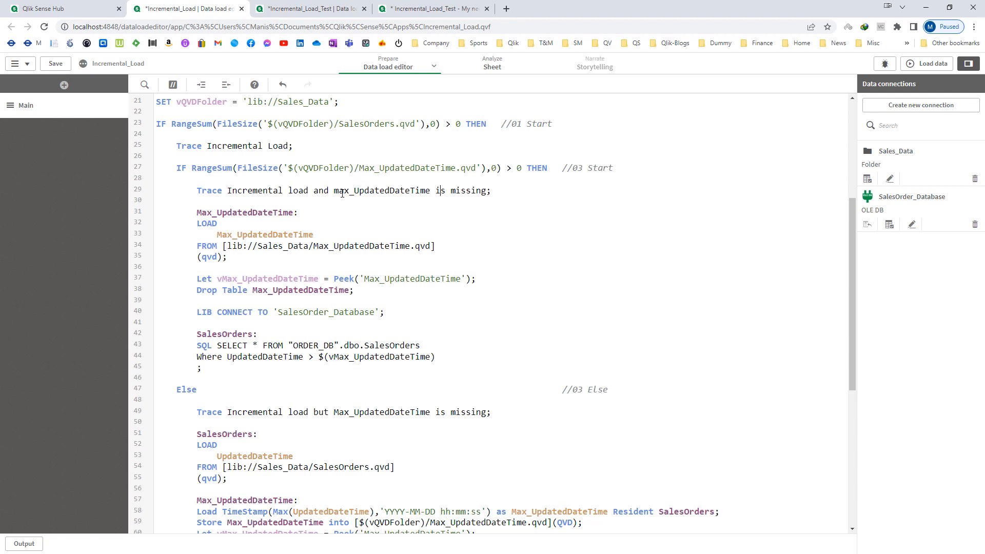
Step: Change the copied trace's ending from "is missing" to "exists", keeping the semicolon, and run the data load
{"action": "key", "text": "shift+End"}
{"action": "key", "text": "shift+Left"}
{"action": "type", "text": "exists"}
{"action": "scroll", "coordinate": [343, 193], "scroll_direction": "up", "scroll_amount": 1}
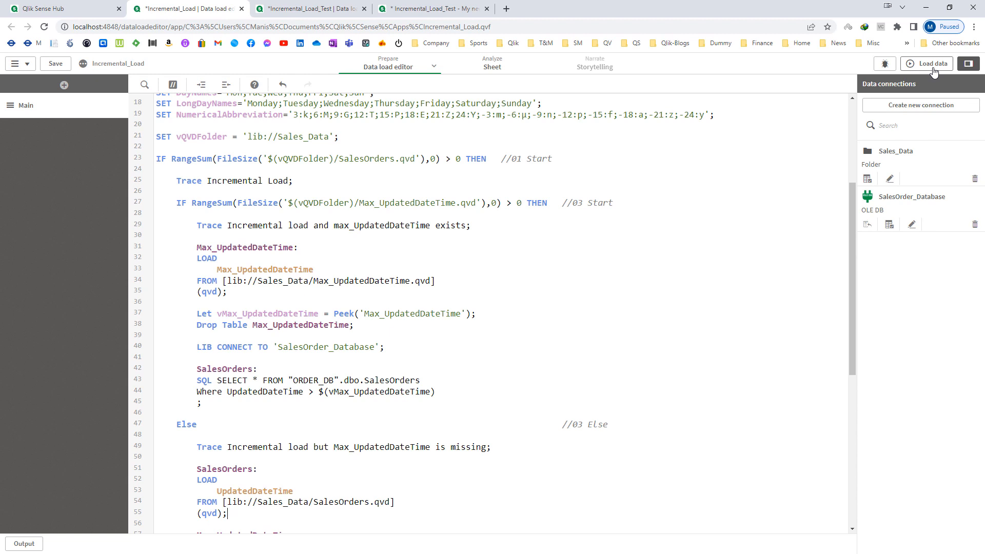
{"action": "left_click", "coordinate": [933, 65]}
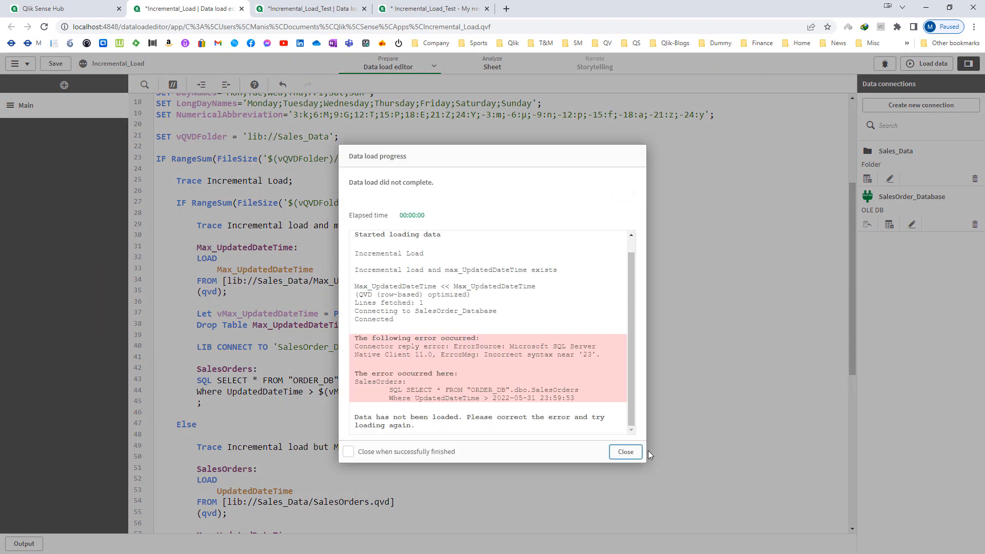
Step: Enclose $(vMax_UpdatedDateTime) in single quotes in the incremental SalesOrders Where clause and reload the data
{"action": "left_click", "coordinate": [631, 455]}
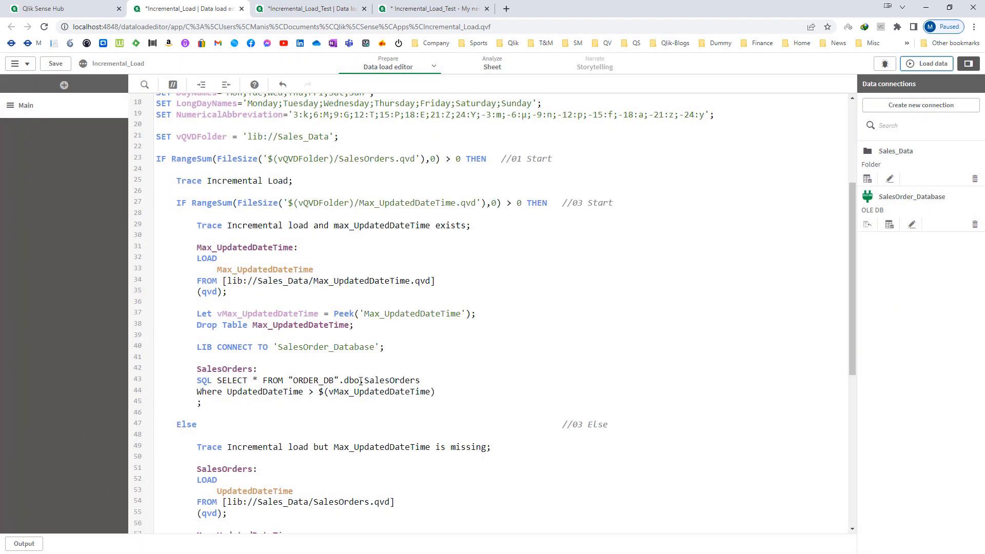
{"action": "type", "text": "'"}
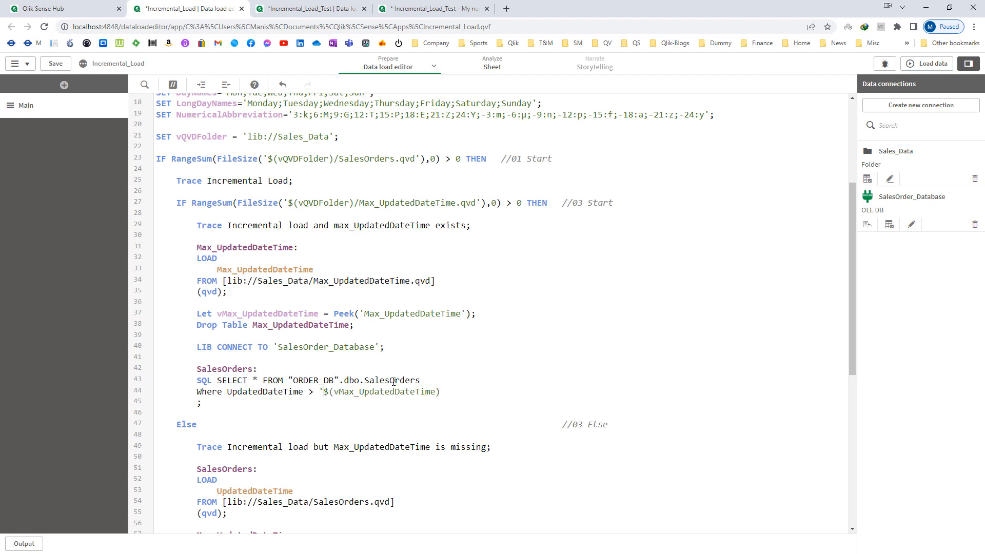
{"action": "left_click", "coordinate": [441, 392]}
{"action": "type", "text": "'"}
{"action": "left_click", "coordinate": [934, 65]}
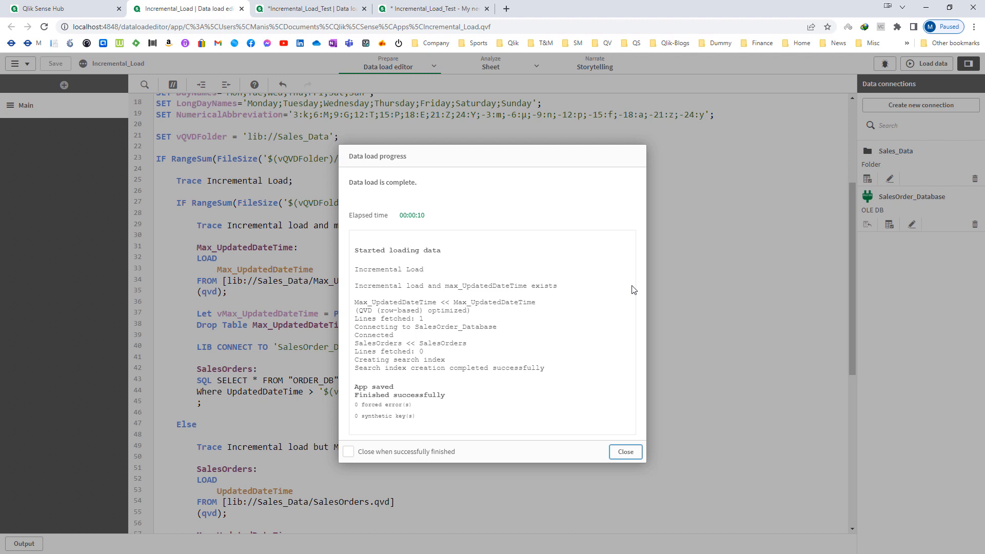
{"action": "key", "text": "Escape"}
Step: Switch to Visual Studio, run the Load_Multiple_CSV_TXT_Files_to_SQLTables package from its data flow, and stop debugging
{"action": "scroll", "coordinate": [279, 320], "scroll_direction": "down", "scroll_amount": 3}
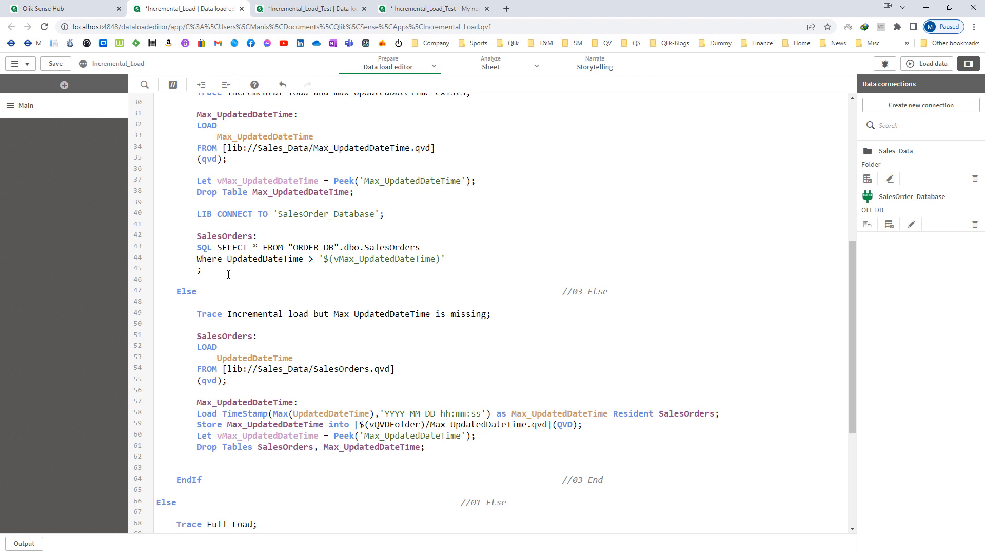
{"action": "key", "text": "alt+Tab"}
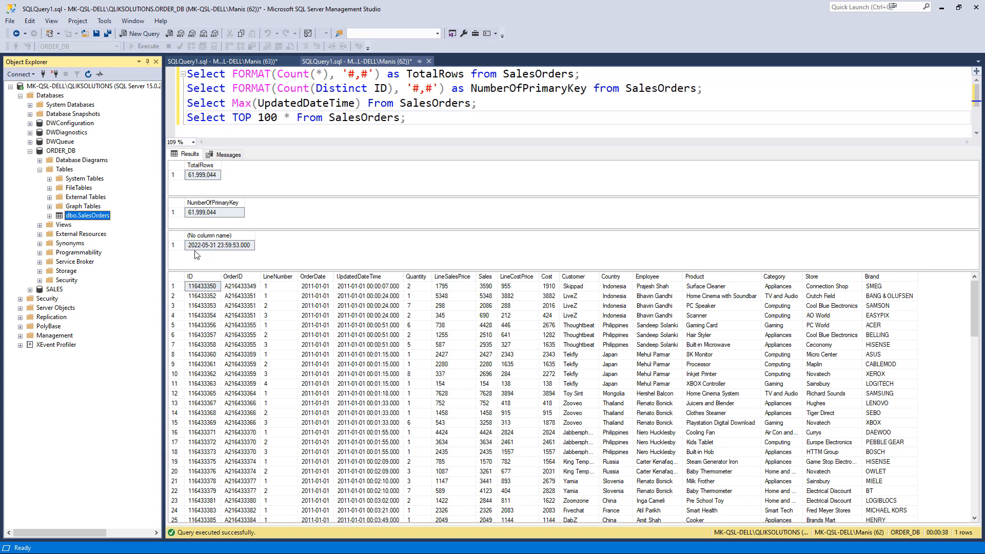
{"action": "key", "text": "alt+Tab"}
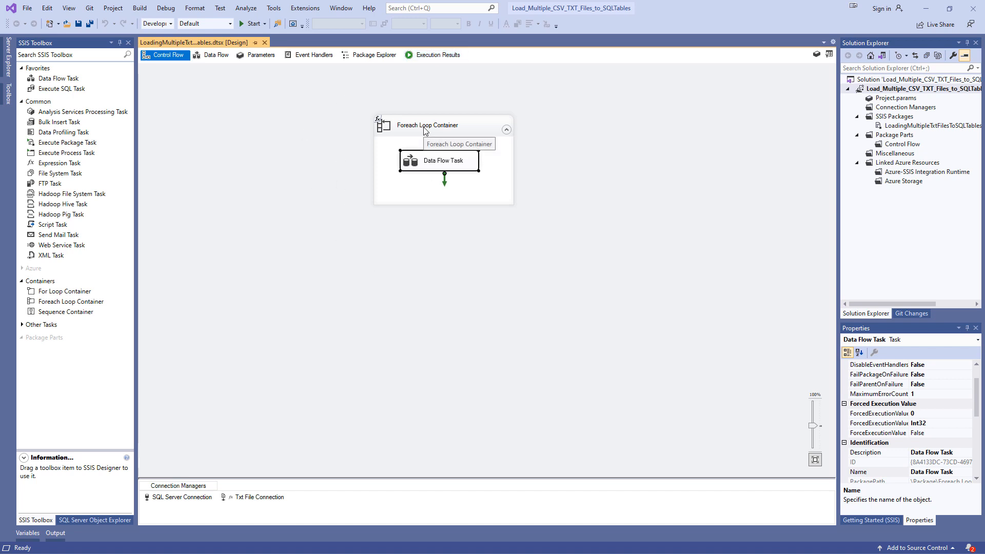
{"action": "left_click", "coordinate": [227, 58]}
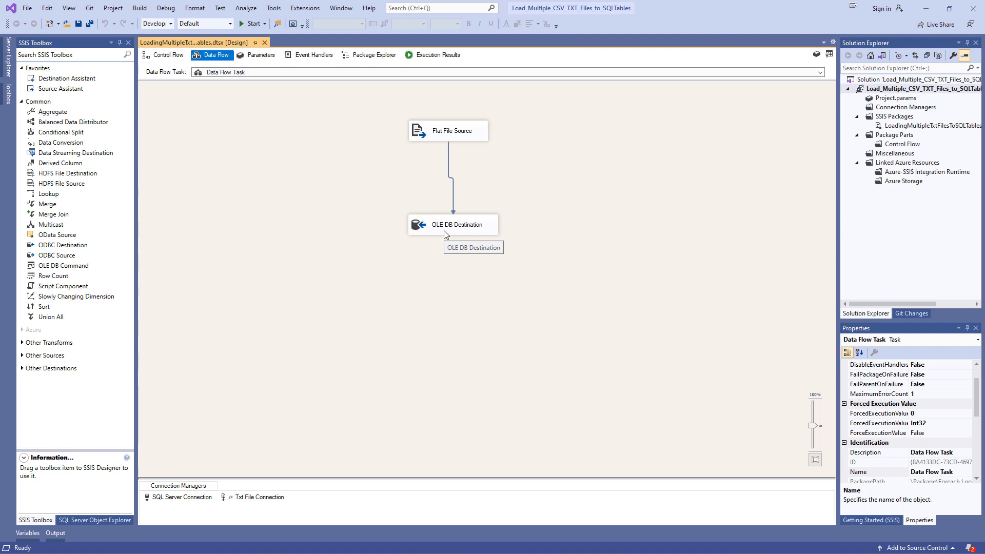
{"action": "left_click", "coordinate": [248, 25]}
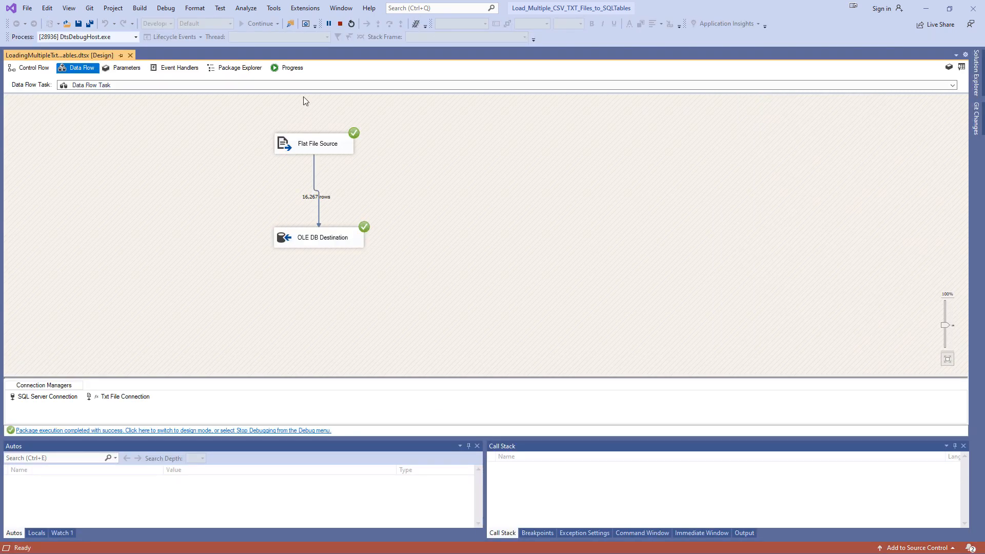
{"action": "left_click", "coordinate": [341, 24]}
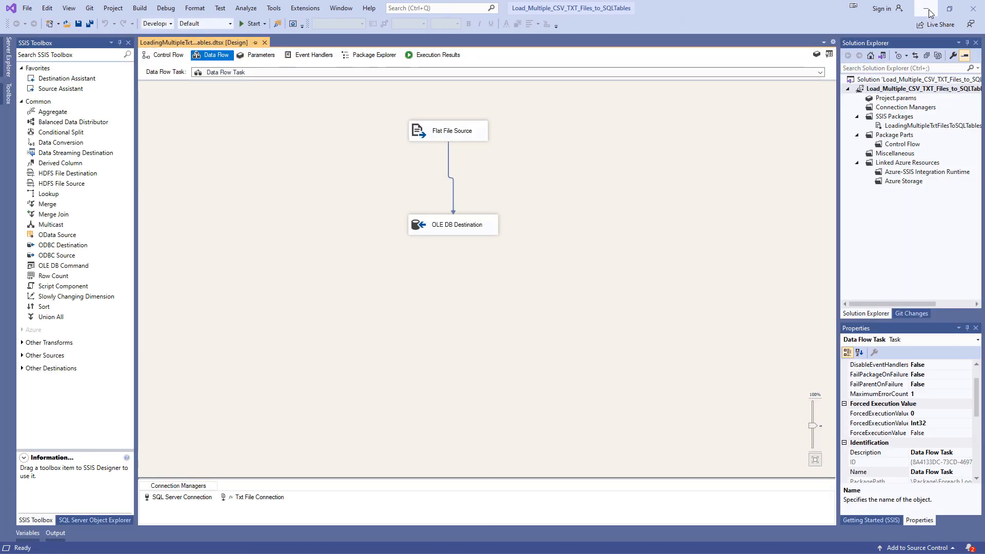
{"action": "left_click", "coordinate": [929, 10]}
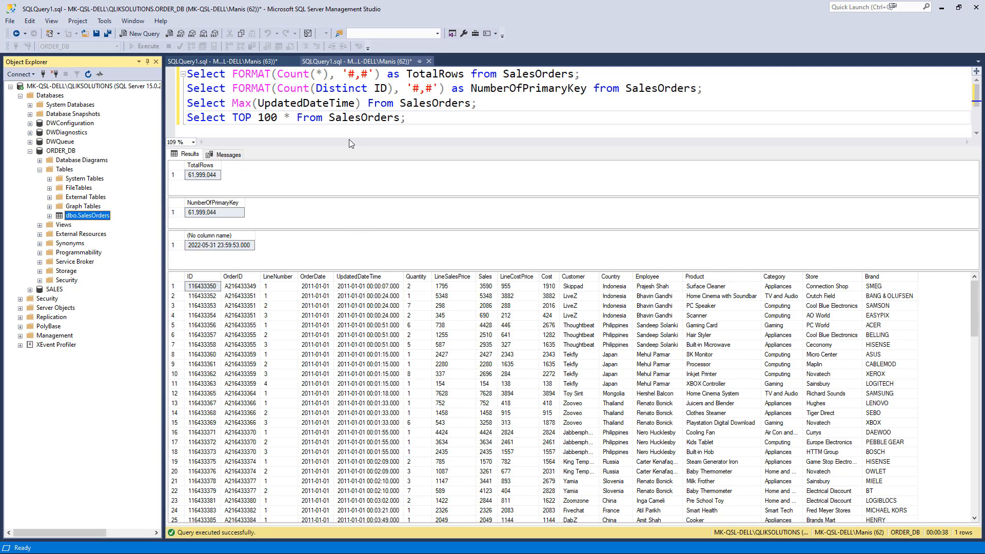
Step: Run all the SalesOrders queries in SQL Server Management Studio again
{"action": "key", "text": "ctrl+a"}
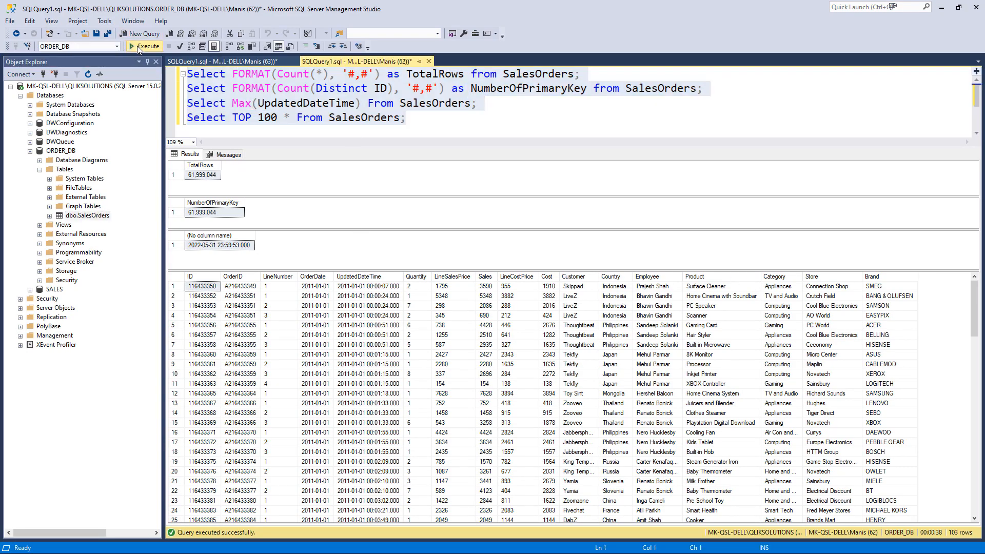
{"action": "key", "text": "F5"}
{"action": "left_click", "coordinate": [432, 127]}
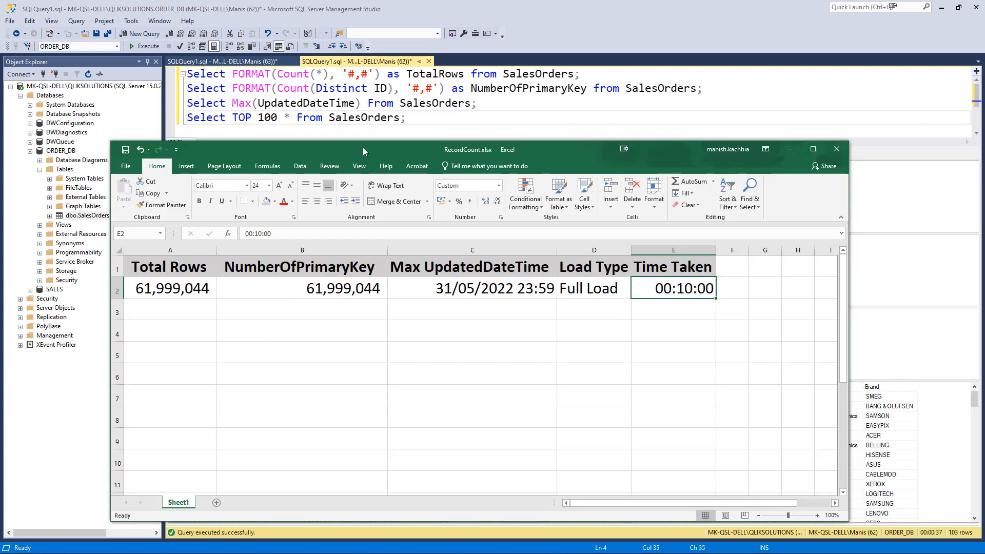
Step: In the RecordCount.xlsx workbook, enter 62,015,311 in row 3 under both Total Rows and NumberOfPrimaryKey
{"action": "left_click_drag", "start_coordinate": [363, 147], "coordinate": [553, 141]}
{"action": "left_click", "coordinate": [356, 290]}
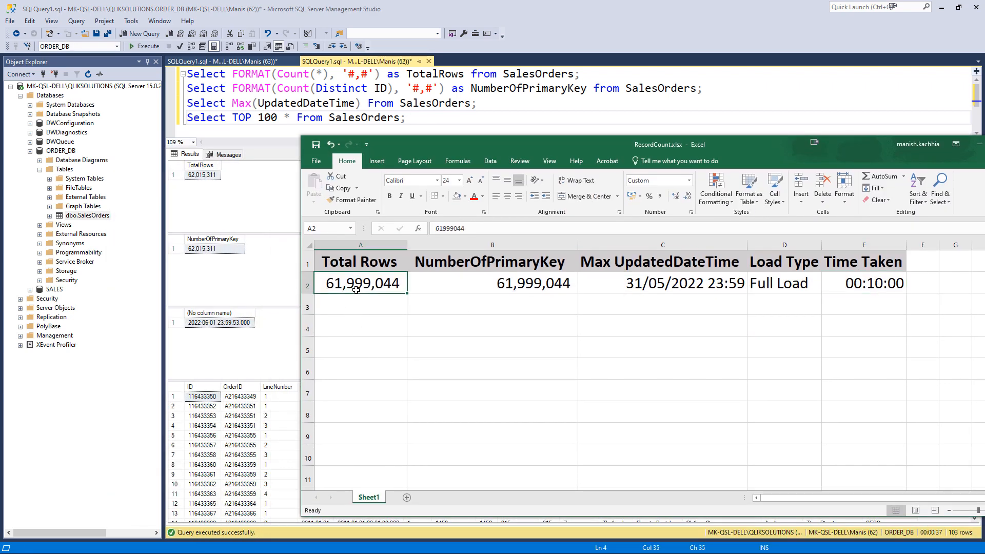
{"action": "key", "text": "Down"}
{"action": "type", "text": "62,015,3"}
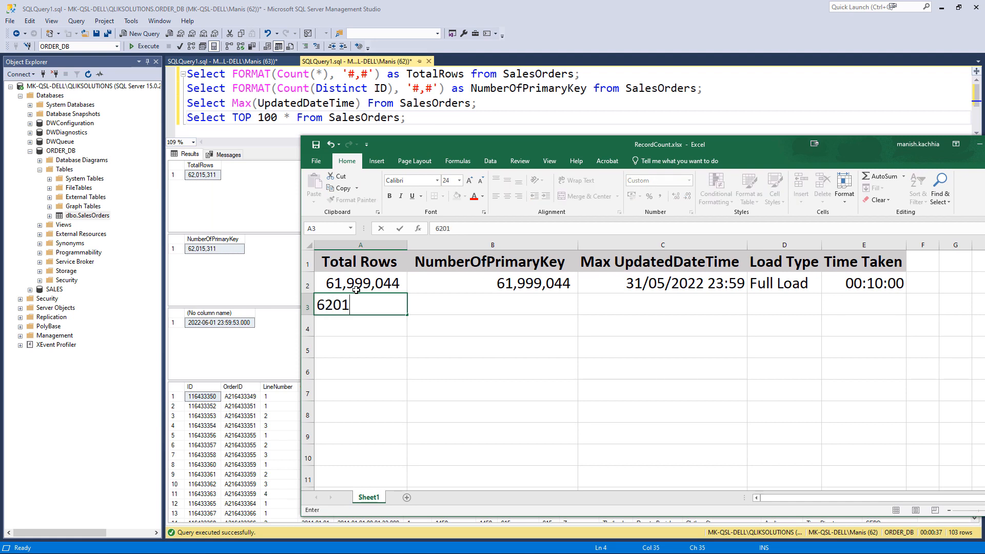
{"action": "type", "text": "11"}
{"action": "key", "text": "Tab"}
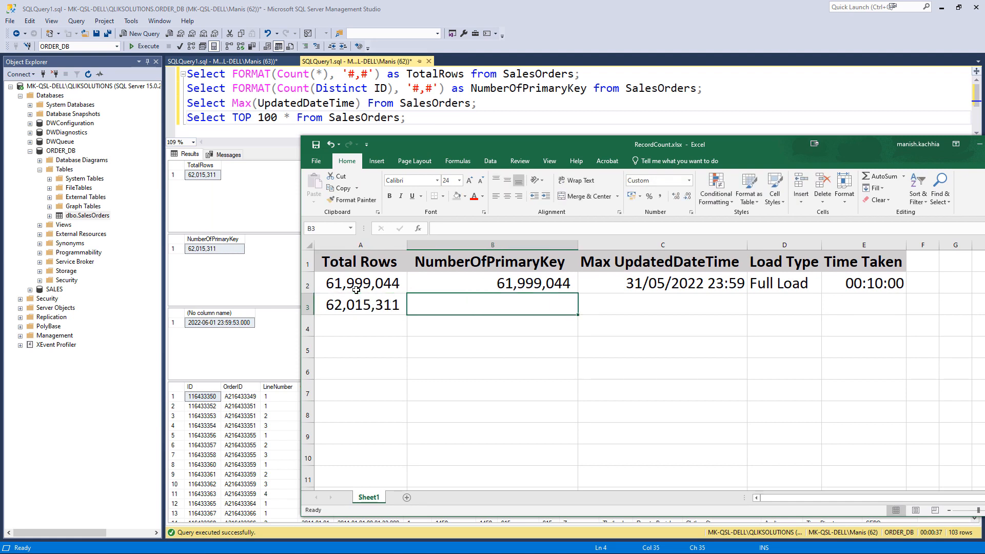
{"action": "key", "text": "Left"}
{"action": "key", "text": "ctrl+c"}
{"action": "key", "text": "Right"}
{"action": "key", "text": "ctrl+v"}
{"action": "key", "text": "Right"}
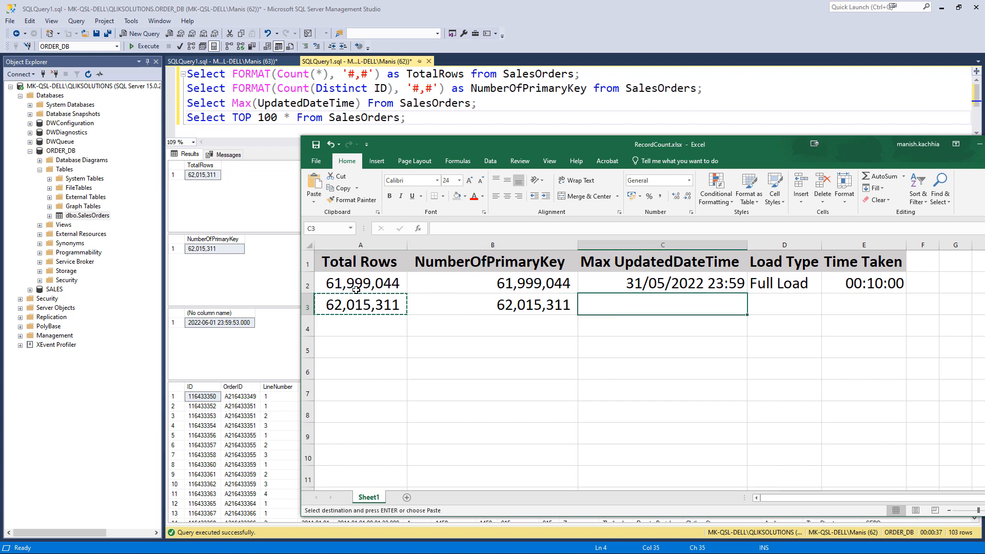
Step: Enter 01/06/2022 23:59:53 as the Max UpdatedDateTime in row 3
{"action": "type", "text": "31/05/2022  23:59:53"}
{"action": "key", "text": "shift+Left"}
{"action": "key", "text": "shift+Left"}
{"action": "type", "text": "01"}
{"action": "key", "text": "Right"}
{"action": "key", "text": "Right"}
{"action": "key", "text": "shift+Right"}
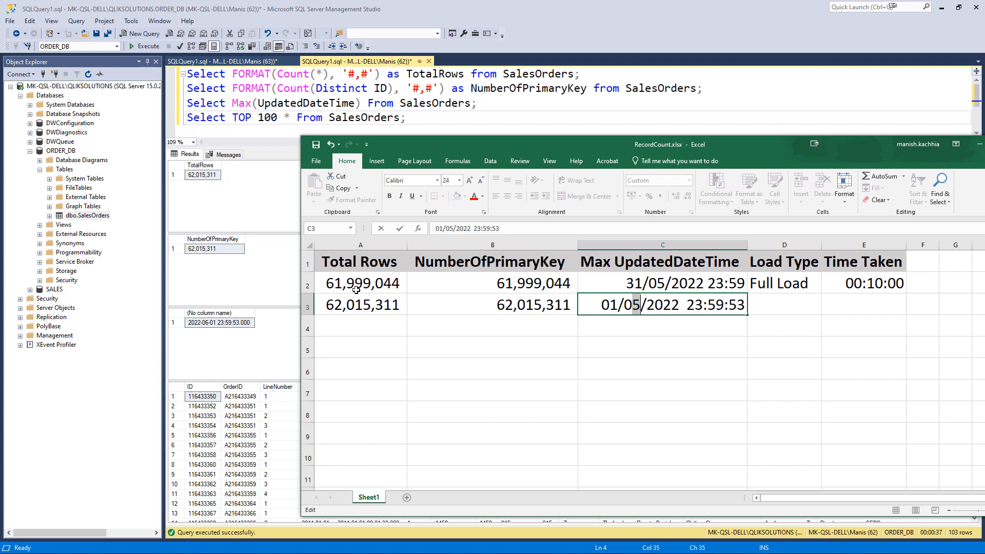
{"action": "type", "text": "6"}
{"action": "key", "text": "Right"}
{"action": "key", "text": "Right"}
{"action": "key", "text": "Right"}
{"action": "key", "text": "Right"}
{"action": "key", "text": "Right"}
{"action": "key", "text": "Right"}
{"action": "key", "text": "Right"}
{"action": "key", "text": "Right"}
{"action": "key", "text": "Right"}
{"action": "key", "text": "Right"}
{"action": "key", "text": "Return"}
Step: Enter Incremental Load as the Load Type in row 3 and fit column D to its contents
{"action": "key", "text": "Up"}
{"action": "key", "text": "Right"}
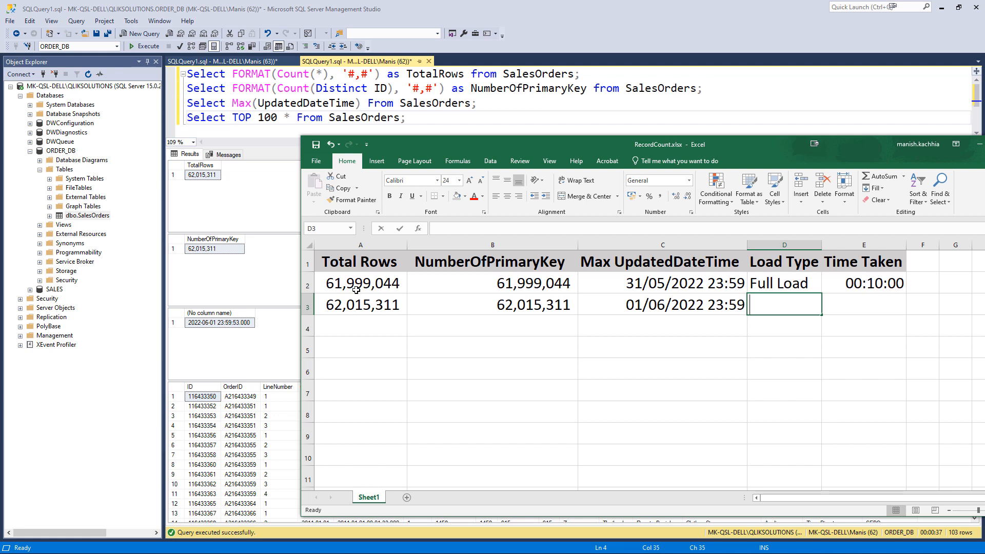
{"action": "type", "text": "Incremental "}
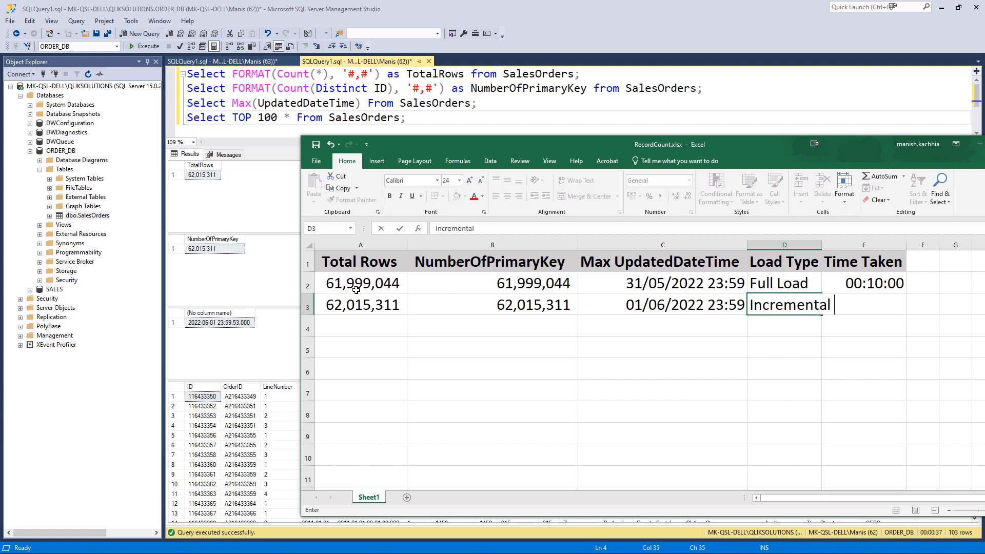
{"action": "type", "text": "Load"}
{"action": "key", "text": "Tab"}
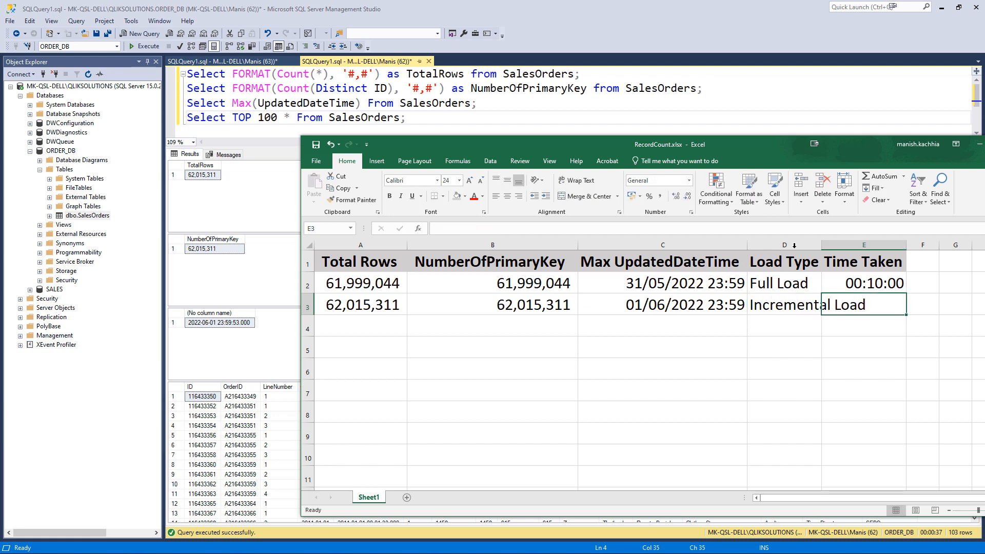
{"action": "double_click", "coordinate": [821, 245]}
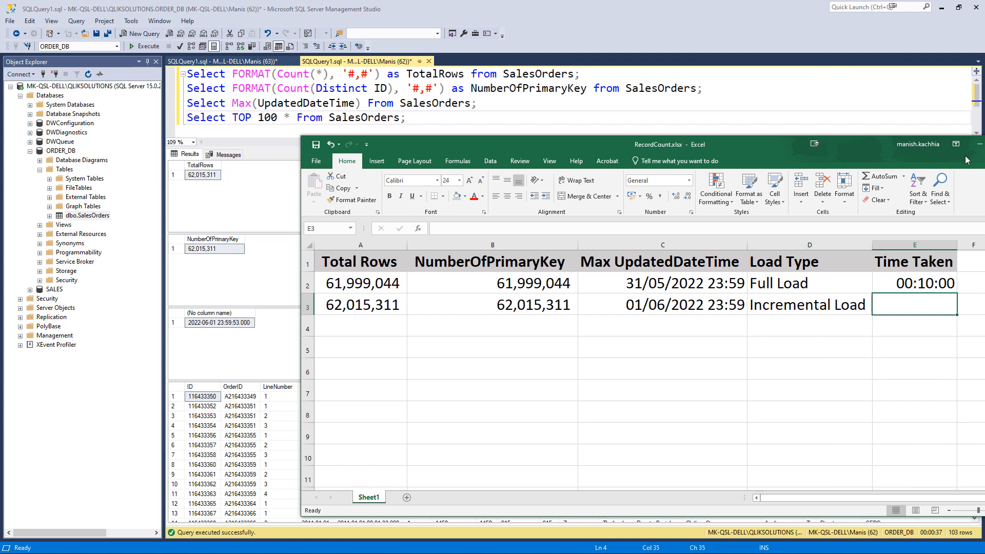
Step: Return to the Incremental_Load app in Qlik Sense, load the data and check the number of SalesOrders lines fetched
{"action": "left_click", "coordinate": [979, 144]}
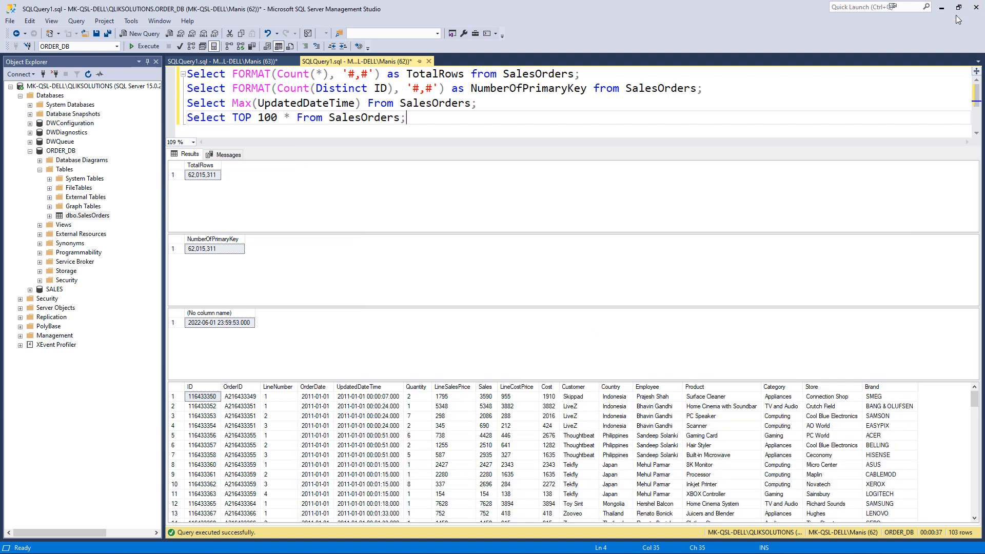
{"action": "left_click", "coordinate": [942, 7]}
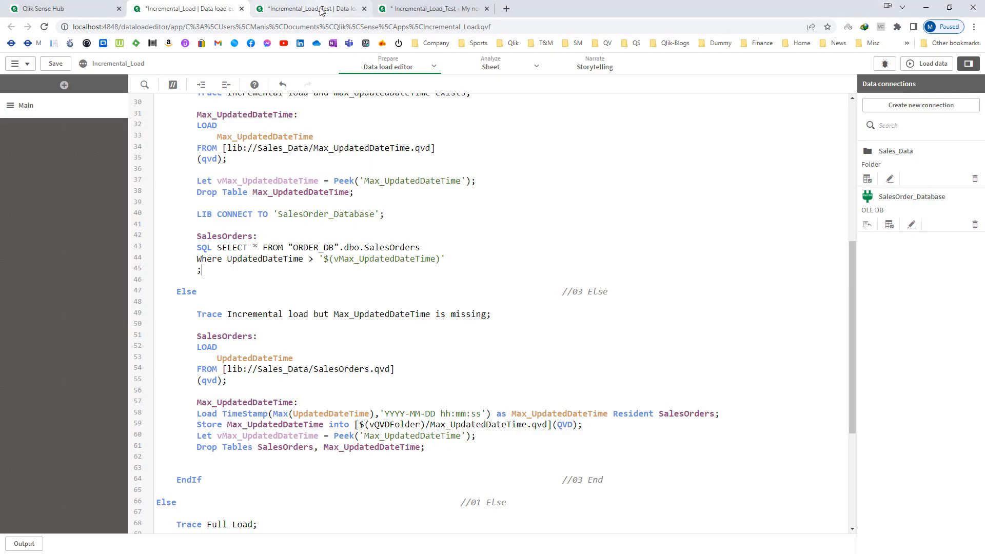
{"action": "left_click", "coordinate": [930, 63]}
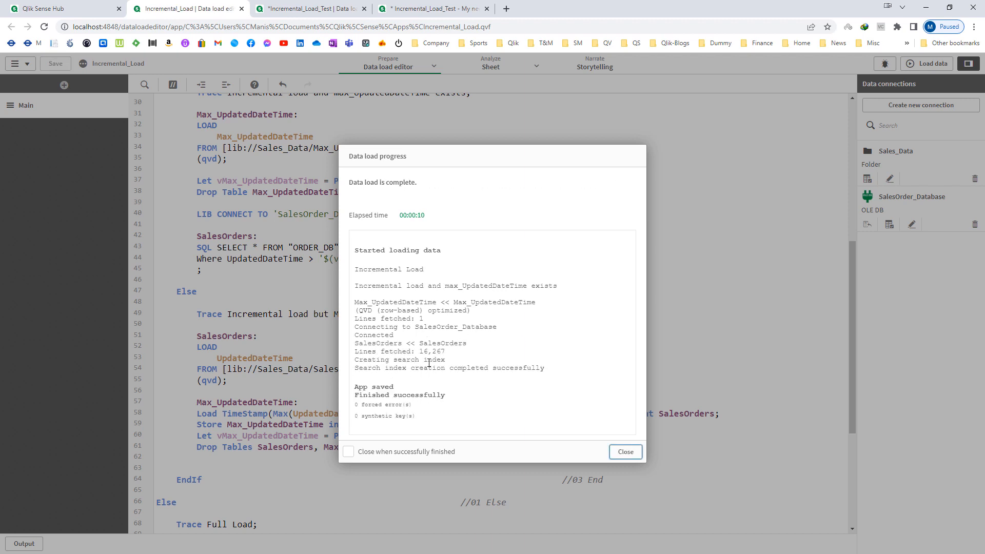
{"action": "left_click_drag", "start_coordinate": [446, 353], "coordinate": [419, 352]}
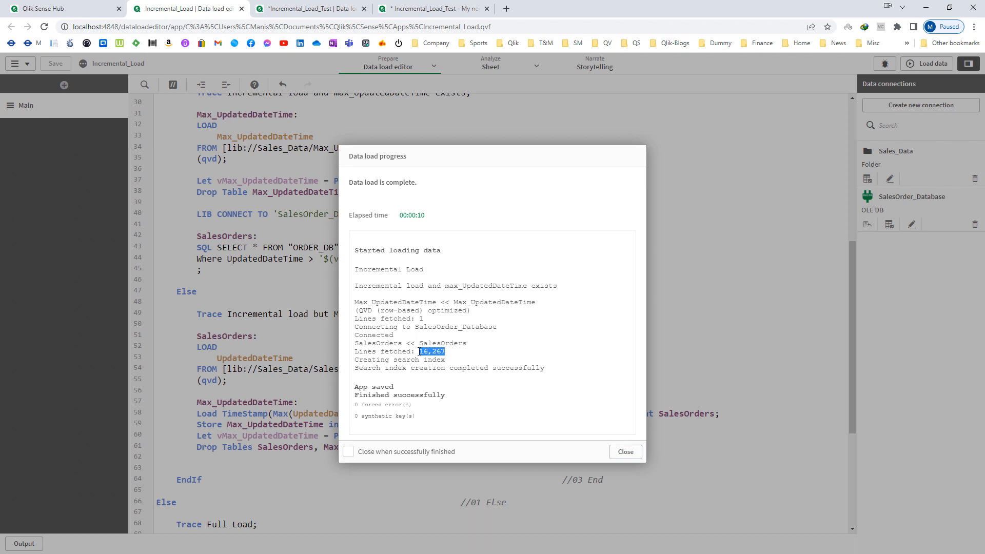
{"action": "left_click", "coordinate": [625, 453]}
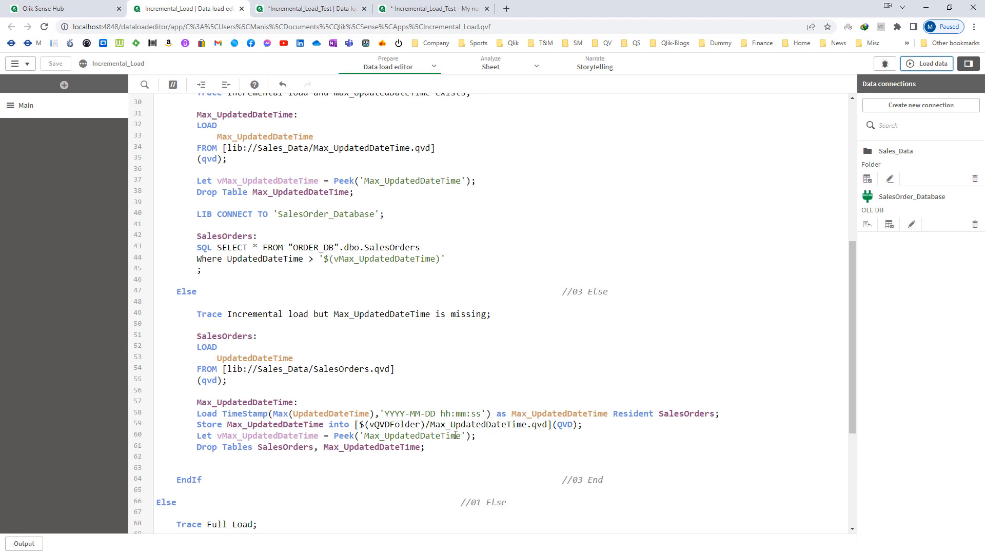
Step: Copy the IF NoOfRows('SalesOrders') > 0 THEN line from the Full Load section to below the incremental SalesOrders query
{"action": "scroll", "coordinate": [456, 436], "scroll_direction": "up", "scroll_amount": 2}
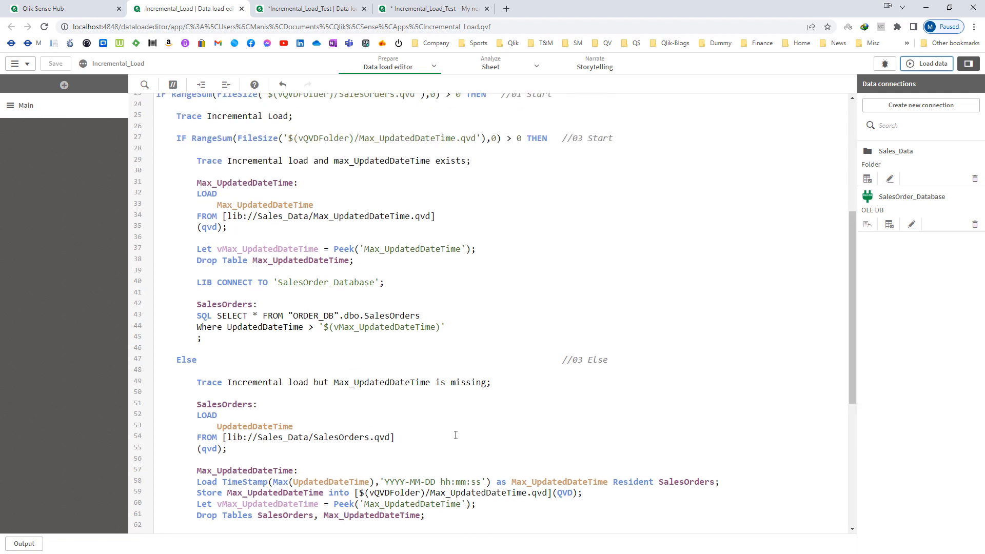
{"action": "left_click", "coordinate": [301, 340]}
{"action": "key", "text": "Return"}
{"action": "key", "text": "Return"}
{"action": "scroll", "coordinate": [190, 436], "scroll_direction": "down", "scroll_amount": 9}
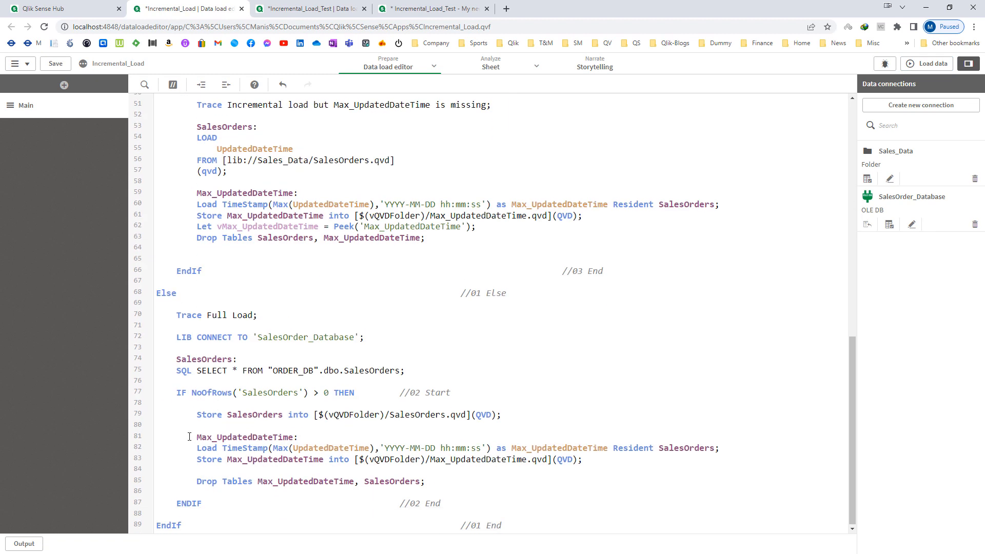
{"action": "left_click_drag", "start_coordinate": [177, 392], "coordinate": [450, 392]}
{"action": "scroll", "coordinate": [352, 288], "scroll_direction": "up", "scroll_amount": 9}
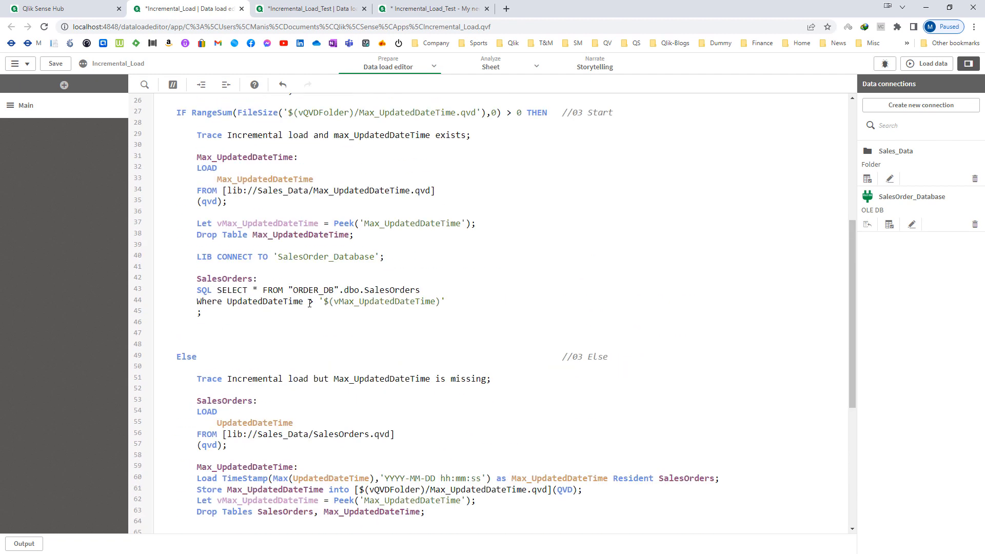
{"action": "left_click", "coordinate": [219, 344]}
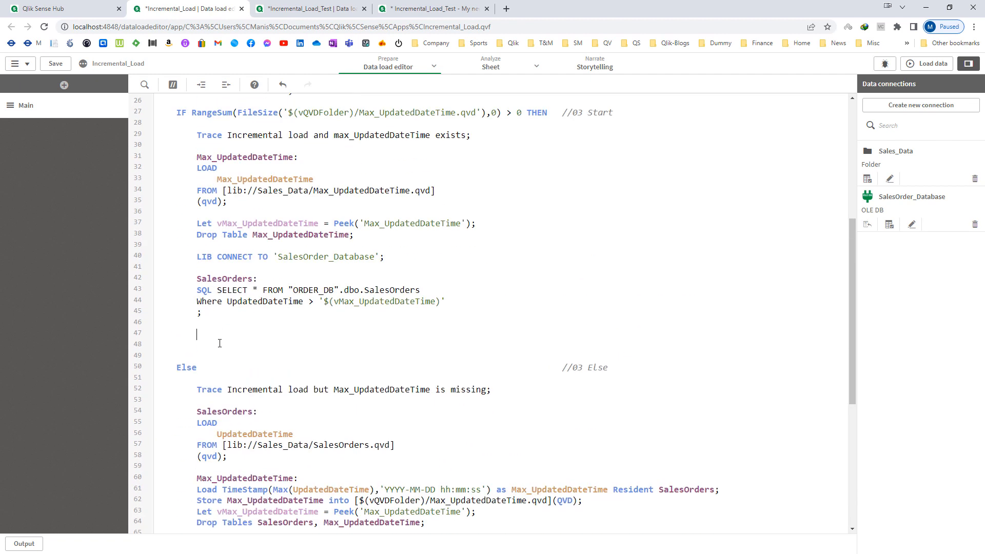
{"action": "key", "text": "ctrl+v"}
Step: Change the copied condition's comment to //04 Start and add blank lines beneath it
{"action": "double_click", "coordinate": [288, 335]}
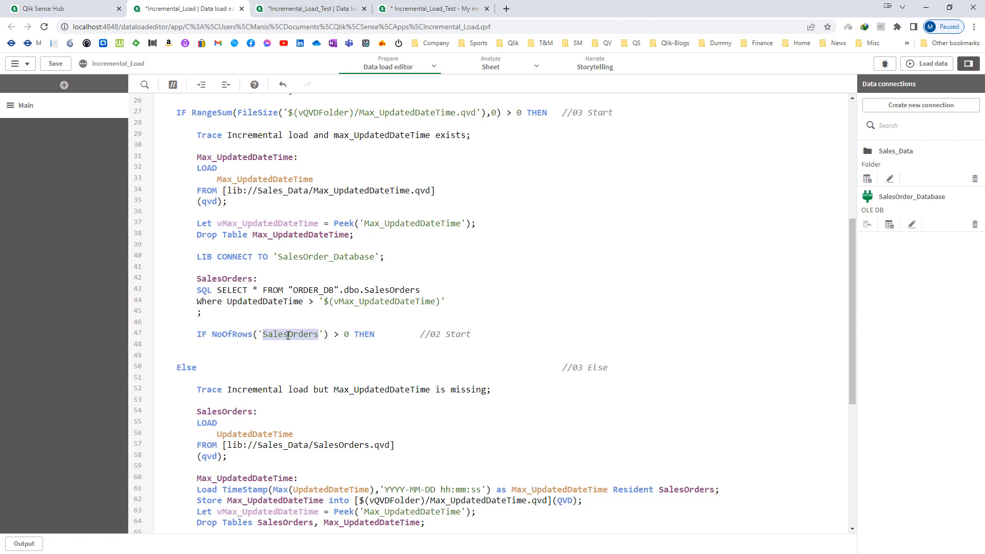
{"action": "left_click", "coordinate": [441, 334]}
{"action": "key", "text": "Return"}
{"action": "key", "text": "Return"}
{"action": "key", "text": "Return"}
{"action": "key", "text": "Return"}
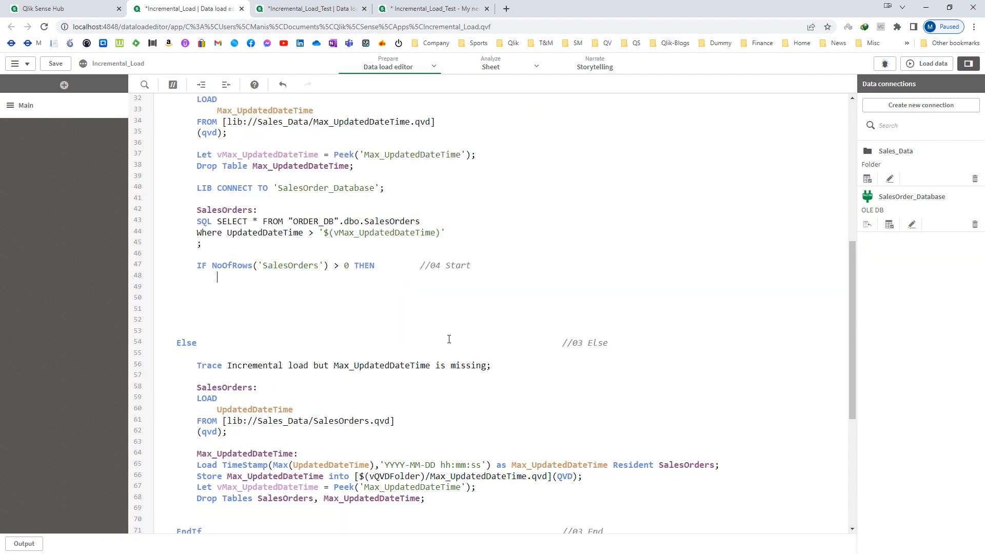
Step: Insert a load script for all fields of SalesOrders.qvd from the Sales_Data connection beneath the //04 Start condition
{"action": "left_click", "coordinate": [868, 178]}
{"action": "left_click", "coordinate": [113, 259]}
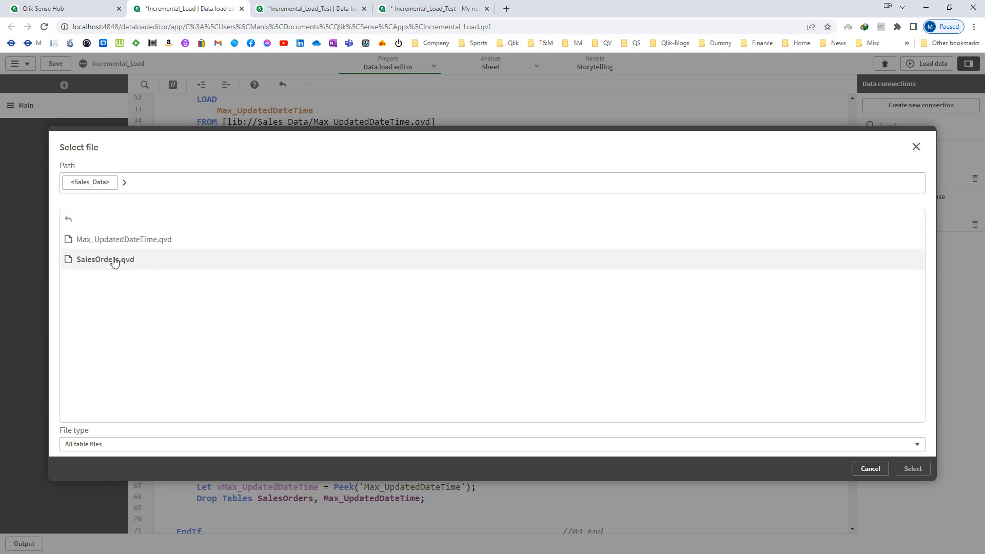
{"action": "left_click", "coordinate": [911, 468]}
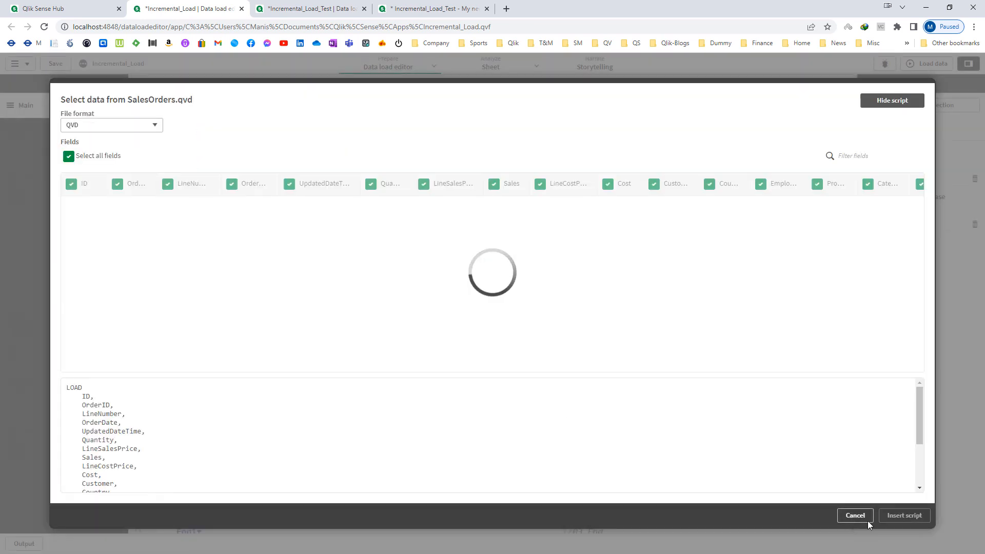
{"action": "left_click", "coordinate": [896, 515]}
{"action": "scroll", "coordinate": [353, 343], "scroll_direction": "up", "scroll_amount": 3}
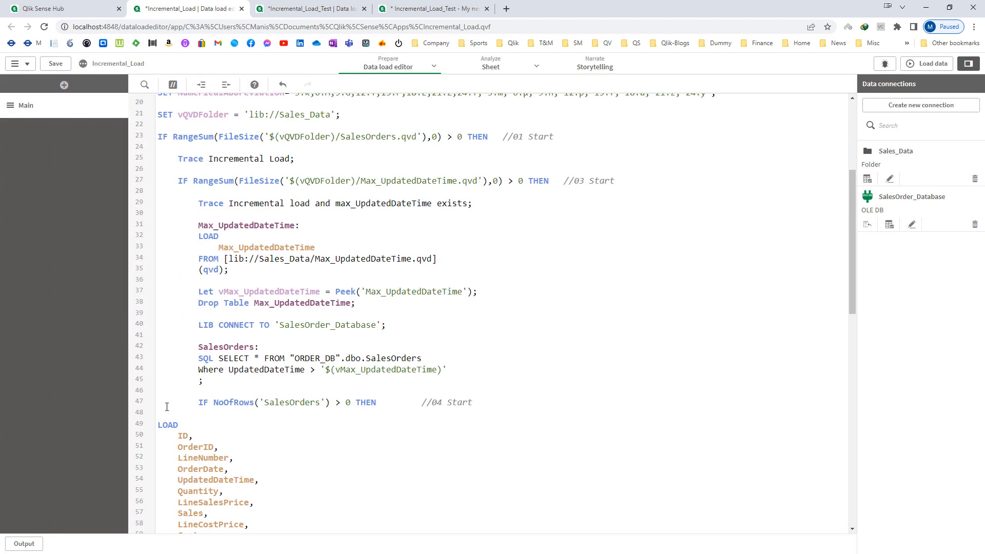
Step: Replace the SalesOrders.qvd field list under //04 Start with * and indent the load statement three levels
{"action": "left_click_drag", "start_coordinate": [179, 436], "coordinate": [241, 471]}
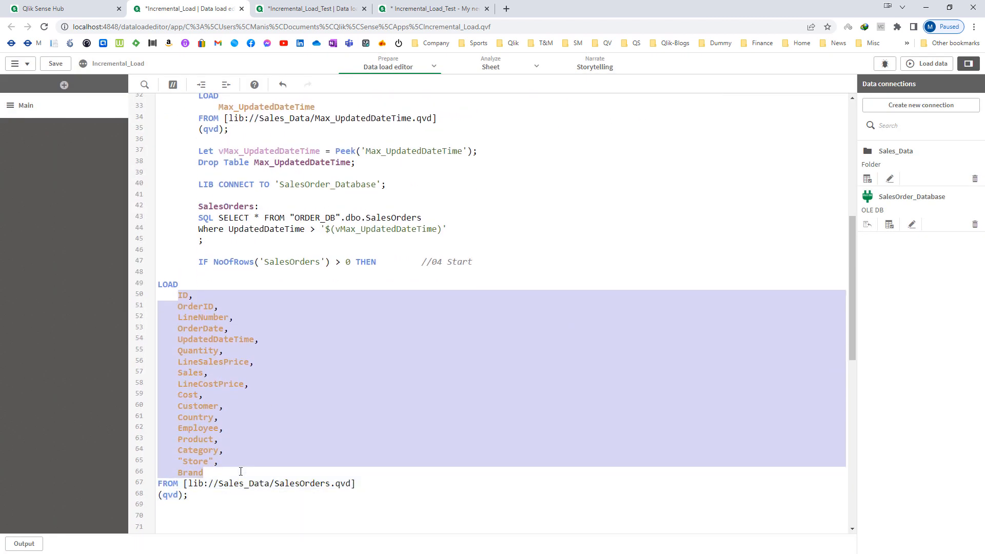
{"action": "type", "text": "*"}
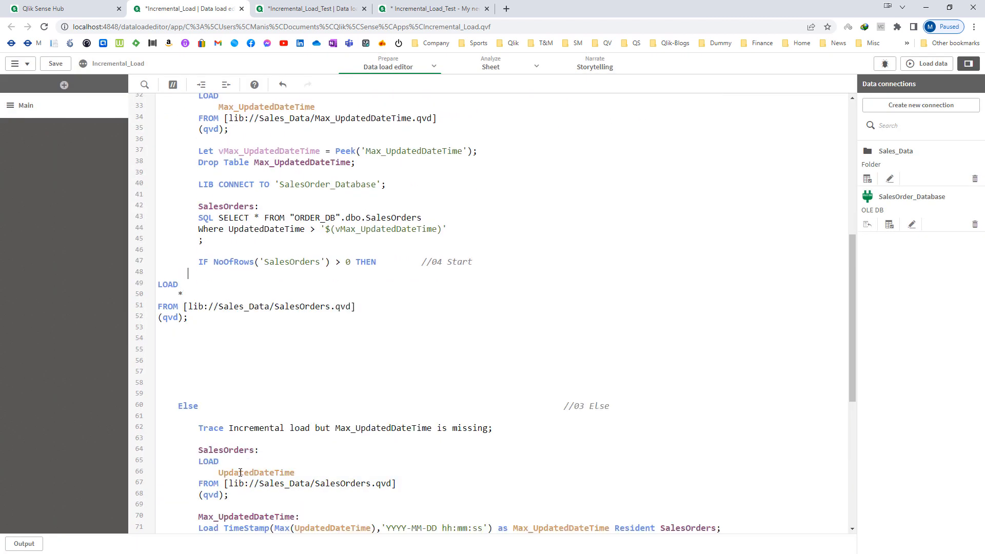
{"action": "key", "text": "shift+Down"}
{"action": "key", "text": "shift+Down"}
{"action": "key", "text": "shift+Down"}
{"action": "key", "text": "shift+Down"}
{"action": "key", "text": "Tab"}
{"action": "key", "text": "Tab"}
{"action": "key", "text": "Tab"}
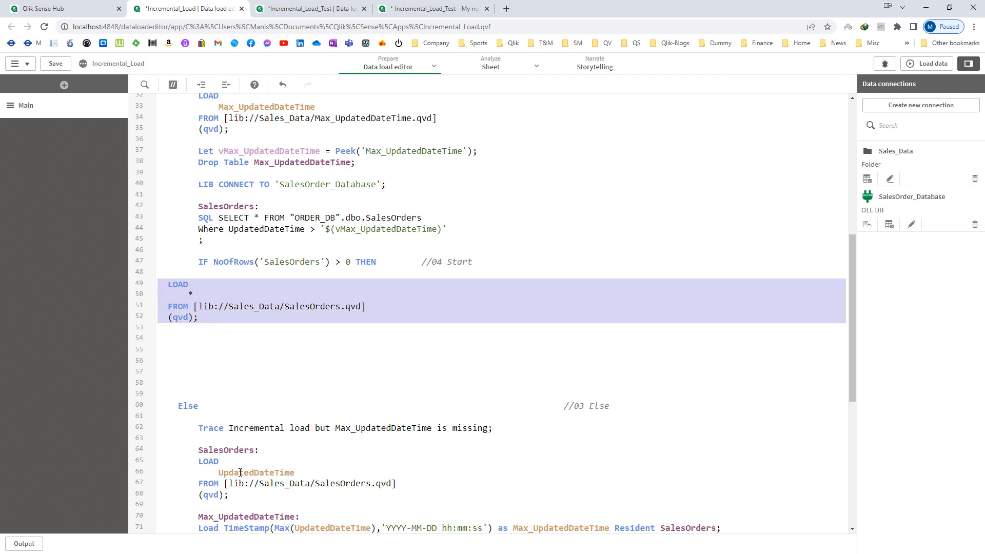
{"action": "key", "text": "Left"}
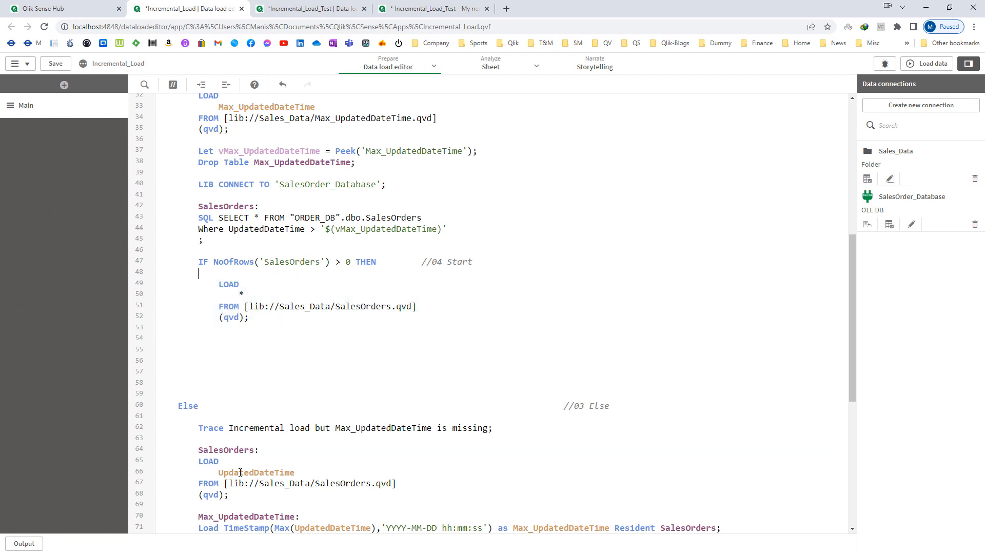
Step: Prefix the SalesOrders.qvd load with a Concatenate(SalesOrders) line
{"action": "key", "text": "Return"}
{"action": "type", "text": "Concatenate("}
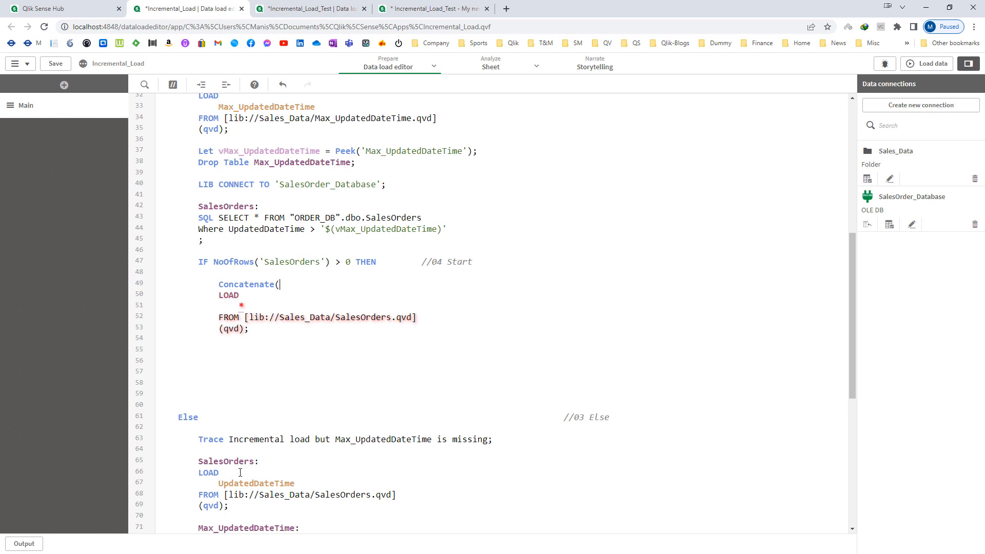
{"action": "scroll", "coordinate": [240, 472], "scroll_direction": "up", "scroll_amount": 2}
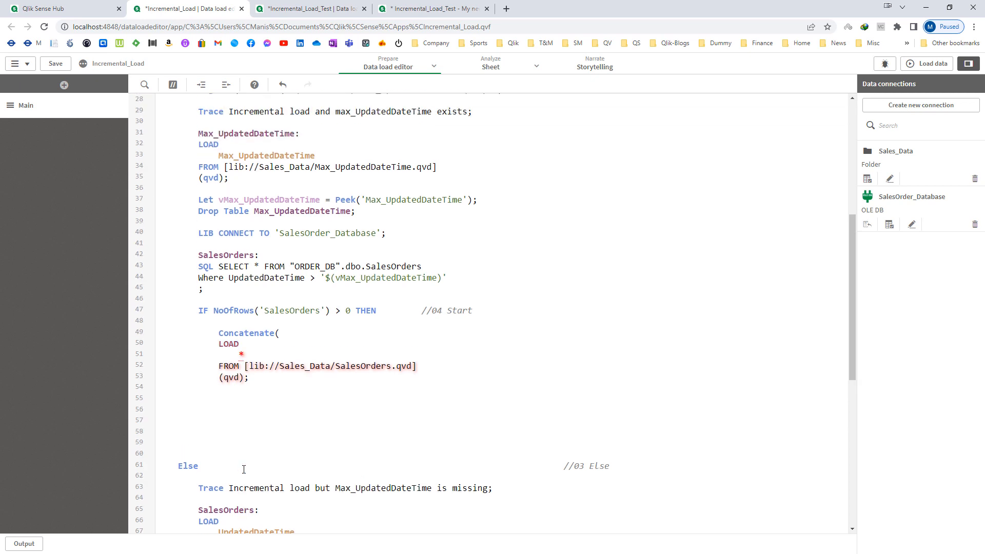
{"action": "double_click", "coordinate": [226, 274]}
{"action": "key", "text": "ctrl+c"}
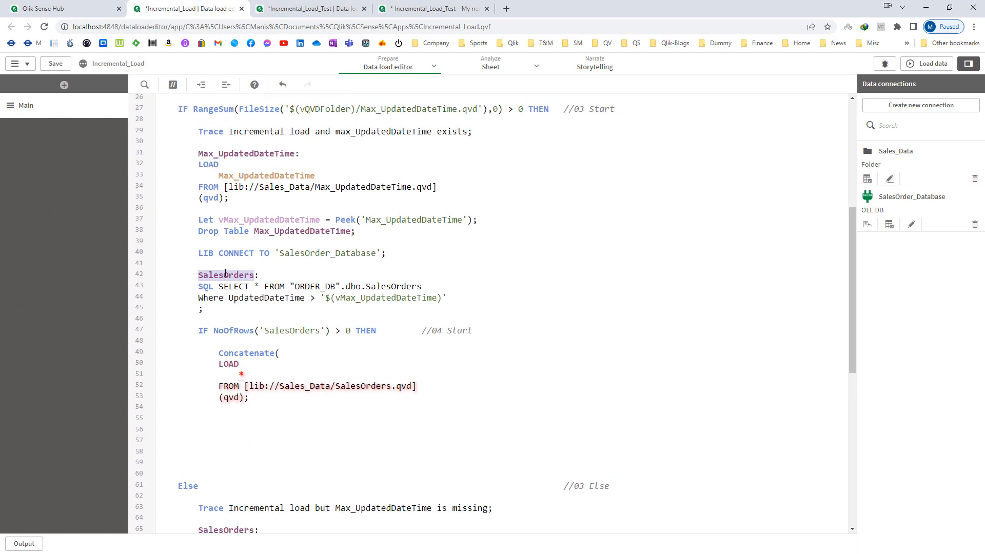
{"action": "left_click", "coordinate": [287, 359]}
{"action": "key", "text": "ctrl+v"}
{"action": "type", "text": ")"}
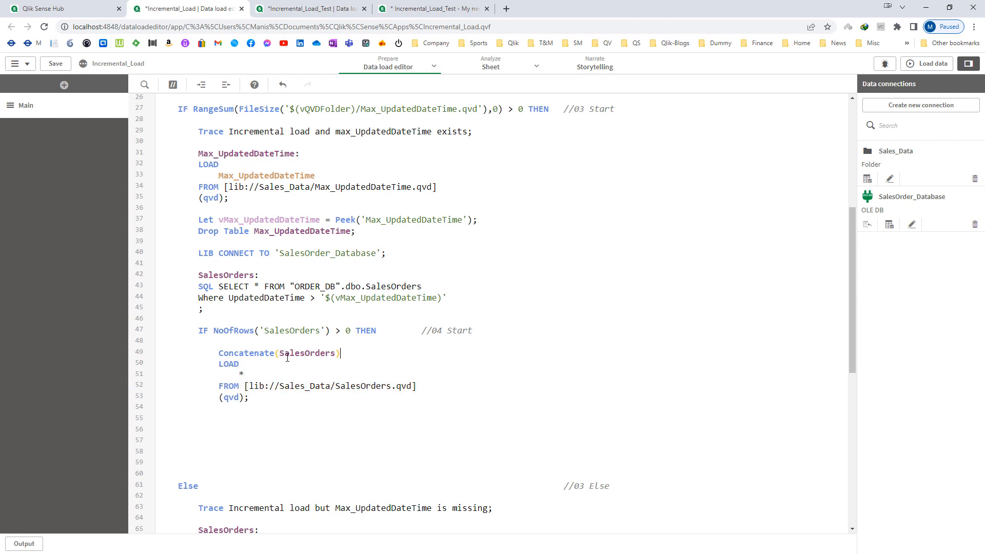
Step: Close the //04 Start condition with an ENDIF beneath the concatenated load
{"action": "key", "text": "Return"}
{"action": "key", "text": "Tab"}
{"action": "key", "text": "Tab"}
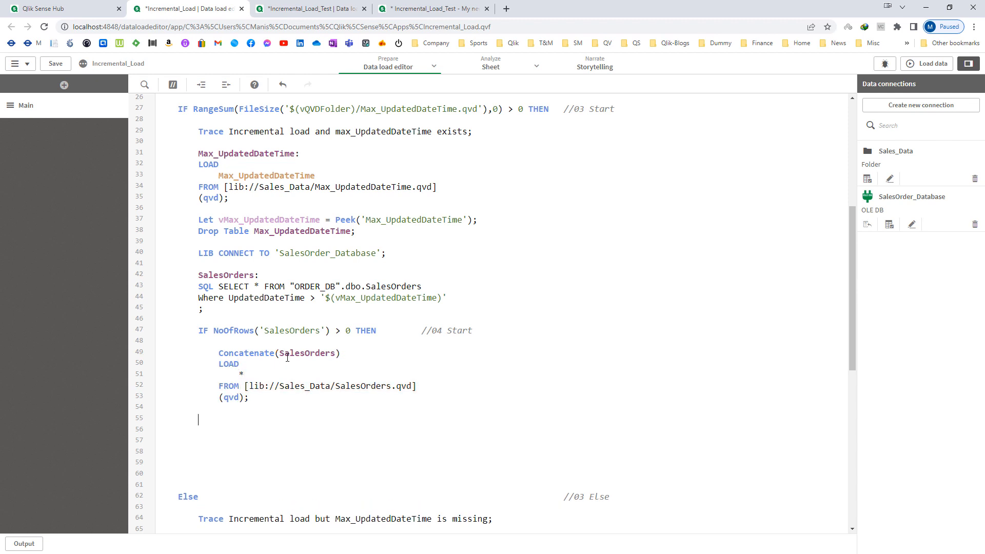
{"action": "type", "text": "EndIf"}
Step: Copy the Store SalesOrders statement from the Full Load section to below the concatenated load, above the new ENDIF
{"action": "scroll", "coordinate": [197, 414], "scroll_direction": "down", "scroll_amount": 8}
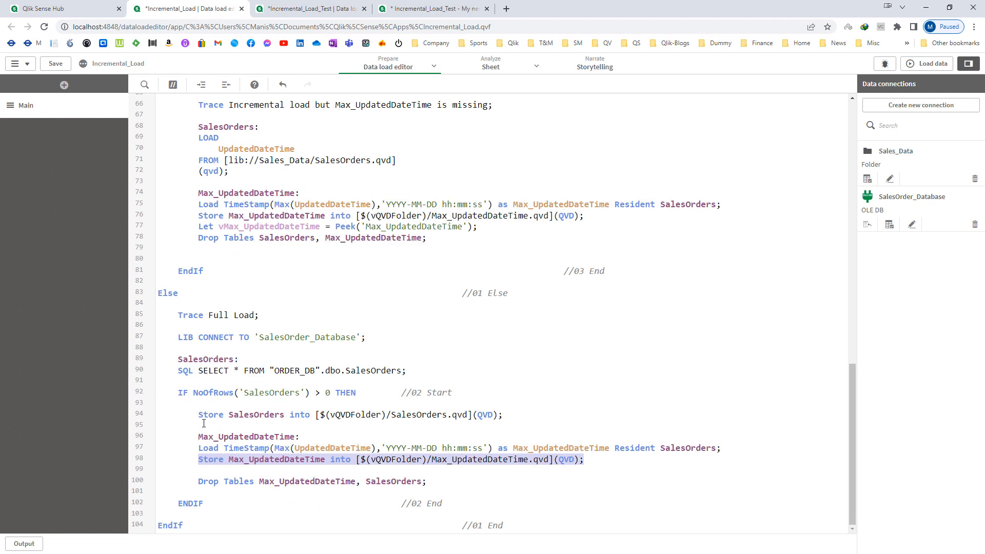
{"action": "left_click_drag", "start_coordinate": [198, 414], "coordinate": [506, 415]}
{"action": "key", "text": "ctrl+c"}
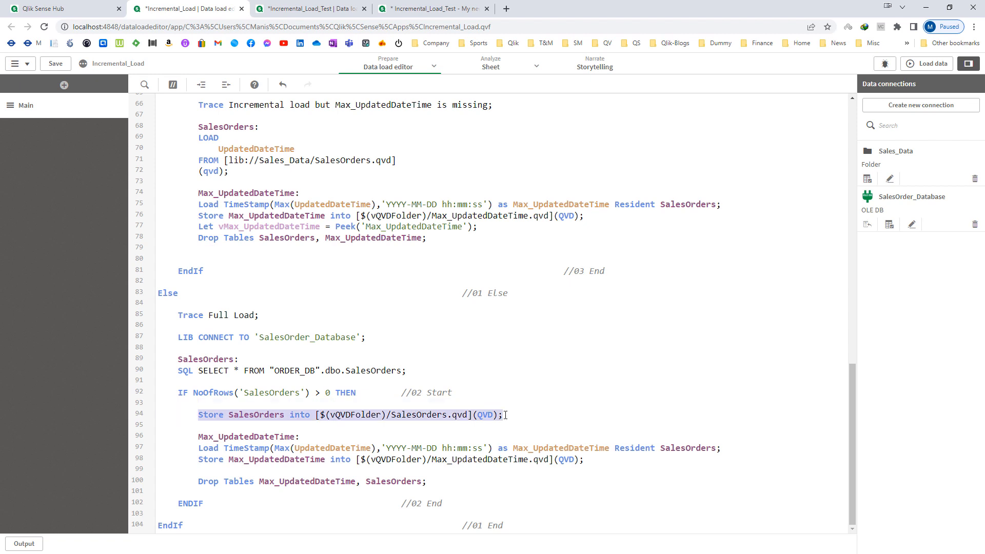
{"action": "scroll", "coordinate": [504, 415], "scroll_direction": "up", "scroll_amount": 8}
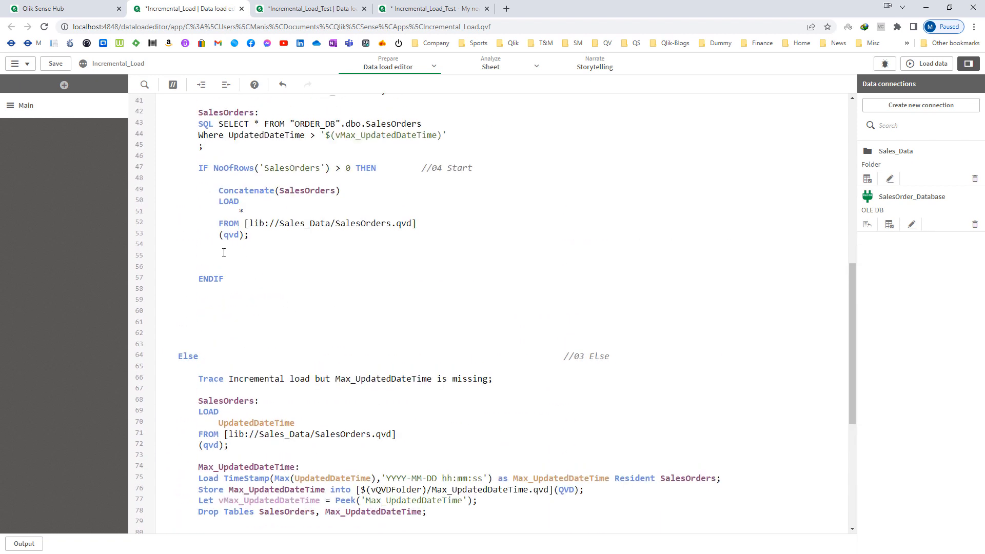
{"action": "left_click", "coordinate": [224, 250]}
{"action": "key", "text": "ctrl+v"}
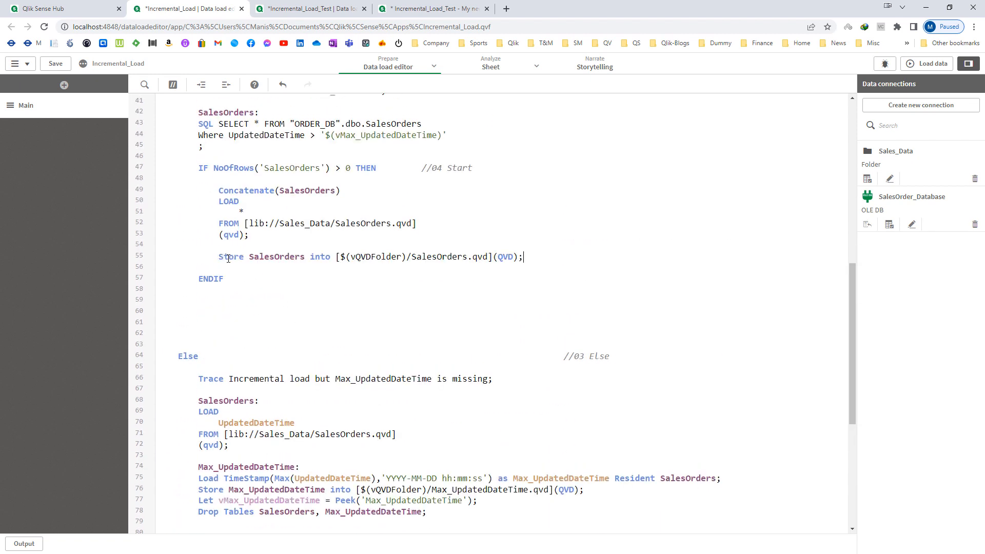
Step: Copy the Max_UpdatedDateTime load, store and Drop Tables statements from the Full Load section to below the incremental Store SalesOrders line
{"action": "scroll", "coordinate": [315, 423], "scroll_direction": "down", "scroll_amount": 8}
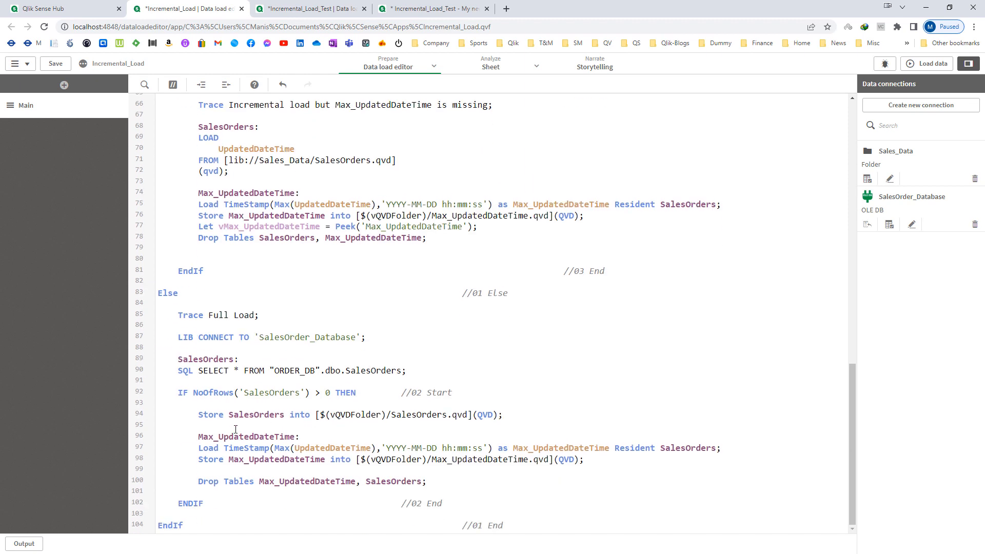
{"action": "left_click_drag", "start_coordinate": [199, 436], "coordinate": [594, 477]}
{"action": "key", "text": "ctrl+c"}
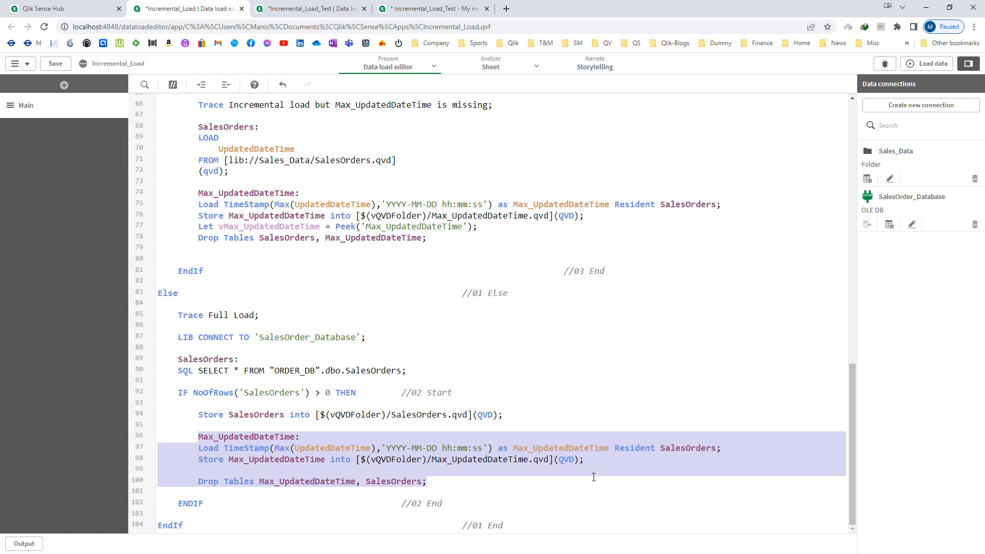
{"action": "scroll", "coordinate": [276, 401], "scroll_direction": "up", "scroll_amount": 3}
{"action": "scroll", "coordinate": [266, 380], "scroll_direction": "up", "scroll_amount": 3}
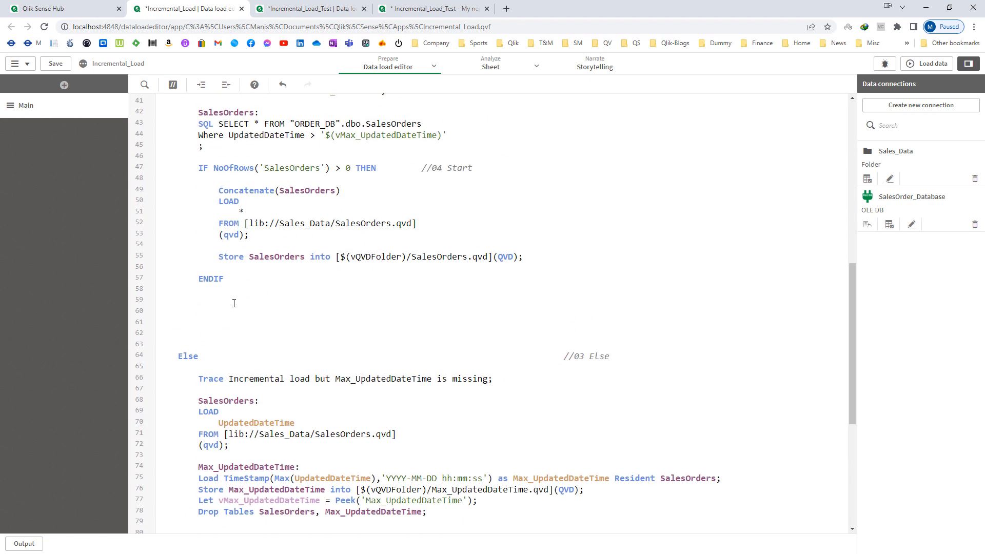
{"action": "key", "text": "Return"}
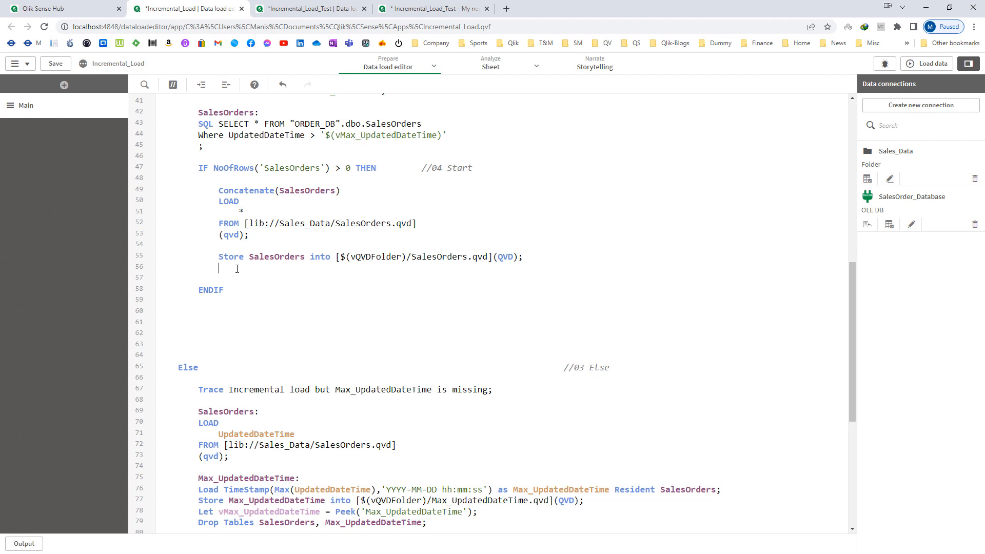
{"action": "key", "text": "ctrl+v"}
Step: Indent the copied Load TimeStamp, Store and Drop Tables lines one level to align with the Max_UpdatedDateTime label
{"action": "key", "text": "Up"}
{"action": "key", "text": "Up"}
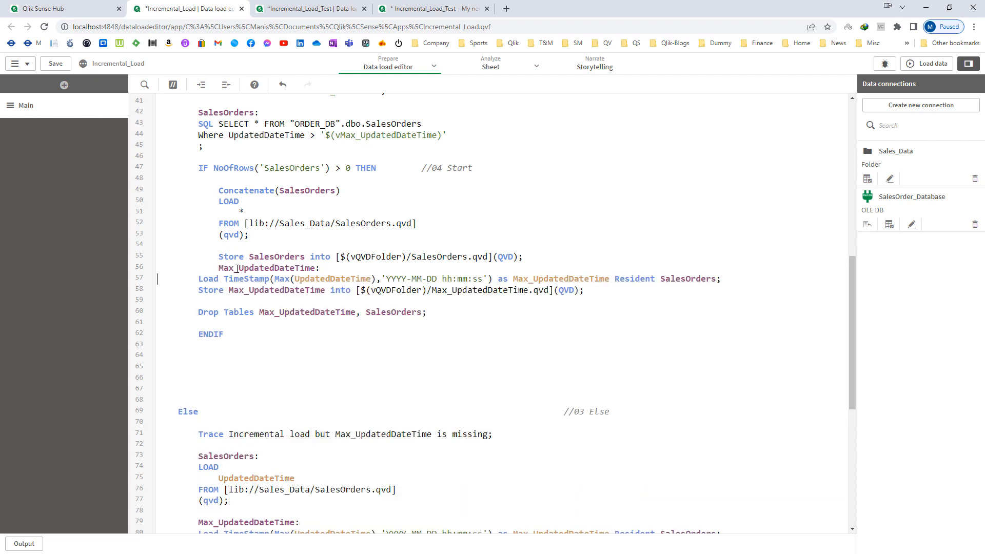
{"action": "key", "text": "shift+Down"}
{"action": "key", "text": "shift+Down"}
{"action": "key", "text": "shift+Down"}
{"action": "key", "text": "shift+Down"}
{"action": "key", "text": "shift+Down"}
{"action": "key", "text": "shift+Up"}
{"action": "key", "text": "Tab"}
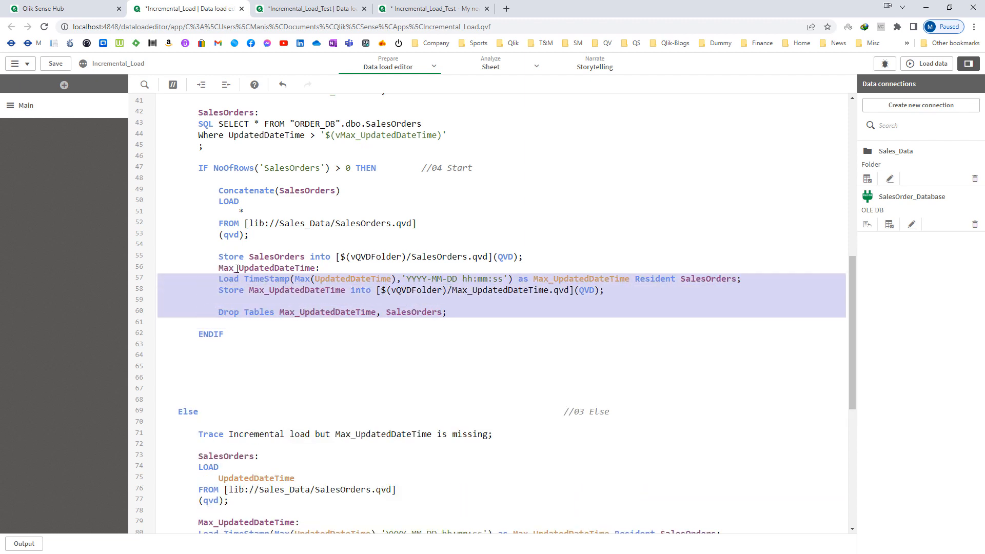
{"action": "key", "text": "Right"}
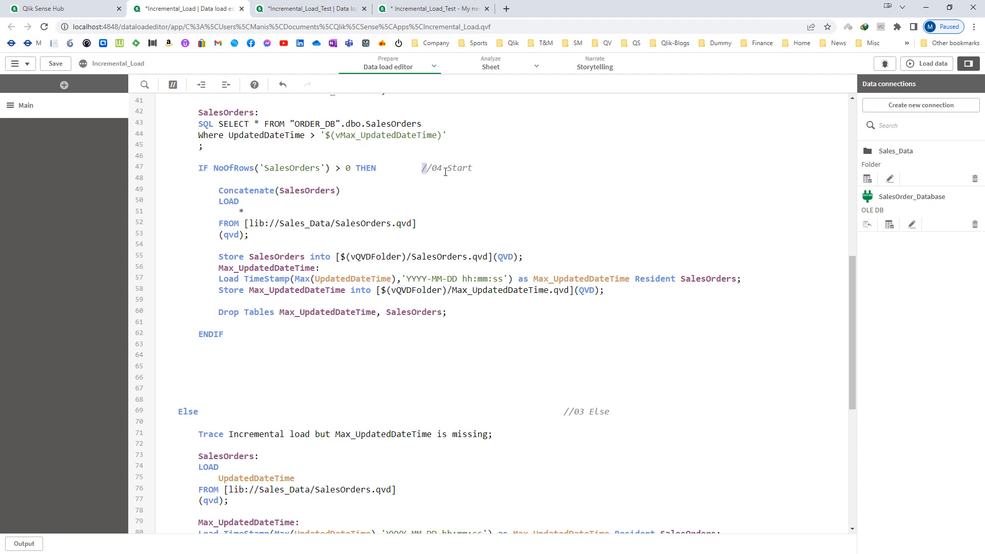
Step: Copy the //04 Start comment to the new ENDIF line and change it to //04 End
{"action": "left_click_drag", "start_coordinate": [421, 168], "coordinate": [473, 164]}
{"action": "key", "text": "ctrl+c"}
{"action": "left_click", "coordinate": [386, 325]}
{"action": "key", "text": "ctrl+v"}
{"action": "key", "text": "ctrl+Left"}
{"action": "key", "text": "ctrl+shift+Right"}
{"action": "type", "text": "End"}
Step: Delete the surplus blank lines between the //04 End line and the //03 Else line
{"action": "double_click", "coordinate": [279, 170]}
{"action": "scroll", "coordinate": [300, 198], "scroll_direction": "up", "scroll_amount": 2}
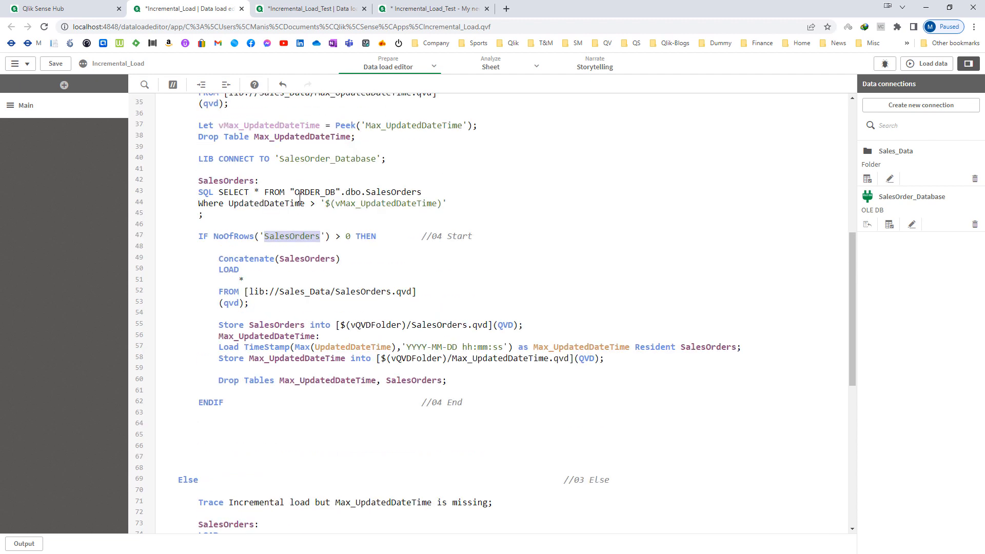
{"action": "scroll", "coordinate": [300, 198], "scroll_direction": "down", "scroll_amount": 2}
{"action": "left_click", "coordinate": [221, 354]}
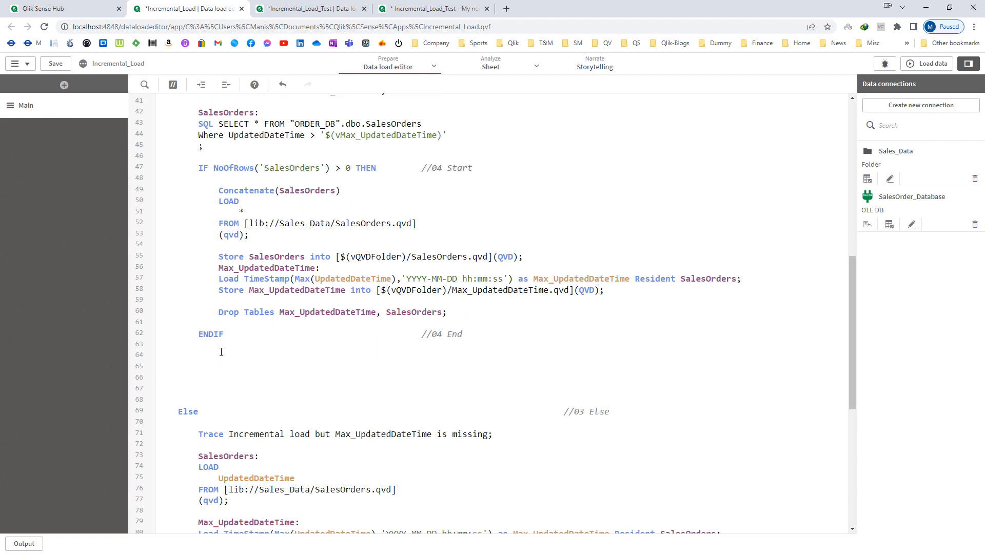
{"action": "key", "text": "shift+Down"}
{"action": "key", "text": "shift+Down"}
{"action": "key", "text": "shift+Down"}
{"action": "key", "text": "shift+Down"}
{"action": "key", "text": "Delete"}
{"action": "key", "text": "shift+Down"}
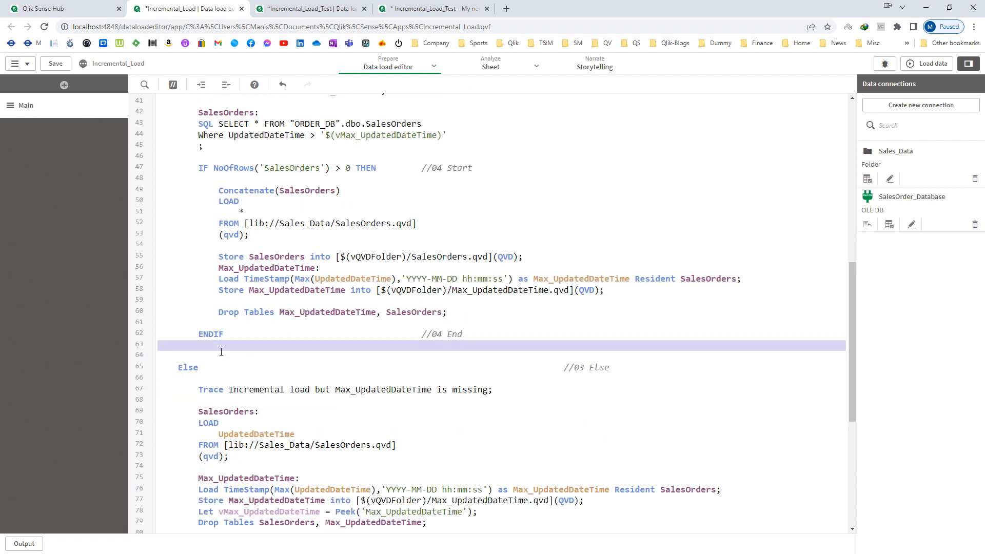
{"action": "key", "text": "Delete"}
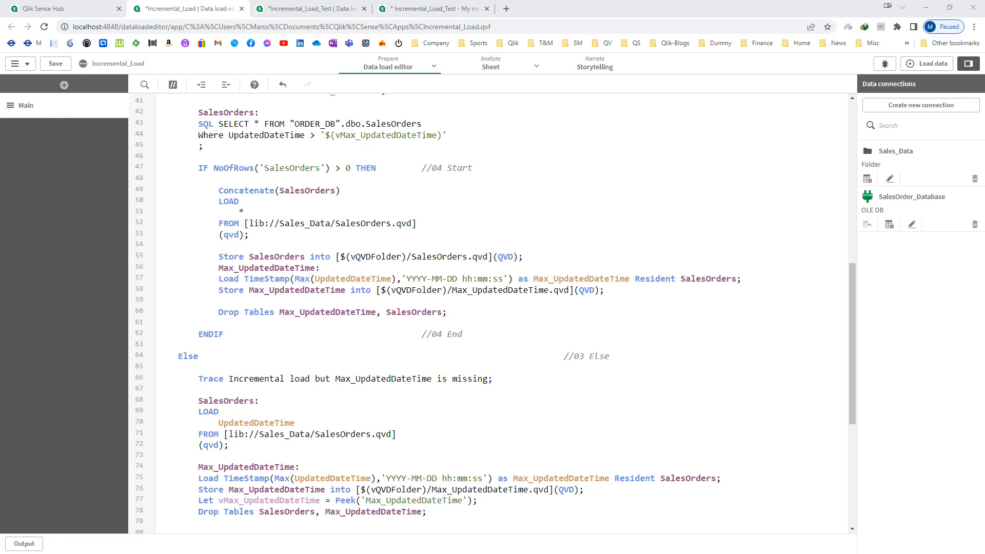
Step: Load the Incremental_Load data, check the SalesOrders lines fetched and dismiss the progress report on completion
{"action": "left_click", "coordinate": [927, 64]}
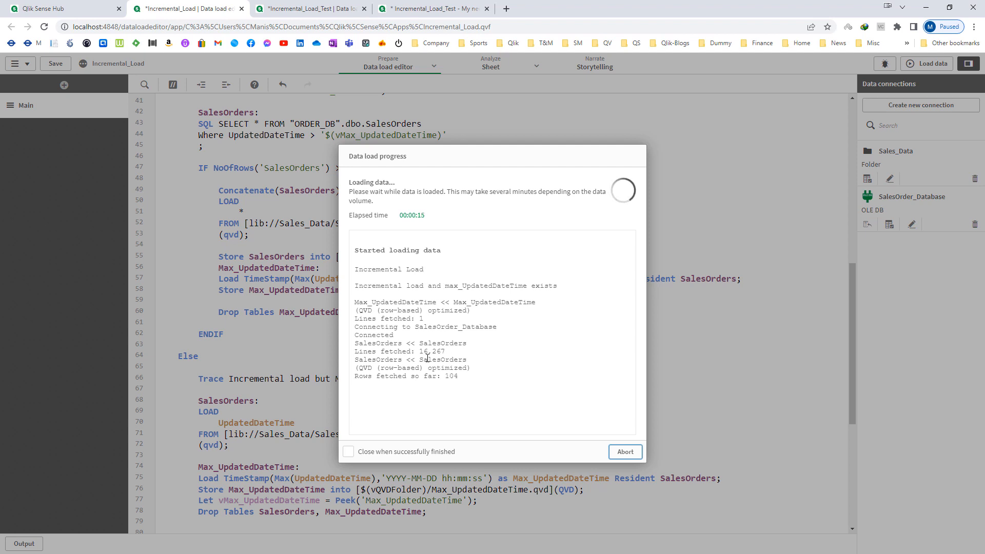
{"action": "left_click_drag", "start_coordinate": [419, 352], "coordinate": [472, 357]}
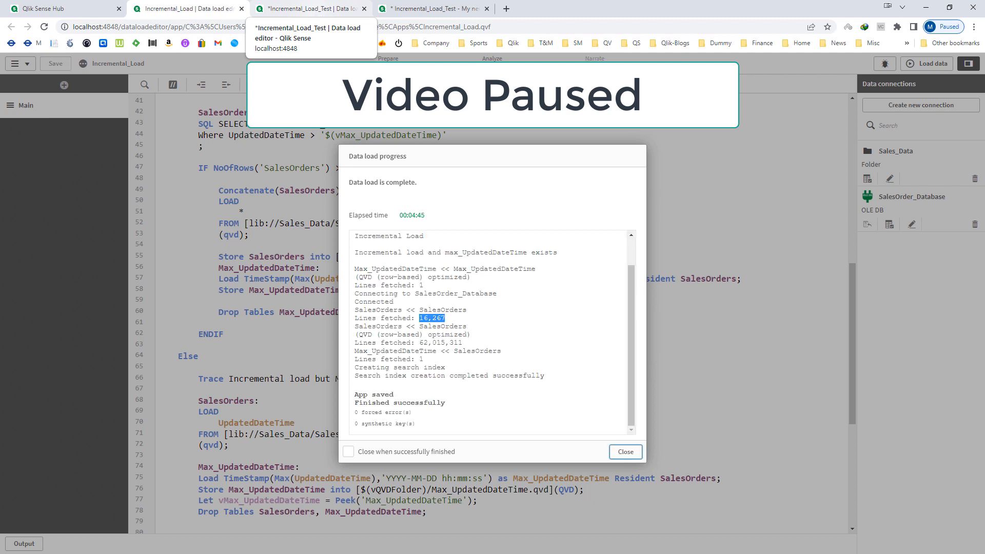
{"action": "left_click", "coordinate": [621, 453]}
{"action": "left_click", "coordinate": [620, 453]}
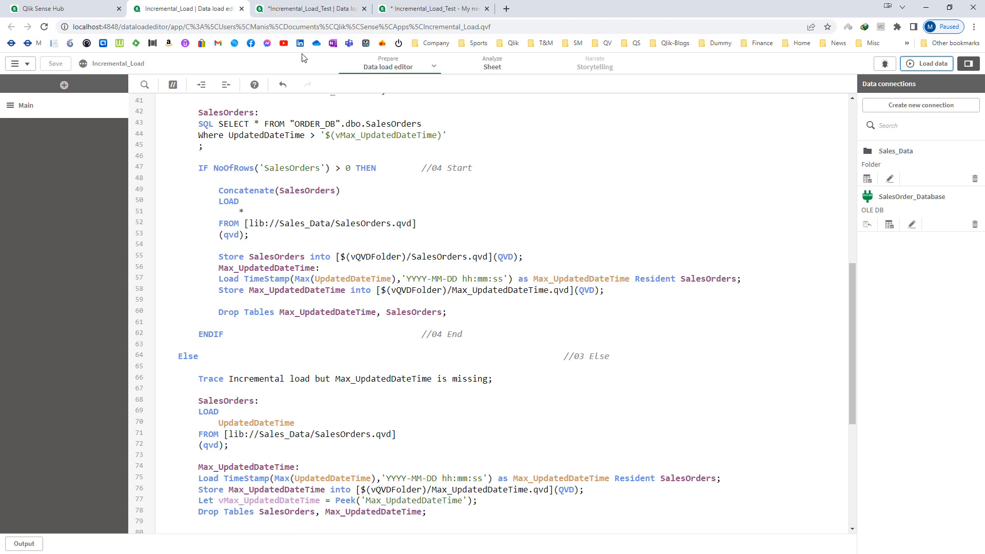
Step: Switch to the Incremental_Load_Test app and start its data load
{"action": "left_click", "coordinate": [302, 10]}
{"action": "left_click", "coordinate": [919, 64]}
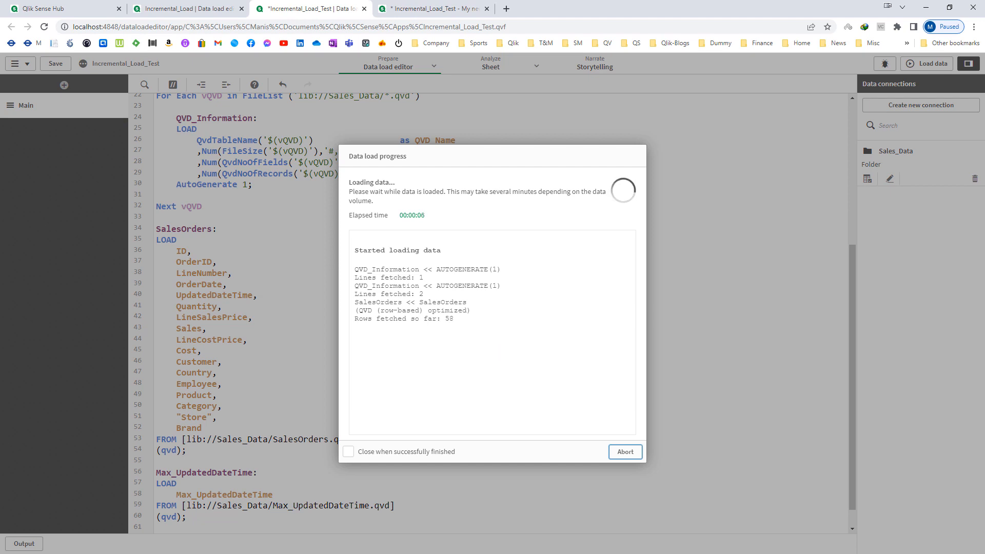
Step: Switch to RecordCount.xlsx in Excel and enter 00:04:45 as the Time Taken for the Incremental Load row
{"action": "key", "text": "alt+Tab"}
{"action": "left_click", "coordinate": [683, 358]}
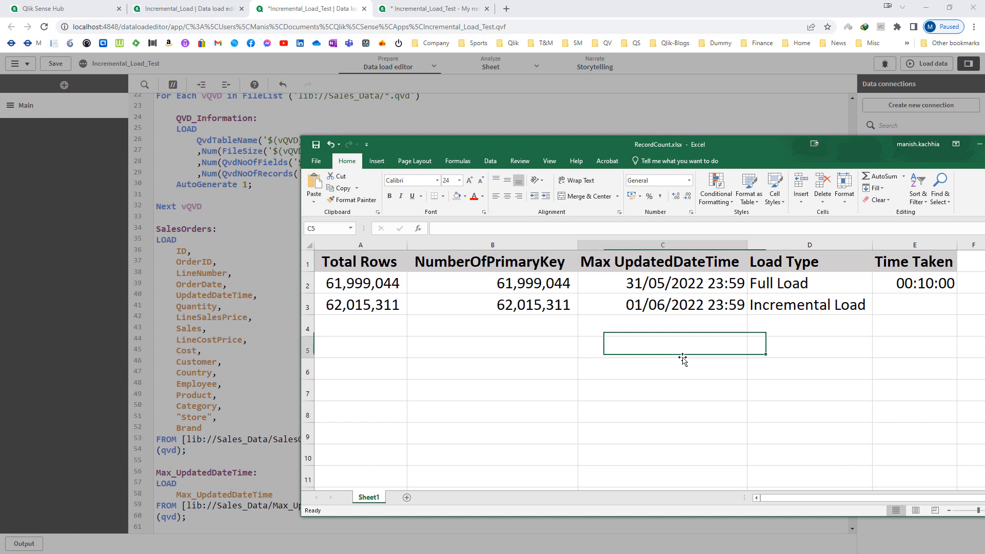
{"action": "key", "text": "Up"}
{"action": "key", "text": "Up"}
{"action": "key", "text": "Right"}
{"action": "key", "text": "Right"}
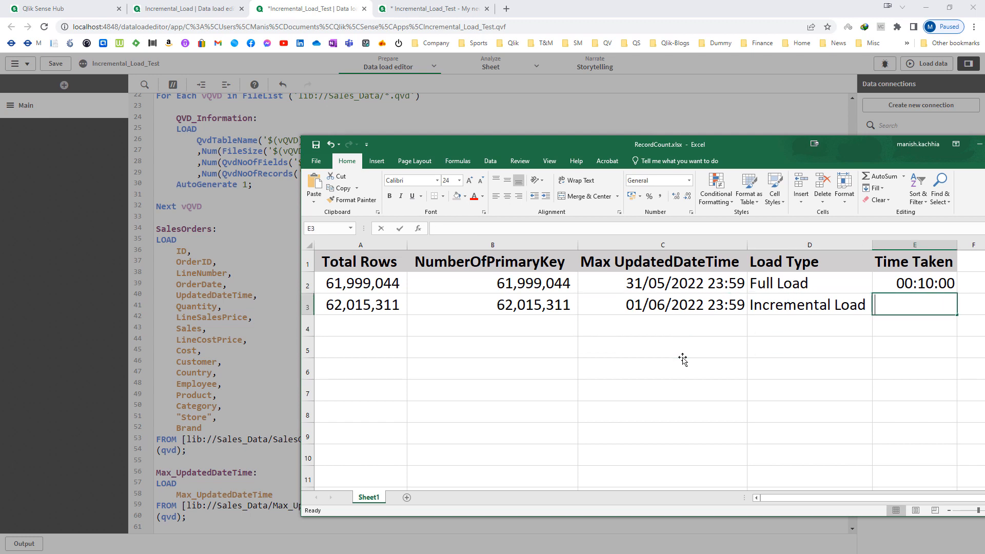
{"action": "type", "text": "00:04:45"}
{"action": "key", "text": "Return"}
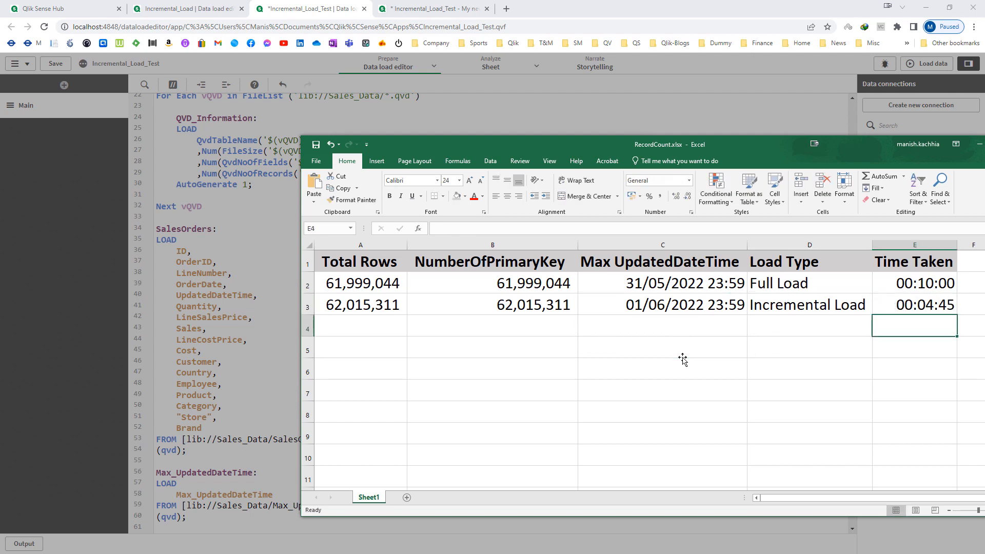
{"action": "key", "text": "Up"}
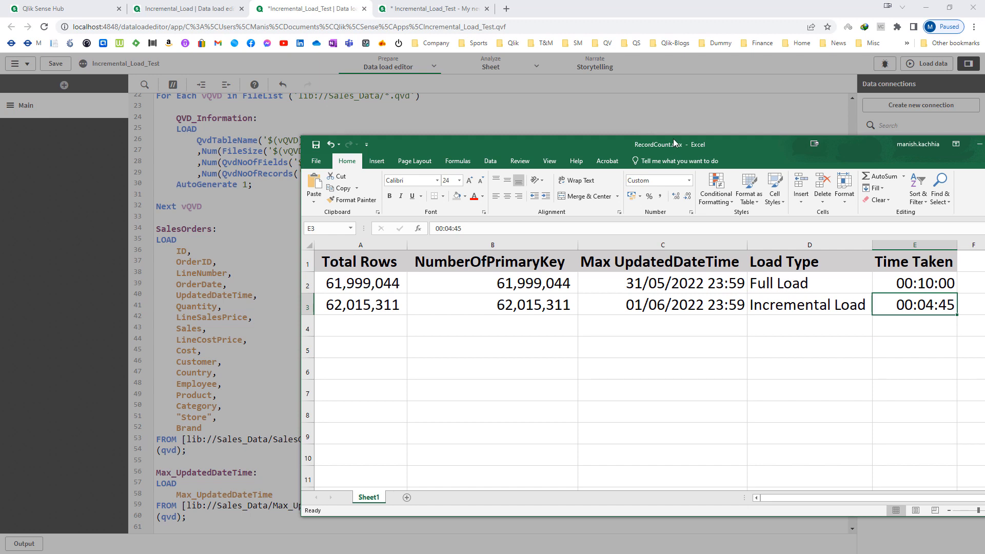
{"action": "left_click_drag", "start_coordinate": [674, 143], "coordinate": [590, 131]}
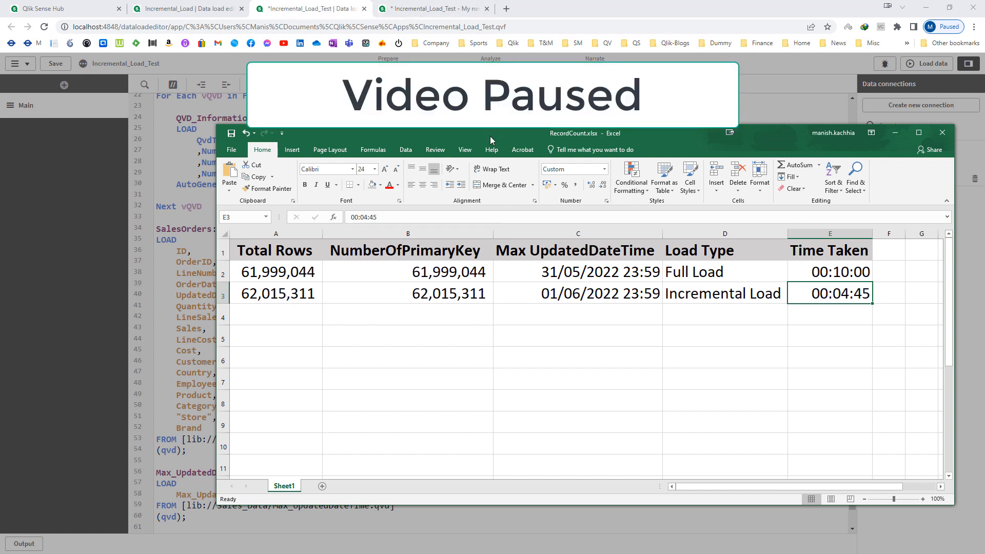
Step: Return to the Incremental_Load_Test app in Qlik Sense and check the SalesOrders lines fetched by the test load
{"action": "key", "text": "alt+Tab"}
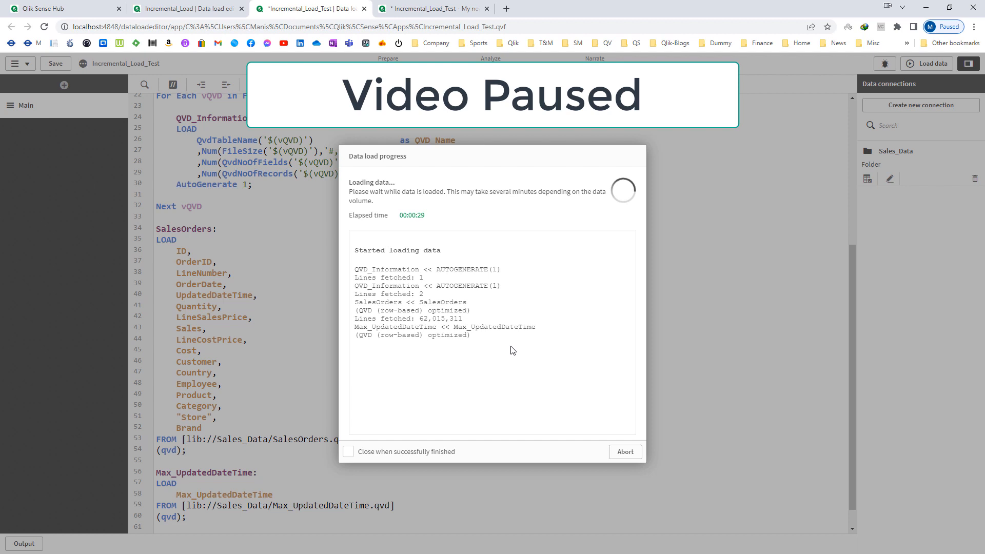
{"action": "left_click_drag", "start_coordinate": [419, 318], "coordinate": [462, 318]}
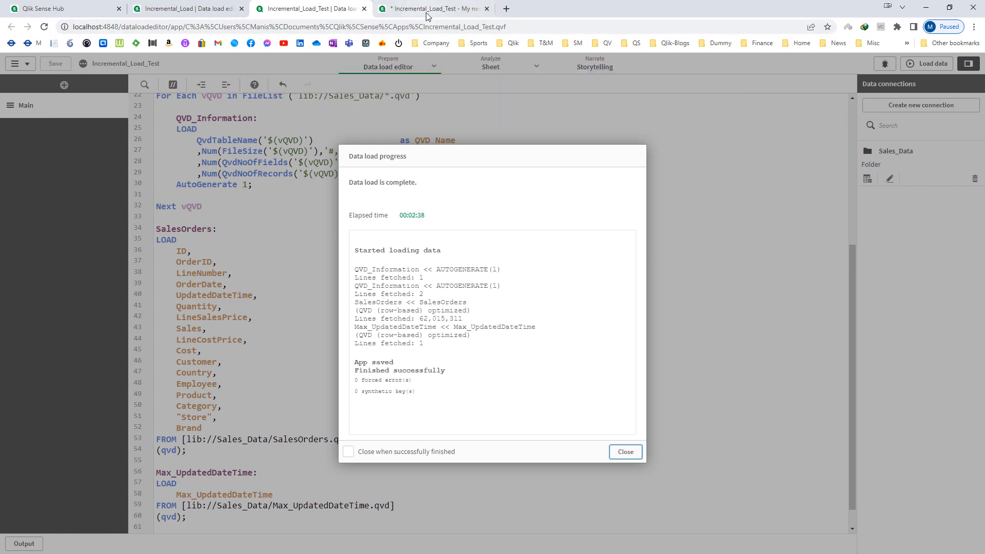
Step: Check the record counts on the Incremental_Load_Test sheet, and return to the Incremental_Load script to review its QVD file-size conditions
{"action": "left_click", "coordinate": [426, 15]}
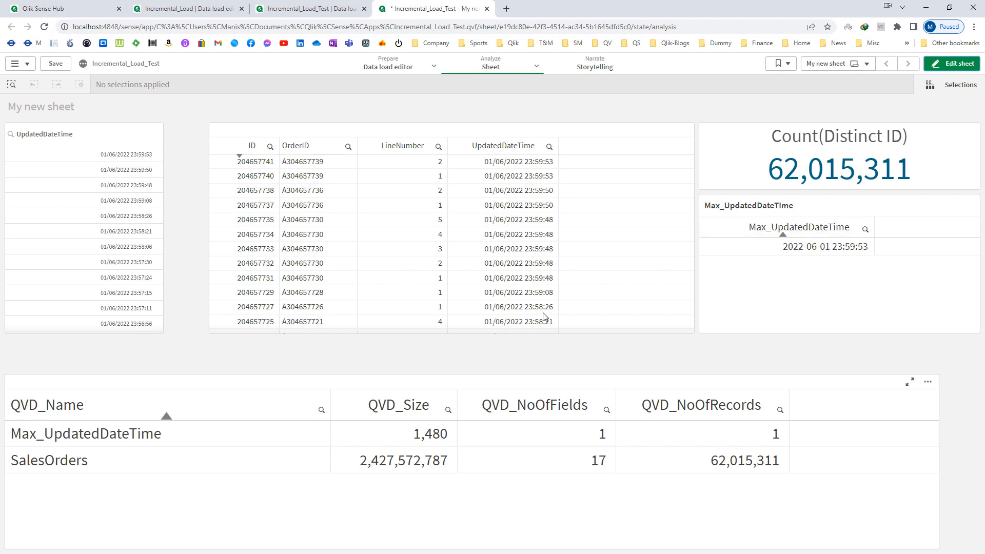
{"action": "left_click", "coordinate": [205, 16]}
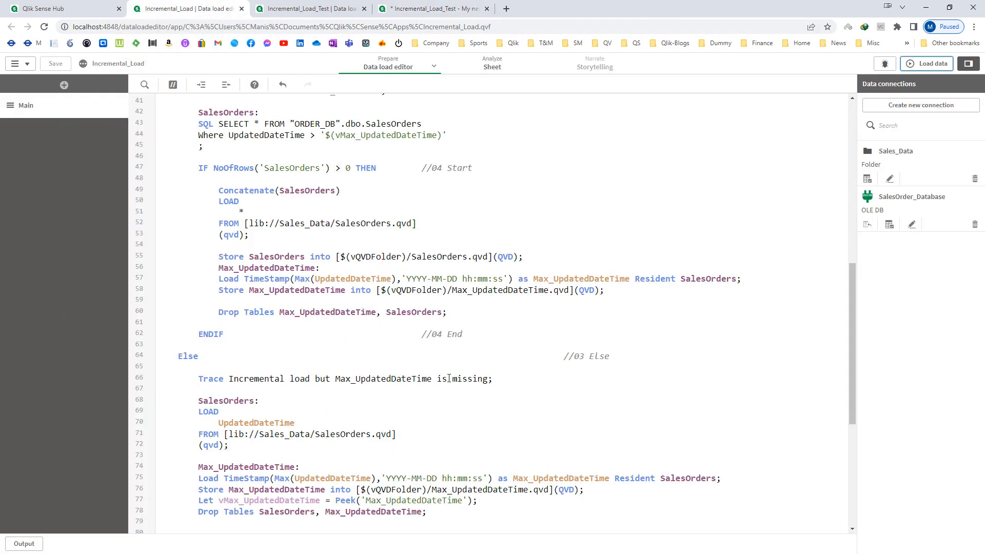
{"action": "scroll", "coordinate": [450, 378], "scroll_direction": "down", "scroll_amount": 2}
{"action": "scroll", "coordinate": [449, 378], "scroll_direction": "up", "scroll_amount": 8}
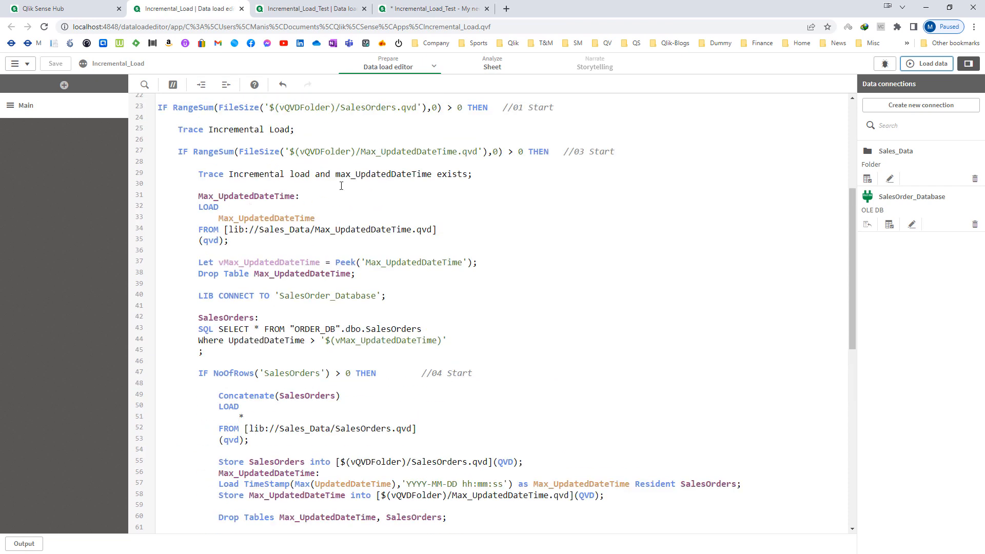
{"action": "left_click", "coordinate": [366, 109]}
{"action": "double_click", "coordinate": [383, 152]}
Step: Insert blank lines before the //03 EndIf in the branch for a missing Max_UpdatedDateTime
{"action": "scroll", "coordinate": [315, 236], "scroll_direction": "down", "scroll_amount": 8}
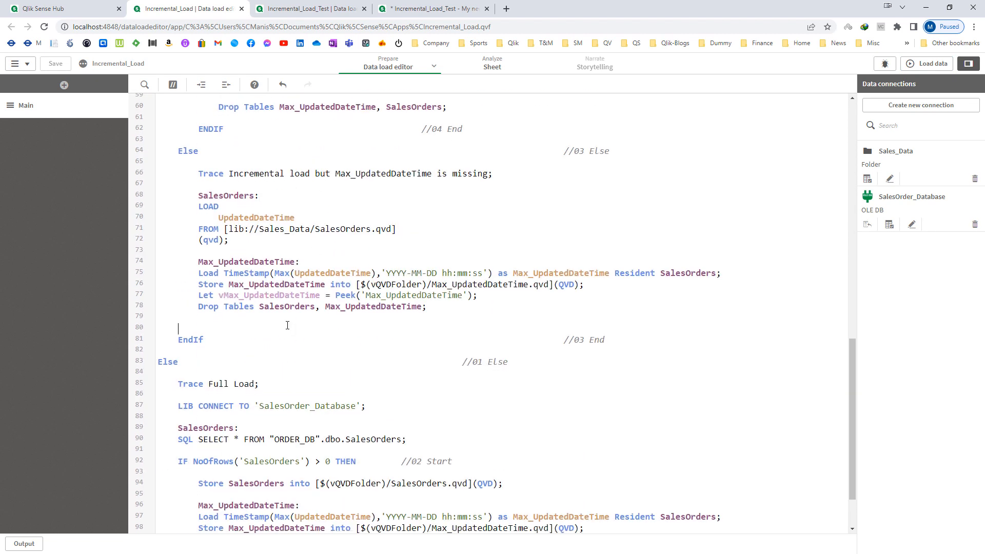
{"action": "left_click", "coordinate": [287, 326]}
{"action": "key", "text": "Return"}
{"action": "key", "text": "Return"}
{"action": "key", "text": "Up"}
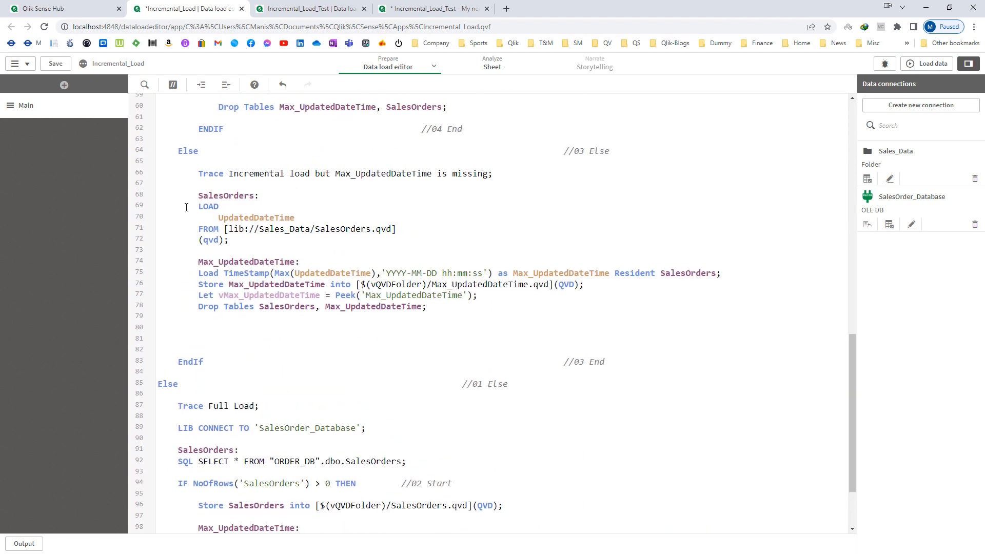
Step: Examine the SalesOrders load of UpdatedDateTime in the //03 Else branch and the incremental statements in the branch above
{"action": "left_click_drag", "start_coordinate": [198, 197], "coordinate": [237, 245]}
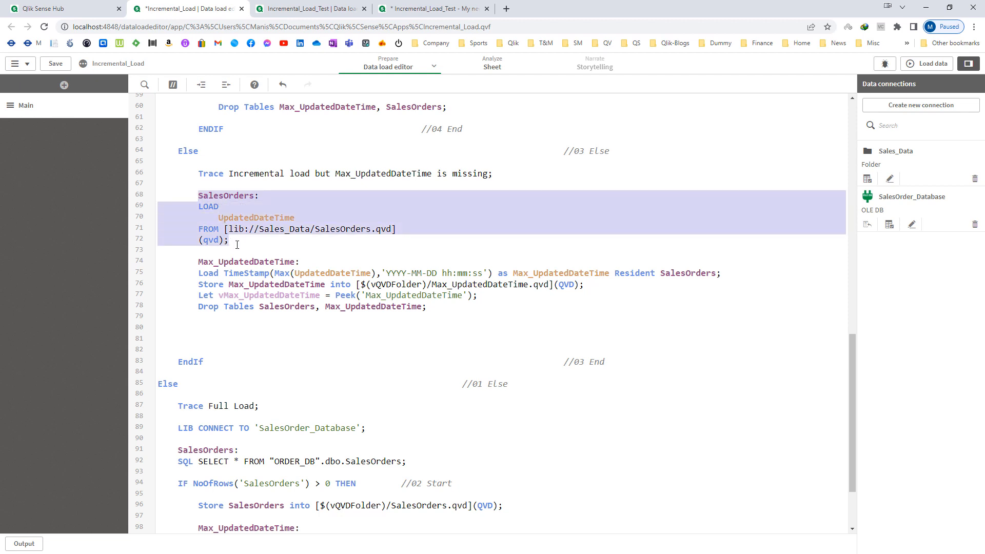
{"action": "left_click", "coordinate": [238, 245]}
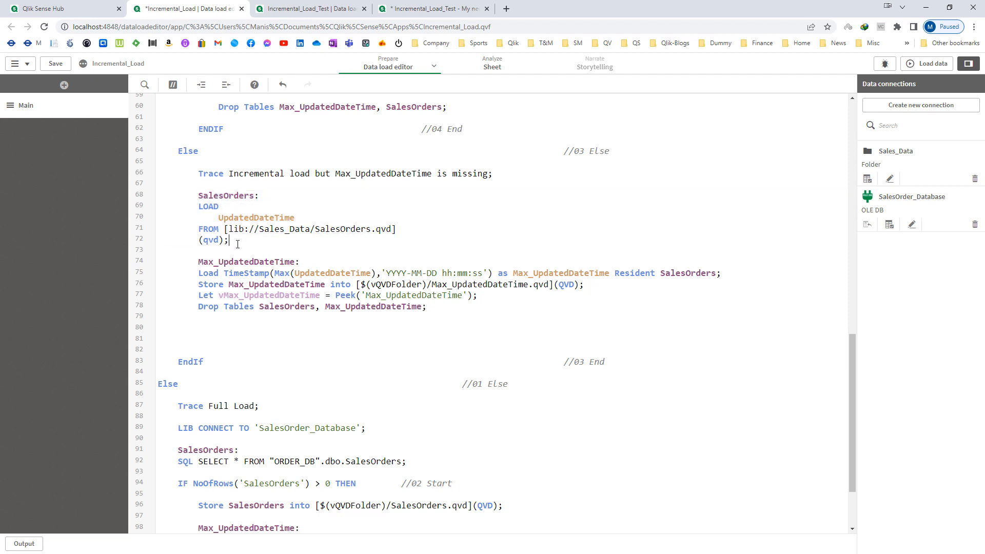
{"action": "double_click", "coordinate": [252, 220]}
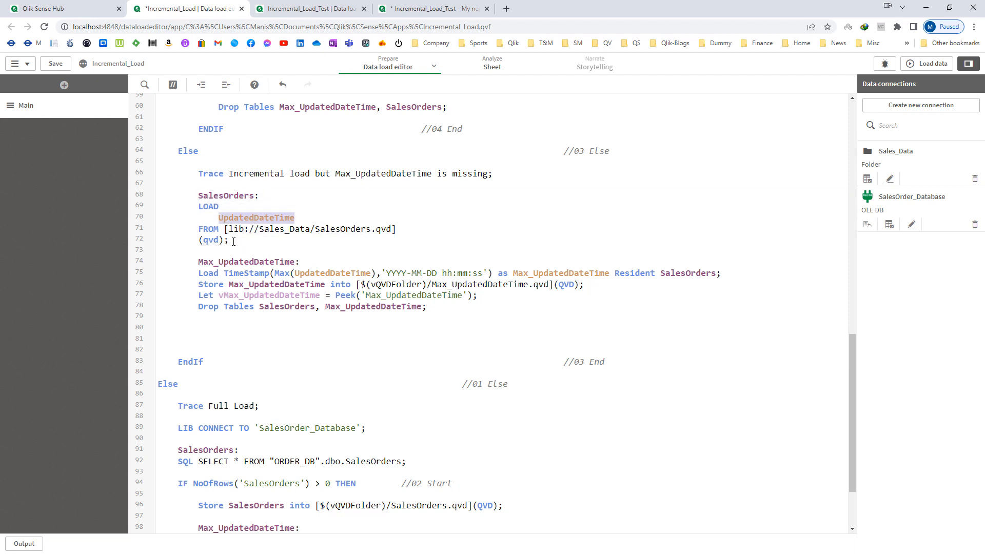
{"action": "double_click", "coordinate": [212, 197]}
{"action": "scroll", "coordinate": [244, 266], "scroll_direction": "up", "scroll_amount": 10}
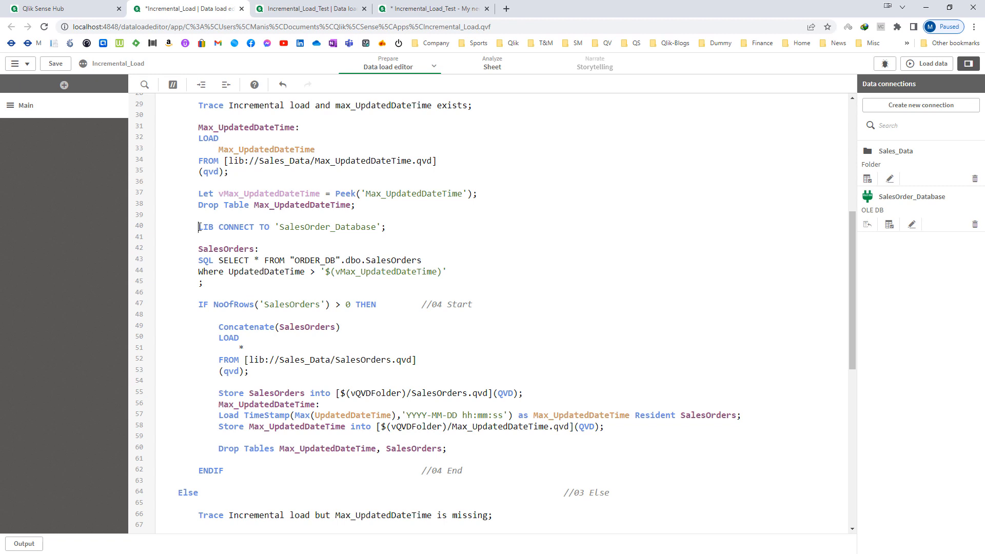
Step: Copy the incremental block from LIB CONNECT through Drop Tables into the //03 Else branch, removing the surplus blank line after it
{"action": "left_click_drag", "start_coordinate": [201, 227], "coordinate": [453, 453]}
{"action": "key", "text": "ctrl+c"}
{"action": "scroll", "coordinate": [464, 437], "scroll_direction": "down", "scroll_amount": 7}
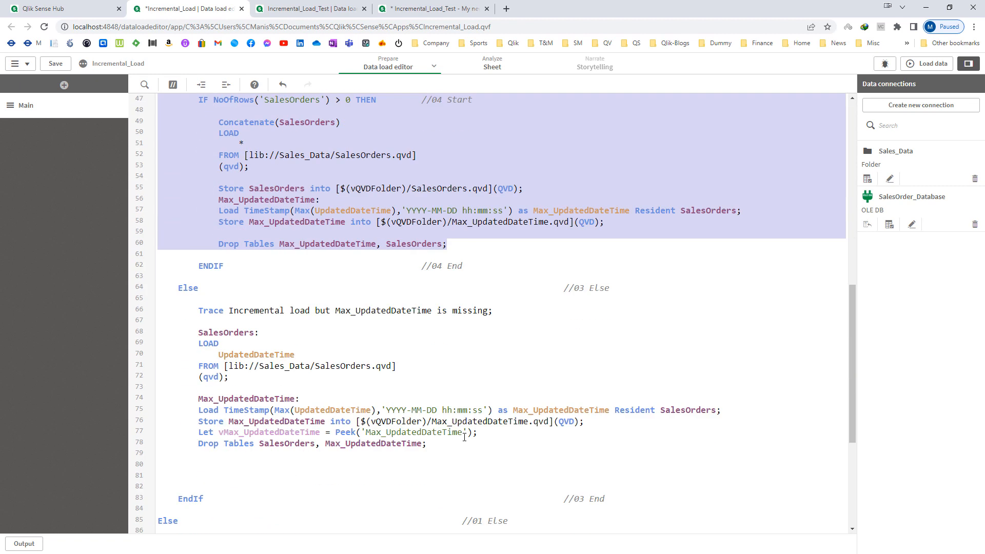
{"action": "left_click", "coordinate": [201, 331]}
{"action": "key", "text": "ctrl+v"}
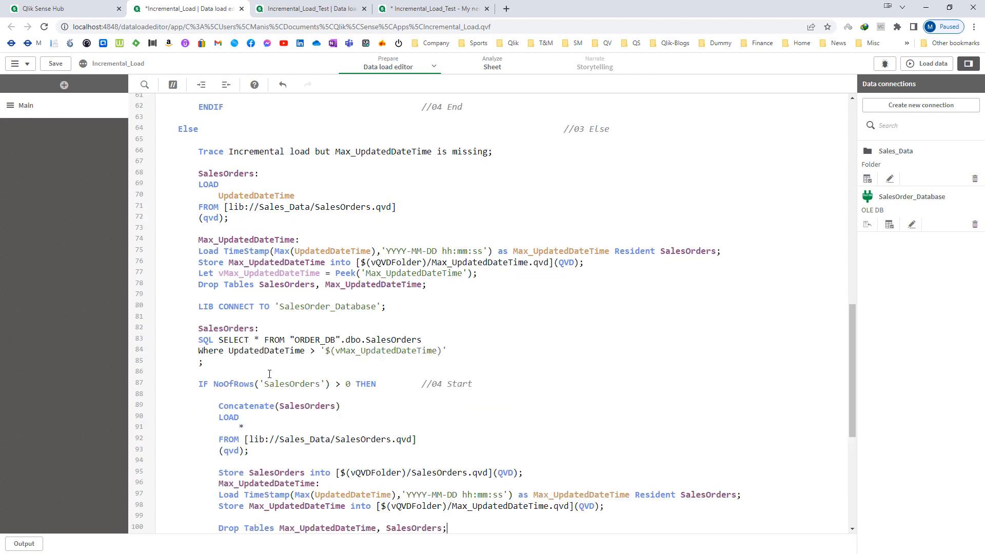
{"action": "scroll", "coordinate": [270, 373], "scroll_direction": "down", "scroll_amount": 4}
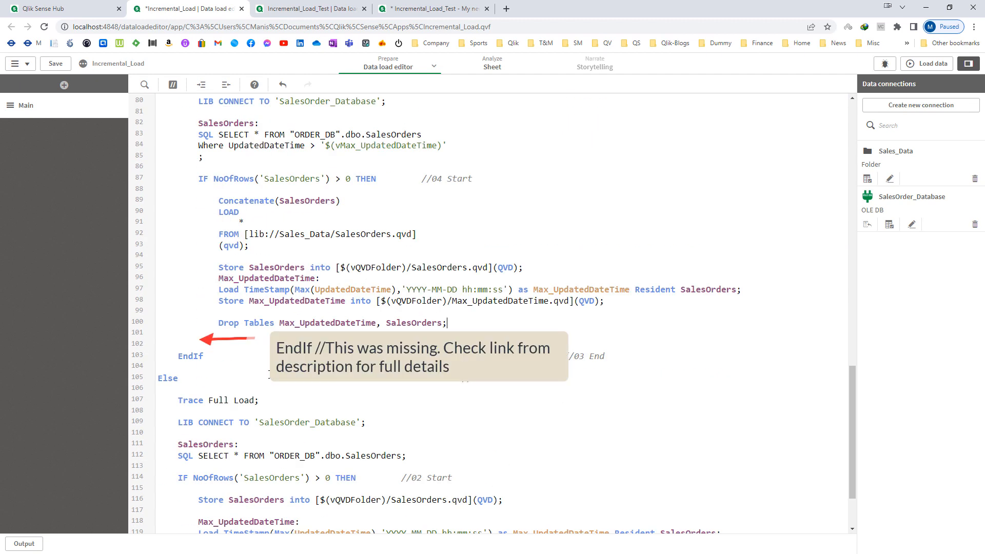
{"action": "key", "text": "Delete"}
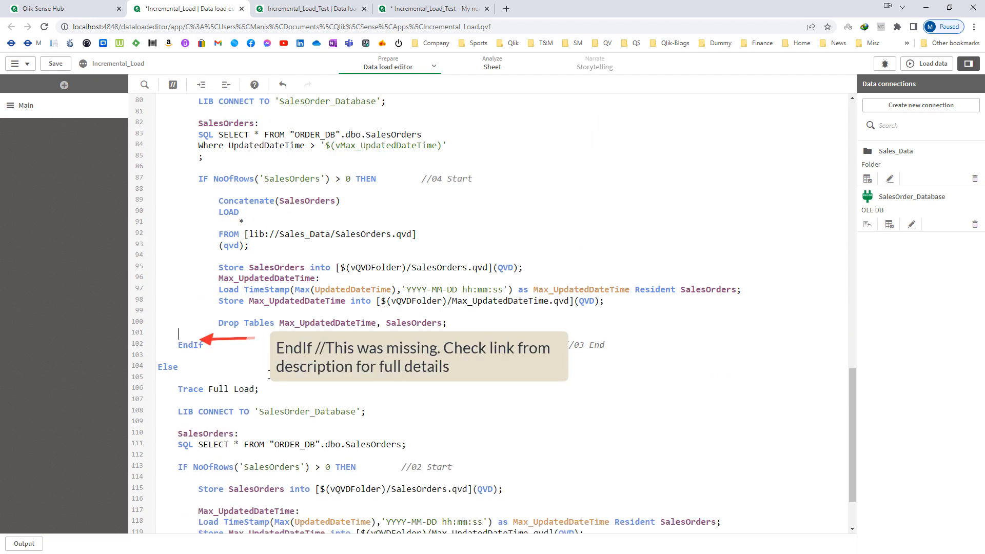
Step: Review the nested IF branches of the whole script, from the QVD folder variable to the final //01 End
{"action": "scroll", "coordinate": [268, 375], "scroll_direction": "up", "scroll_amount": 1}
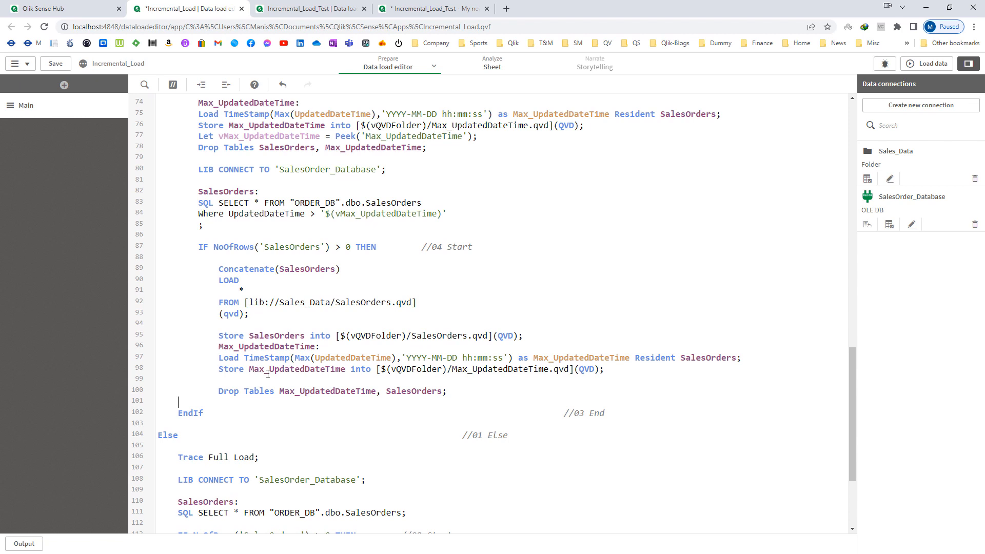
{"action": "scroll", "coordinate": [280, 355], "scroll_direction": "up", "scroll_amount": 10}
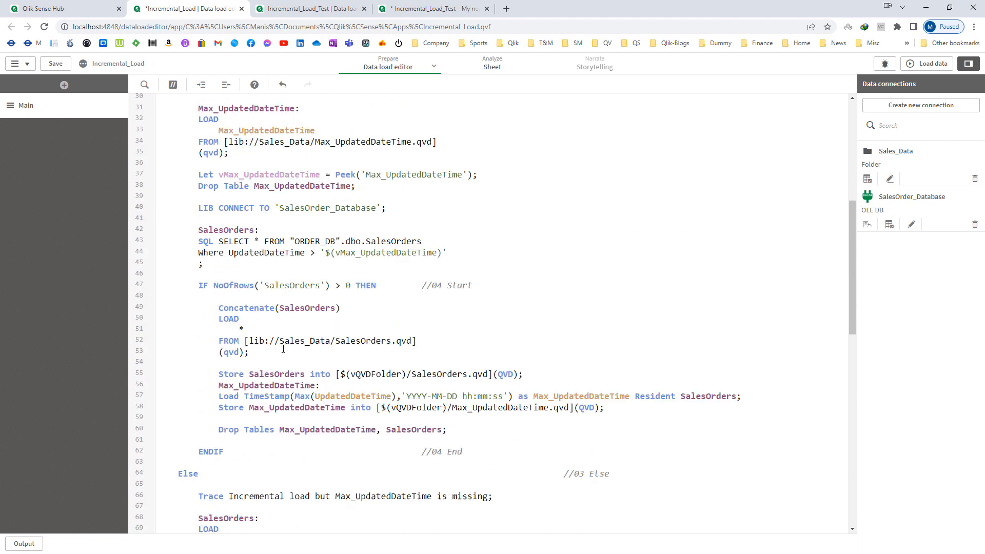
{"action": "scroll", "coordinate": [293, 336], "scroll_direction": "up", "scroll_amount": 3}
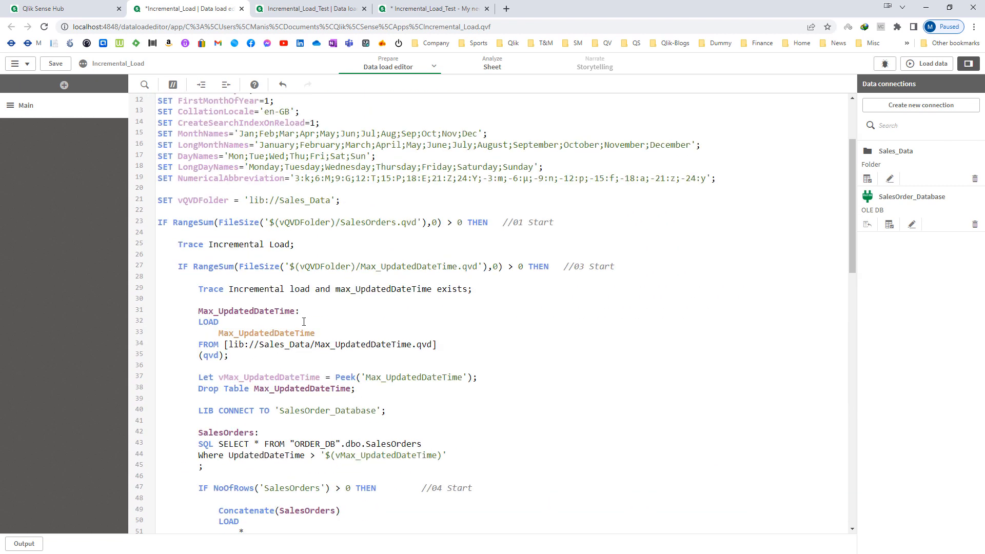
{"action": "scroll", "coordinate": [304, 321], "scroll_direction": "down", "scroll_amount": 18}
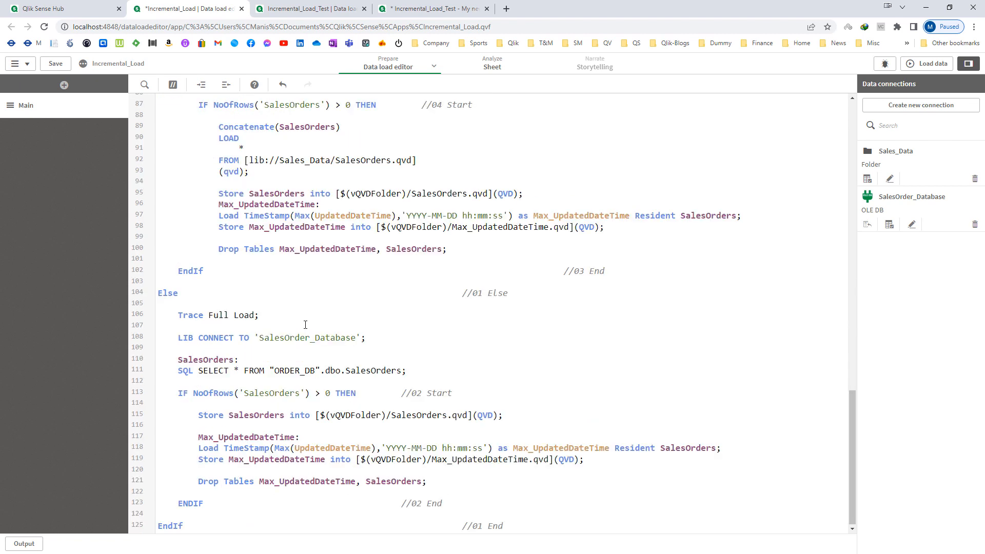
{"action": "scroll", "coordinate": [306, 344], "scroll_direction": "up", "scroll_amount": 3}
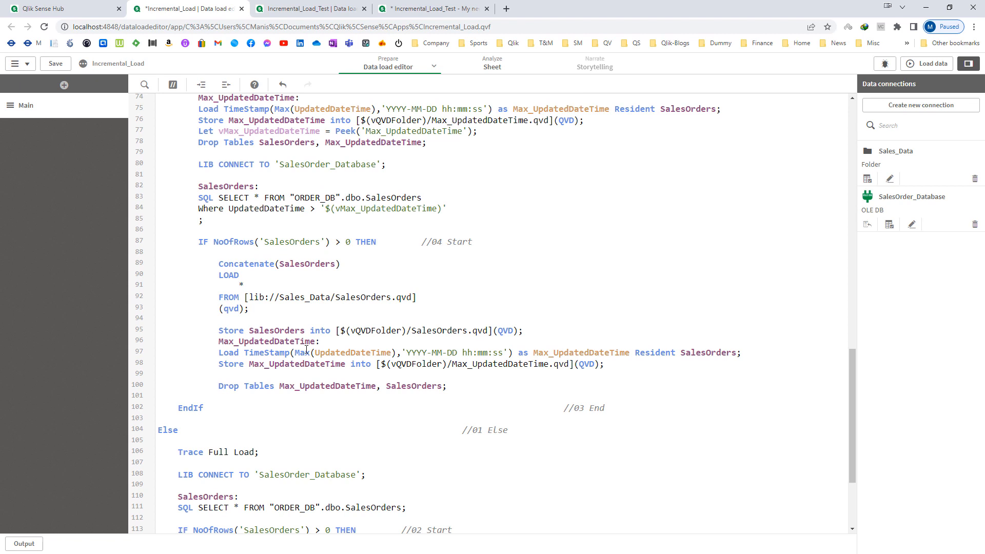
{"action": "scroll", "coordinate": [306, 349], "scroll_direction": "up", "scroll_amount": 6}
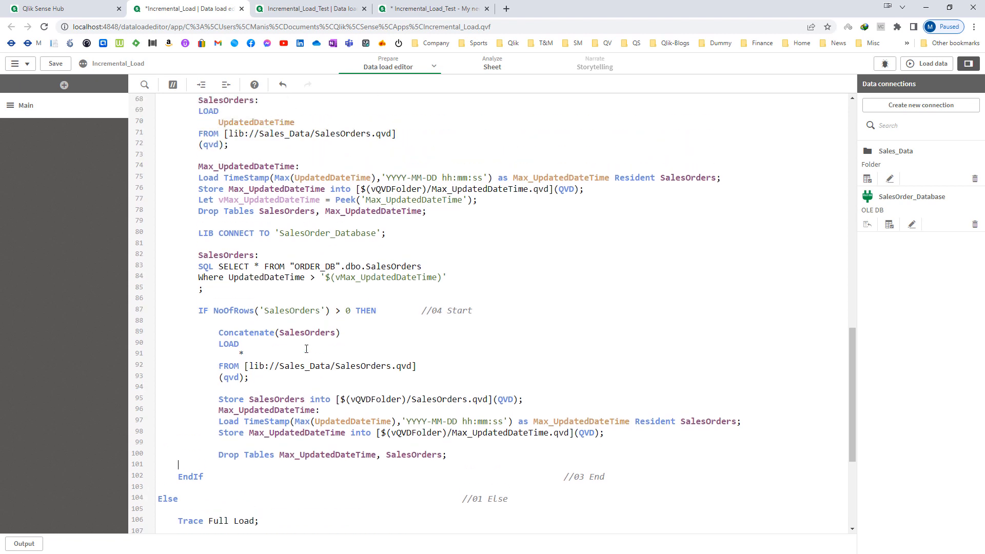
{"action": "scroll", "coordinate": [306, 350], "scroll_direction": "up", "scroll_amount": 5}
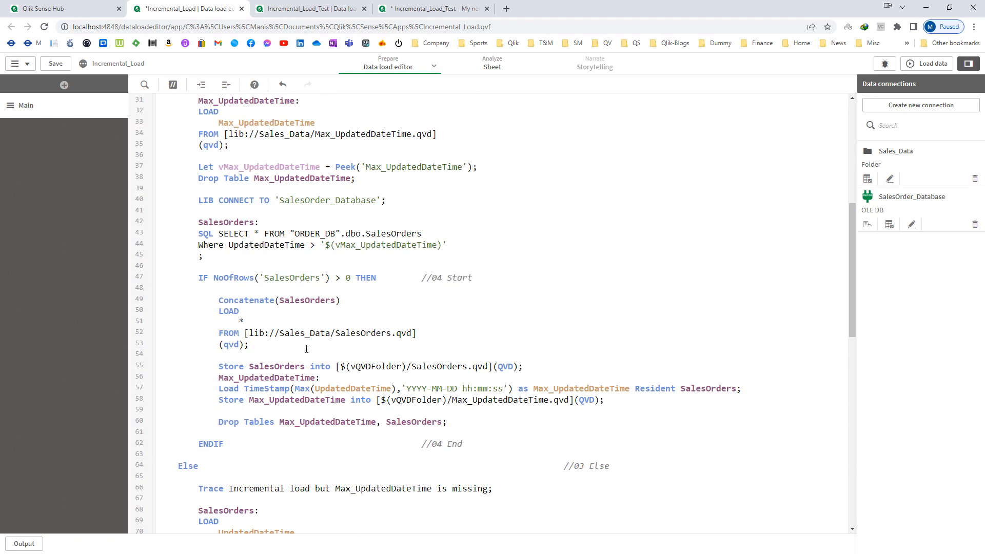
{"action": "scroll", "coordinate": [306, 349], "scroll_direction": "up", "scroll_amount": 8}
{"action": "scroll", "coordinate": [304, 369], "scroll_direction": "down", "scroll_amount": 12}
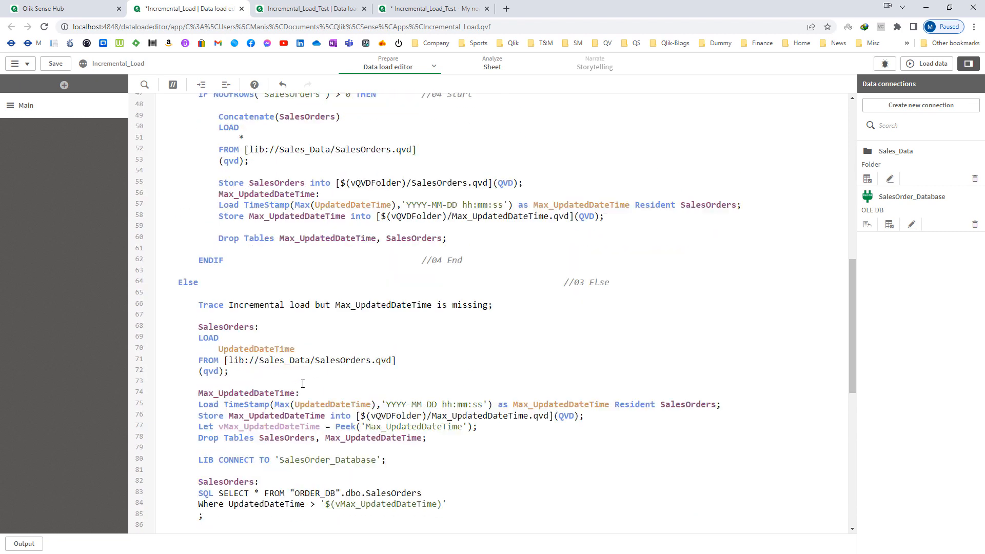
{"action": "scroll", "coordinate": [303, 383], "scroll_direction": "up", "scroll_amount": 6}
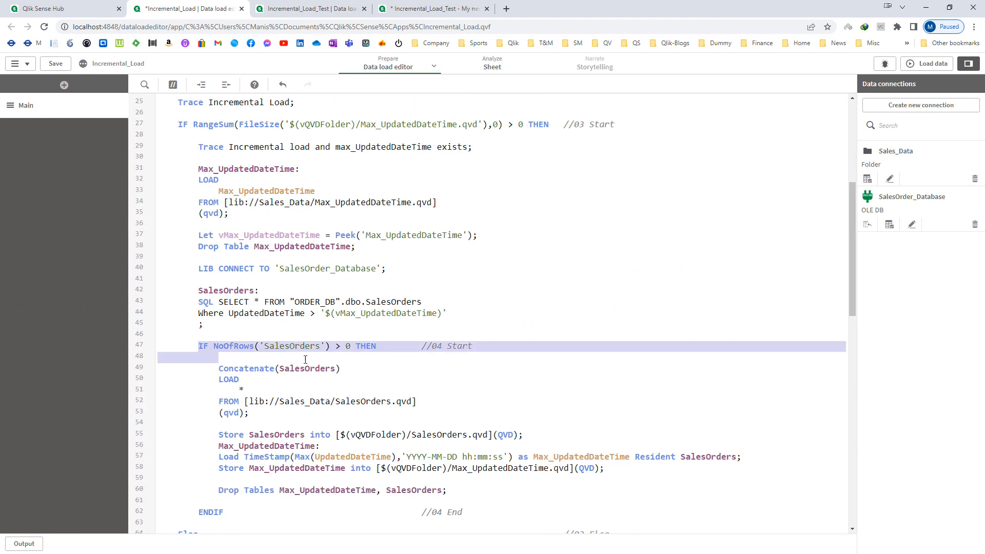
Step: Examine the NoOfRows check on SalesOrders and the Concatenate load beneath it in the first //04 block
{"action": "left_click_drag", "start_coordinate": [200, 348], "coordinate": [376, 343]}
{"action": "left_click", "coordinate": [324, 362]}
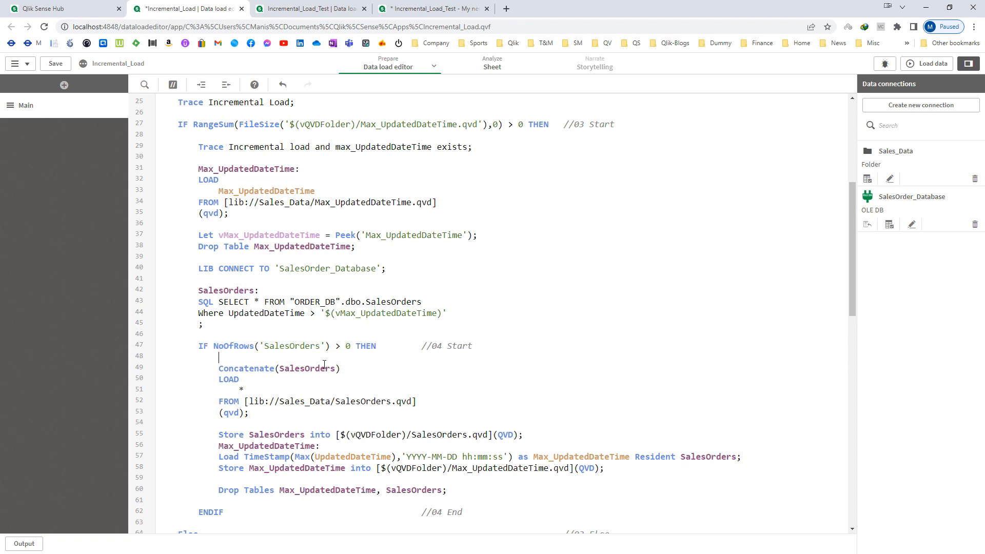
{"action": "key", "text": "Down"}
{"action": "key", "text": "End"}
{"action": "left_click_drag", "start_coordinate": [205, 348], "coordinate": [378, 343]}
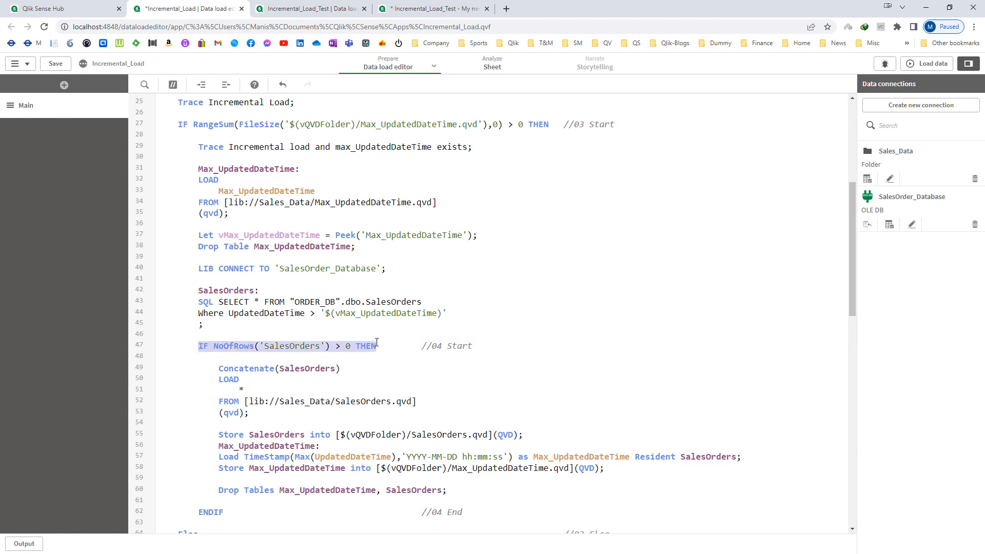
{"action": "double_click", "coordinate": [293, 347]}
{"action": "scroll", "coordinate": [290, 359], "scroll_direction": "down", "scroll_amount": 2}
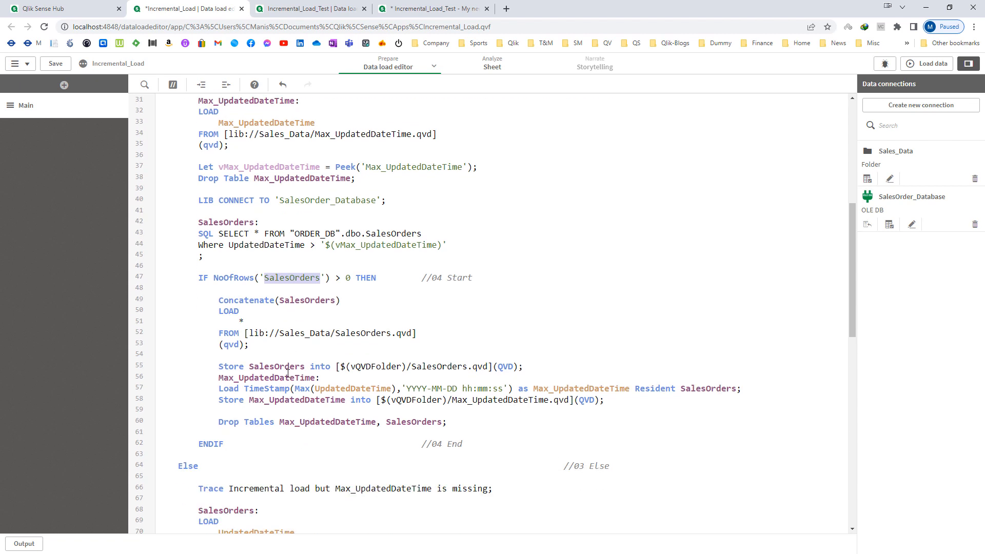
{"action": "left_click_drag", "start_coordinate": [219, 300], "coordinate": [254, 343]}
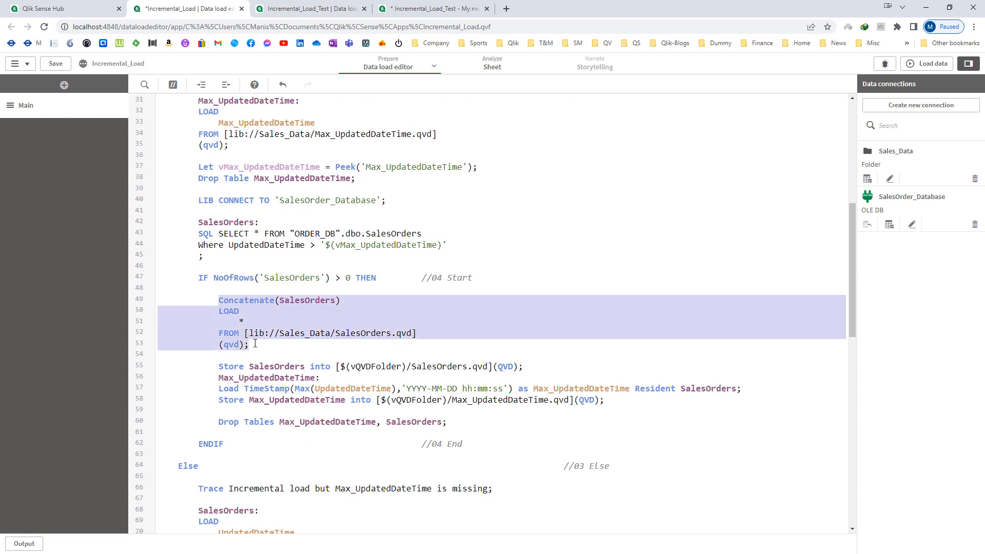
Step: Move the Max_UpdatedDateTime load and store statements above the Concatenate load in the first //04 block, separated by a blank line
{"action": "key", "text": "Down"}
{"action": "key", "text": "Down"}
{"action": "key", "text": "shift+Down"}
{"action": "key", "text": "shift+Down"}
{"action": "key", "text": "shift+Down"}
{"action": "key", "text": "ctrl+c"}
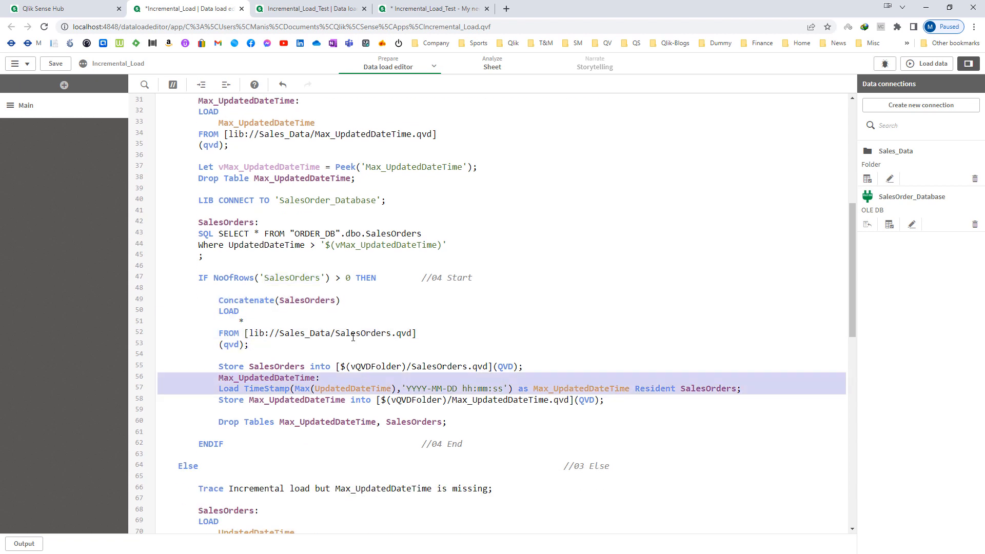
{"action": "key", "text": "Delete"}
{"action": "key", "text": "ctrl+z"}
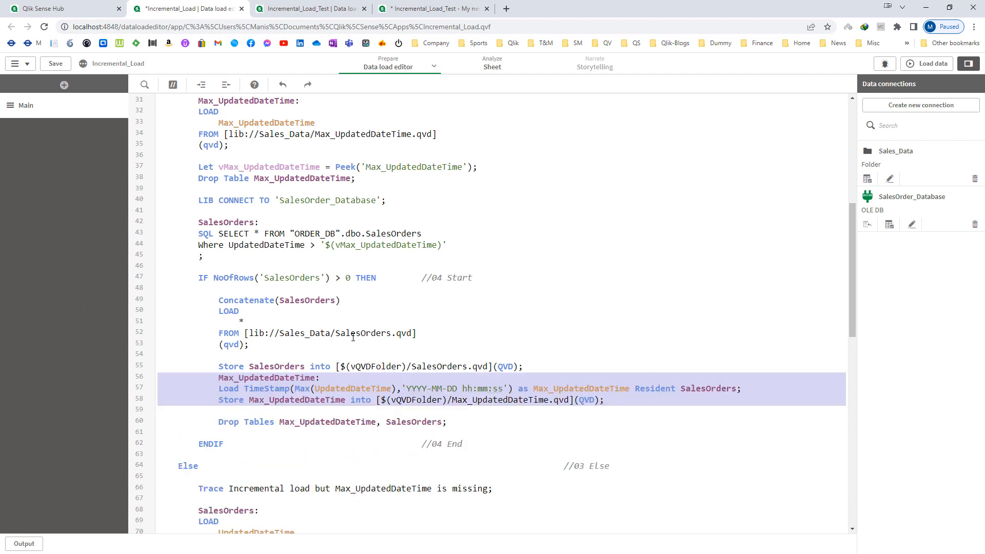
{"action": "key", "text": "Delete"}
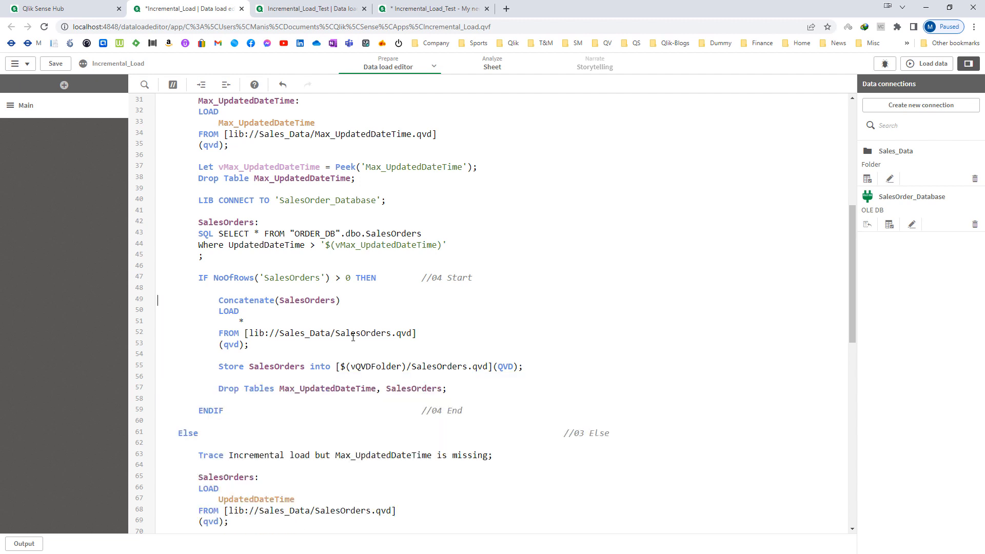
{"action": "key", "text": "ctrl+v"}
{"action": "key", "text": "Return"}
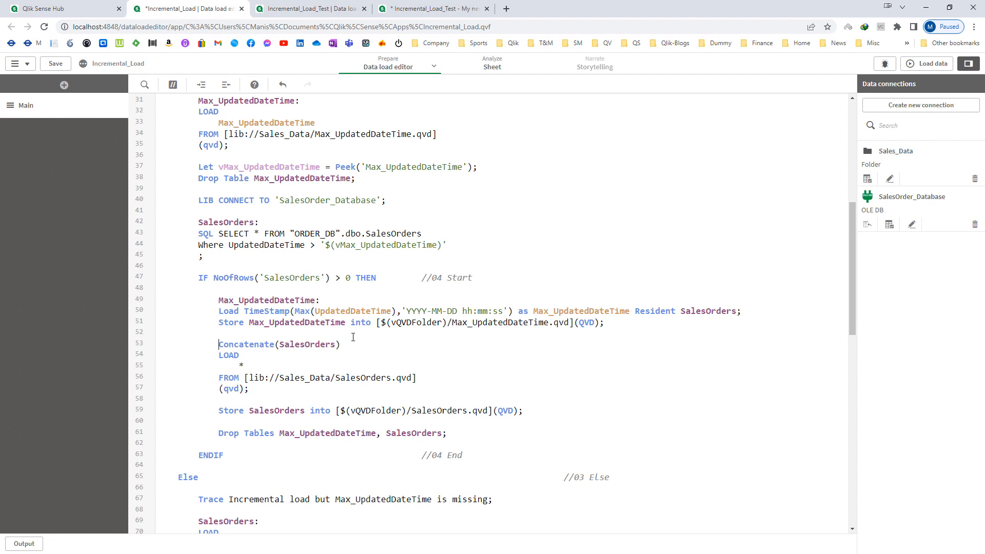
Step: Examine the relocated Max(UpdatedDateTime) calculation, the SalesOrders query feeding it and the Concatenate load that follows
{"action": "left_click_drag", "start_coordinate": [605, 323], "coordinate": [157, 304]}
{"action": "key", "text": "ctrl+c"}
{"action": "left_click", "coordinate": [209, 318]}
{"action": "double_click", "coordinate": [256, 302]}
{"action": "left_click_drag", "start_coordinate": [294, 311], "coordinate": [394, 311]}
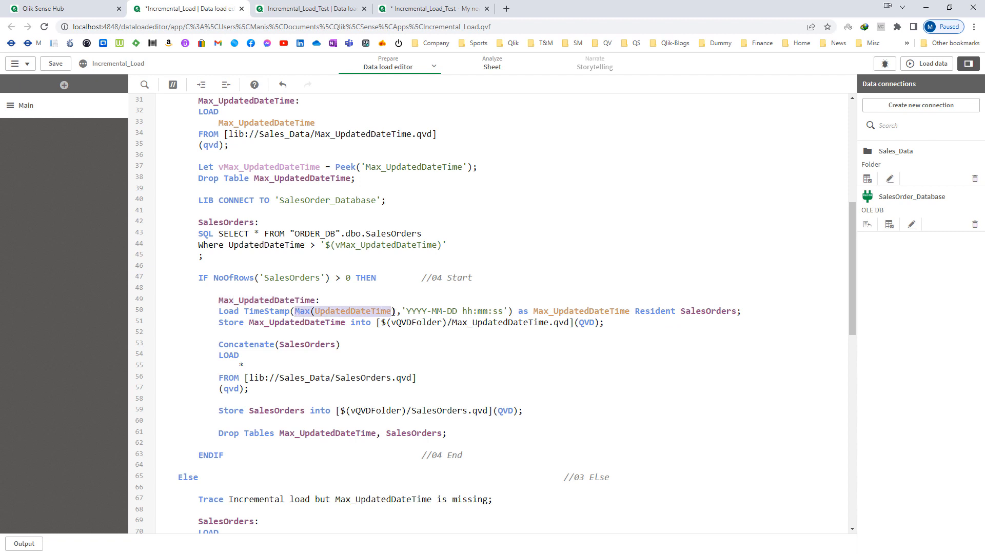
{"action": "left_click", "coordinate": [393, 311]}
{"action": "left_click_drag", "start_coordinate": [199, 222], "coordinate": [154, 277]}
{"action": "scroll", "coordinate": [246, 313], "scroll_direction": "down", "scroll_amount": 2}
{"action": "left_click", "coordinate": [257, 325]}
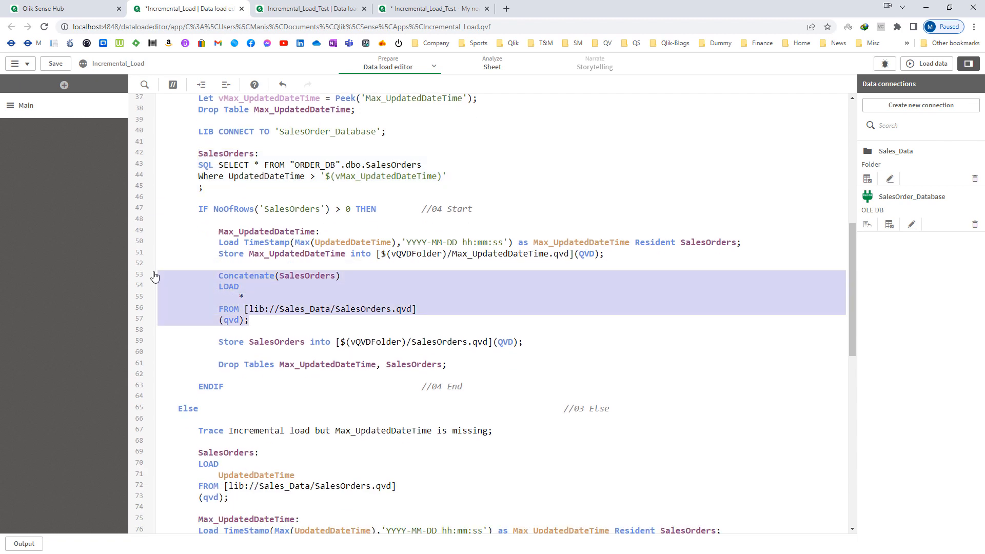
Step: Remove the blank line between the SalesOrders store and Drop Tables statements in the first //04 block
{"action": "left_click", "coordinate": [201, 344]}
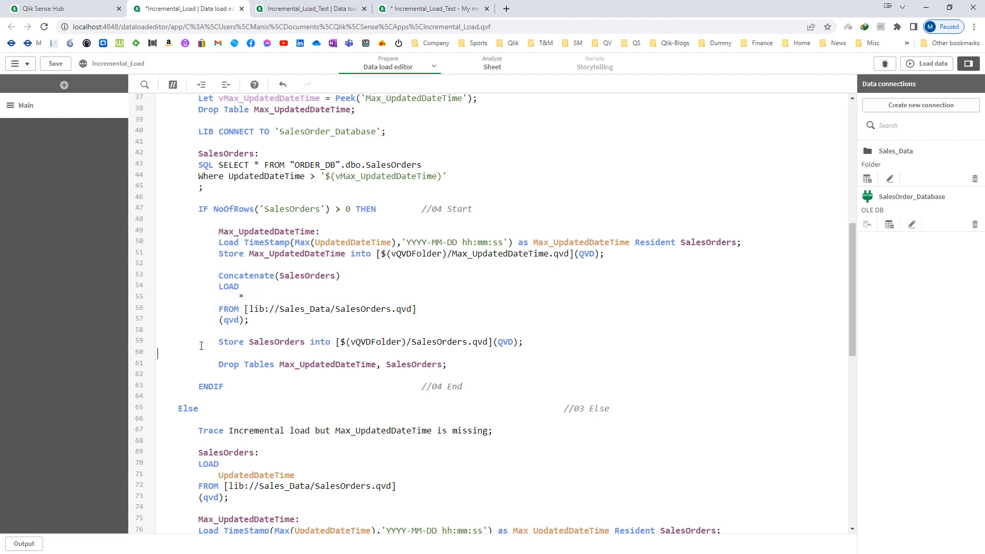
{"action": "key", "text": "Down"}
{"action": "key", "text": "BackSpace"}
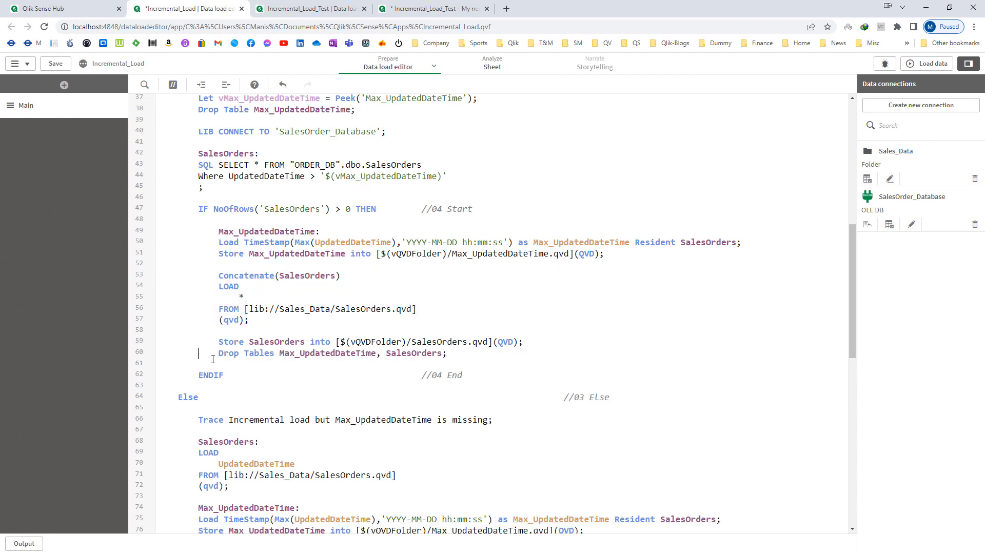
Step: Move the Max_UpdatedDateTime load and store statements above the Concatenate load in the second //04 block, keeping a blank line and the indentation
{"action": "scroll", "coordinate": [218, 360], "scroll_direction": "down", "scroll_amount": 2}
{"action": "scroll", "coordinate": [218, 361], "scroll_direction": "down", "scroll_amount": 7}
{"action": "left_click", "coordinate": [219, 362]}
{"action": "key", "text": "ctrl+v"}
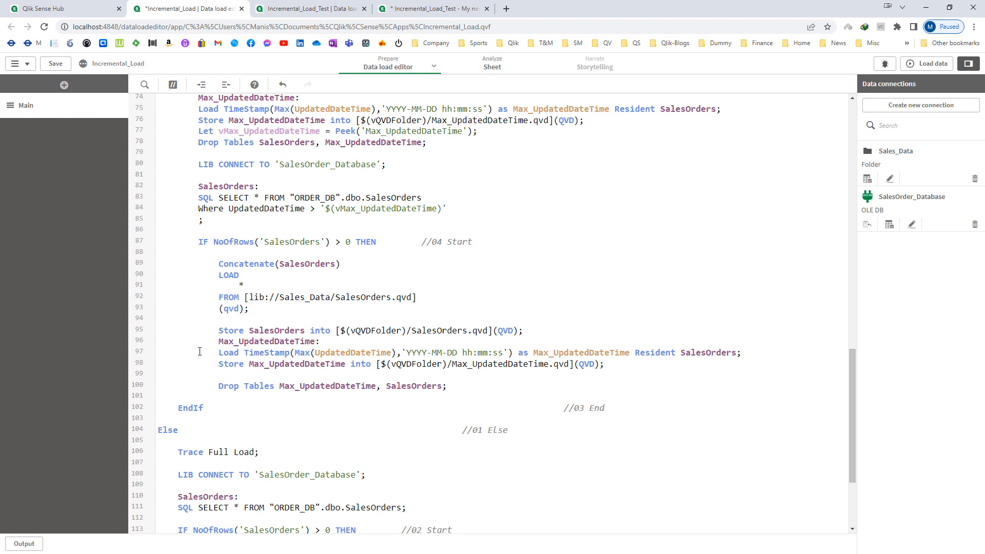
{"action": "key", "text": "shift+Down"}
{"action": "key", "text": "shift+Down"}
{"action": "key", "text": "shift+Down"}
{"action": "key", "text": "ctrl+c"}
{"action": "key", "text": "BackSpace"}
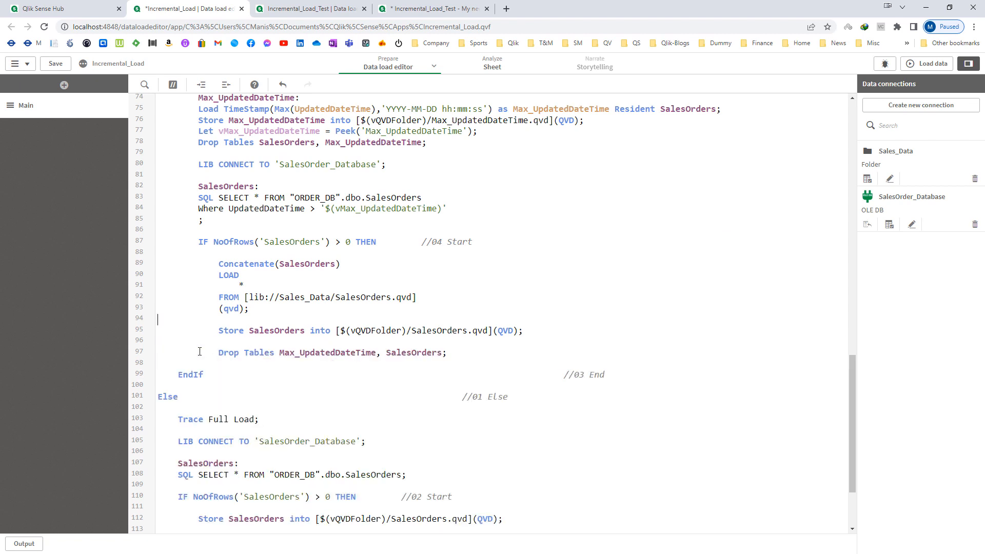
{"action": "key", "text": "ctrl+v"}
{"action": "key", "text": "Return"}
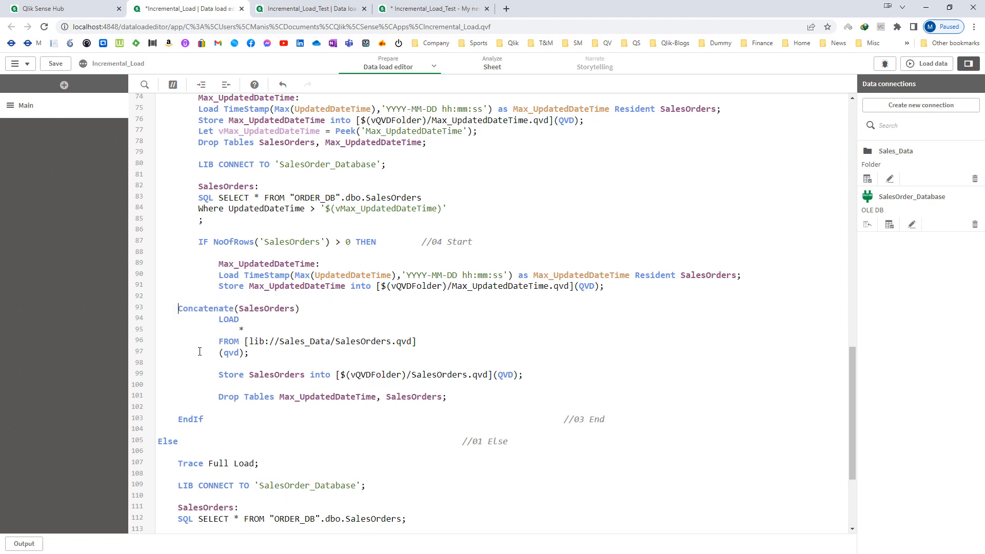
{"action": "key", "text": "Tab"}
{"action": "key", "text": "Tab"}
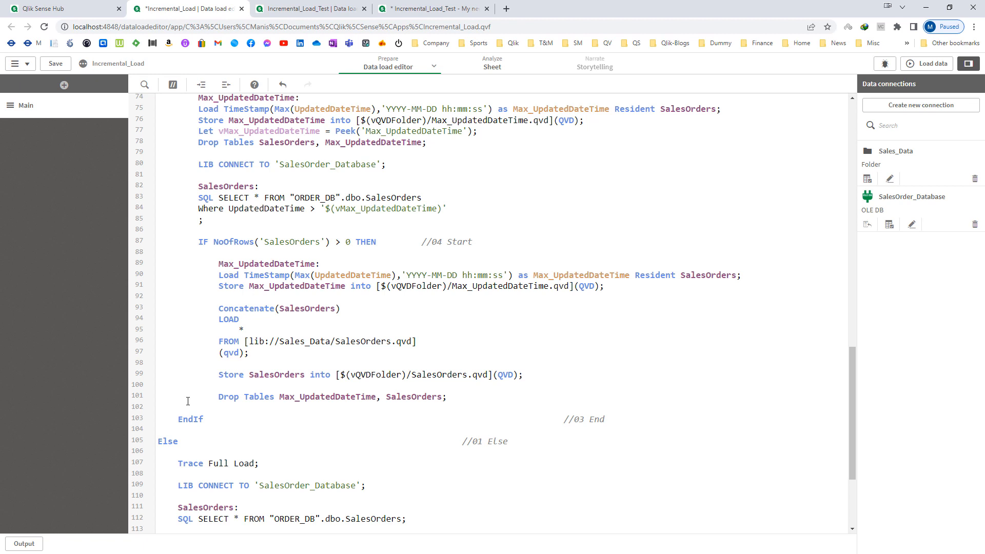
Step: Switch to Visual Studio and run the SSIS package to load Sales_20220602.txt into the SalesOrders database table
{"action": "key", "text": "alt+Tab"}
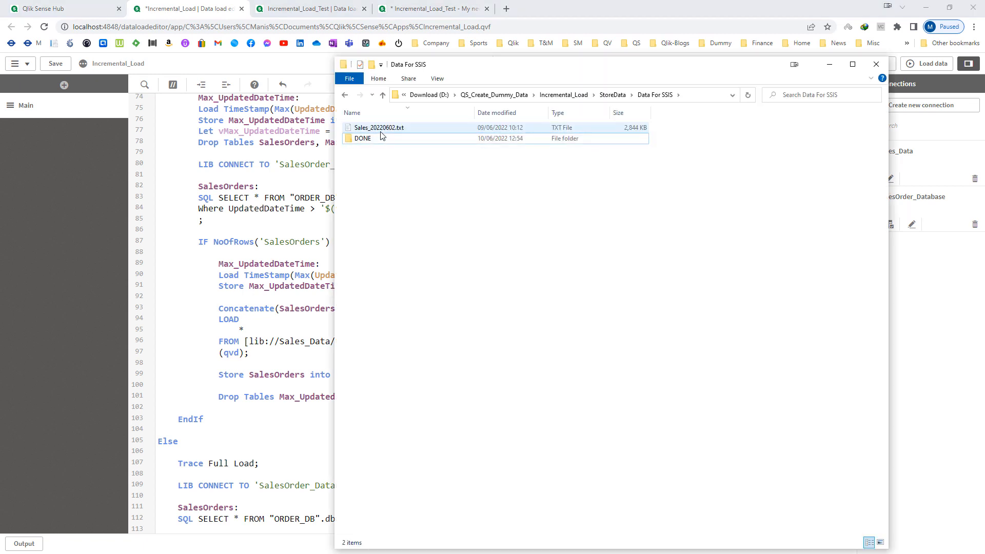
{"action": "left_click", "coordinate": [829, 65]}
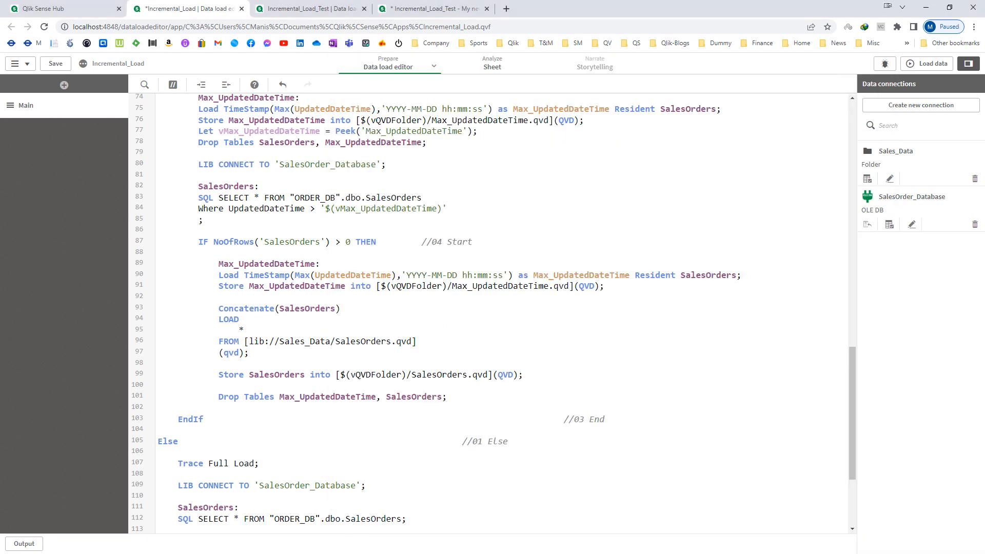
{"action": "key", "text": "alt+Tab"}
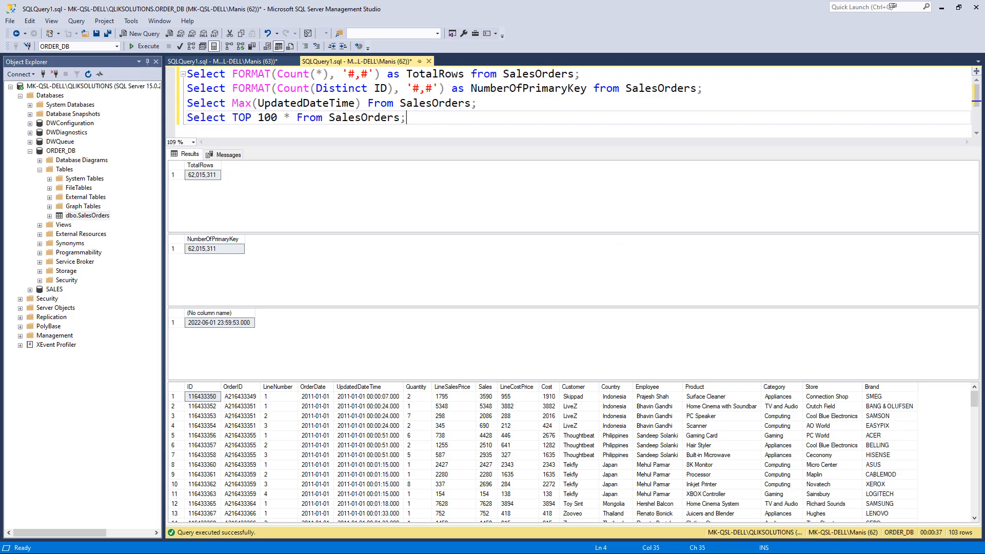
{"action": "key", "text": "alt+Tab"}
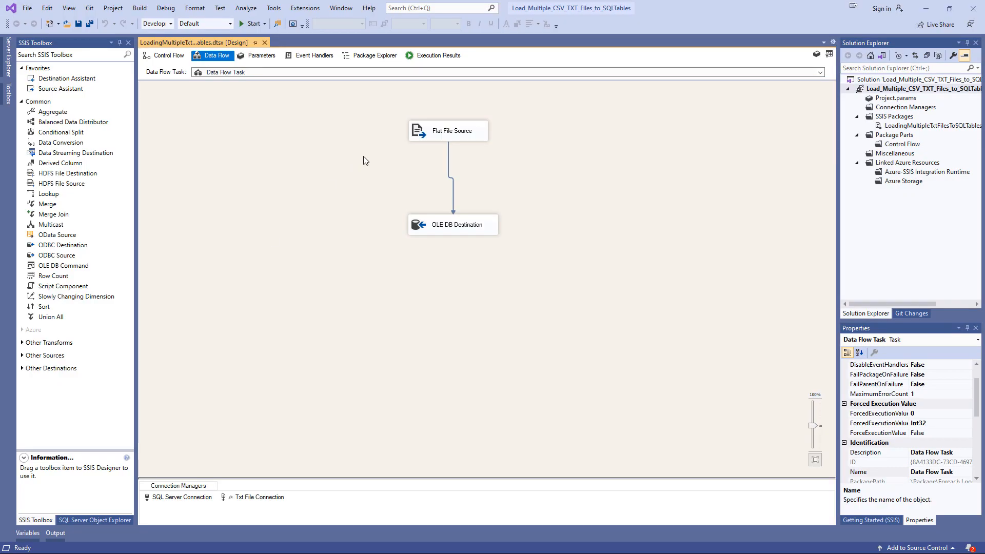
{"action": "left_click", "coordinate": [248, 24]}
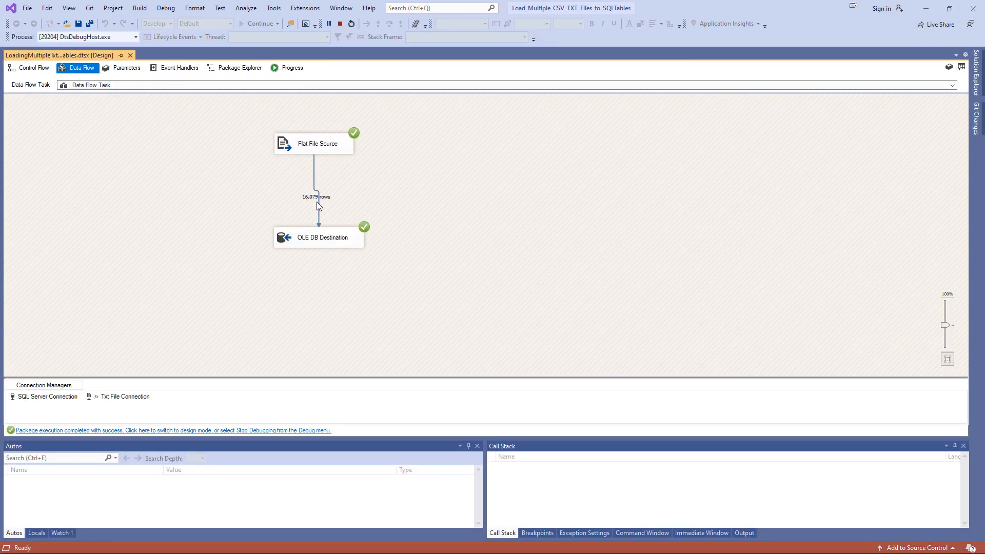
Step: Switch to SQL Server Management Studio and rerun all four SalesOrders check queries
{"action": "left_click", "coordinate": [926, 9]}
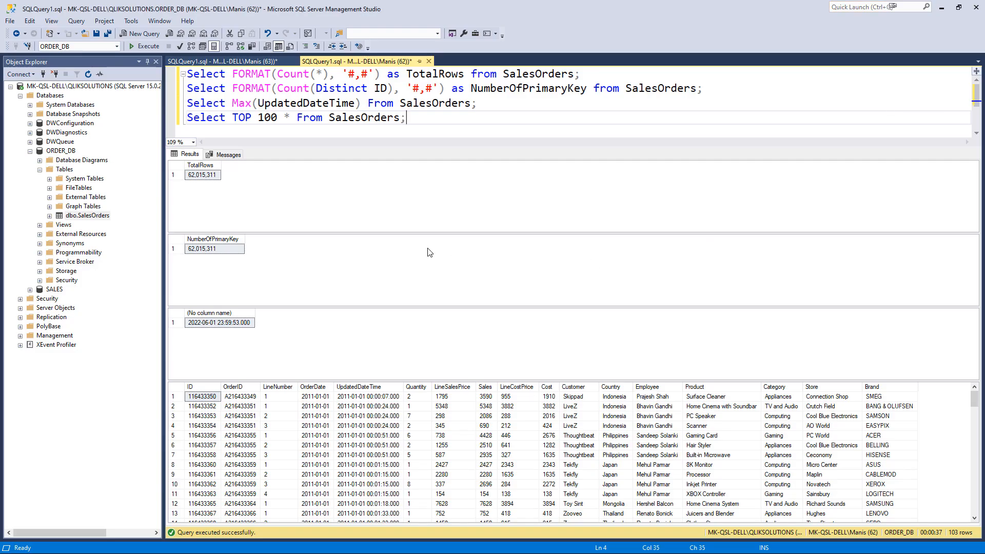
{"action": "key", "text": "ctrl+a"}
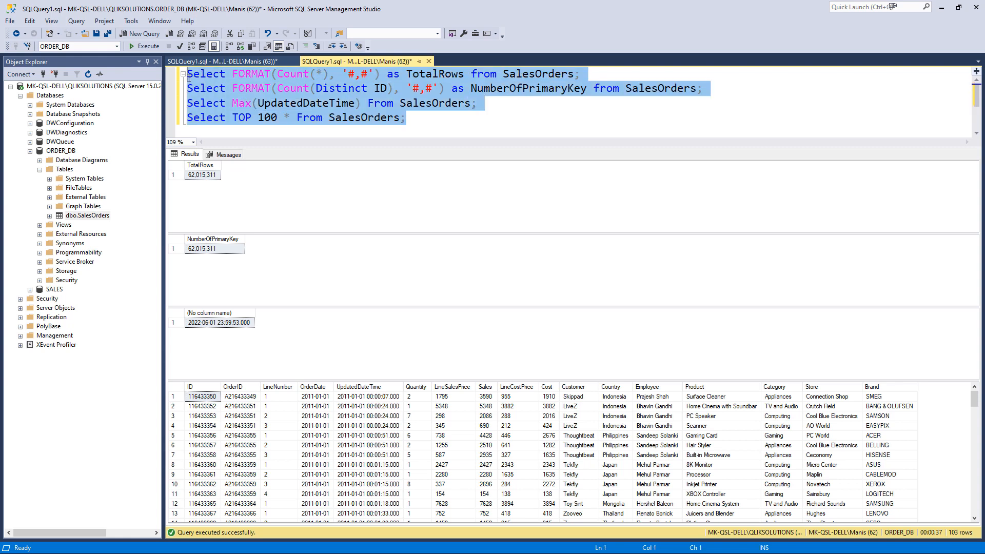
{"action": "left_click", "coordinate": [142, 47]}
Step: Return to the Incremental_Load app and run its data load with the rearranged script
{"action": "left_click", "coordinate": [941, 8]}
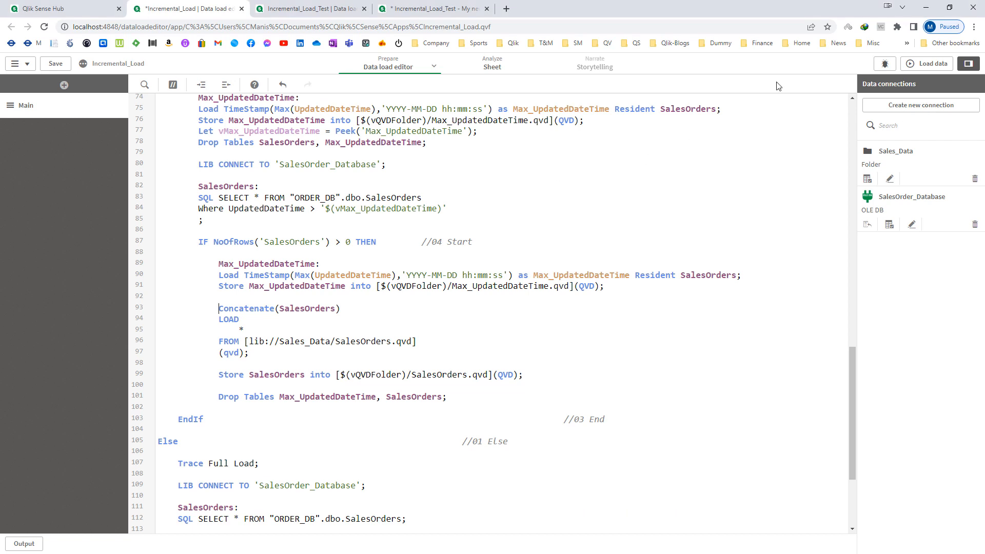
{"action": "left_click", "coordinate": [948, 64]}
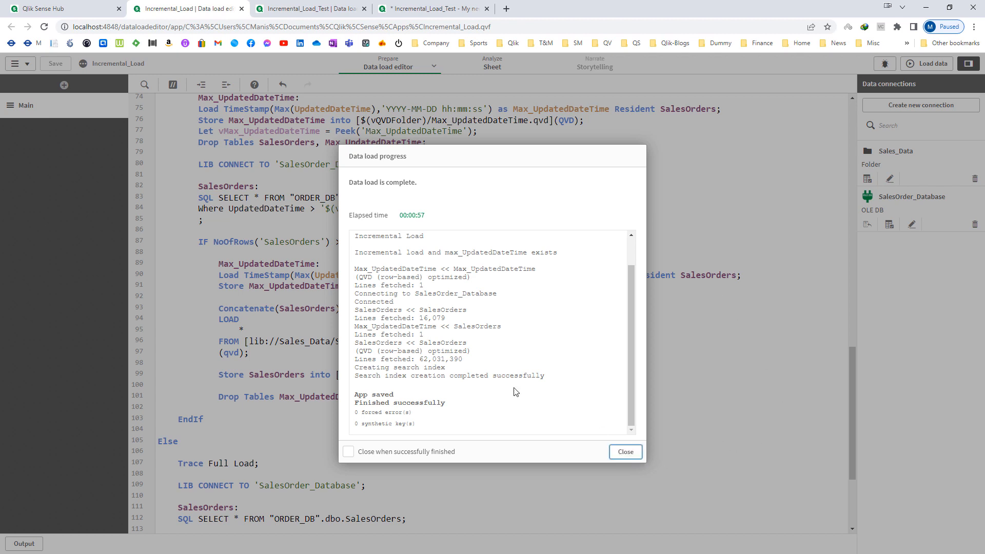
Step: Switch to the RecordCount workbook in Excel and enter 62031390 as both Total Rows and NumberOfPrimaryKey in row 4
{"action": "key", "text": "alt+Tab"}
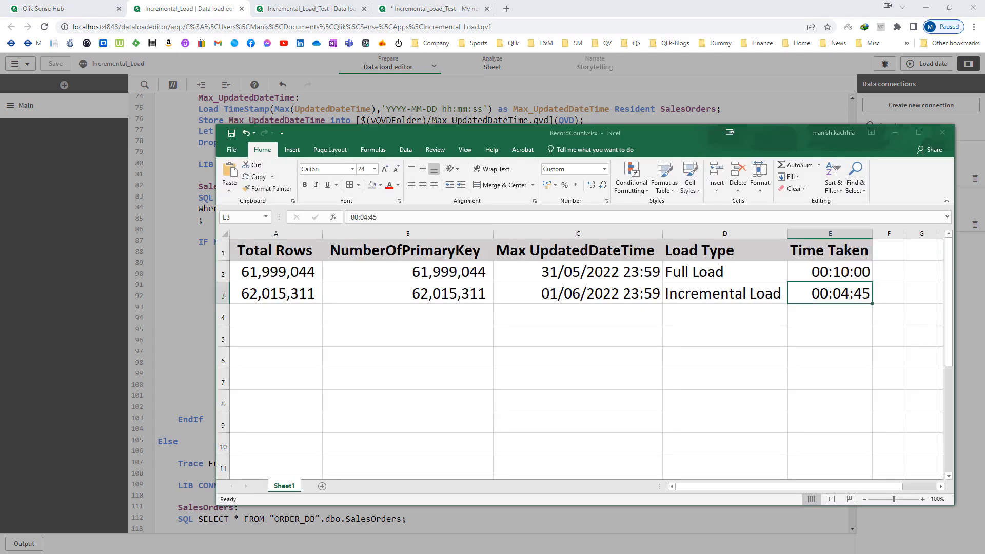
{"action": "left_click_drag", "start_coordinate": [513, 136], "coordinate": [751, 71]}
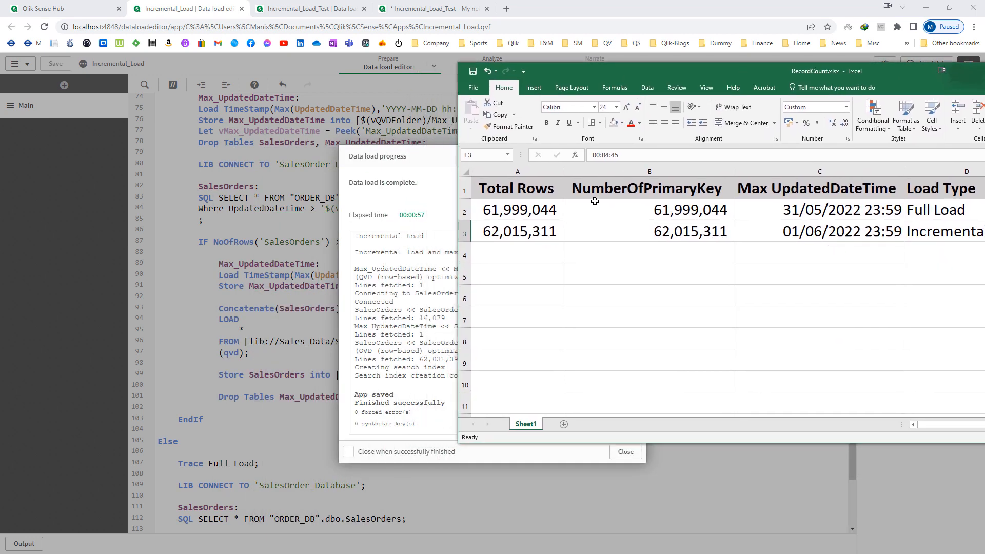
{"action": "left_click", "coordinate": [528, 250]}
{"action": "type", "text": "62031"}
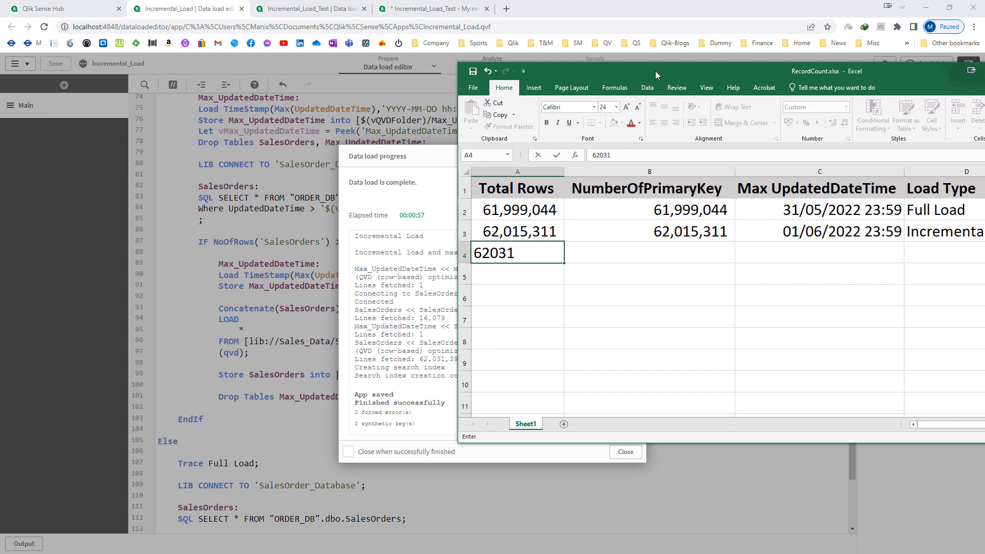
{"action": "left_click_drag", "start_coordinate": [655, 71], "coordinate": [686, 77]}
{"action": "type", "text": "390"}
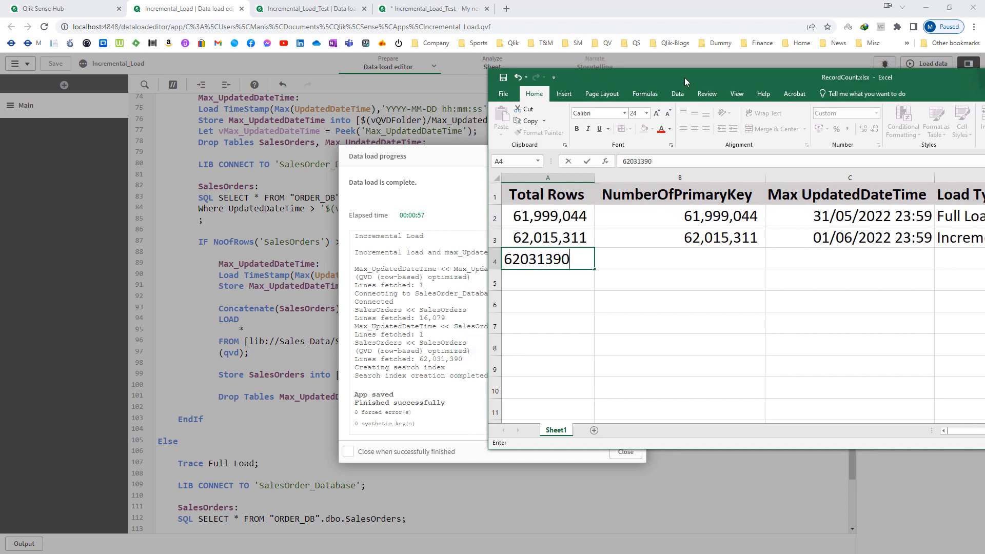
{"action": "key", "text": "Tab"}
{"action": "key", "text": "Left"}
{"action": "key", "text": "ctrl+c"}
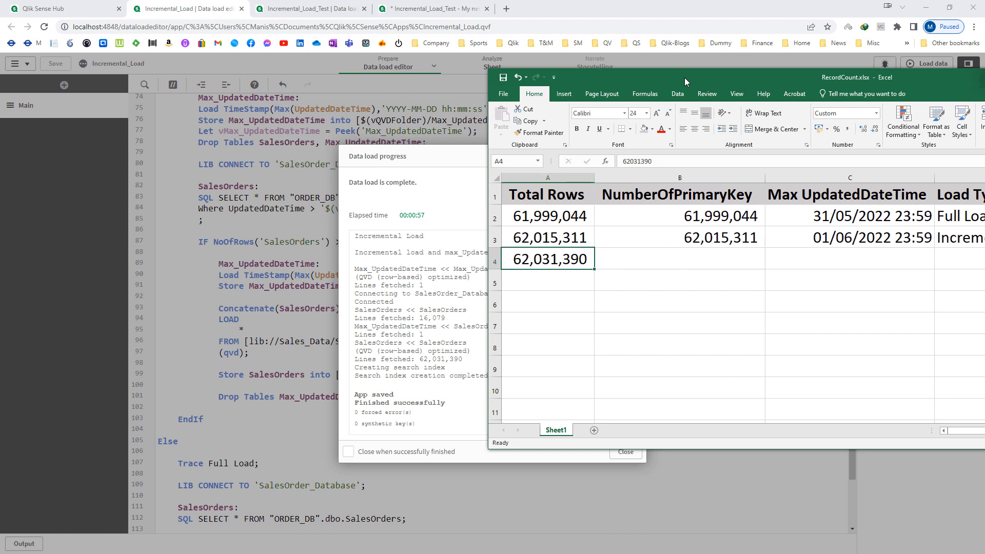
{"action": "key", "text": "Right"}
{"action": "key", "text": "ctrl+v"}
{"action": "key", "text": "Escape"}
Step: Set the Max UpdatedDateTime in row 4 to 02/06/2022 23:59:54, based on the value copied down from the row above
{"action": "key", "text": "Right"}
{"action": "key", "text": "ctrl+d"}
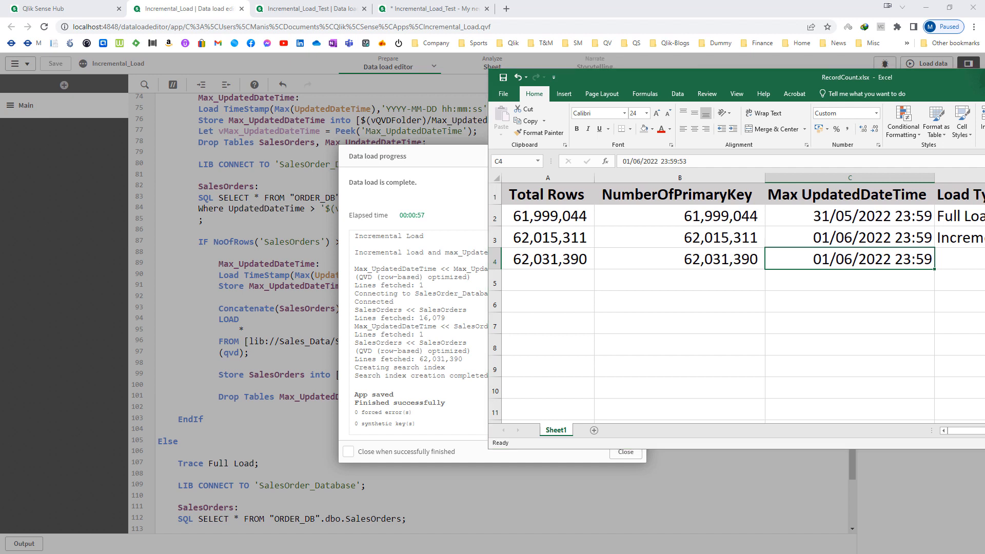
{"action": "key", "text": "alt+Tab"}
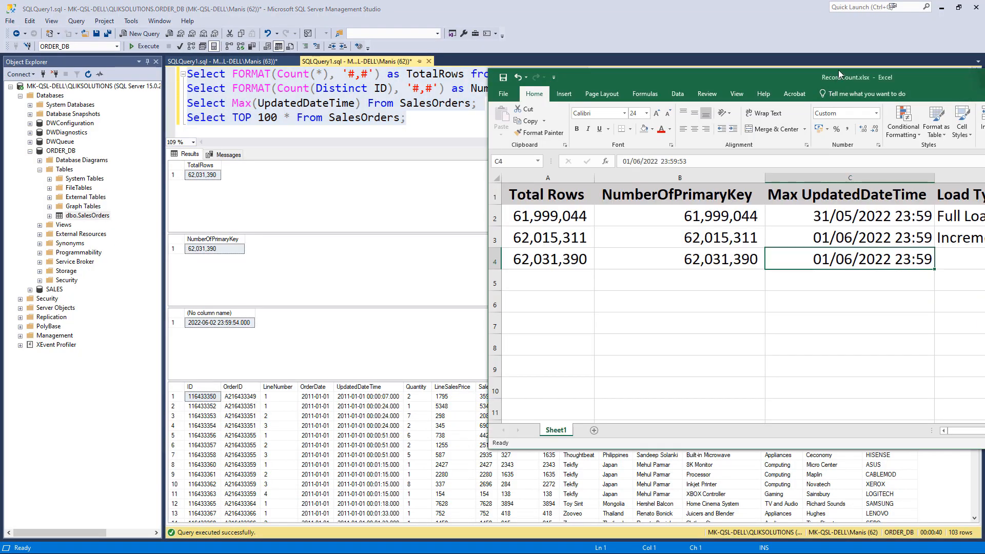
{"action": "left_click_drag", "start_coordinate": [842, 83], "coordinate": [667, 92]}
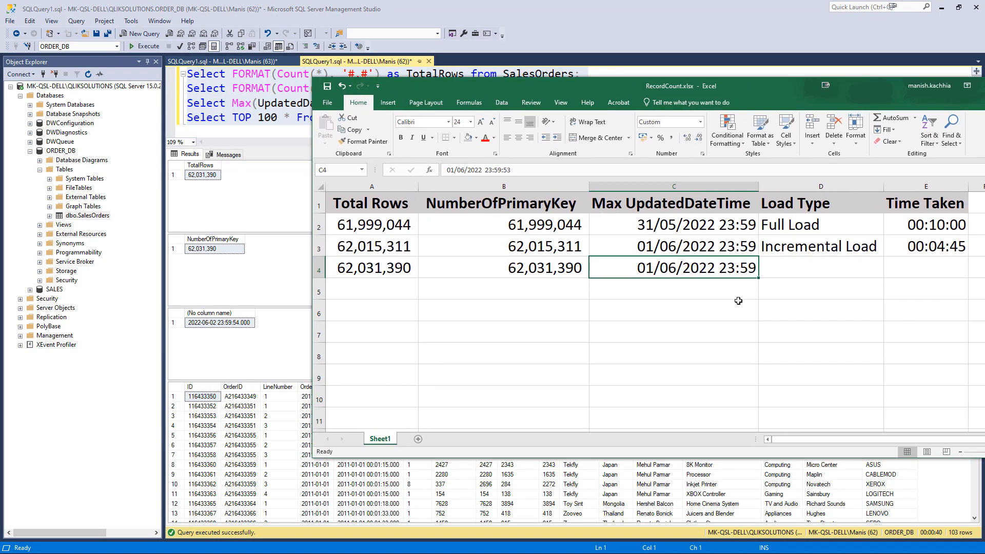
{"action": "key", "text": "F2"}
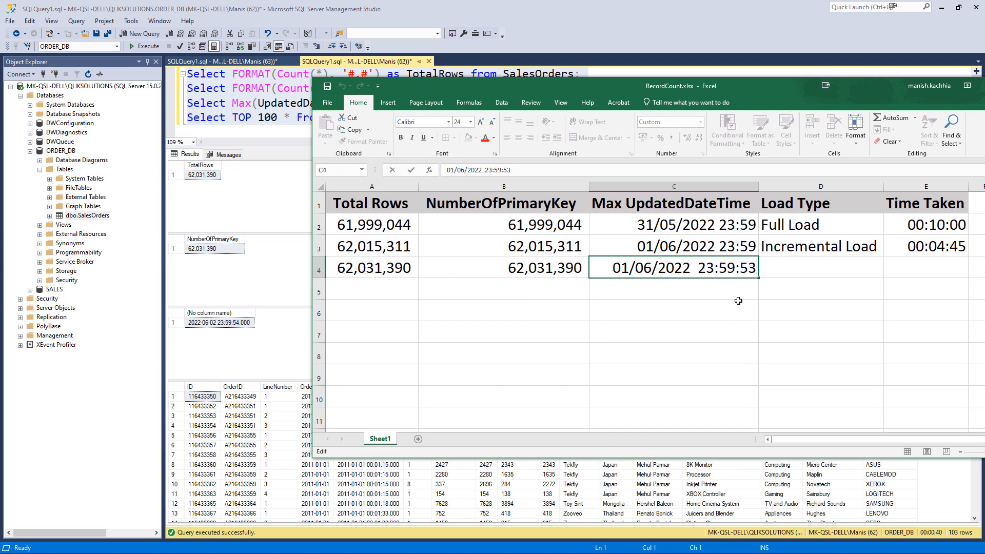
{"action": "key", "text": "Left"}
{"action": "key", "text": "Left"}
{"action": "key", "text": "Left"}
{"action": "key", "text": "Left"}
{"action": "key", "text": "Left"}
{"action": "key", "text": "Left"}
{"action": "key", "text": "Left"}
{"action": "key", "text": "Left"}
{"action": "key", "text": "Left"}
{"action": "key", "text": "Left"}
{"action": "key", "text": "Left"}
{"action": "key", "text": "Left"}
{"action": "key", "text": "Left"}
{"action": "key", "text": "Left"}
{"action": "key", "text": "Left"}
{"action": "key", "text": "Left"}
{"action": "key", "text": "Left"}
{"action": "key", "text": "Left"}
{"action": "key", "text": "shift+Left"}
{"action": "type", "text": "2"}
{"action": "key", "text": "Right"}
{"action": "key", "text": "Right"}
{"action": "key", "text": "Right"}
{"action": "key", "text": "Right"}
{"action": "key", "text": "Right"}
{"action": "key", "text": "Right"}
{"action": "key", "text": "Right"}
{"action": "key", "text": "Right"}
{"action": "key", "text": "Right"}
{"action": "key", "text": "Right"}
{"action": "key", "text": "Right"}
{"action": "key", "text": "Right"}
{"action": "key", "text": "Right"}
{"action": "key", "text": "Right"}
{"action": "key", "text": "Right"}
{"action": "key", "text": "shift+Right"}
{"action": "key", "text": "shift+Right"}
{"action": "type", "text": "54"}
{"action": "key", "text": "Return"}
Step: Enter Incremental Load as the Load Type and 00:00:55 as the Time Taken in row 4
{"action": "key", "text": "Up"}
{"action": "key", "text": "Right"}
{"action": "type", "text": "Incremental Load"}
{"action": "key", "text": "Tab"}
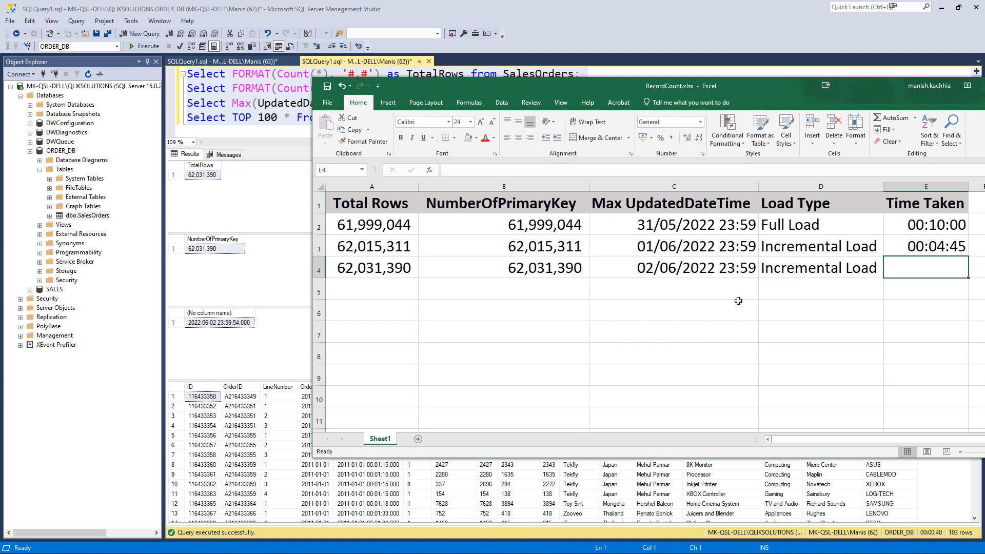
{"action": "type", "text": "00:0"}
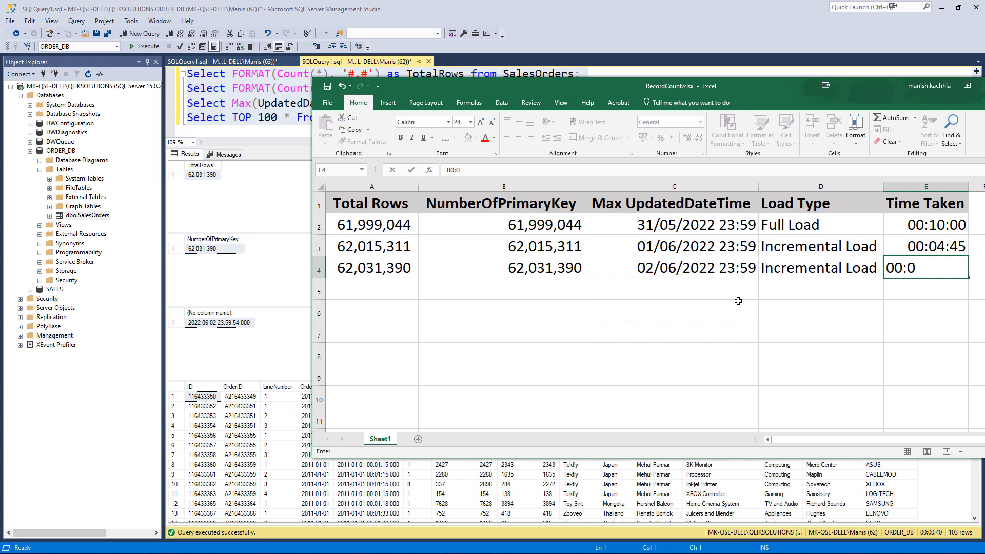
{"action": "type", "text": "0:44"}
{"action": "key", "text": "BackSpace"}
{"action": "key", "text": "BackSpace"}
{"action": "type", "text": "55"}
{"action": "key", "text": "Return"}
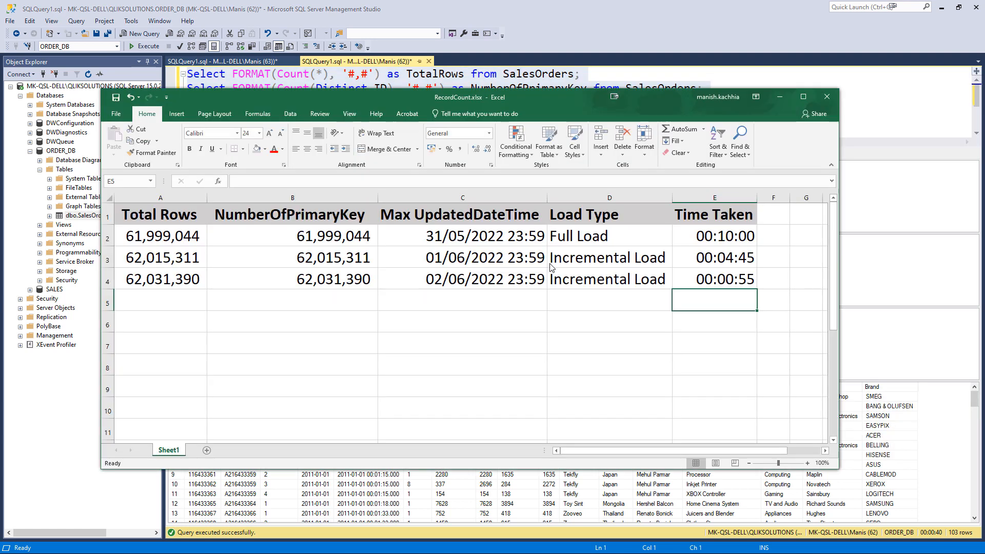
Step: Switch to the Incremental_Load_Test data load editor in Qlik Sense, dismiss the previous load report and reload the data
{"action": "left_click", "coordinate": [941, 8]}
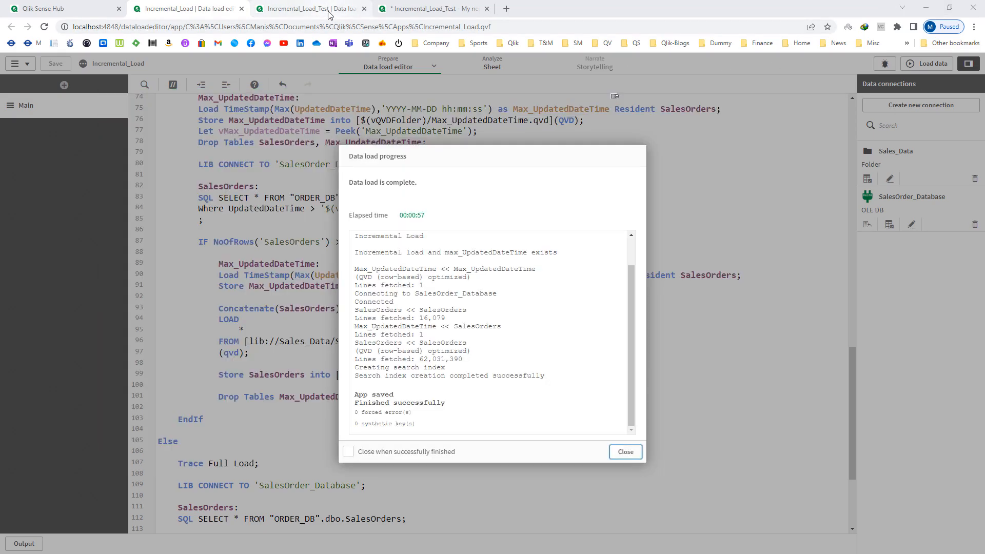
{"action": "left_click", "coordinate": [318, 9]}
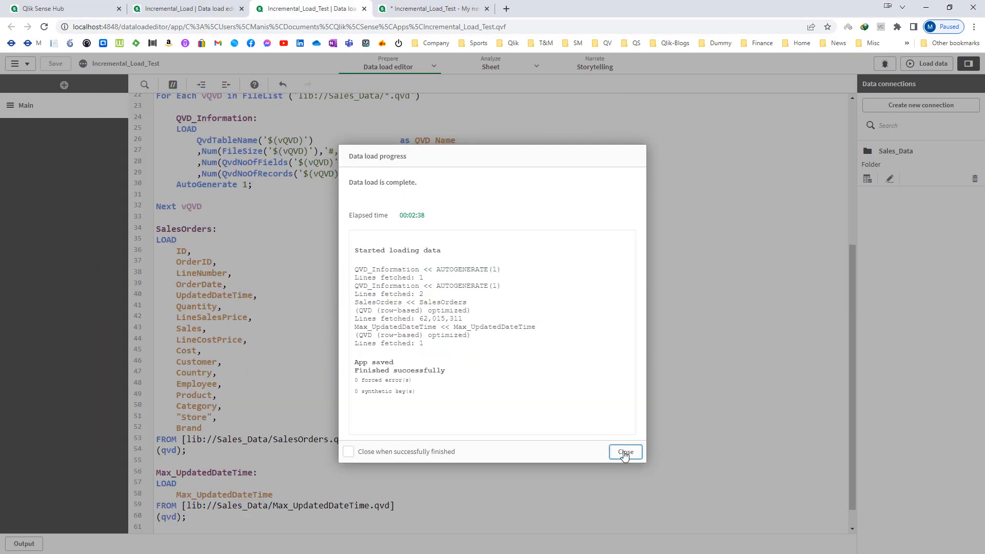
{"action": "left_click", "coordinate": [625, 453]}
{"action": "left_click", "coordinate": [923, 64]}
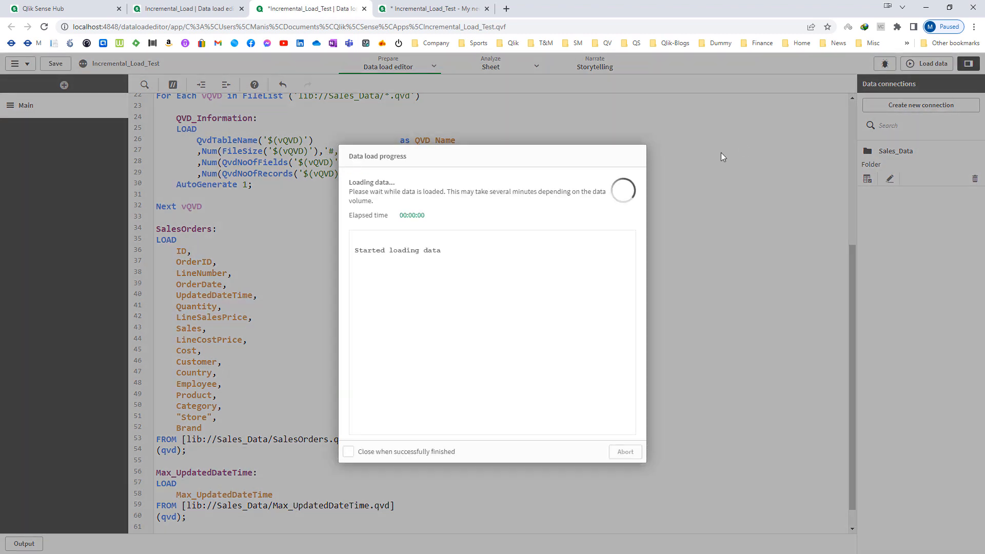
Step: Compare the Incremental_Load_Test sheet's record count, Max_UpdatedDateTime and QVD details with the figures recorded in the RecordCount workbook
{"action": "key", "text": "ctrl+Tab"}
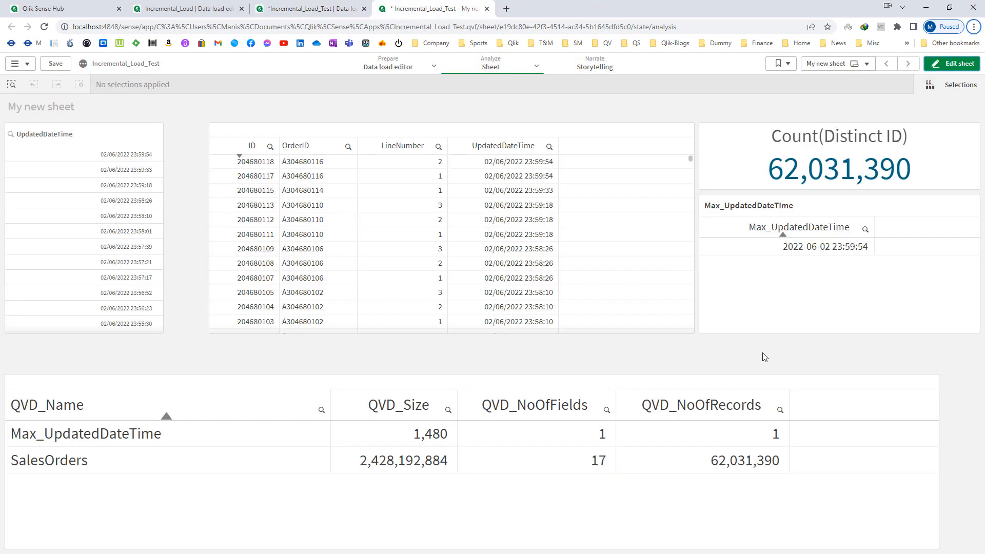
{"action": "key", "text": "alt+Tab"}
{"action": "left_click_drag", "start_coordinate": [651, 96], "coordinate": [585, 133]}
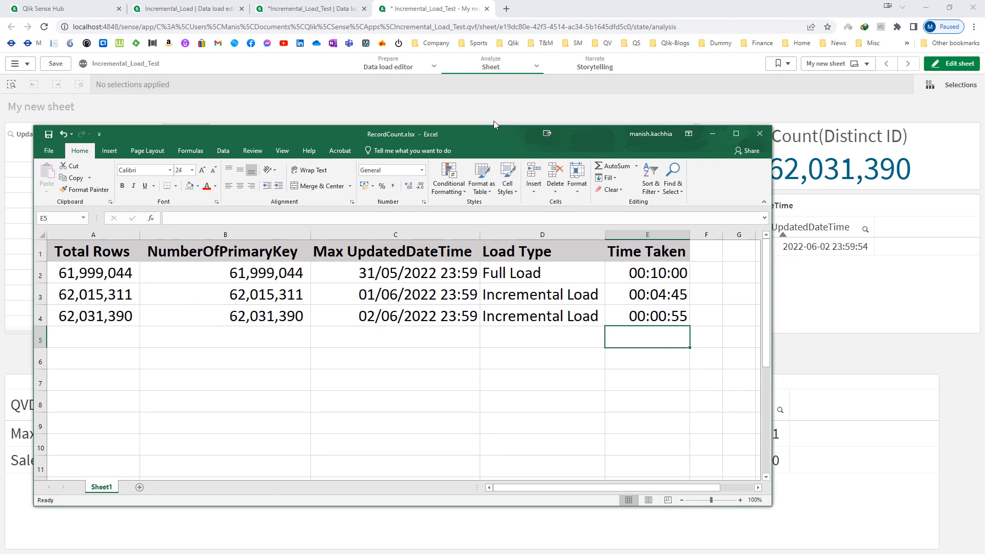
{"action": "left_click_drag", "start_coordinate": [513, 134], "coordinate": [469, 60]}
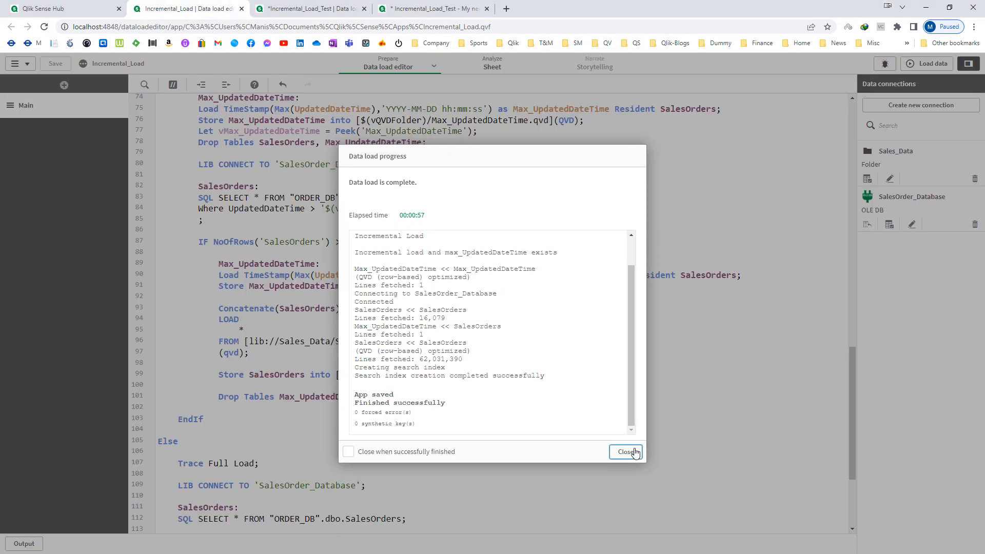
Step: Dismiss the load report and search the Incremental_Load script for the hard-coded path lib://Sales_Data
{"action": "left_click", "coordinate": [628, 508]}
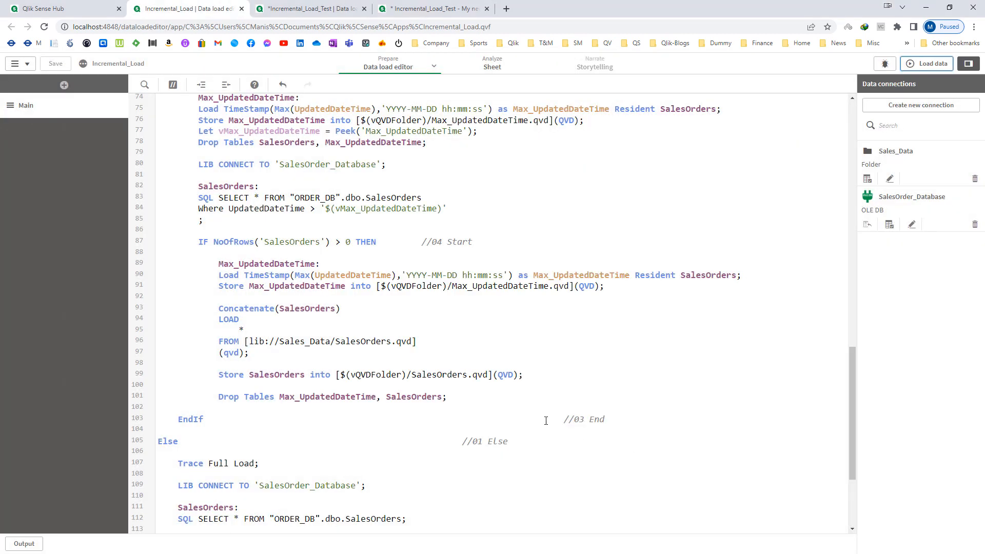
{"action": "scroll", "coordinate": [546, 421], "scroll_direction": "up", "scroll_amount": 10}
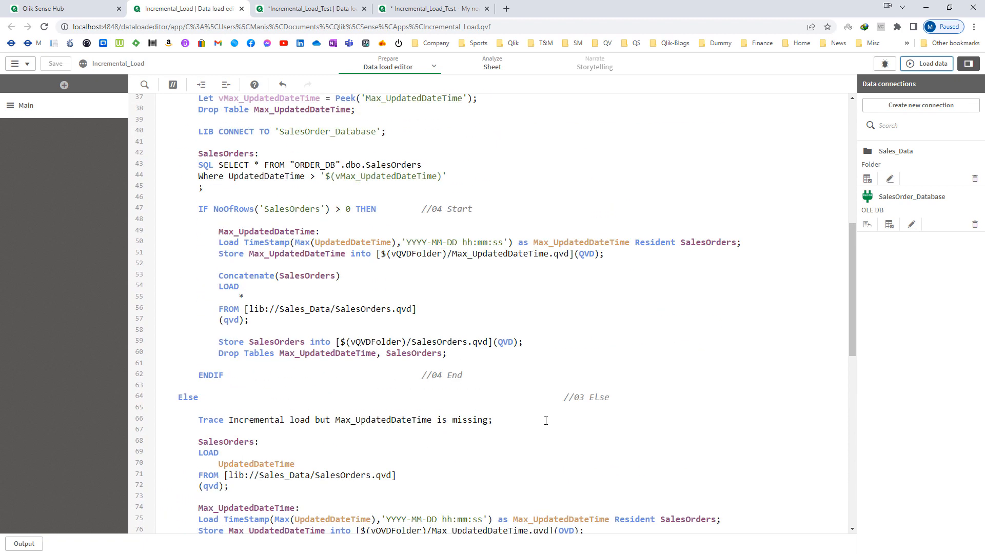
{"action": "key", "text": "ctrl+z"}
{"action": "key", "text": "ctrl+f"}
{"action": "left_click", "coordinate": [281, 340]}
{"action": "scroll", "coordinate": [299, 345], "scroll_direction": "down", "scroll_amount": 7}
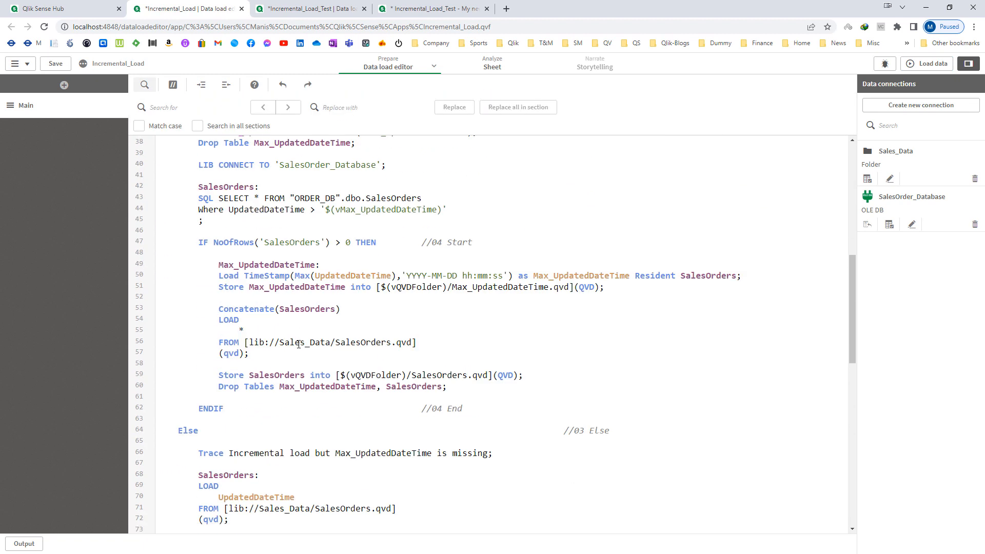
{"action": "left_click_drag", "start_coordinate": [250, 343], "coordinate": [330, 343]}
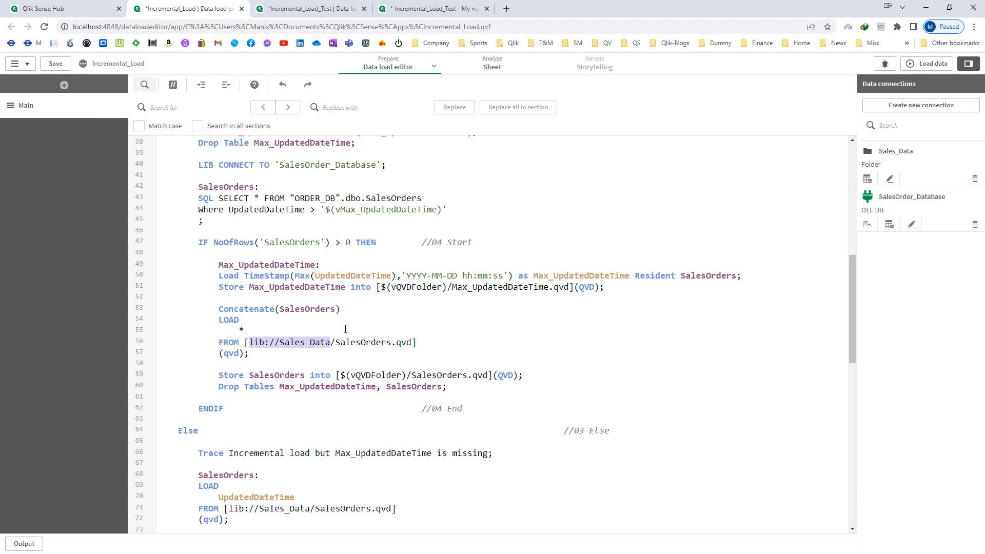
{"action": "key", "text": "ctrl+f"}
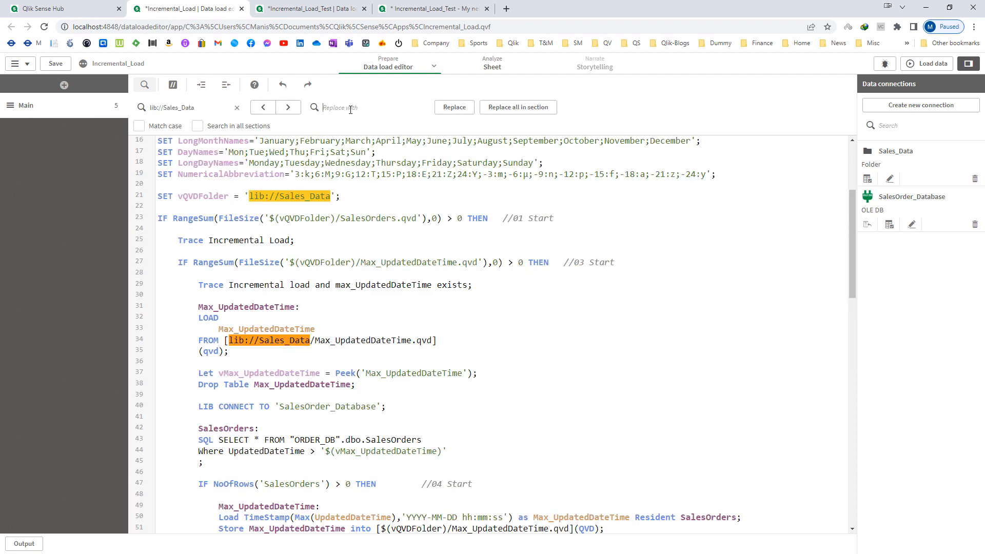
Step: Set $(vQVDFolder) as the replacement text for the path, reusing the variable name from its SET statement
{"action": "key", "text": "Tab"}
{"action": "left_click", "coordinate": [212, 191], "text": "shift"}
{"action": "double_click", "coordinate": [202, 196]}
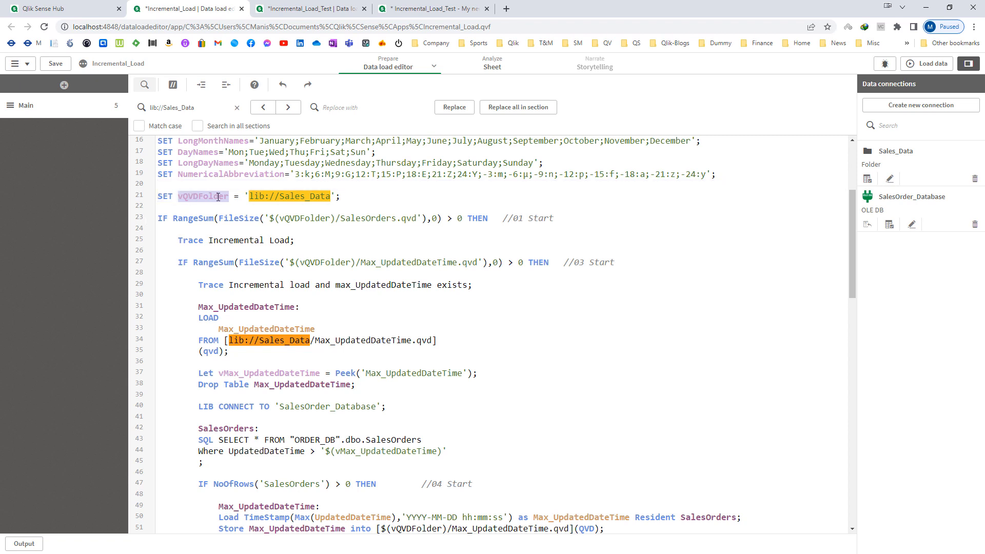
{"action": "type", "text": "$("}
{"action": "key", "text": "ctrl+v"}
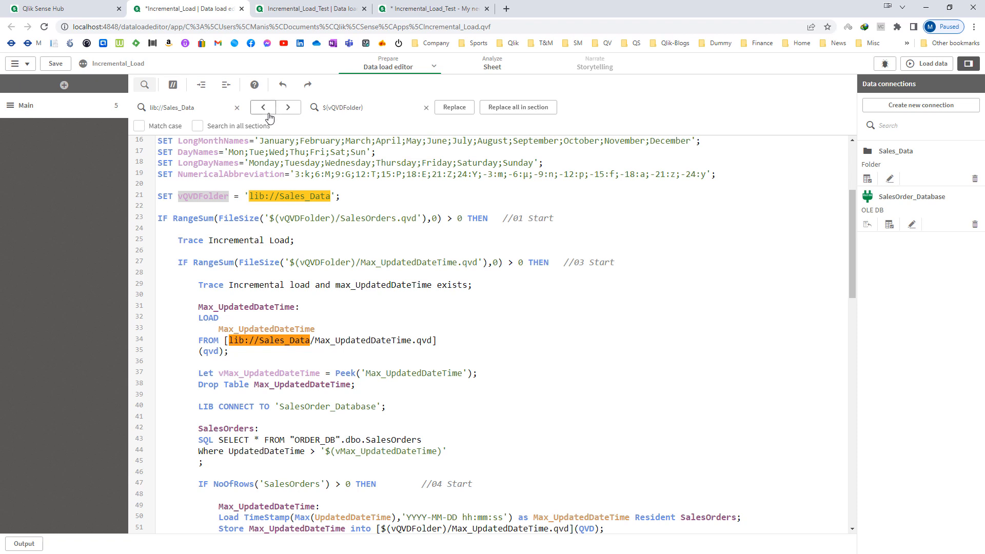
Step: Replace lib://Sales_Data with $(vQVDFolder) in every FROM clause, skipping the SET vQVDFolder definition
{"action": "left_click", "coordinate": [287, 107]}
{"action": "left_click", "coordinate": [461, 110]}
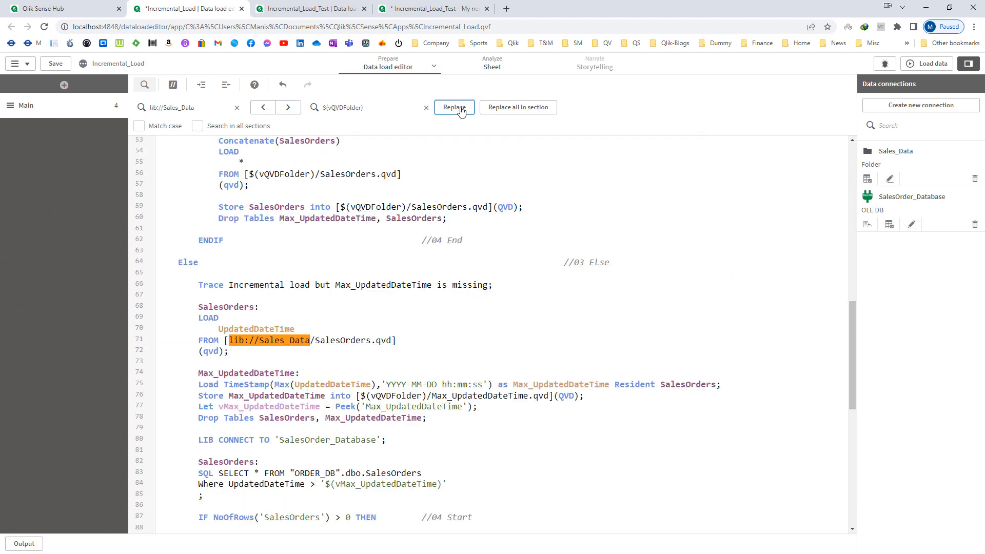
{"action": "left_click", "coordinate": [461, 111]}
{"action": "left_click", "coordinate": [461, 112]}
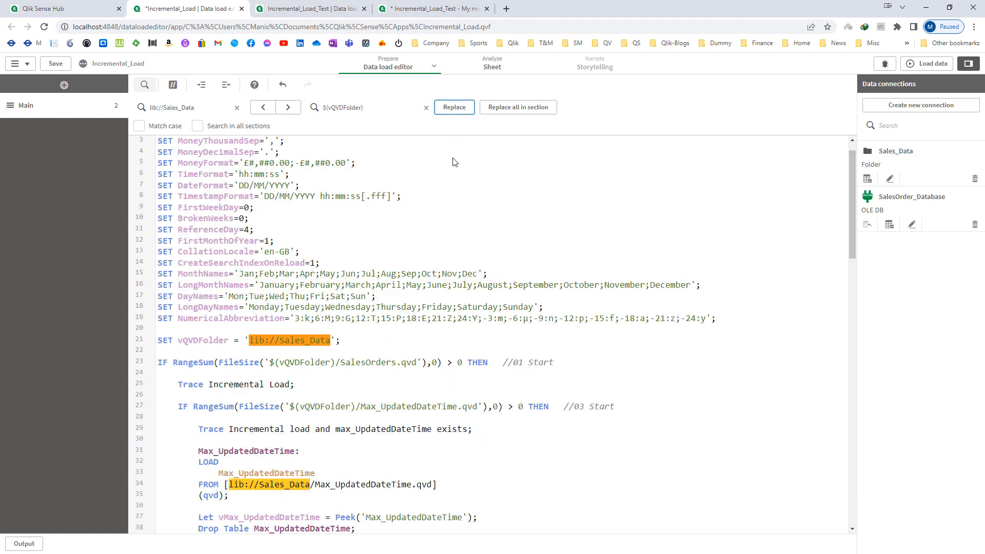
{"action": "scroll", "coordinate": [439, 243], "scroll_direction": "down", "scroll_amount": 3}
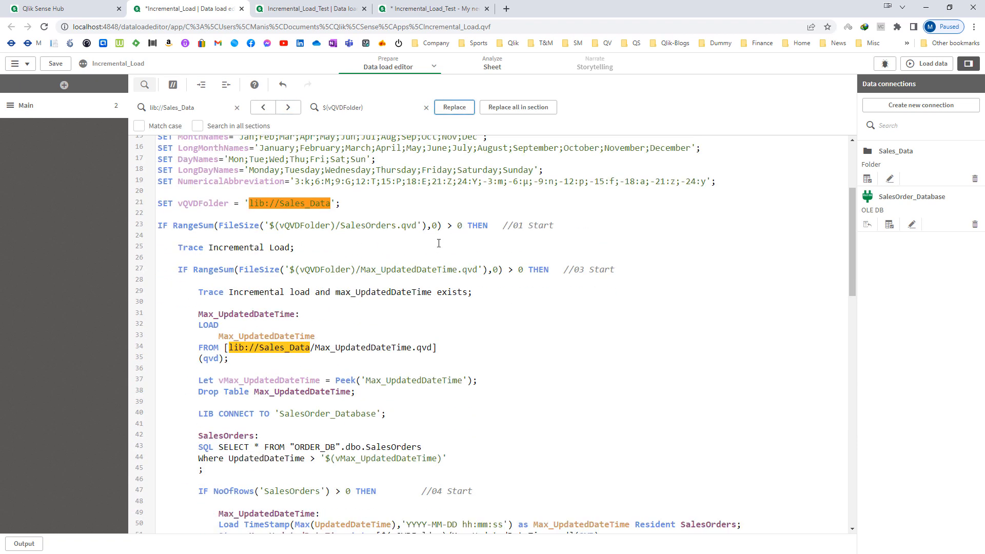
{"action": "left_click", "coordinate": [287, 108]}
{"action": "left_click", "coordinate": [466, 111]}
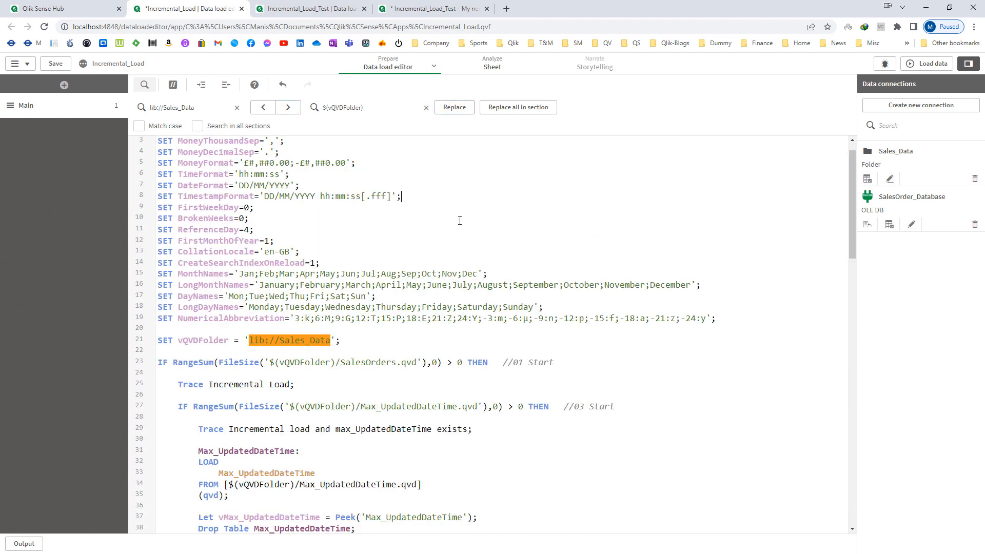
Step: Review the whole script, checking the vQVDFolder paths and the structure of the incremental and full load branches
{"action": "scroll", "coordinate": [458, 205], "scroll_direction": "down", "scroll_amount": 9}
{"action": "scroll", "coordinate": [459, 221], "scroll_direction": "up", "scroll_amount": 5}
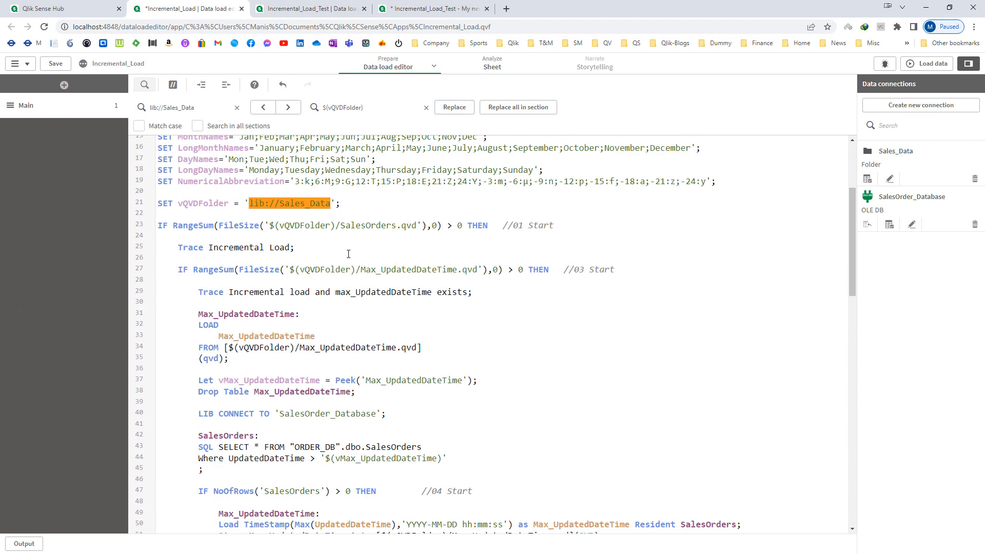
{"action": "double_click", "coordinate": [318, 270]}
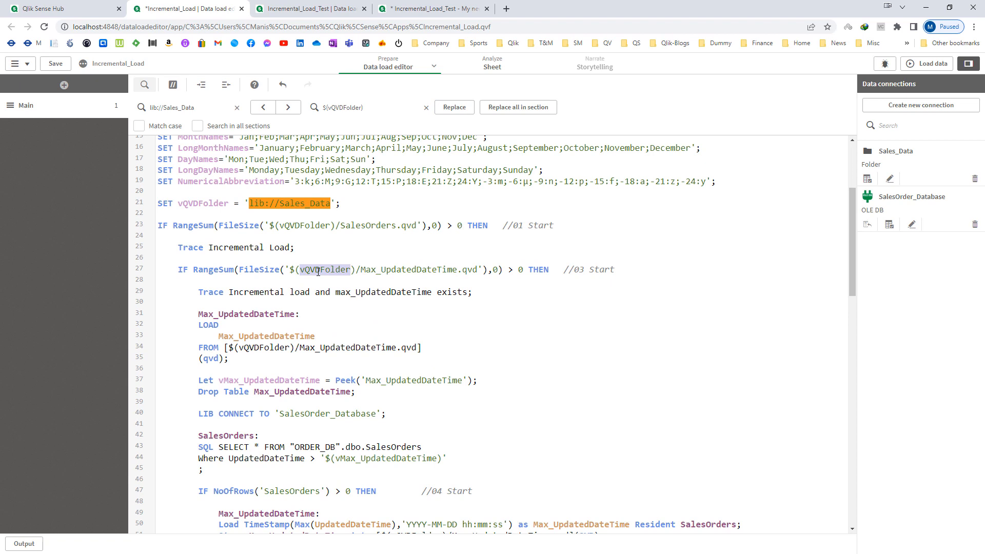
{"action": "scroll", "coordinate": [332, 286], "scroll_direction": "down", "scroll_amount": 20}
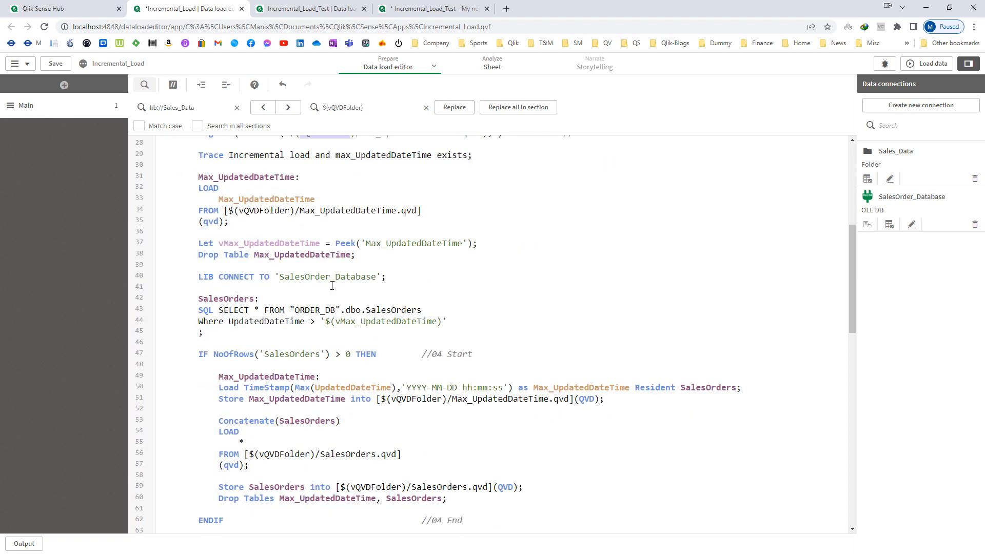
{"action": "scroll", "coordinate": [335, 290], "scroll_direction": "down", "scroll_amount": 5}
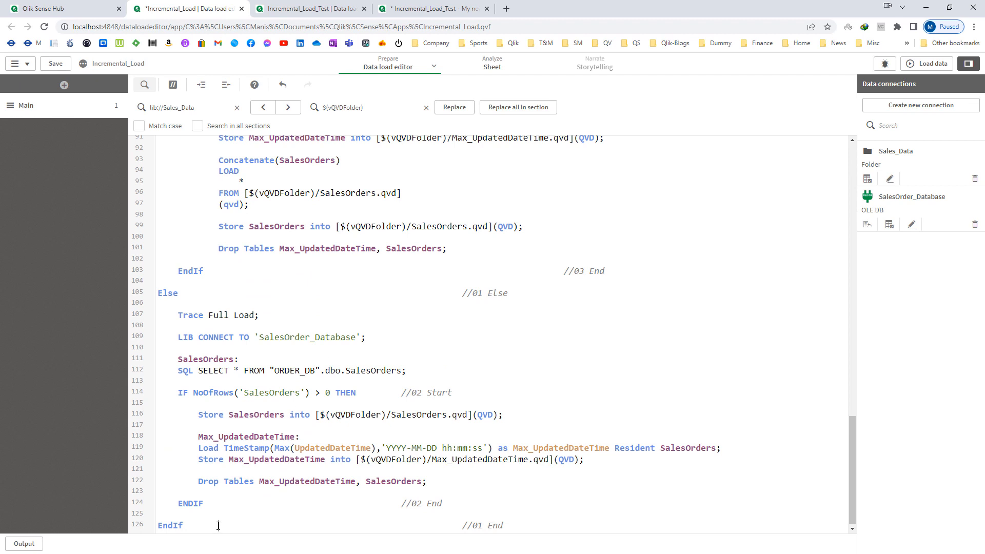
{"action": "left_click_drag", "start_coordinate": [219, 525], "coordinate": [137, 294]}
{"action": "left_click", "coordinate": [252, 295]}
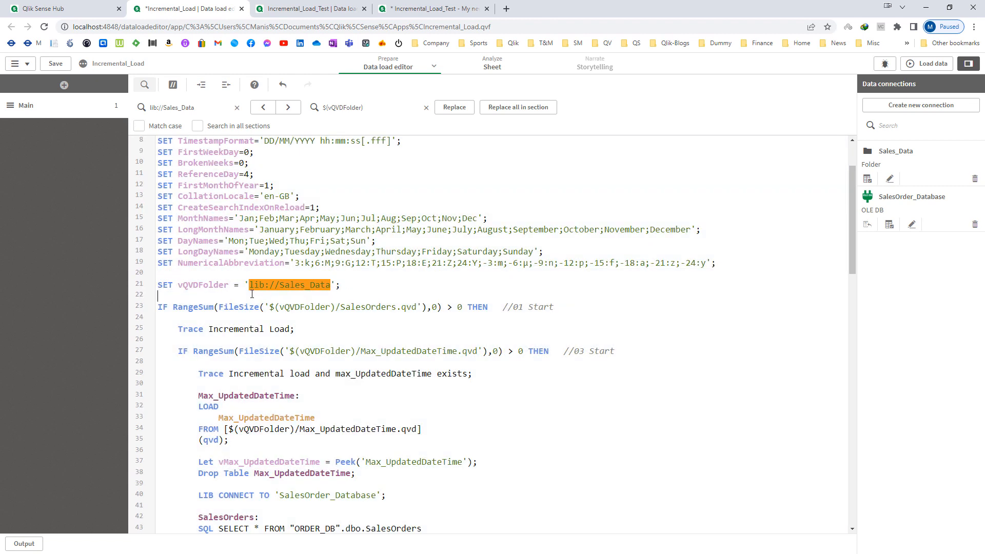
{"action": "scroll", "coordinate": [252, 295], "scroll_direction": "down", "scroll_amount": 6}
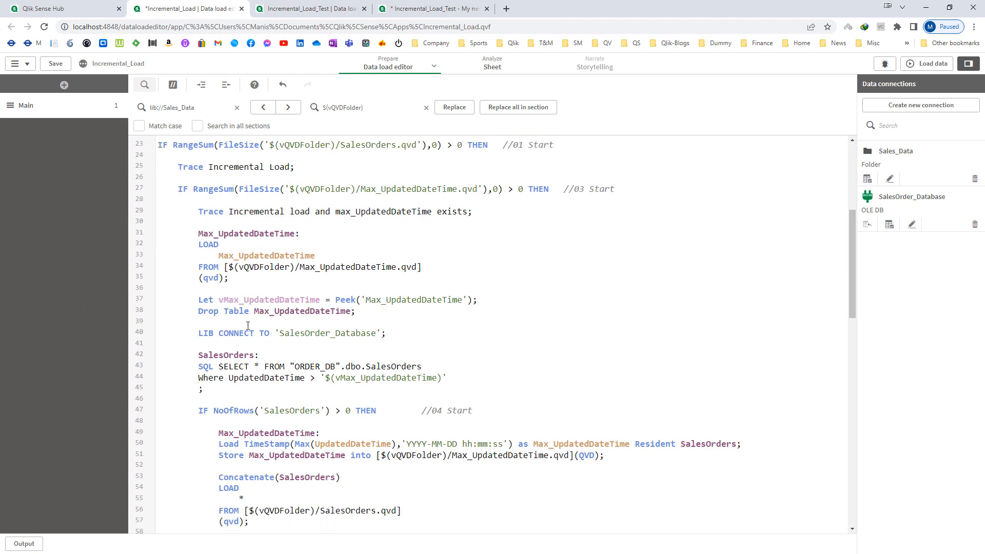
{"action": "scroll", "coordinate": [244, 343], "scroll_direction": "up", "scroll_amount": 3}
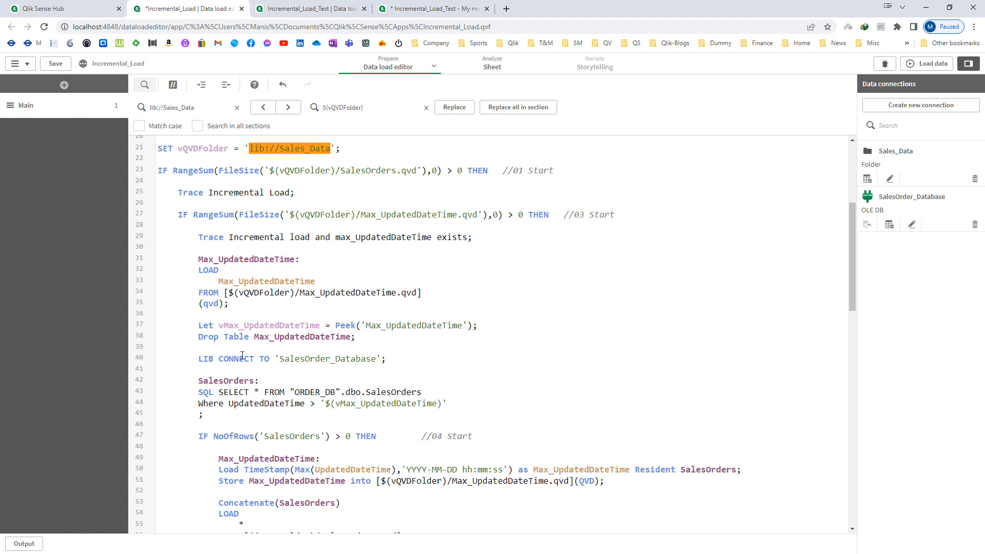
{"action": "scroll", "coordinate": [242, 355], "scroll_direction": "down", "scroll_amount": 9}
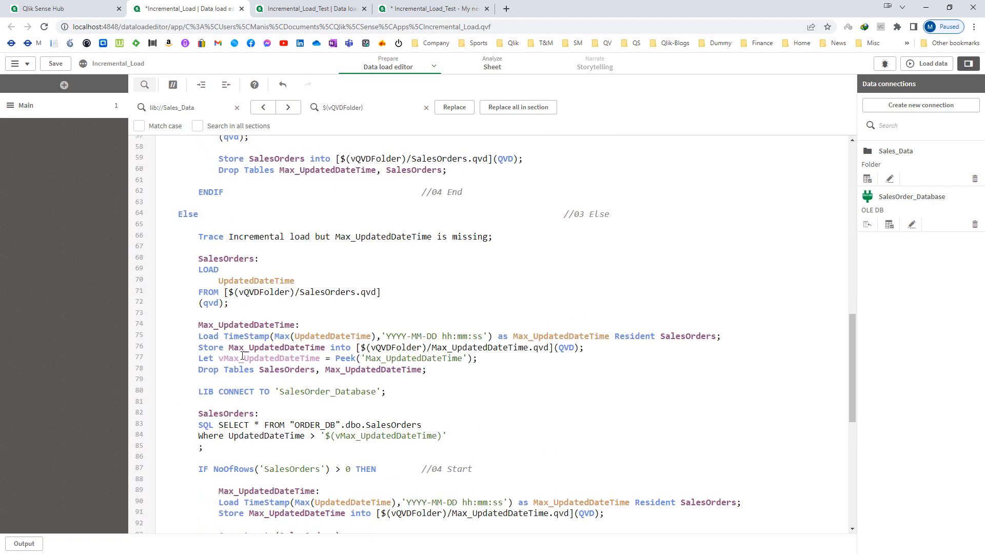
{"action": "scroll", "coordinate": [242, 355], "scroll_direction": "down", "scroll_amount": 8}
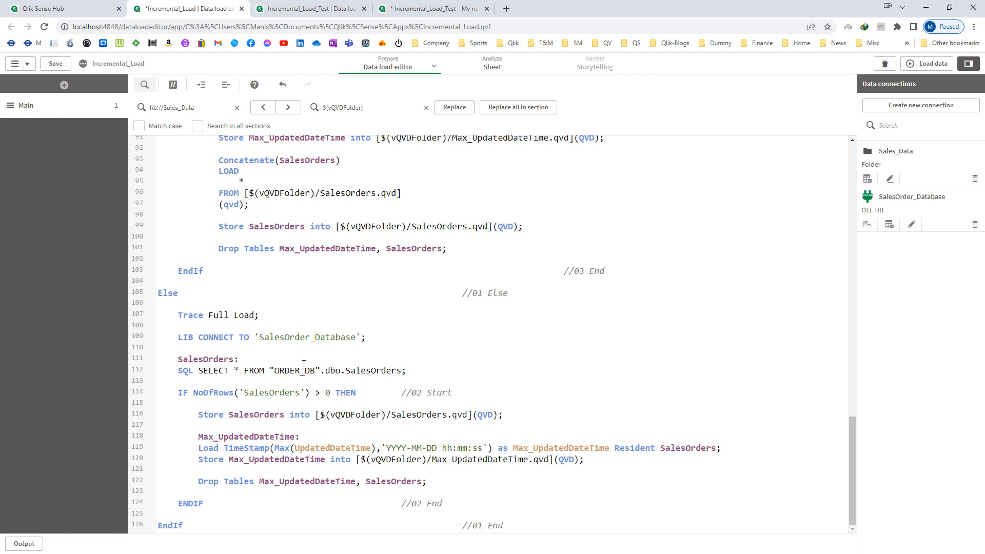
Step: Add a new script section and start a block comment with the line "1) Check SalesOrders.qvd exists or not"
{"action": "left_click", "coordinate": [64, 85]}
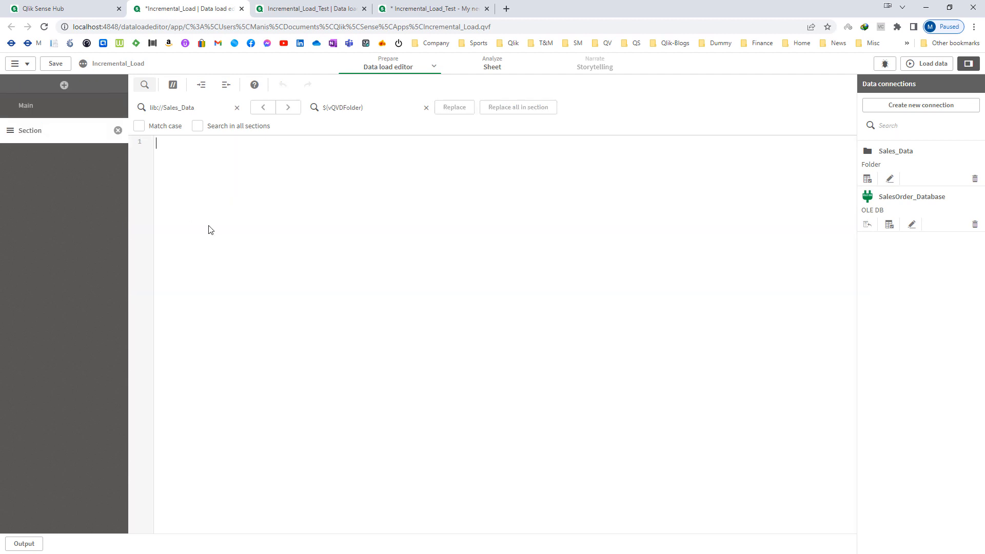
{"action": "type", "text": "1)"}
{"action": "key", "text": "BackSpace"}
{"action": "key", "text": "BackSpace"}
{"action": "type", "text": "/*"}
{"action": "key", "text": "Return"}
{"action": "key", "text": "Return"}
{"action": "type", "text": "1) Check SalesOrders.qvd exis"}
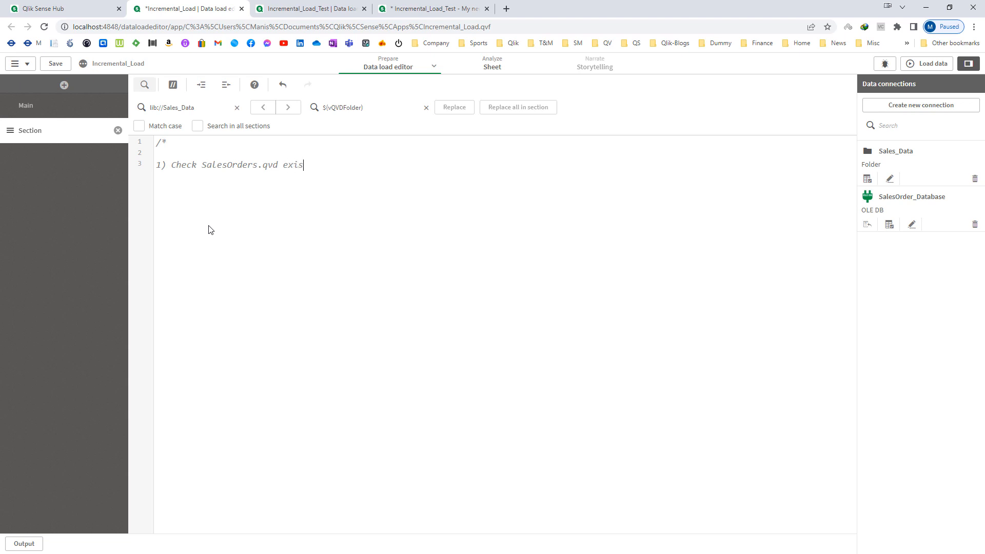
{"action": "type", "text": "ts or not"}
Step: Outline the branches in the comment with indented lines "Do Incremental Load" and "Do Full Load", followed by an unindented "END OF CODE"
{"action": "key", "text": "Return"}
{"action": "type", "text": "Do Incremental Loa"}
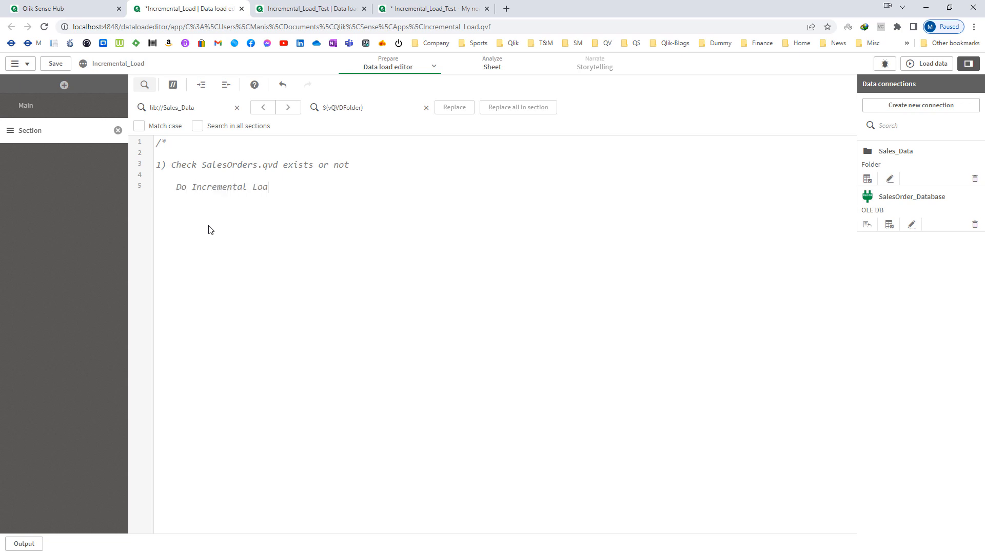
{"action": "type", "text": "d"}
{"action": "key", "text": "Return"}
{"action": "key", "text": "Return"}
{"action": "key", "text": "Return"}
{"action": "type", "text": "Do Full Load"}
{"action": "key", "text": "Return"}
{"action": "key", "text": "Return"}
{"action": "type", "text": "END OF CODE"}
Step: Add the lines "Database connection" and "SELECT STATEMENT" beneath Do Full Load
{"action": "key", "text": "Home"}
{"action": "key", "text": "shift+End"}
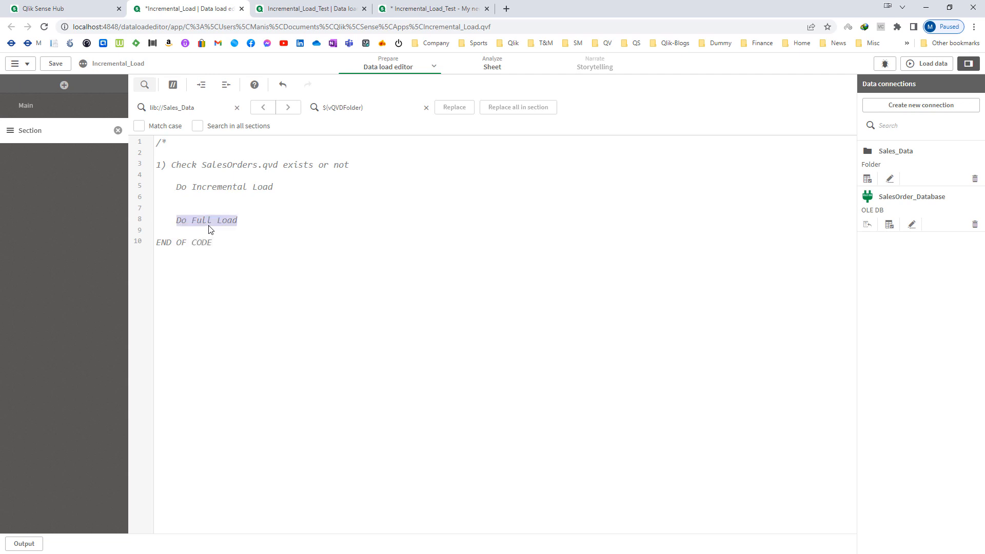
{"action": "key", "text": "End"}
{"action": "key", "text": "Return"}
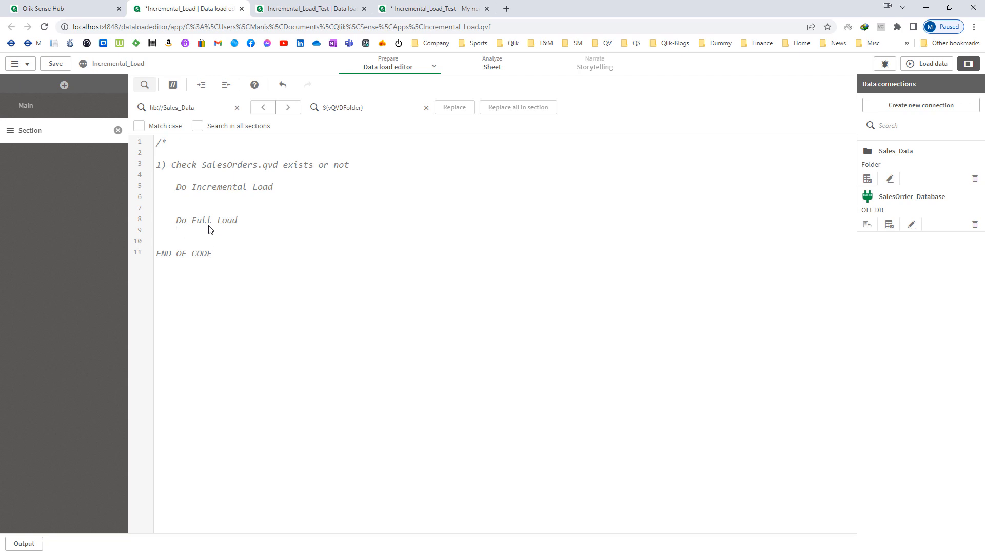
{"action": "type", "text": "Database connection"}
{"action": "key", "text": "Return"}
{"action": "type", "text": "SELECT SAT"}
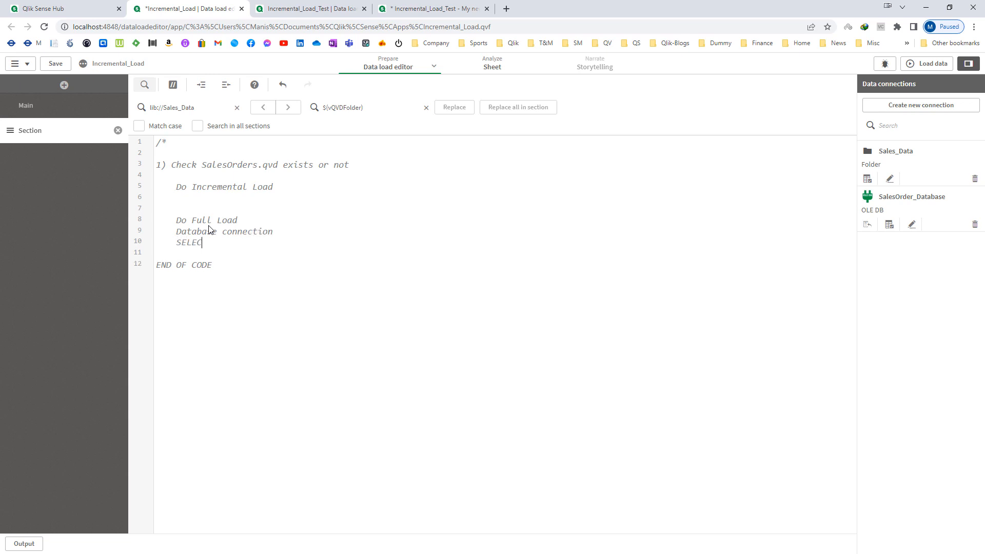
{"action": "key", "text": "BackSpace"}
{"action": "key", "text": "BackSpace"}
{"action": "type", "text": "TATEMENT"}
Step: Add the line "Extract Data and get SalesOrders" below SELECT STATEMENT
{"action": "key", "text": "Return"}
{"action": "type", "text": "Create"}
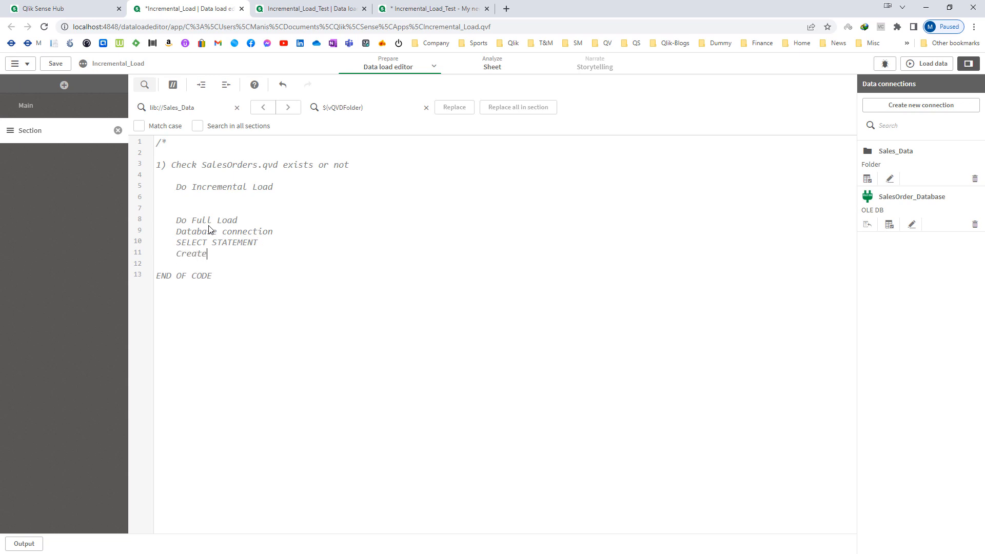
{"action": "key", "text": "BackSpace"}
{"action": "key", "text": "BackSpace"}
{"action": "key", "text": "BackSpace"}
{"action": "key", "text": "BackSpace"}
{"action": "key", "text": "BackSpace"}
{"action": "key", "text": "BackSpace"}
{"action": "type", "text": "Extract Data and get SalesOrders"}
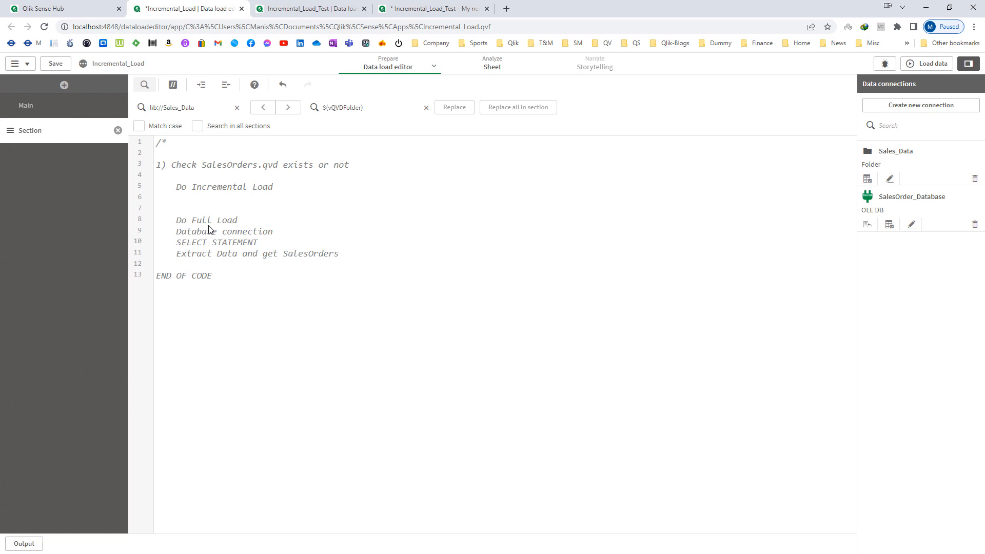
Step: Add the line "Check SalesOrders table has data", copying the table name from the line above
{"action": "key", "text": "Return"}
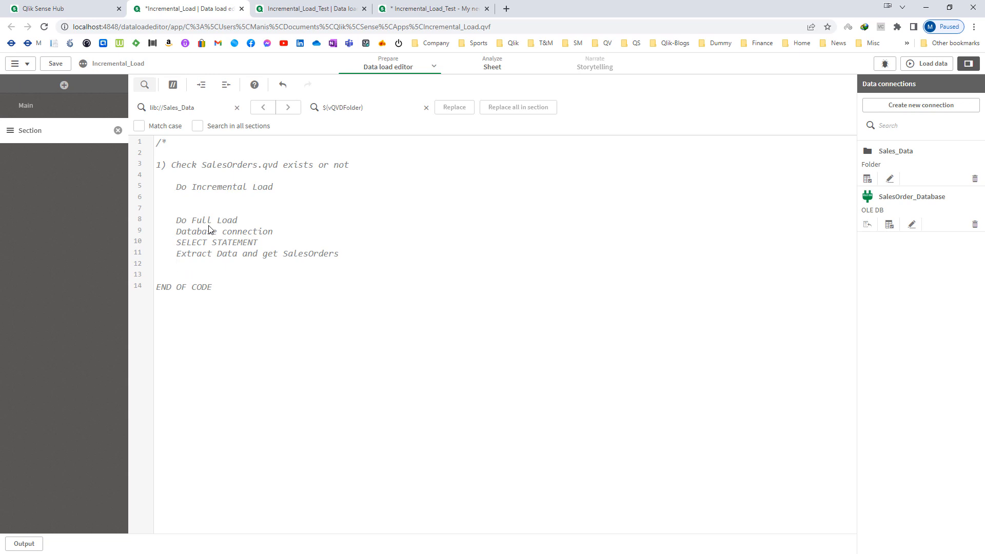
{"action": "type", "text": "Creat"}
{"action": "key", "text": "BackSpace"}
{"action": "key", "text": "BackSpace"}
{"action": "key", "text": "BackSpace"}
{"action": "key", "text": "BackSpace"}
{"action": "type", "text": "heck"}
{"action": "double_click", "coordinate": [310, 252]}
{"action": "key", "text": "ctrl+c"}
{"action": "key", "text": "Down"}
{"action": "key", "text": "ctrl+v"}
{"action": "type", "text": "table has data"}
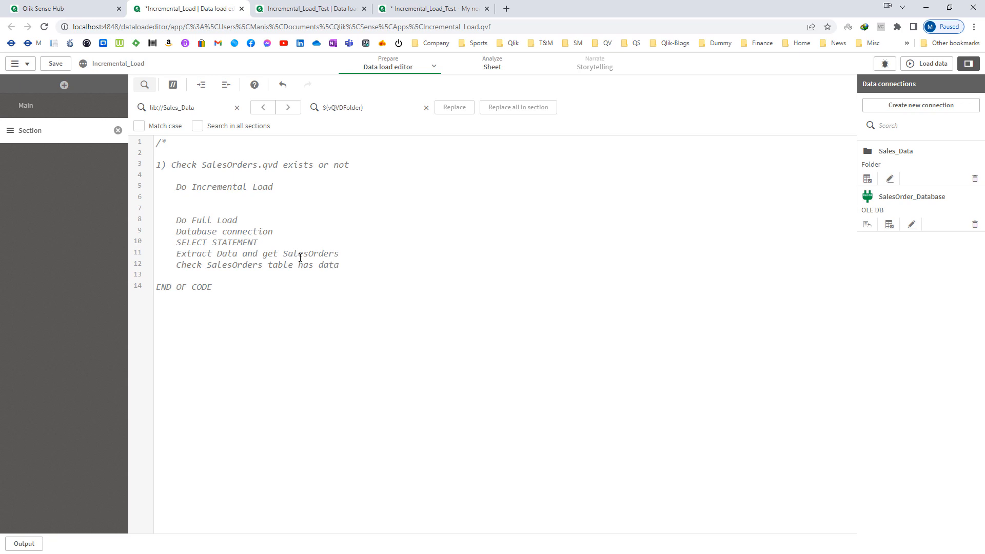
Step: Add the further indented lines "Store Data in a QVD" and "Find out MaxDateTime" under the SalesOrders data check
{"action": "key", "text": "Return"}
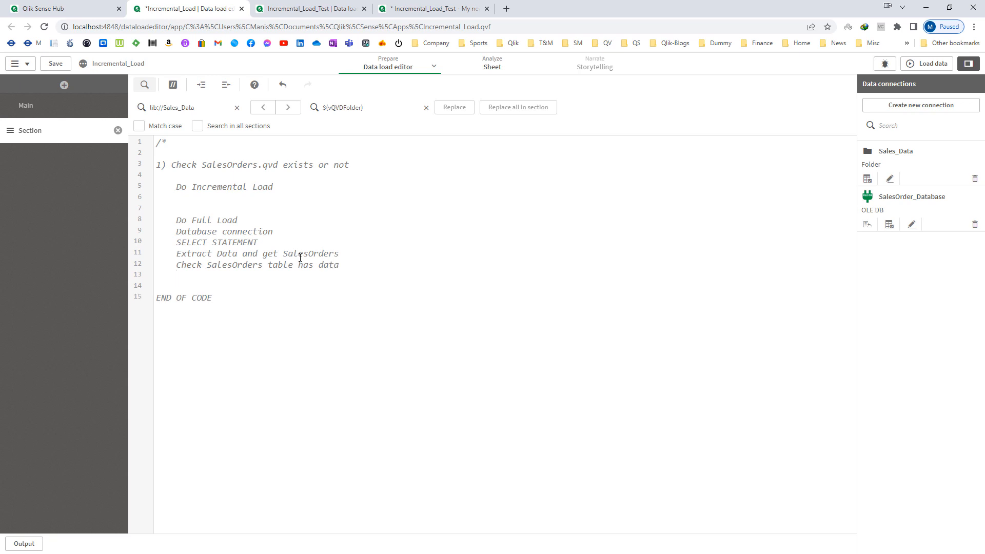
{"action": "type", "text": "Store Data in a QVD"}
{"action": "key", "text": "Return"}
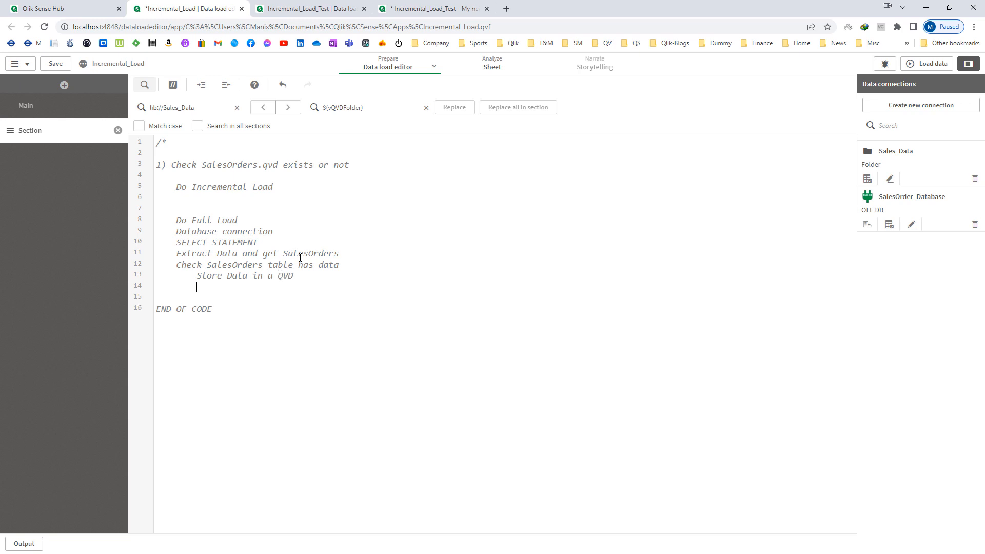
{"action": "type", "text": "Find out Max"}
{"action": "key", "text": "BackSpace"}
{"action": "type", "text": "DateTime and"}
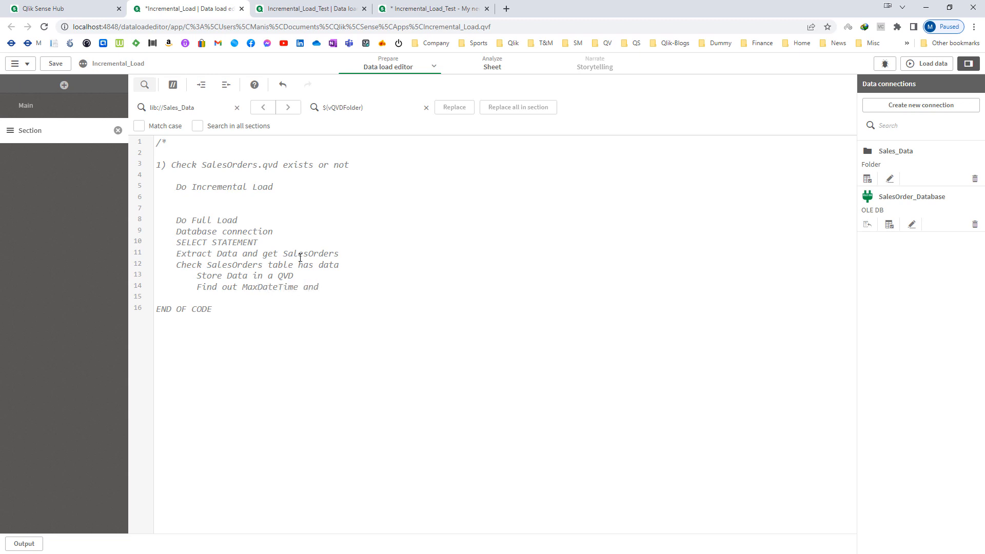
{"action": "key", "text": "BackSpace"}
{"action": "key", "text": "BackSpace"}
{"action": "key", "text": "BackSpace"}
{"action": "key", "text": "BackSpace"}
{"action": "key", "text": "BackSpace"}
Step: Add the line "Store MaxDateTime inside QVD" below Find out MaxDateTime
{"action": "key", "text": "Return"}
{"action": "type", "text": "S"}
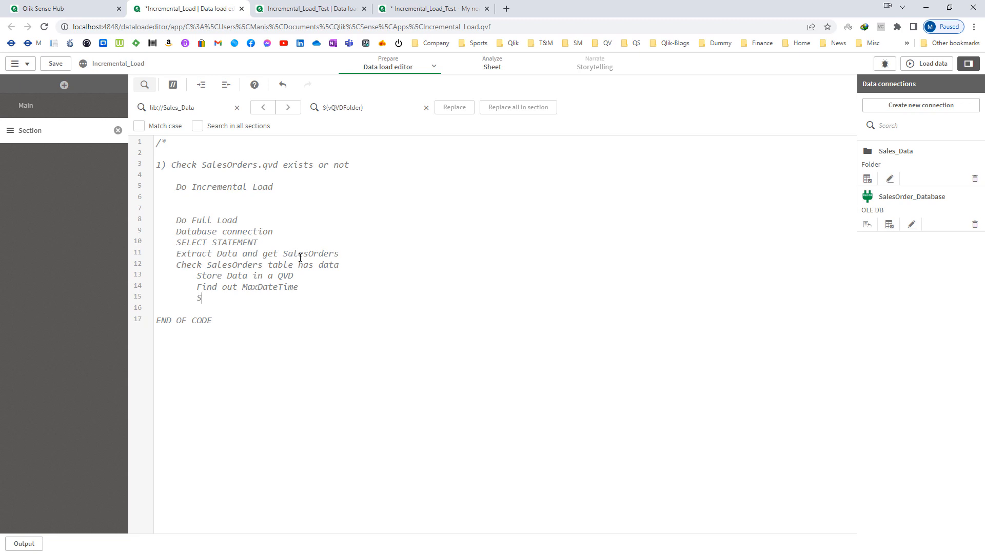
{"action": "type", "text": "tore MaxDateTime inside QVD"}
{"action": "key", "text": "Return"}
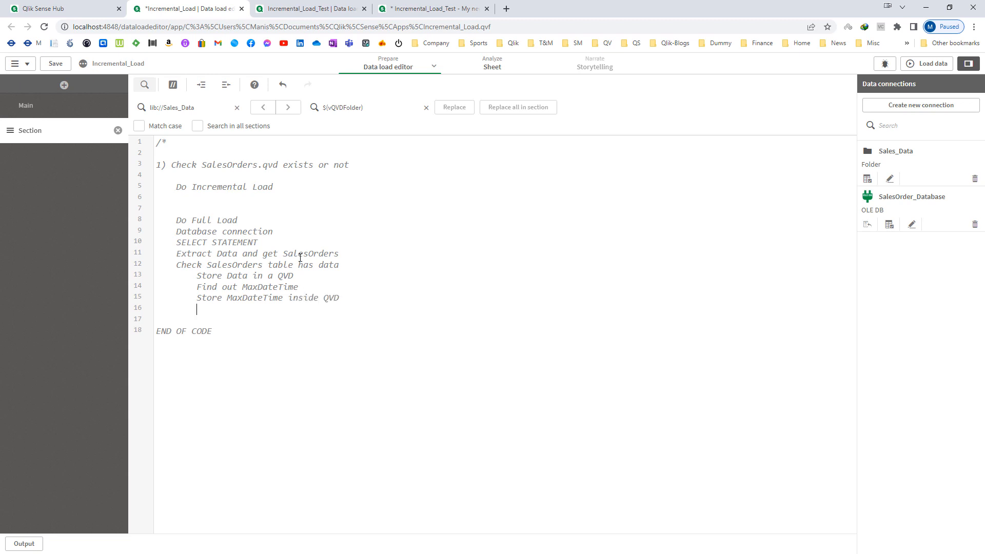
Step: Add the line "Drop both Tables" below Store MaxDateTime inside QVD
{"action": "type", "text": "Drop Both"}
{"action": "key", "text": "BackSpace"}
{"action": "key", "text": "BackSpace"}
{"action": "key", "text": "BackSpace"}
{"action": "key", "text": "BackSpace"}
{"action": "key", "text": "BackSpace"}
{"action": "type", "text": "both Tables"}
Step: Highlight the whole full load outline, from Do Full Load to Drop both Tables, for review
{"action": "key", "text": "Up"}
{"action": "key", "text": "Up"}
{"action": "key", "text": "Up"}
{"action": "key", "text": "Up"}
{"action": "key", "text": "Up"}
{"action": "key", "text": "shift+Down"}
{"action": "key", "text": "shift+Down"}
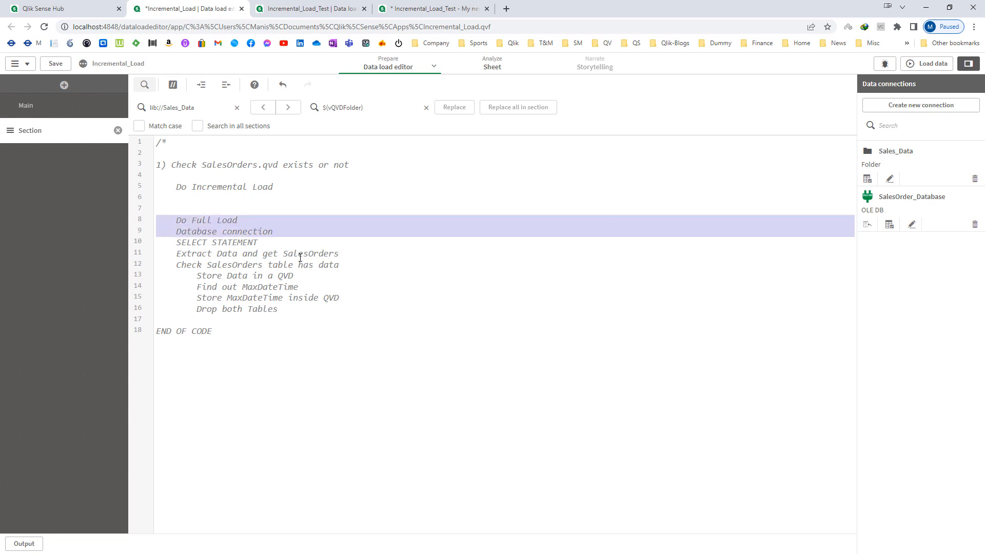
{"action": "key", "text": "shift+Down"}
{"action": "key", "text": "shift+Down"}
{"action": "key", "text": "shift+Down"}
{"action": "key", "text": "shift+Down"}
{"action": "key", "text": "shift+Down"}
{"action": "key", "text": "shift+Down"}
{"action": "key", "text": "shift+Down"}
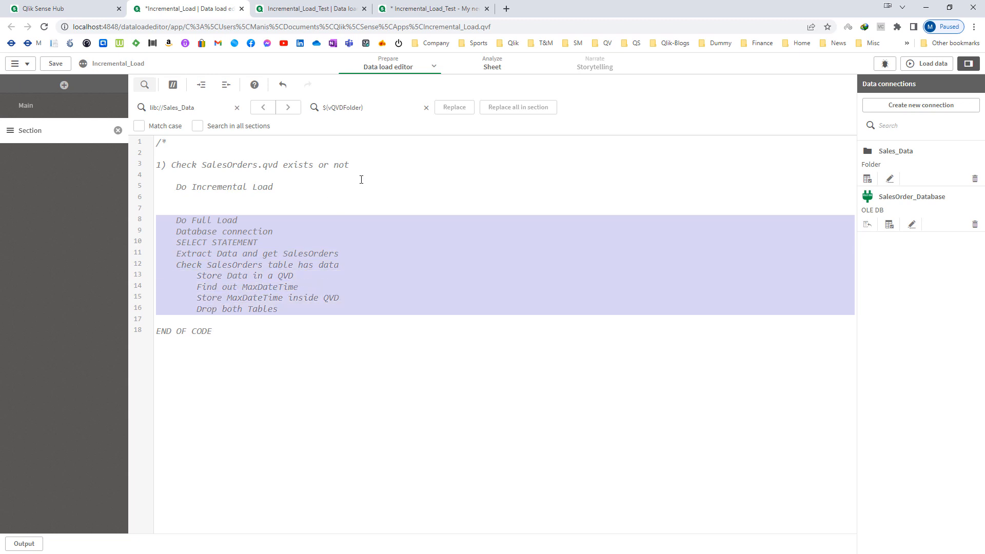
Step: Append the note "// When you have first load. You accidently deleted the QVD" to the SalesOrders.qvd existence check
{"action": "left_click", "coordinate": [383, 164]}
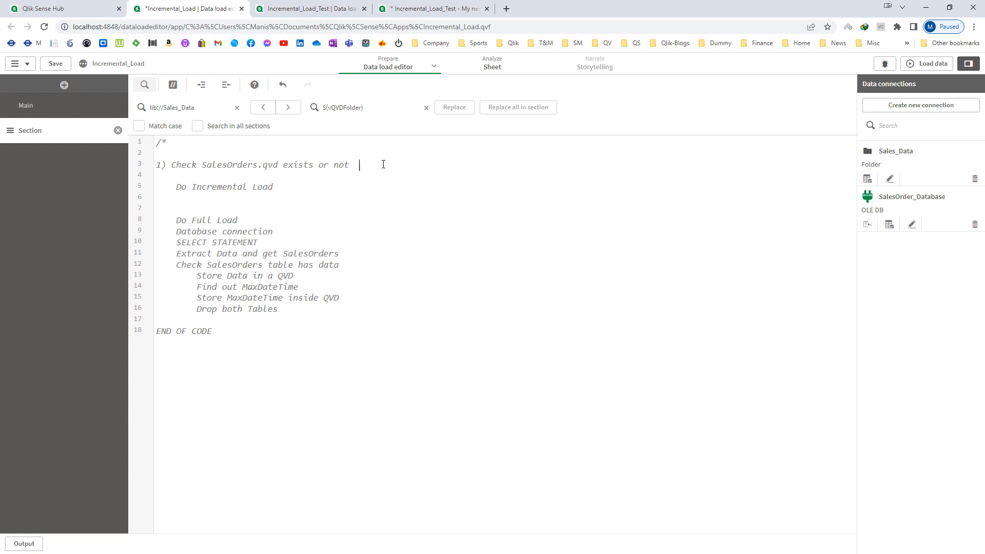
{"action": "type", "text": "// When yu u have first load. You accide"}
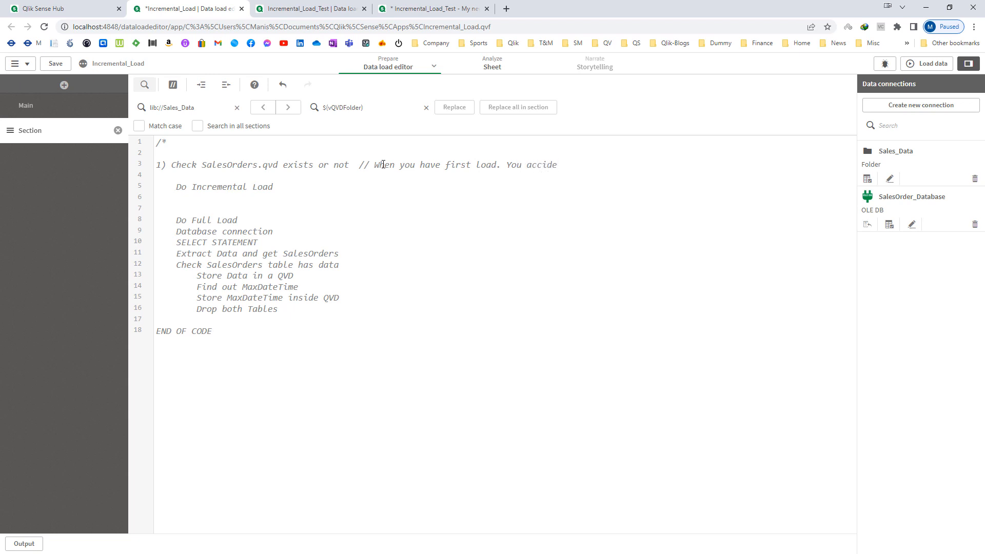
{"action": "type", "text": "ntly delete"}
{"action": "type", "text": "d the o"}
{"action": "type", "text": "VD"}
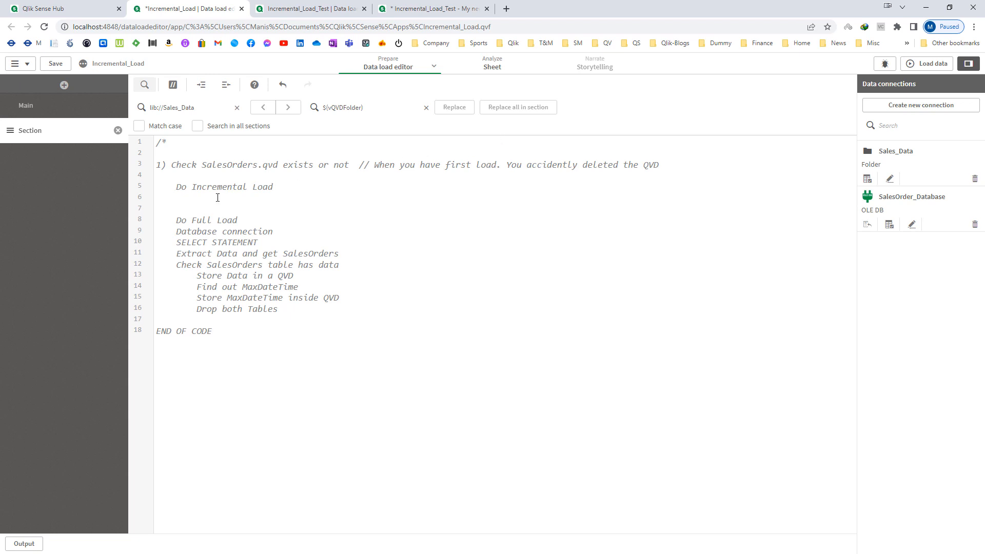
Step: Add the line "Check whether MaxDateTime.QVD exists or not" under Do Incremental Load, copying MaxDateTime from the full load outline
{"action": "left_click_drag", "start_coordinate": [174, 187], "coordinate": [282, 187]}
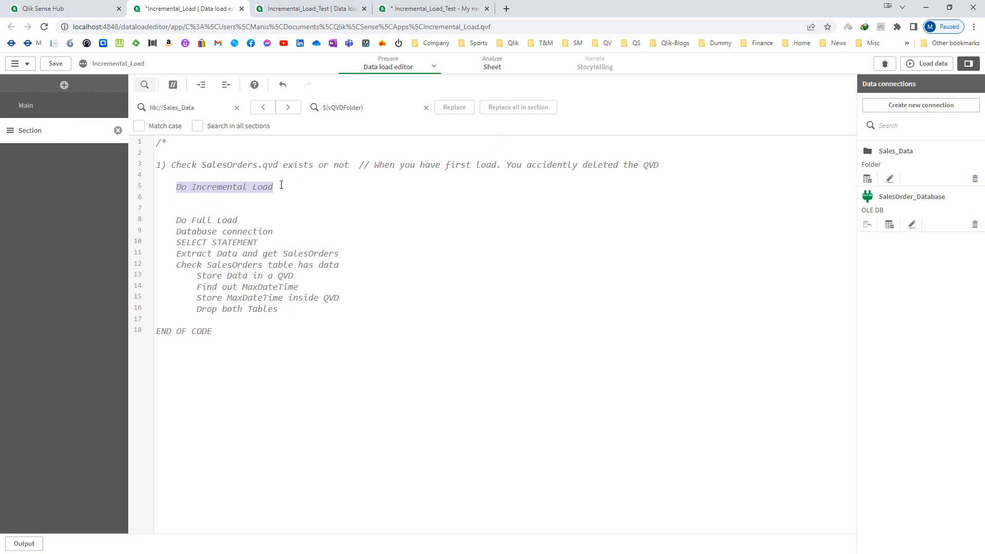
{"action": "left_click", "coordinate": [292, 189]}
{"action": "key", "text": "Return"}
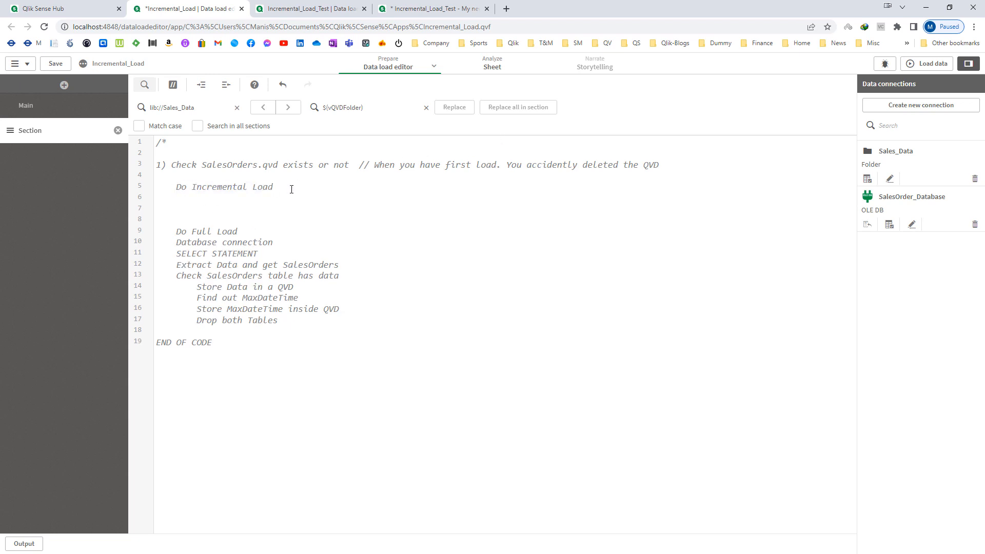
{"action": "double_click", "coordinate": [255, 298]}
{"action": "key", "text": "ctrl+c"}
{"action": "left_click", "coordinate": [196, 198]}
{"action": "type", "text": "Check whether"}
{"action": "key", "text": "ctrl+v"}
{"action": "type", "text": ".QVD "}
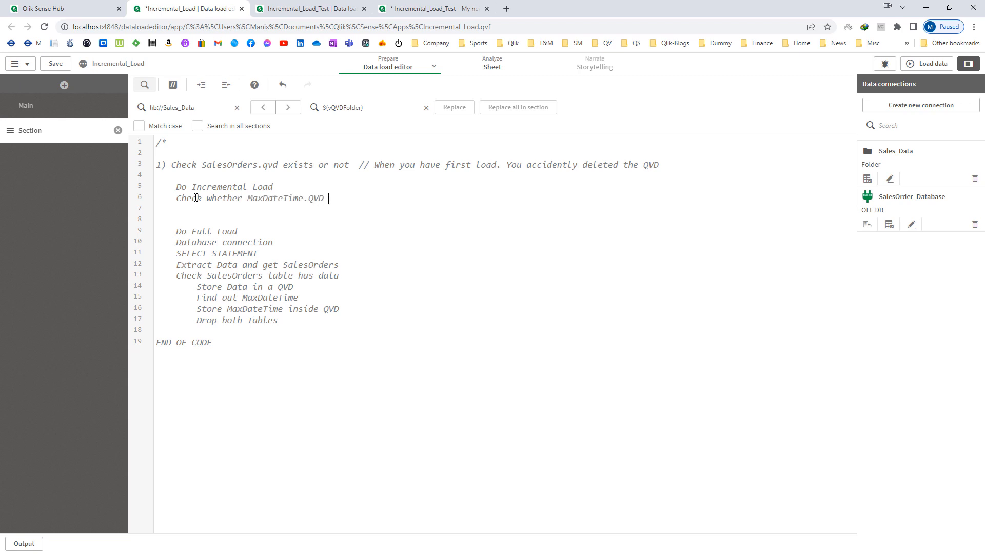
{"action": "type", "text": "exists or not"}
Step: Under the MaxDateTime.QVD check, add an indented "Do Something" line and a "Not exists" branch with its own indented "Do Something"
{"action": "key", "text": "Return"}
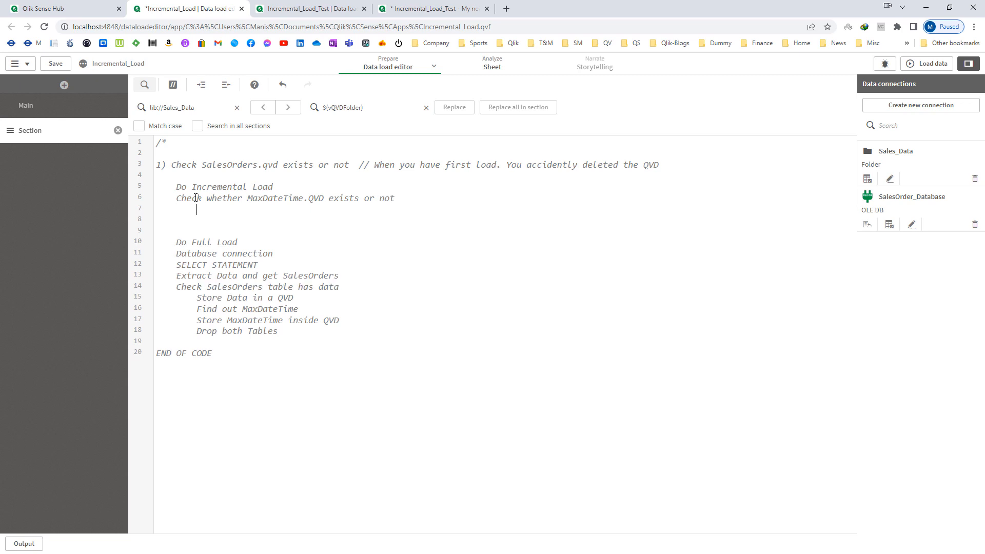
{"action": "type", "text": "Do Something"}
{"action": "key", "text": "Return"}
{"action": "type", "text": "Not exists"}
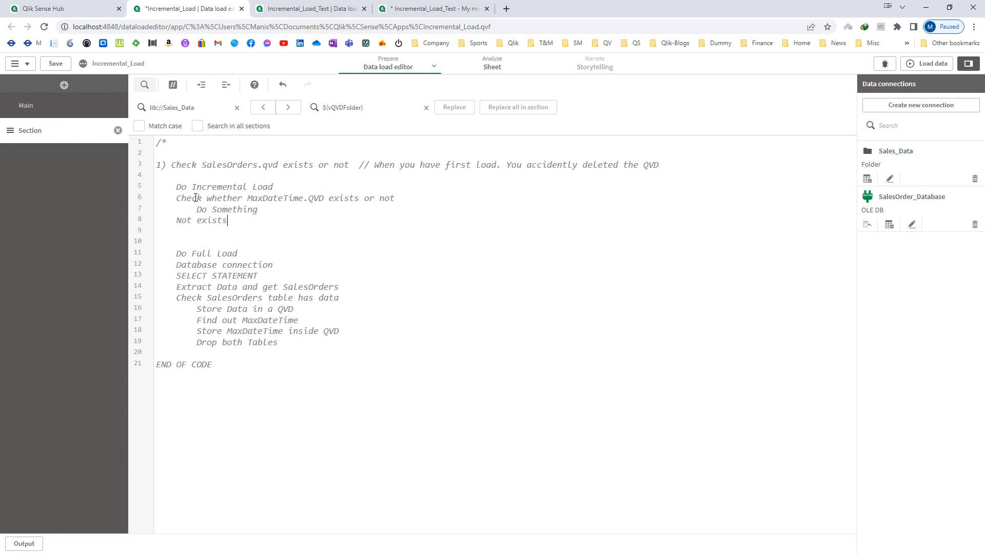
{"action": "key", "text": "Return"}
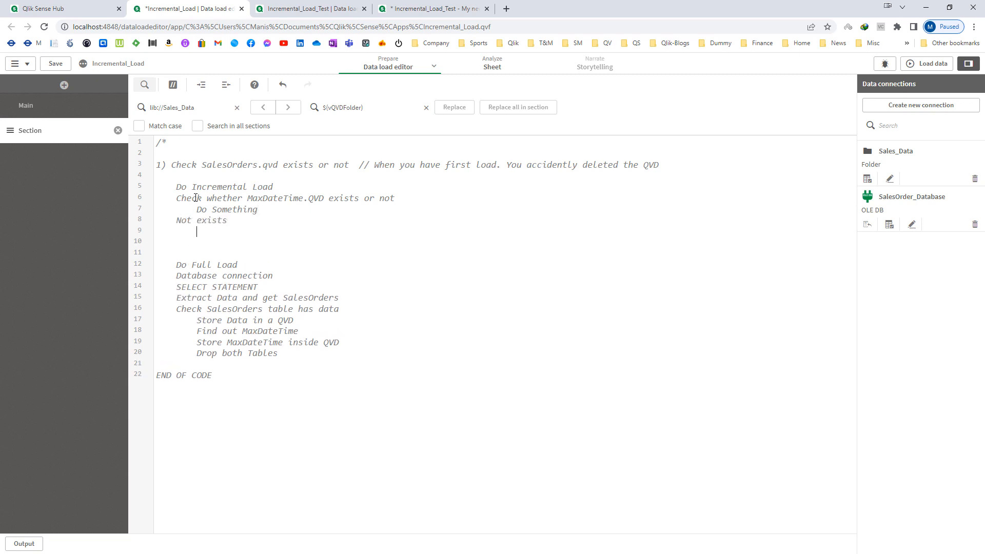
{"action": "type", "text": "Do Something"}
{"action": "key", "text": "shift+End"}
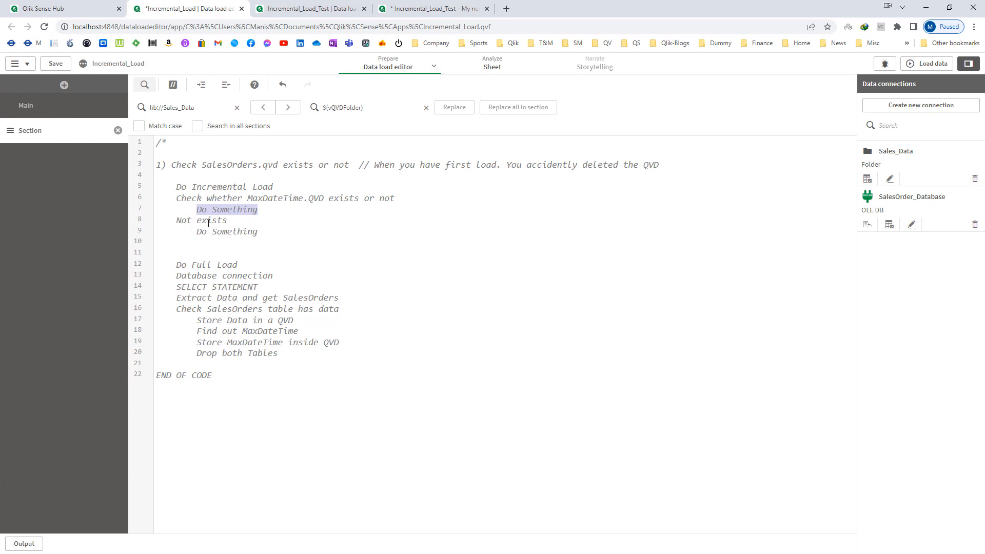
{"action": "left_click", "coordinate": [272, 198]}
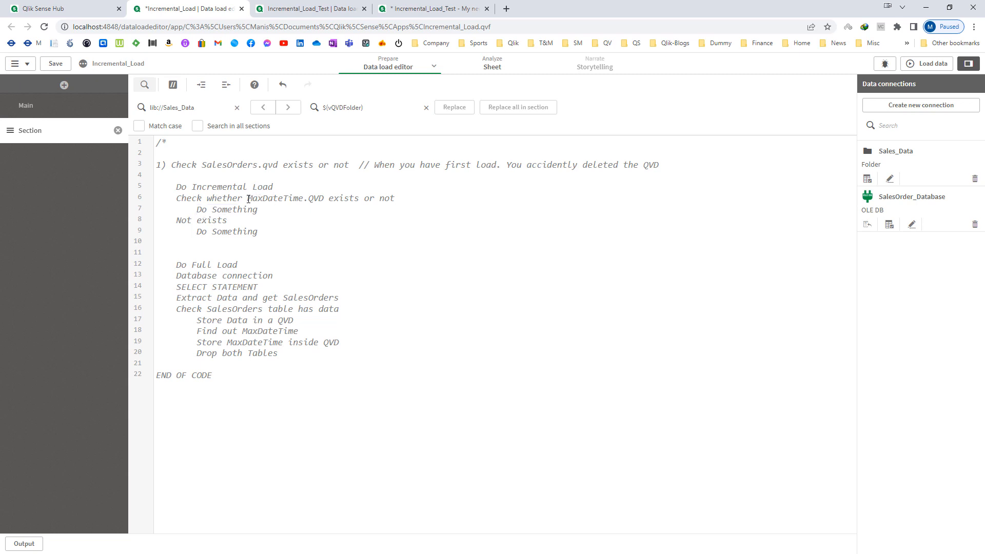
Step: Replace the first Do Something with "Load MaxDateTime.QVD" and "Store maxDateTime inside a variable", copying the QVD name from the check line
{"action": "left_click_drag", "start_coordinate": [247, 198], "coordinate": [323, 205]}
{"action": "key", "text": "ctrl+c"}
{"action": "left_click_drag", "start_coordinate": [195, 208], "coordinate": [260, 211]}
{"action": "type", "text": "Load"}
{"action": "key", "text": "ctrl+v"}
{"action": "key", "text": "Return"}
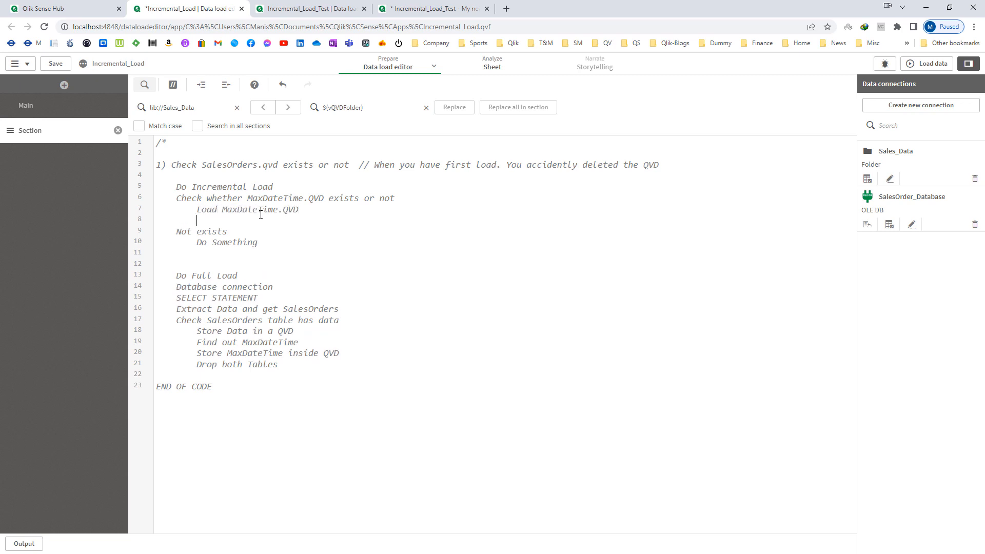
{"action": "type", "text": "Store maxDateTime inside a variable"}
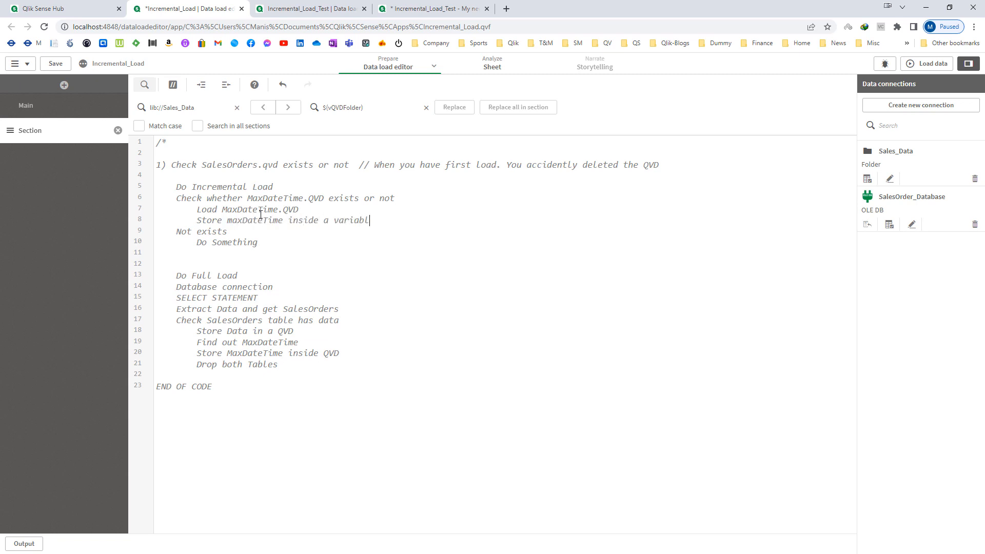
Step: Copy the full load lines from Database connection to Drop both Tables below the Store maxDateTime inside a variable line
{"action": "key", "text": "Return"}
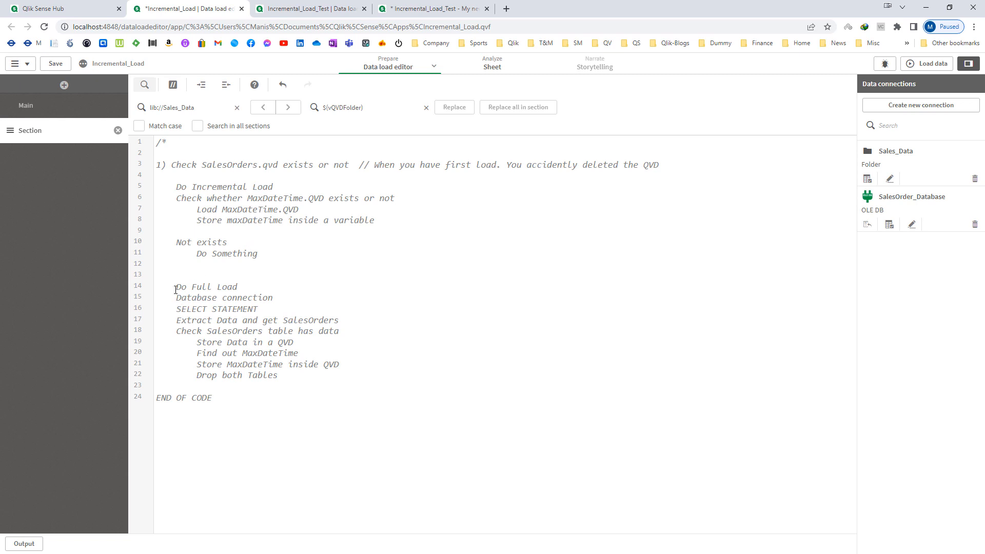
{"action": "left_click_drag", "start_coordinate": [176, 298], "coordinate": [354, 372]}
{"action": "key", "text": "ctrl+c"}
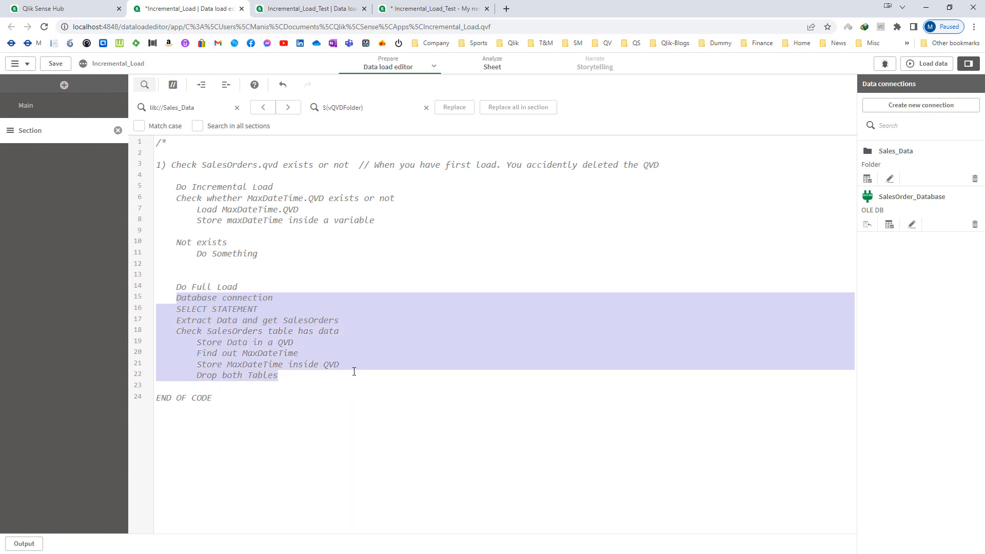
{"action": "left_click", "coordinate": [372, 229]}
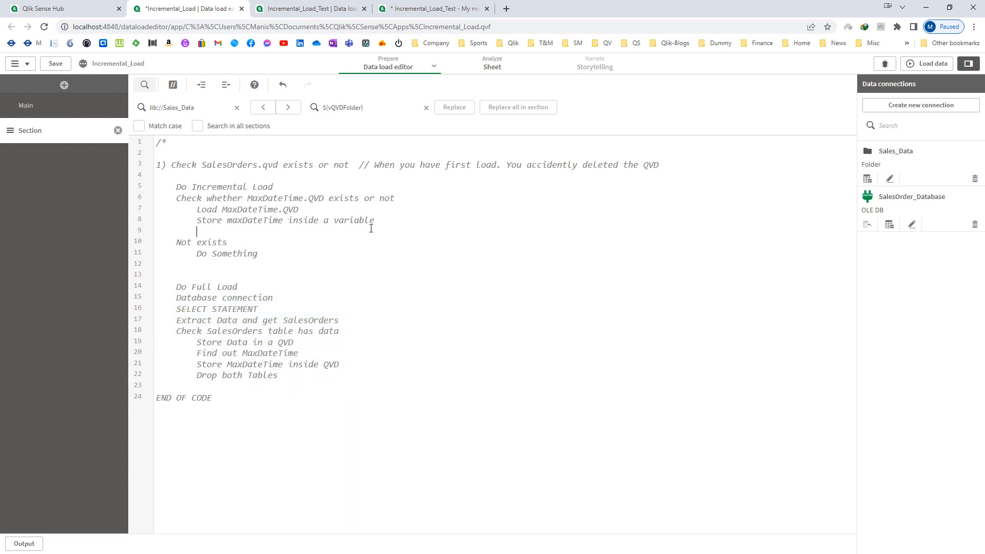
{"action": "key", "text": "ctrl+v"}
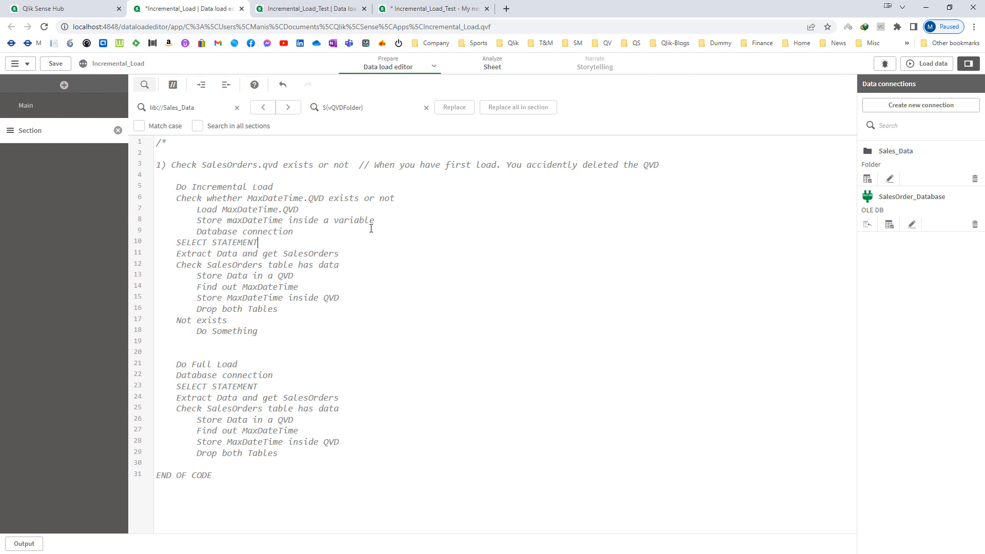
Step: Indent the copied lines from SELECT STATEMENT to Store Data in a QVD by one level in the incremental branch
{"action": "key", "text": "Tab"}
{"action": "key", "text": "Down"}
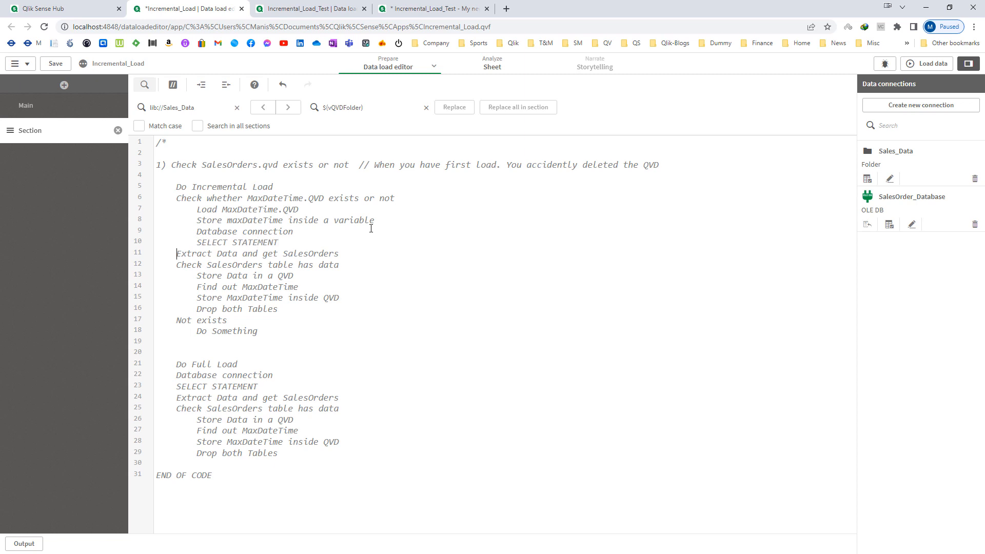
{"action": "key", "text": "Tab"}
{"action": "key", "text": "Down"}
{"action": "key", "text": "Tab"}
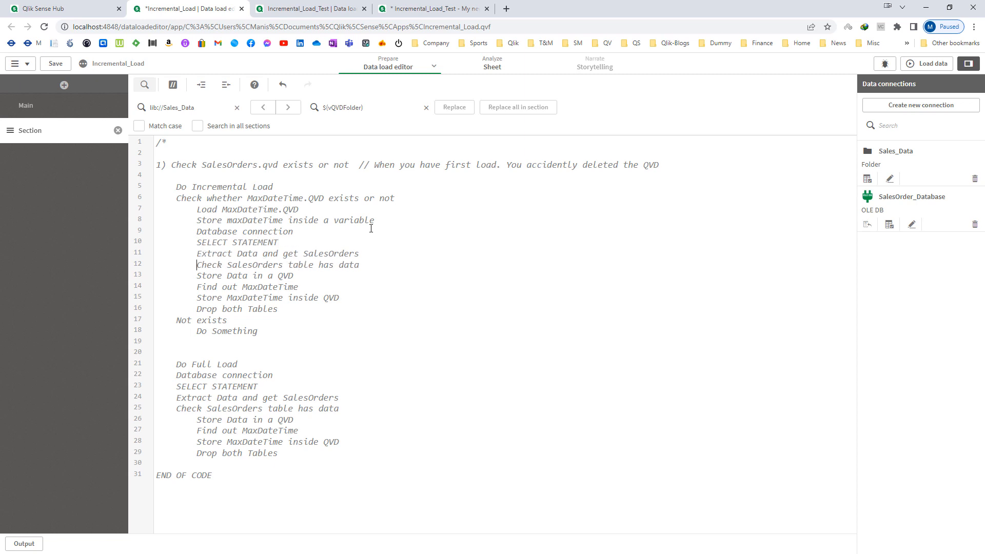
{"action": "double_click", "coordinate": [327, 254]}
{"action": "key", "text": "Down"}
{"action": "key", "text": "Tab"}
Step: Delete the Store Data in a QVD line from the incremental branch and pull Find out MaxDateTime up into its indented place
{"action": "key", "text": "Down"}
{"action": "key", "text": "shift+Down"}
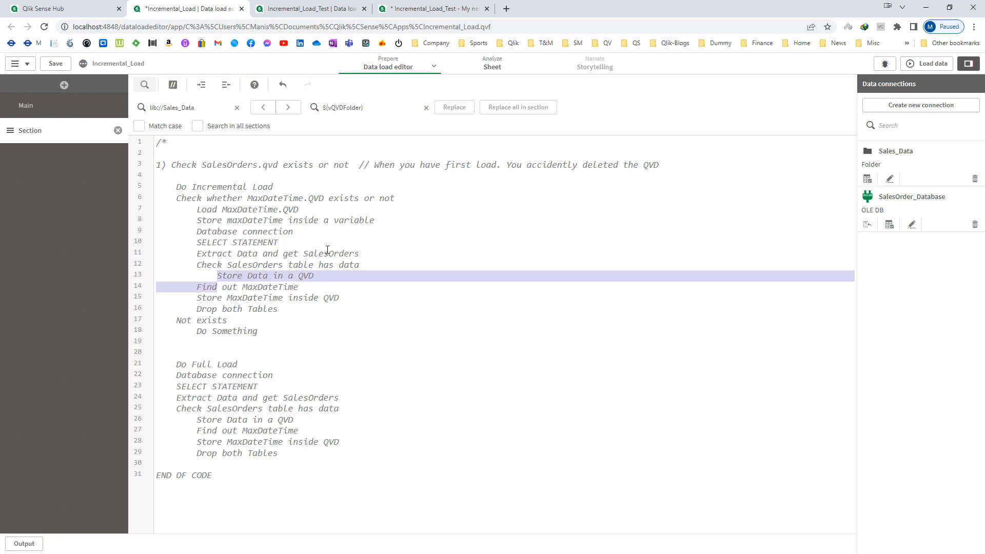
{"action": "key", "text": "shift+Up"}
{"action": "key", "text": "shift+End"}
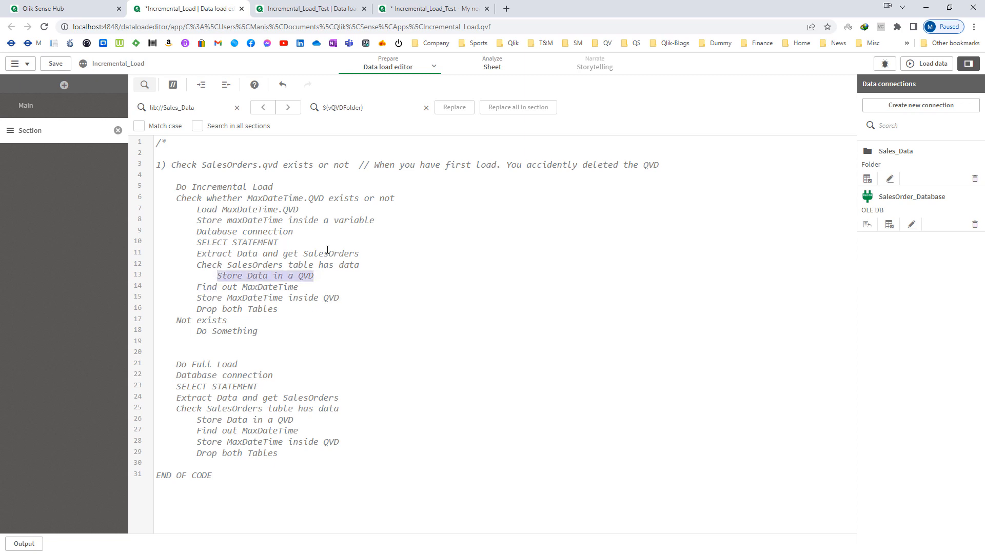
{"action": "key", "text": "Delete"}
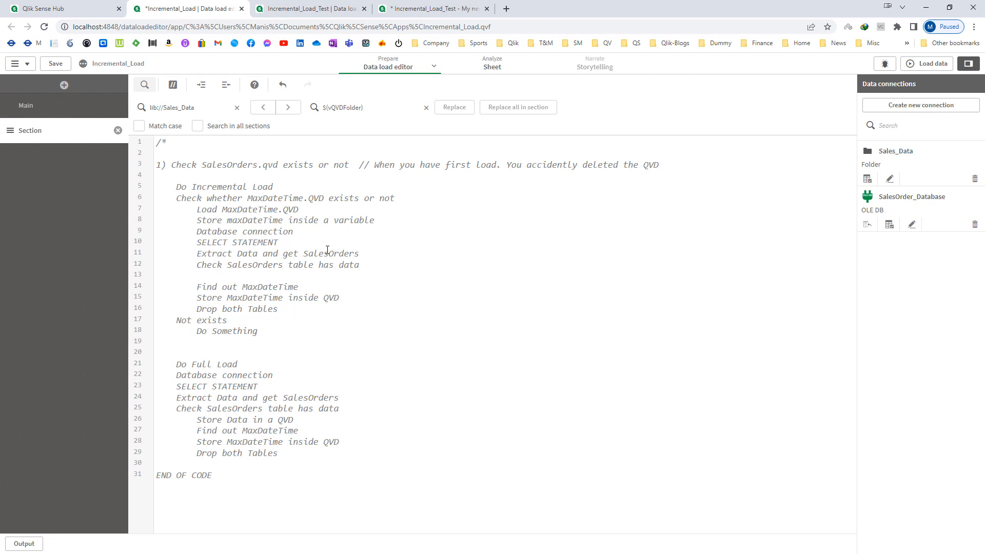
{"action": "key", "text": "Delete"}
{"action": "key", "text": "Delete"}
{"action": "key", "text": "Delete"}
{"action": "key", "text": "Delete"}
{"action": "key", "text": "Delete"}
{"action": "key", "text": "Delete"}
{"action": "key", "text": "Delete"}
{"action": "key", "text": "Delete"}
{"action": "key", "text": "Delete"}
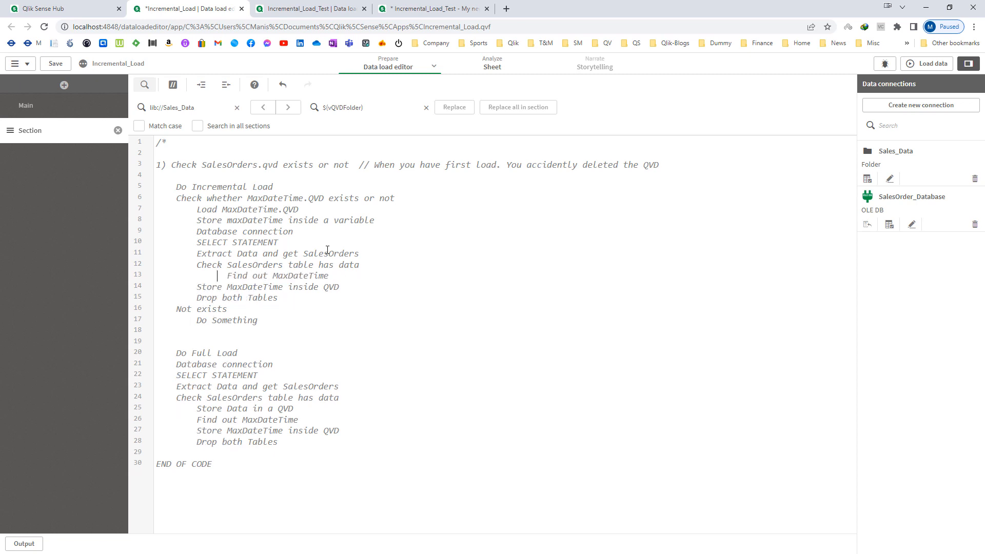
Step: Indent the incremental branch's Store MaxDateTime inside QVD and Drop both Tables lines, inserting two blank lines between them
{"action": "key", "text": "Down"}
{"action": "key", "text": "Tab"}
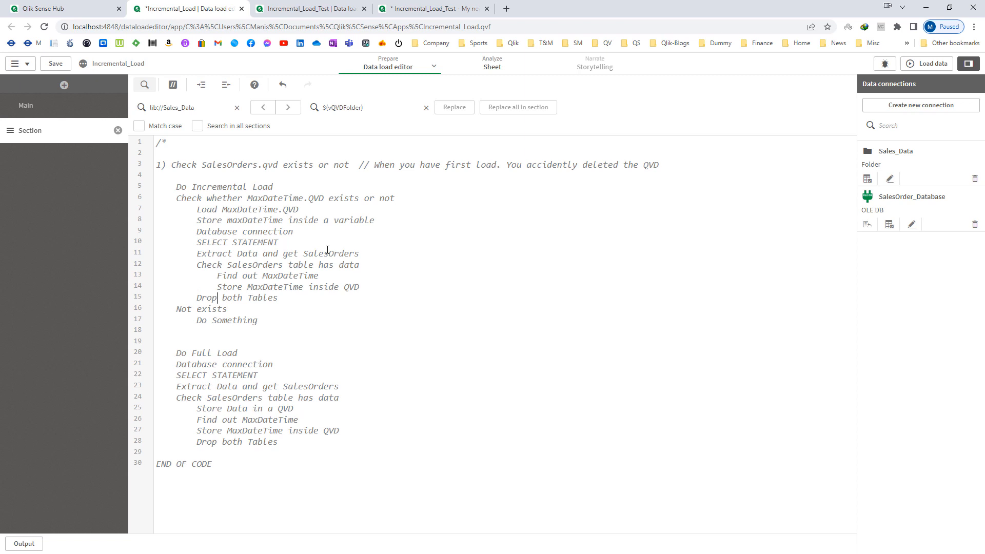
{"action": "key", "text": "Return"}
{"action": "key", "text": "Return"}
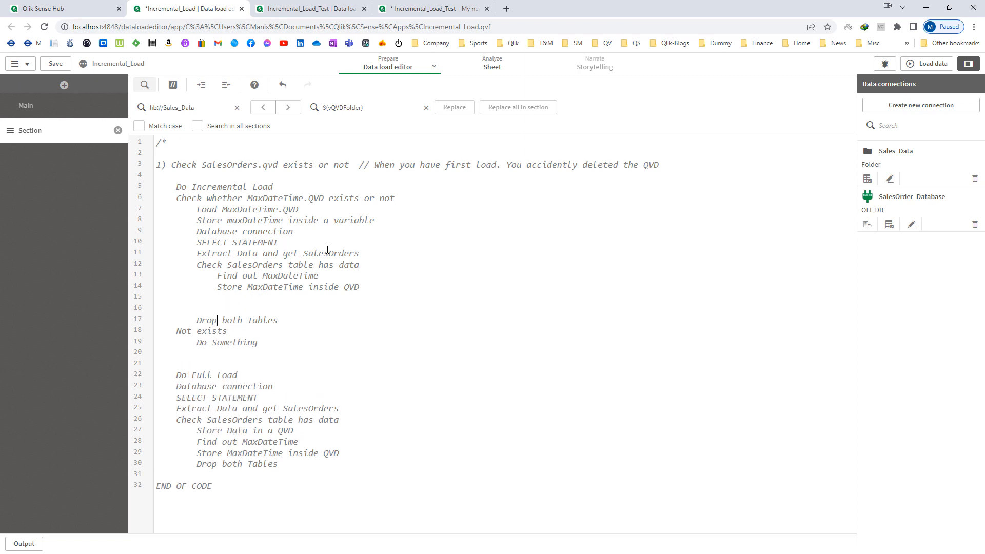
{"action": "key", "text": "Tab"}
Step: Add the line "Load previously stored SalesOrders.qvd" below Store MaxDateTime inside QVD in the incremental branch, copying the SalesOrders name
{"action": "type", "text": "Load previo"}
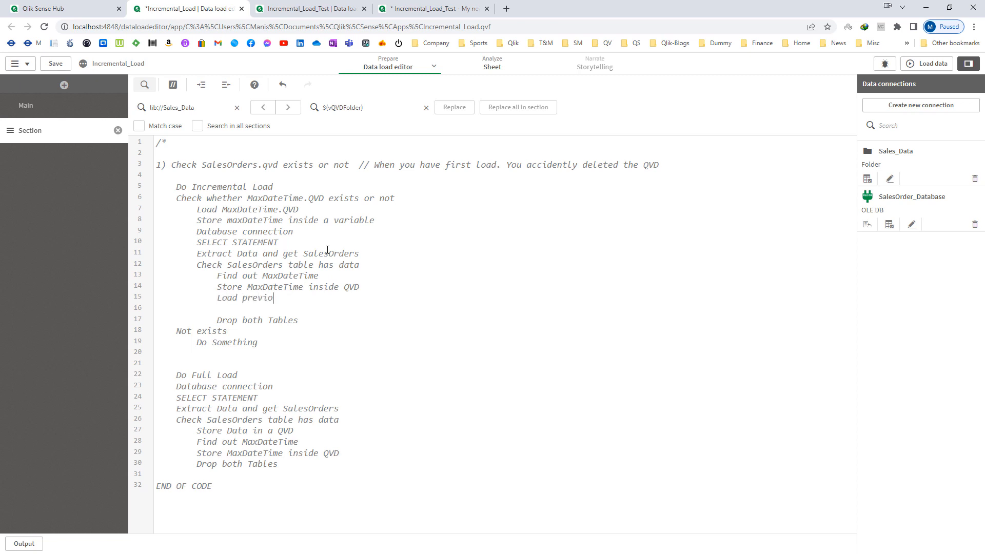
{"action": "type", "text": "usly stored"}
{"action": "double_click", "coordinate": [226, 164]}
{"action": "key", "text": "ctrl+c"}
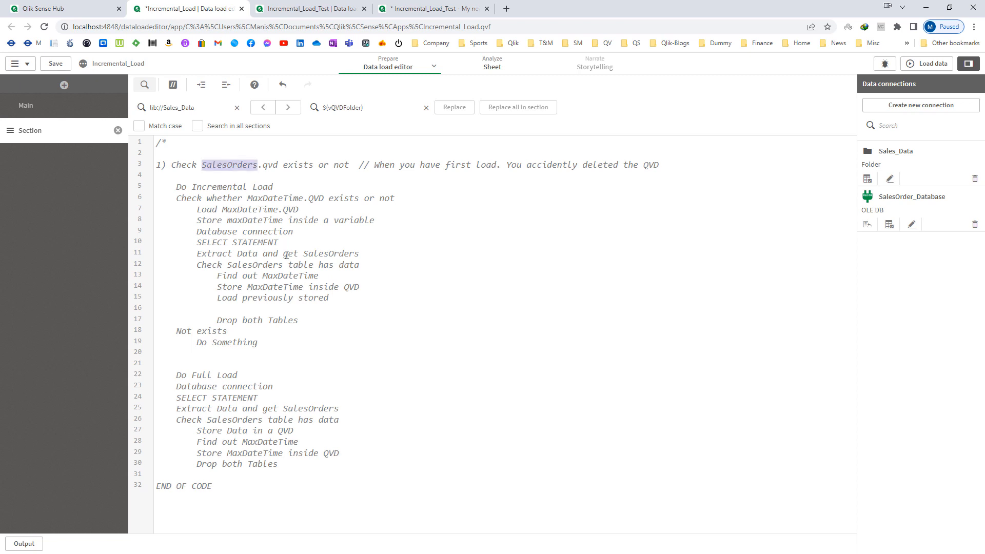
{"action": "left_click", "coordinate": [337, 297]}
{"action": "key", "text": "ctrl+v"}
{"action": "type", "text": ".qvd"}
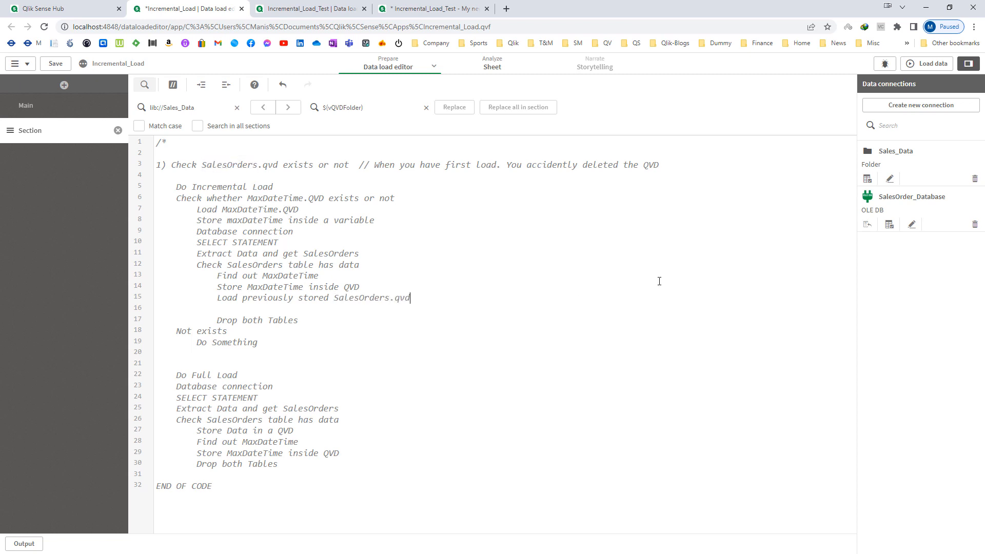
Step: Add the line "Concatenate SalesOrders + previously stored SalesOrders.qvd", copying both names from the lines above
{"action": "key", "text": "Return"}
{"action": "type", "text": "Concat"}
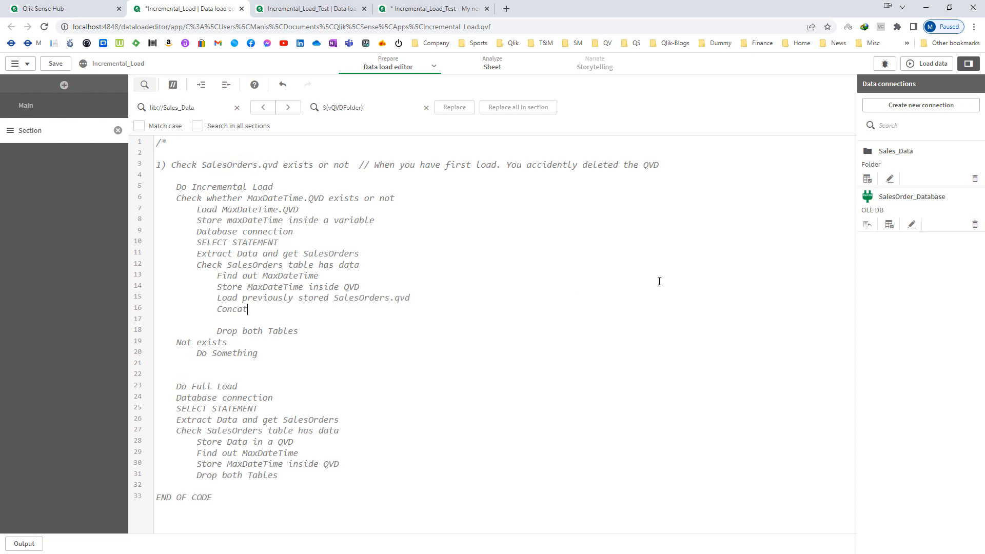
{"action": "type", "text": "enate"}
{"action": "double_click", "coordinate": [336, 255]}
{"action": "key", "text": "ctrl+c"}
{"action": "left_click", "coordinate": [301, 309]}
{"action": "key", "text": "ctrl+v"}
{"action": "type", "text": "+"}
{"action": "left_click_drag", "start_coordinate": [242, 298], "coordinate": [416, 301]}
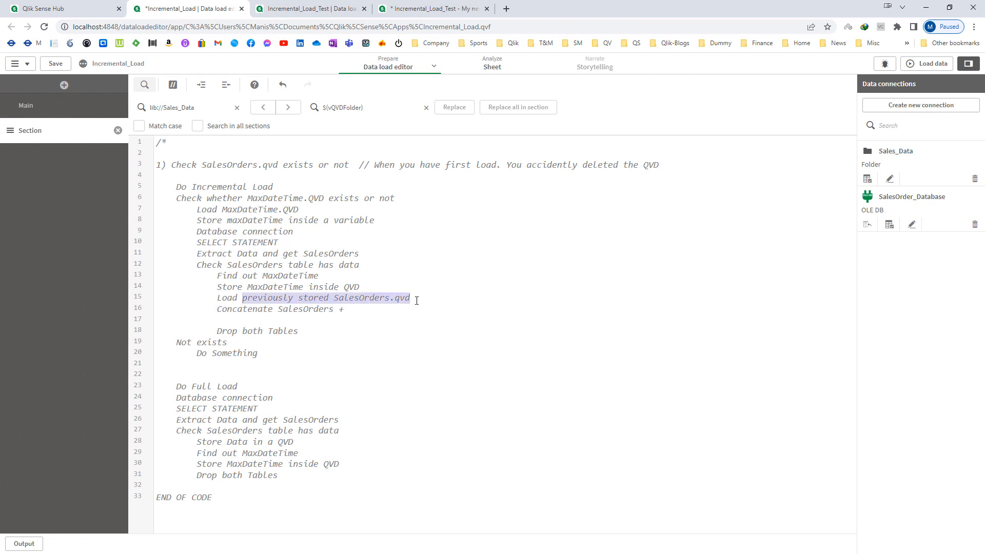
{"action": "key", "text": "ctrl+c"}
{"action": "left_click", "coordinate": [377, 308]}
{"action": "key", "text": "ctrl+v"}
Step: Add the line "Overwrite SalesOrders.qvd" below the Concatenate line, copying the QVD name from it
{"action": "key", "text": "Return"}
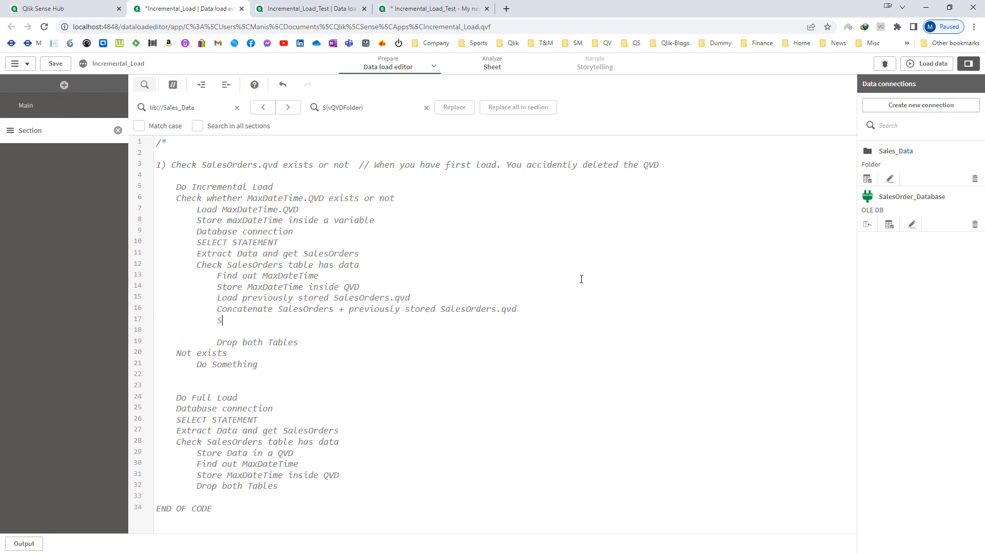
{"action": "type", "text": "Overwrite"}
{"action": "left_click_drag", "start_coordinate": [439, 309], "coordinate": [519, 309]}
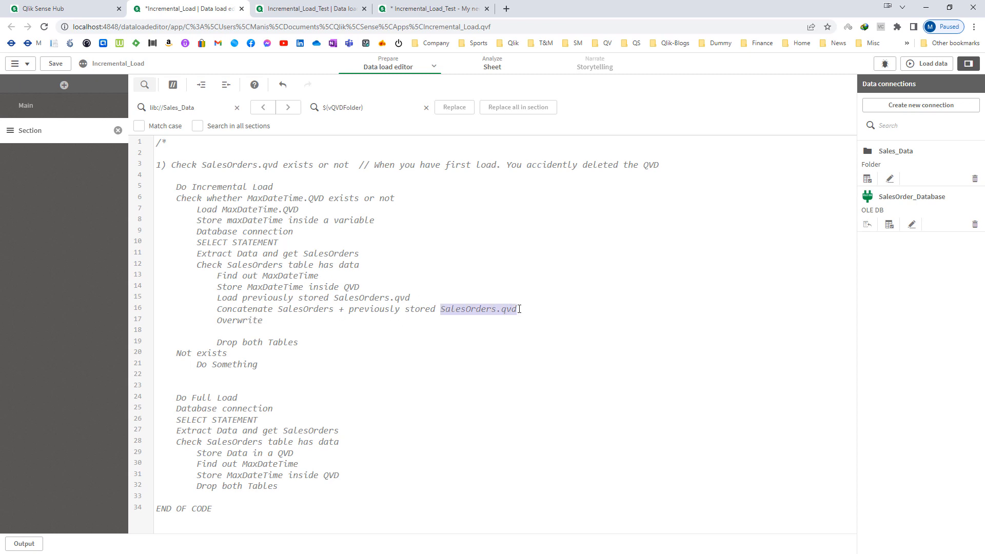
{"action": "left_click", "coordinate": [286, 317]}
{"action": "key", "text": "ctrl+v"}
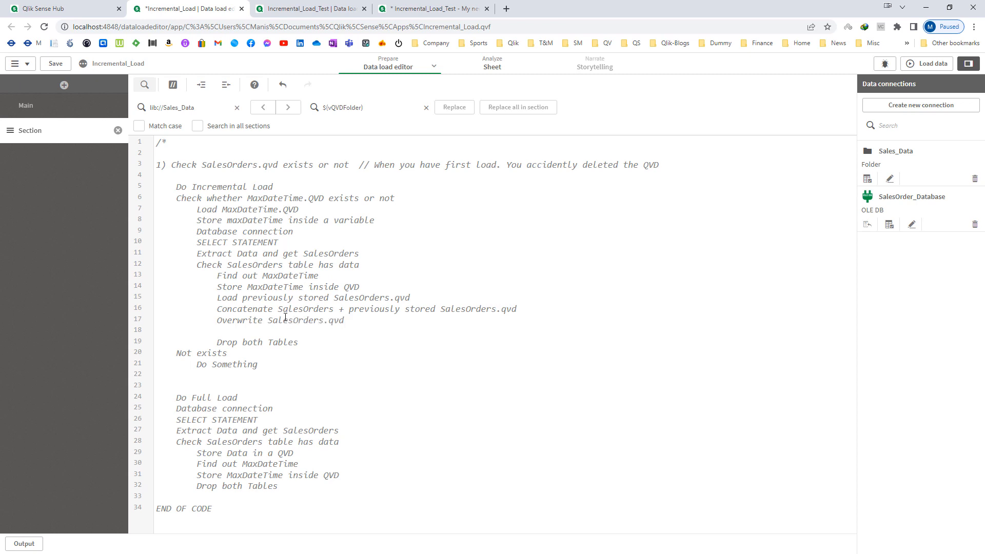
Step: Remove the blank line and extra indentation before Drop both Tables, aligning it directly below Overwrite SalesOrders.qvd in the incremental branch
{"action": "key", "text": "Delete"}
{"action": "key", "text": "Delete"}
{"action": "key", "text": "Delete"}
{"action": "key", "text": "Delete"}
{"action": "key", "text": "Delete"}
{"action": "key", "text": "Delete"}
{"action": "key", "text": "Delete"}
{"action": "key", "text": "Delete"}
{"action": "key", "text": "Delete"}
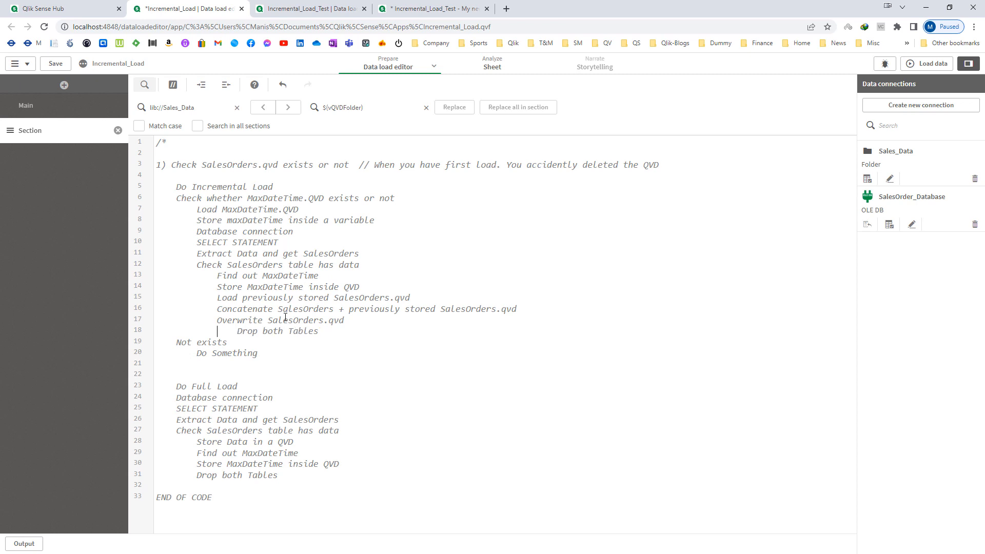
{"action": "key", "text": "Delete"}
{"action": "key", "text": "Delete"}
{"action": "key", "text": "Delete"}
{"action": "key", "text": "Delete"}
Step: Replace the Do Something placeholder under Not exists with "Load previously stored SalesOrders.qvd", copying the QVD wording from the Concatenate line, and start a new line
{"action": "left_click_drag", "start_coordinate": [202, 165], "coordinate": [283, 161]}
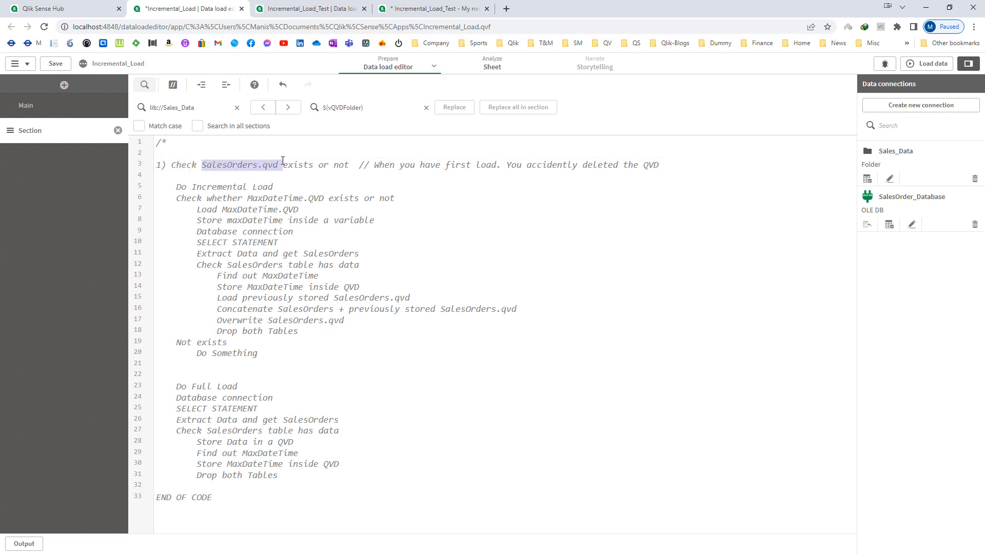
{"action": "left_click", "coordinate": [261, 198]}
{"action": "left_click_drag", "start_coordinate": [248, 198], "coordinate": [264, 198]}
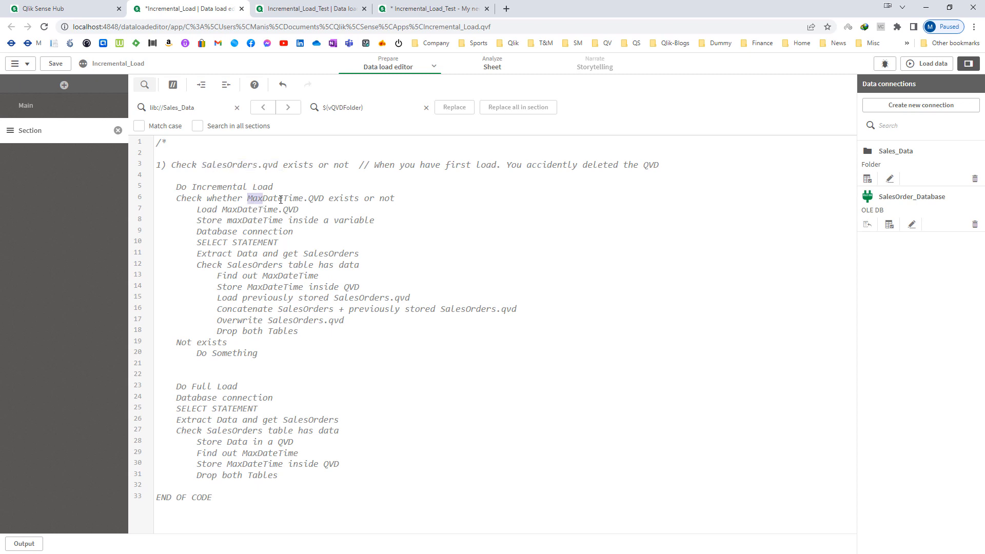
{"action": "triple_click", "coordinate": [281, 198]}
{"action": "double_click", "coordinate": [281, 198]}
{"action": "left_click", "coordinate": [307, 241]}
{"action": "left_click_drag", "start_coordinate": [265, 359], "coordinate": [194, 356]}
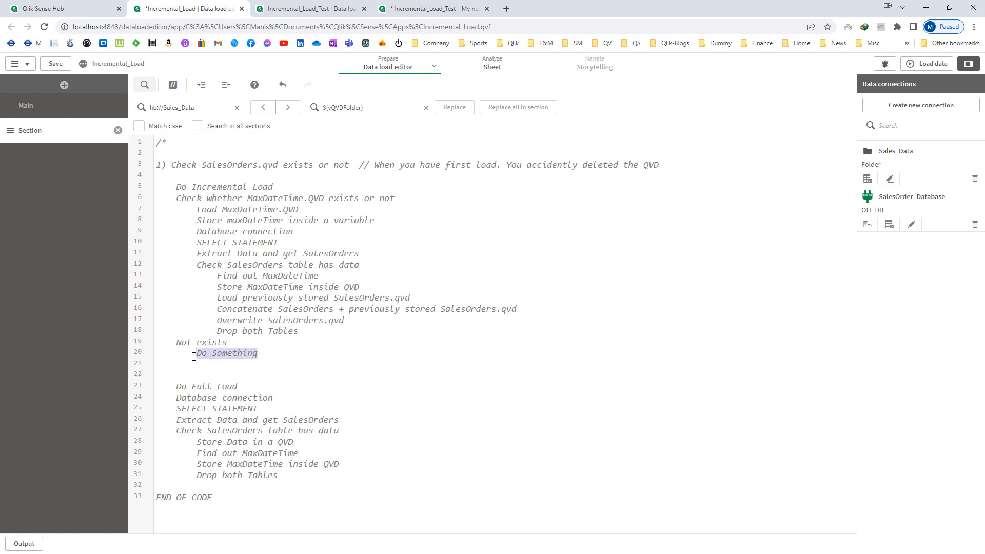
{"action": "type", "text": "Load"}
{"action": "left_click_drag", "start_coordinate": [350, 309], "coordinate": [525, 310]}
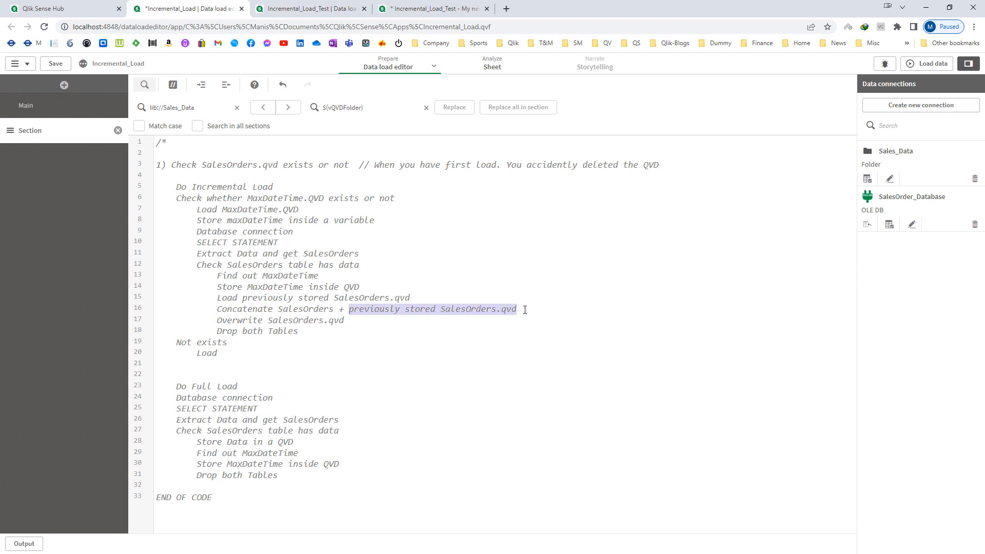
{"action": "left_click", "coordinate": [231, 358]}
{"action": "key", "text": "ctrl+v"}
{"action": "key", "text": "Return"}
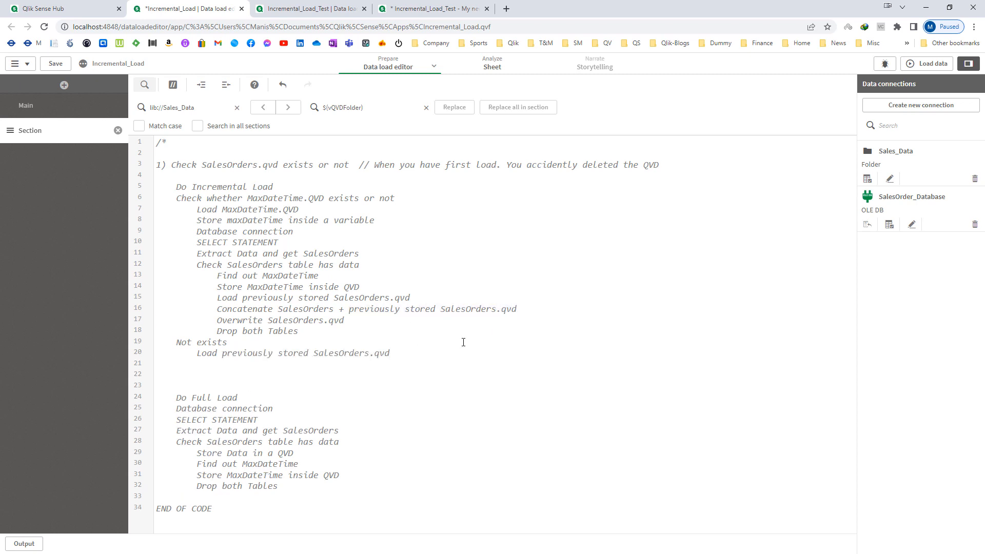
Step: Add the line "Find out MaxDateTime" under the Not exists branch, copying the MaxDateTime name from the full load part
{"action": "type", "text": "Find out"}
{"action": "double_click", "coordinate": [243, 464]}
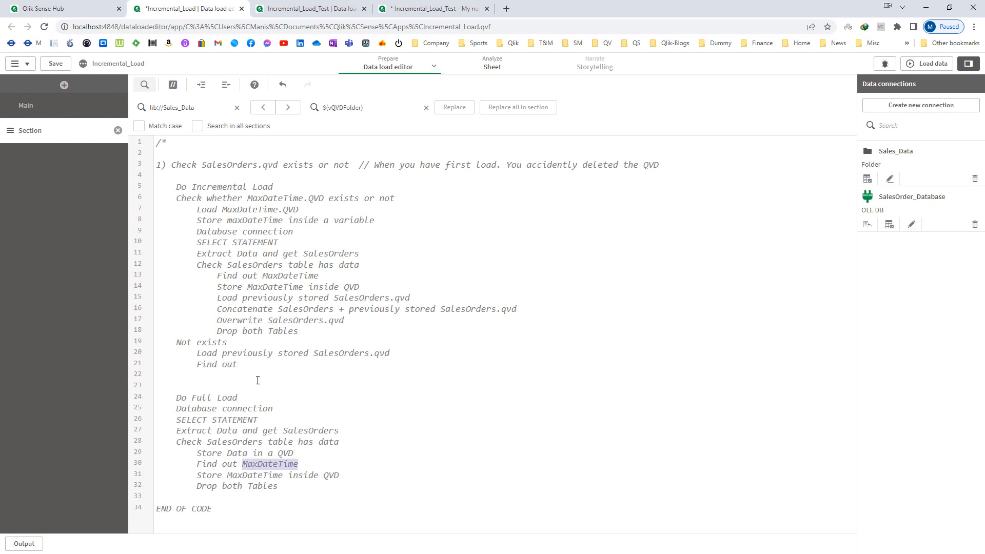
{"action": "left_click", "coordinate": [250, 365]}
{"action": "key", "text": "ctrl+v"}
Step: Copy the lines "Store MaxDateTime inside QVD" and "Store maxDateTime inside a variable" below Find out MaxDateTime in the Not exists branch
{"action": "left_click_drag", "start_coordinate": [198, 475], "coordinate": [341, 475]}
{"action": "left_click", "coordinate": [300, 378]}
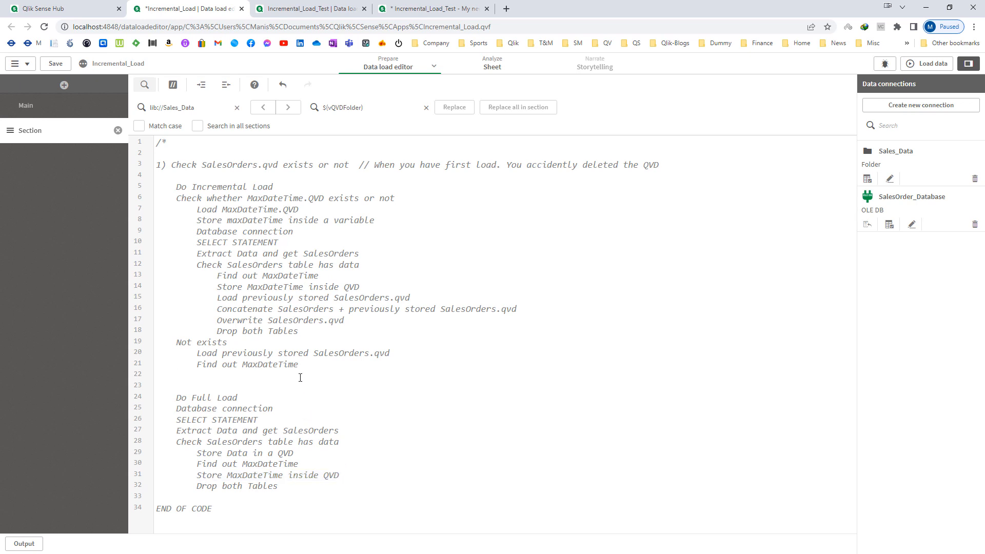
{"action": "key", "text": "ctrl+v"}
{"action": "key", "text": "Return"}
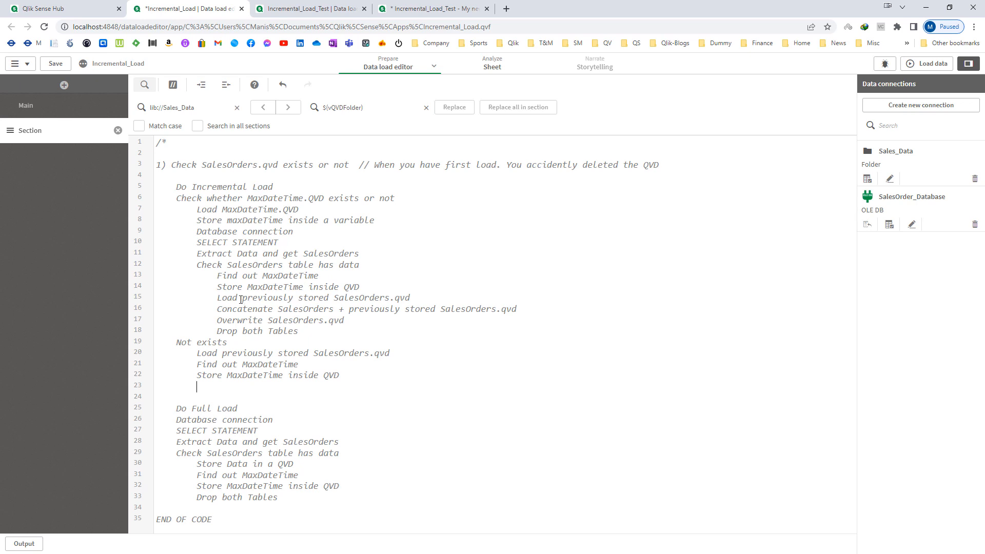
{"action": "left_click_drag", "start_coordinate": [197, 221], "coordinate": [377, 221]}
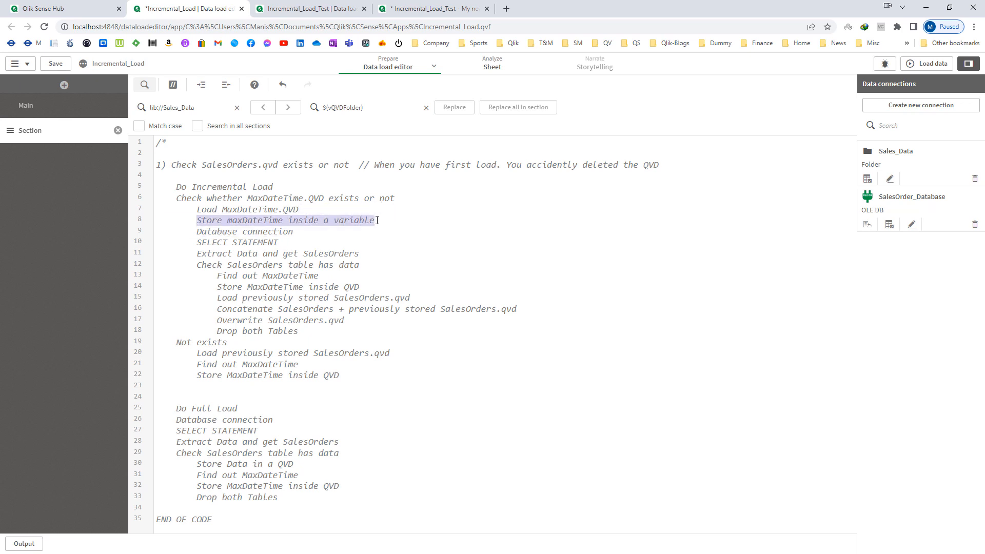
{"action": "left_click", "coordinate": [214, 383]}
{"action": "key", "text": "ctrl+v"}
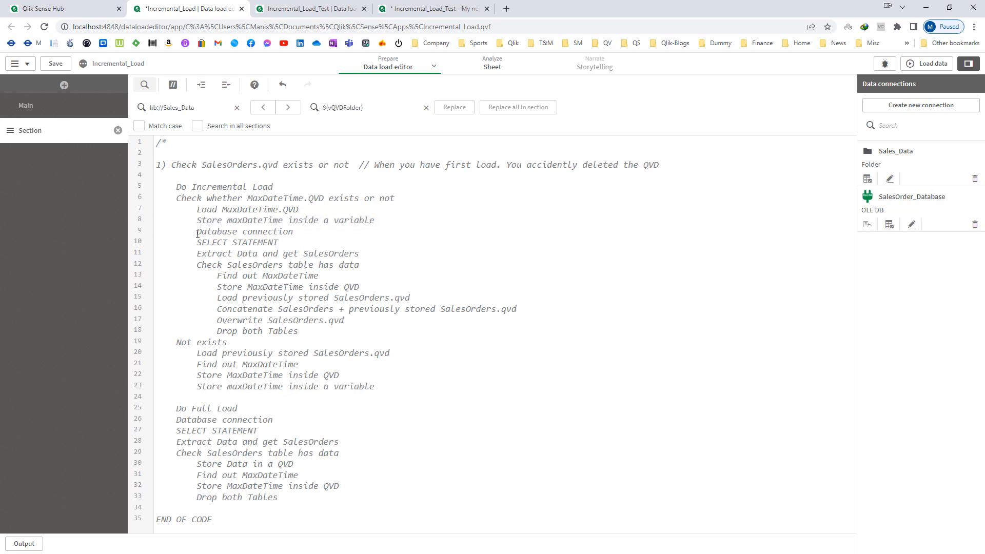
Step: Copy the Database connection and SELECT STATEMENT lines into the Not exists branch, align their indentation and add two blank lines below
{"action": "left_click_drag", "start_coordinate": [198, 233], "coordinate": [296, 243]}
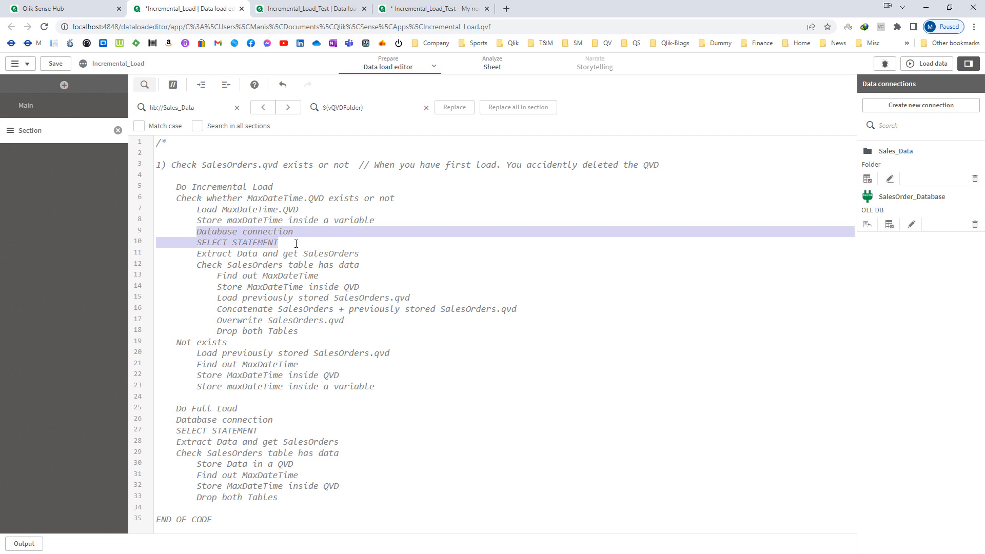
{"action": "key", "text": "ctrl+c"}
{"action": "left_click", "coordinate": [262, 396]}
{"action": "key", "text": "ctrl+v"}
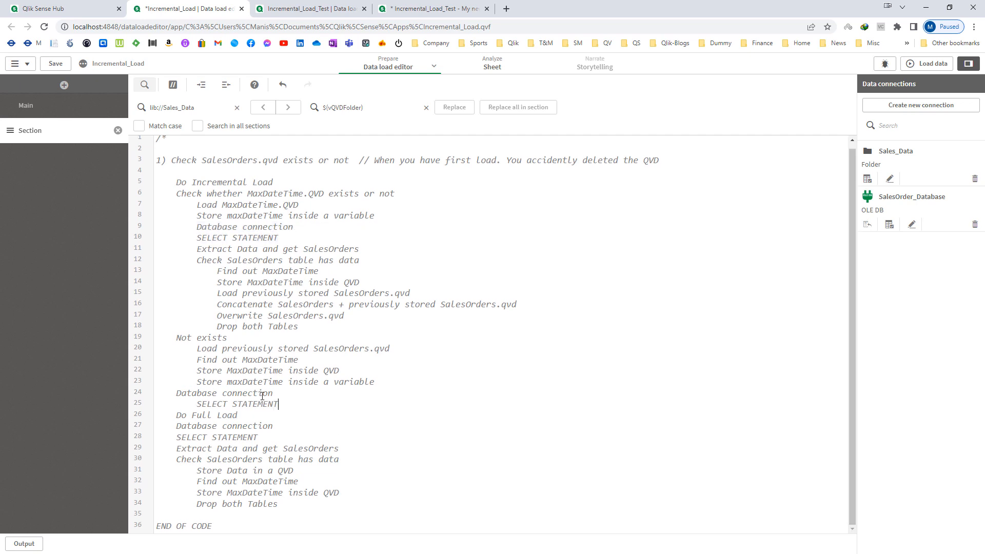
{"action": "key", "text": "Home"}
{"action": "key", "text": "Tab"}
{"action": "key", "text": "Down"}
{"action": "key", "text": "End"}
{"action": "key", "text": "Return"}
{"action": "key", "text": "Return"}
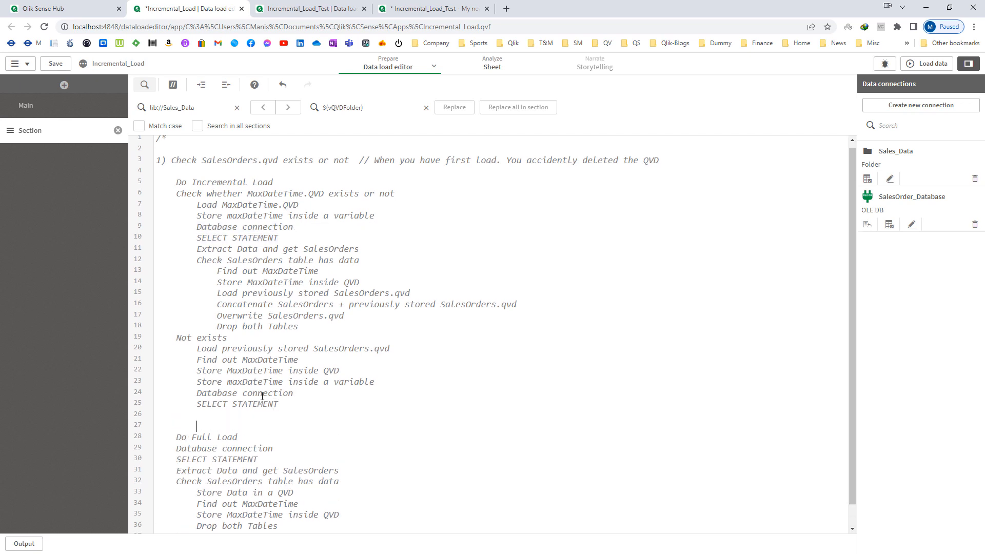
Step: Copy the line "Extract Data and get SalesOrders" below SELECT STATEMENT in the Not exists branch and start a new line
{"action": "left_click_drag", "start_coordinate": [197, 250], "coordinate": [361, 248]}
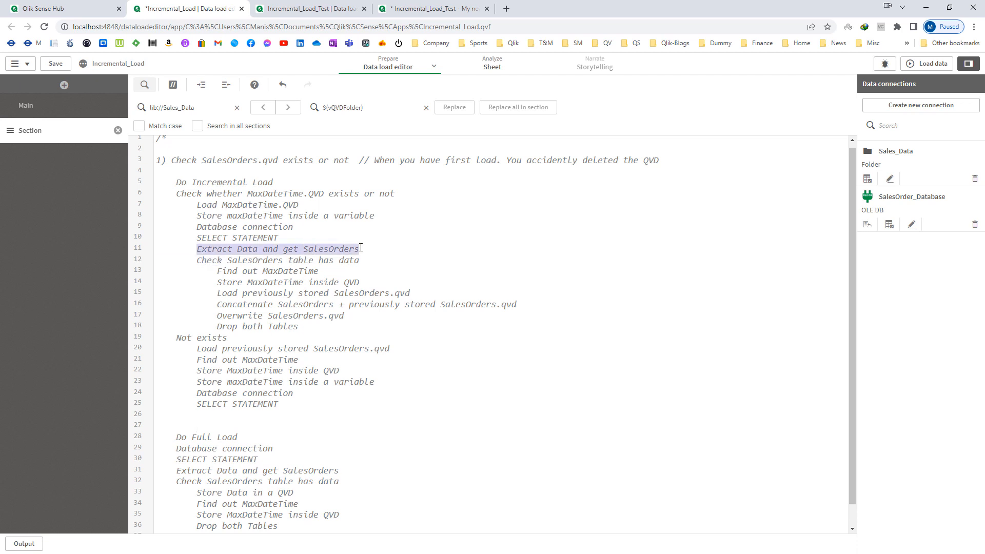
{"action": "key", "text": "ctrl+c"}
{"action": "left_click", "coordinate": [226, 413]}
{"action": "key", "text": "ctrl+v"}
{"action": "key", "text": "Return"}
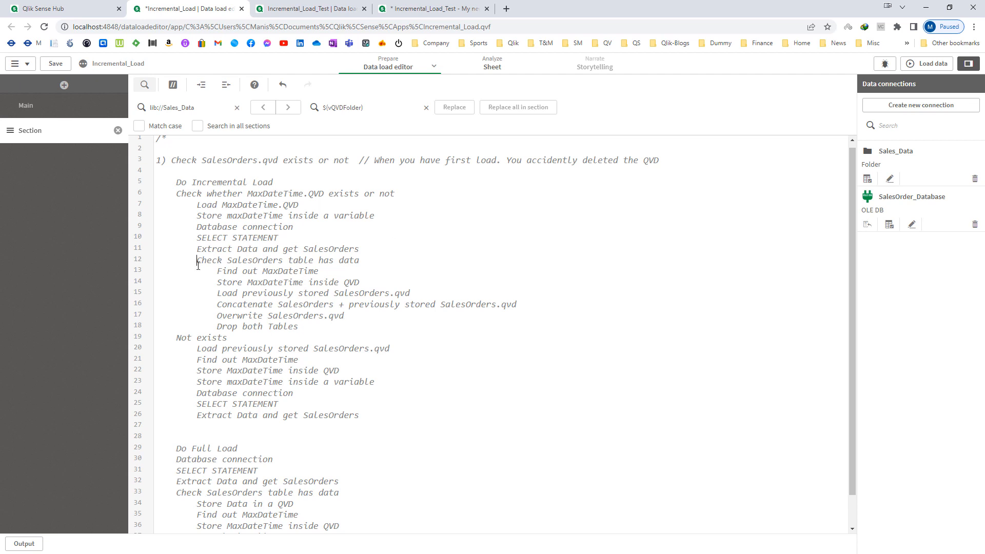
Step: Copy the block from "Check SalesOrders table has data" through "Drop both Tables" to the end of the Not exists branch
{"action": "left_click_drag", "start_coordinate": [199, 261], "coordinate": [303, 329]}
{"action": "key", "text": "ctrl+c"}
{"action": "left_click", "coordinate": [259, 425]}
{"action": "key", "text": "ctrl+v"}
Step: Review the Not exists branch line by line, from extracting SalesOrders through the concatenate, overwrite and drop steps
{"action": "scroll", "coordinate": [405, 446], "scroll_direction": "down", "scroll_amount": 3}
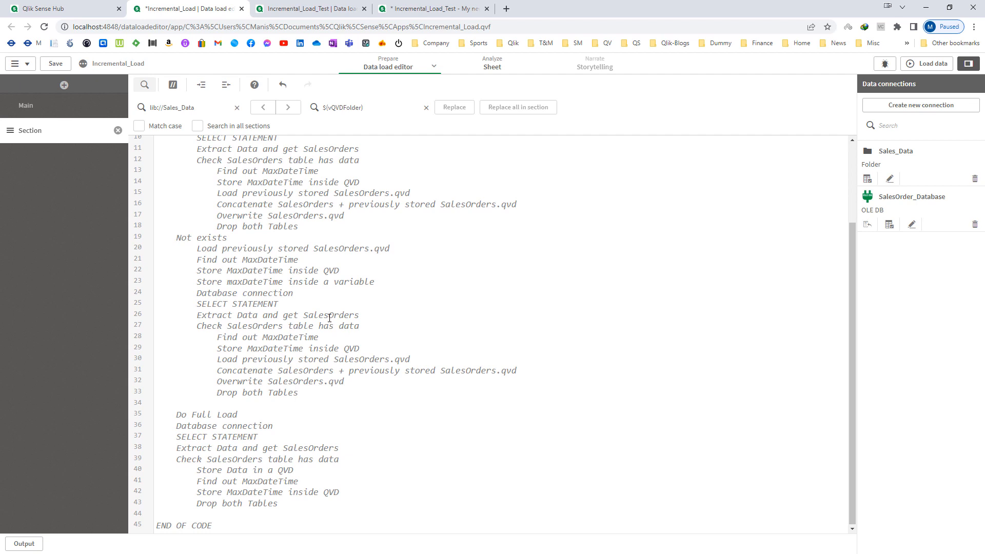
{"action": "double_click", "coordinate": [329, 316]}
{"action": "double_click", "coordinate": [256, 327]}
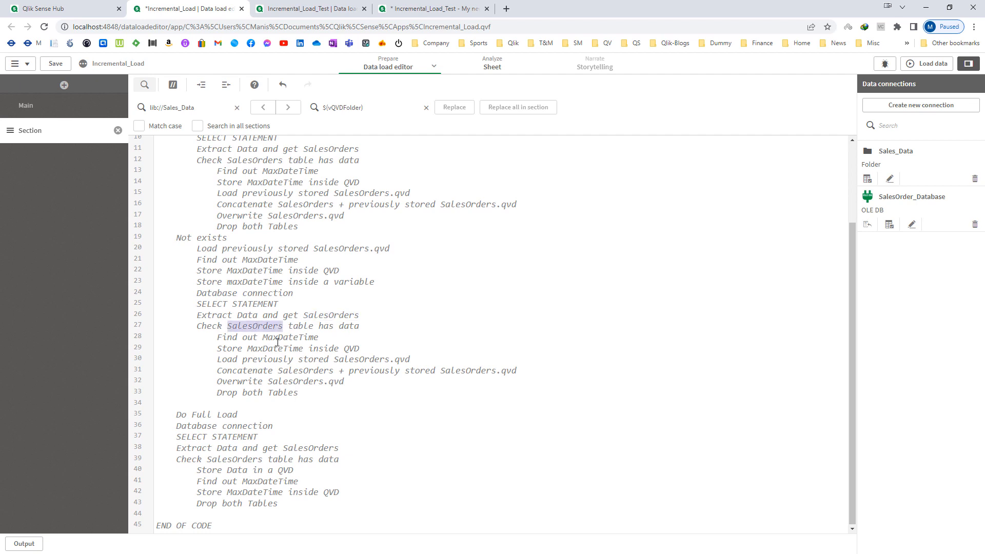
{"action": "double_click", "coordinate": [277, 338]}
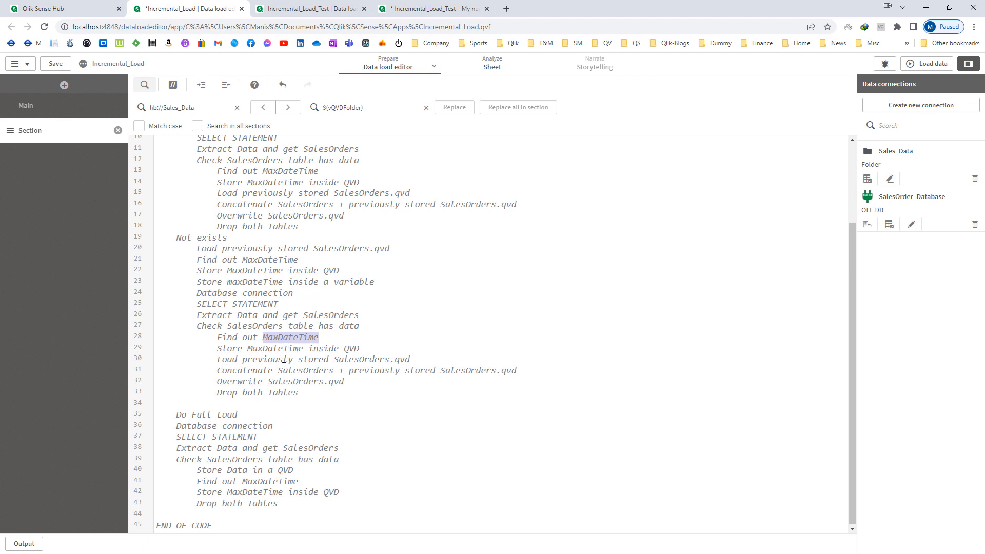
{"action": "double_click", "coordinate": [261, 351]}
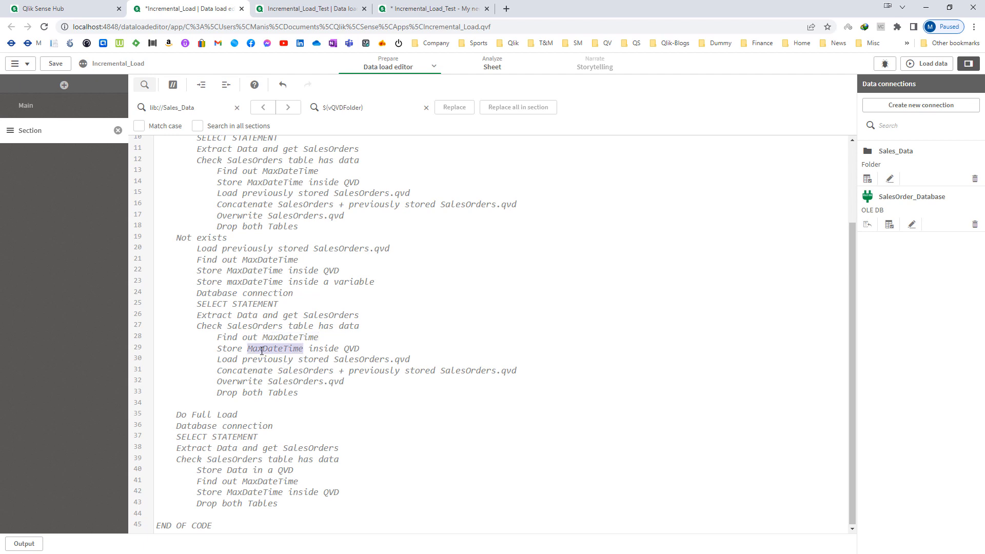
{"action": "left_click_drag", "start_coordinate": [219, 362], "coordinate": [410, 356]}
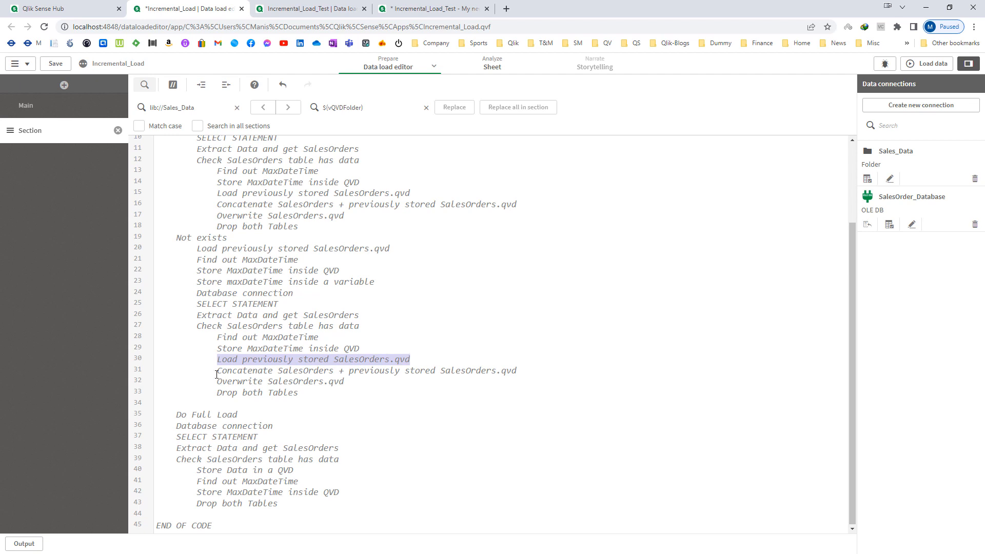
{"action": "left_click_drag", "start_coordinate": [217, 372], "coordinate": [334, 371]}
{"action": "double_click", "coordinate": [263, 327]}
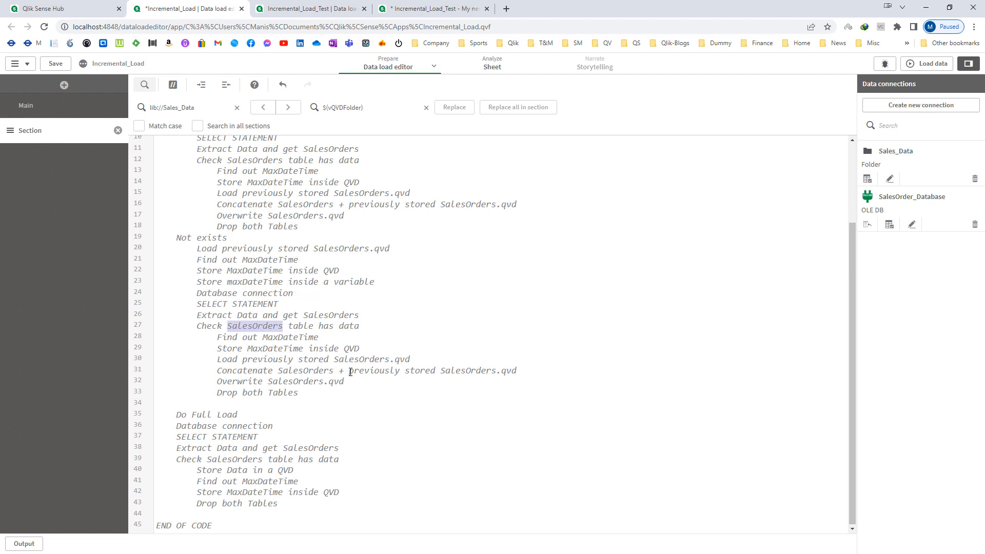
{"action": "left_click_drag", "start_coordinate": [348, 371], "coordinate": [521, 367]}
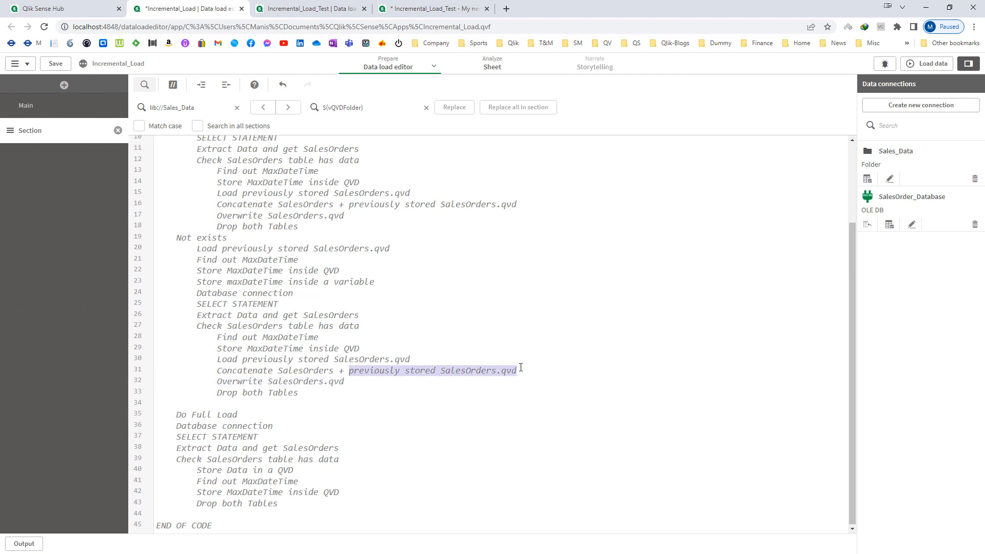
{"action": "left_click", "coordinate": [516, 398]}
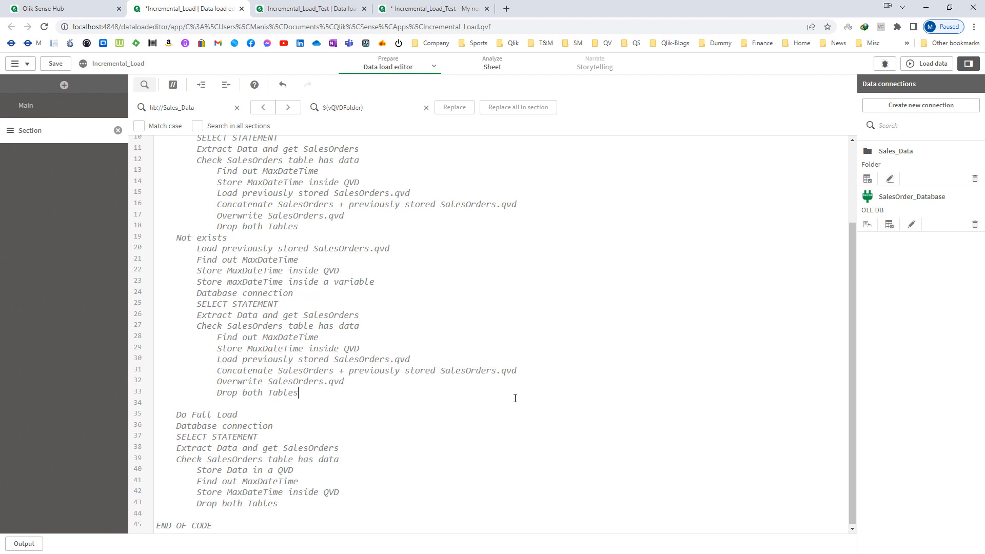
{"action": "left_click_drag", "start_coordinate": [218, 382], "coordinate": [350, 385]}
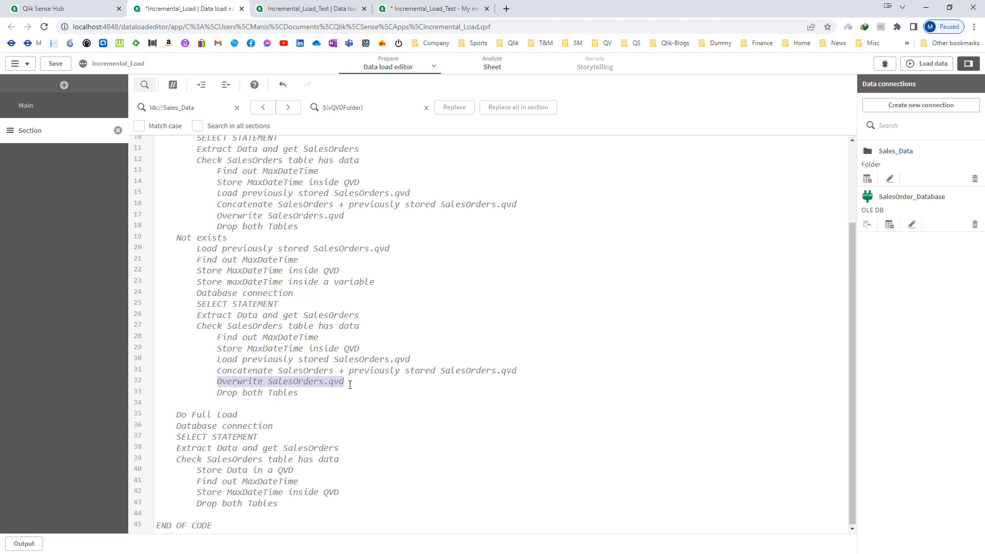
{"action": "left_click_drag", "start_coordinate": [216, 393], "coordinate": [341, 402]}
{"action": "left_click", "coordinate": [342, 404]}
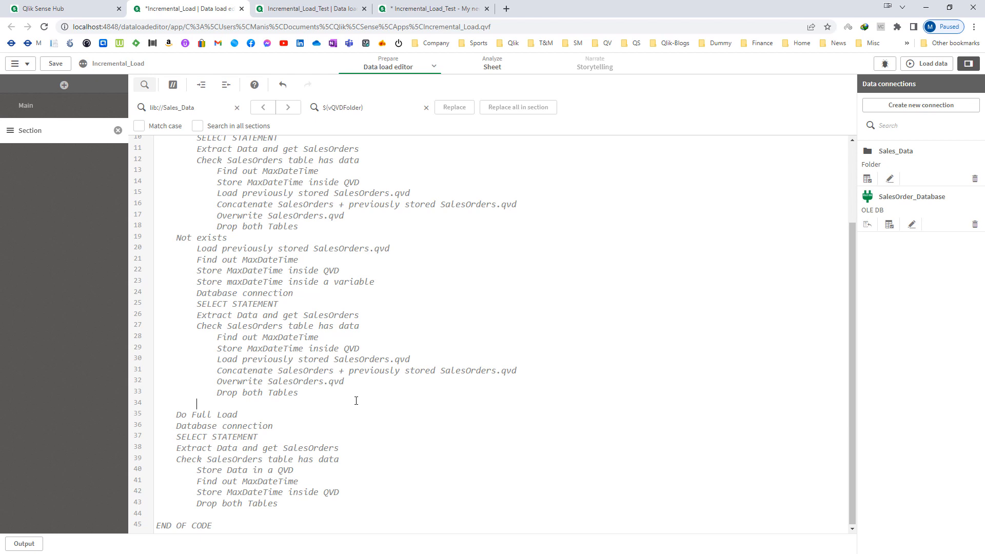
Step: Look through the Main section's load script, and return to the comment section to review the complete incremental and full load outline
{"action": "scroll", "coordinate": [356, 401], "scroll_direction": "up", "scroll_amount": 3}
{"action": "left_click", "coordinate": [36, 107]}
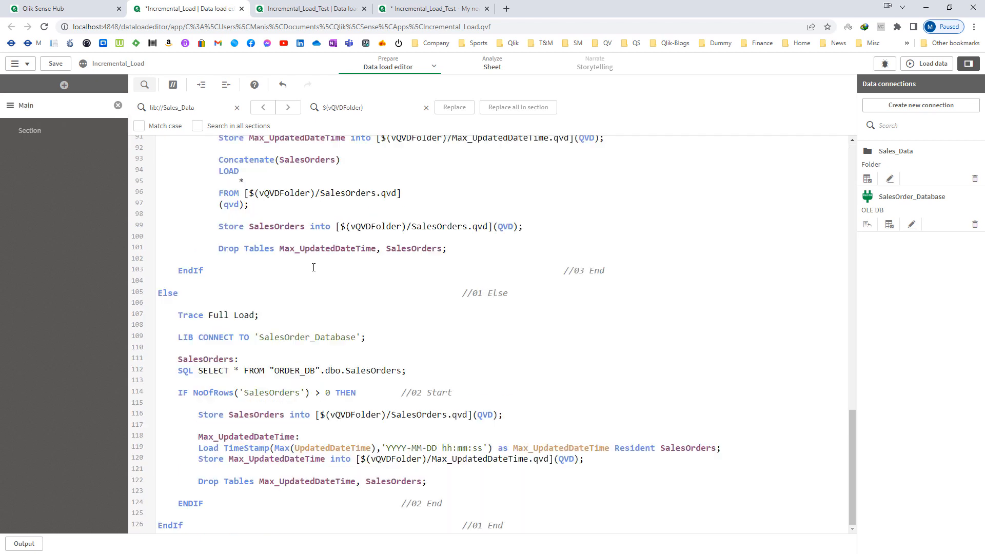
{"action": "scroll", "coordinate": [318, 287], "scroll_direction": "down", "scroll_amount": 10}
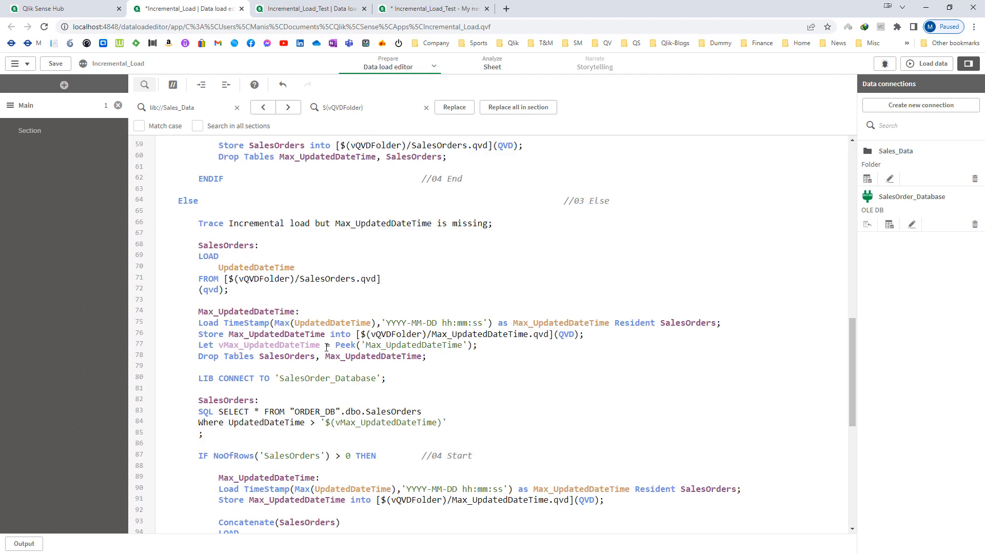
{"action": "scroll", "coordinate": [327, 347], "scroll_direction": "down", "scroll_amount": 10}
{"action": "scroll", "coordinate": [327, 347], "scroll_direction": "up", "scroll_amount": 14}
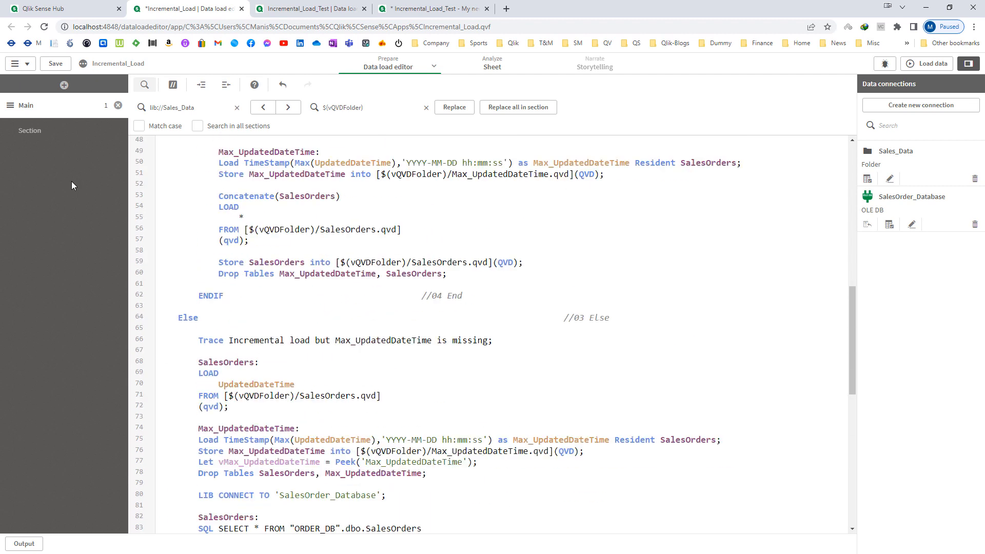
{"action": "left_click", "coordinate": [43, 132]}
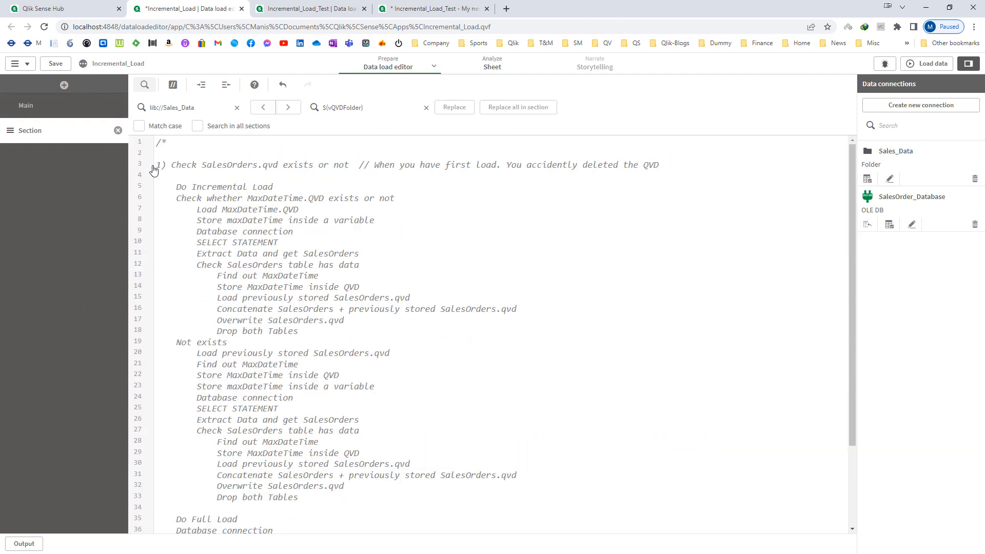
{"action": "left_click_drag", "start_coordinate": [158, 164], "coordinate": [247, 546]}
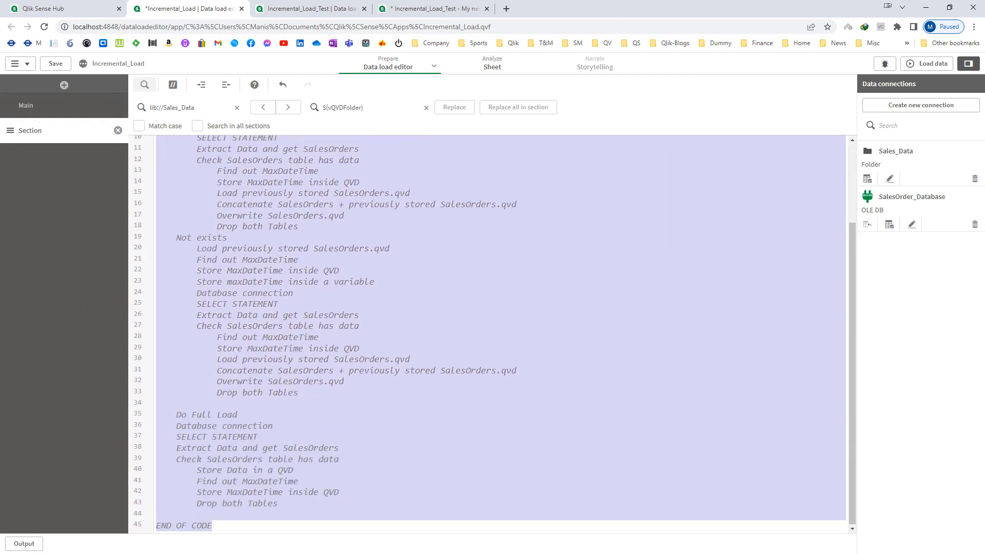
{"action": "left_click", "coordinate": [264, 511]}
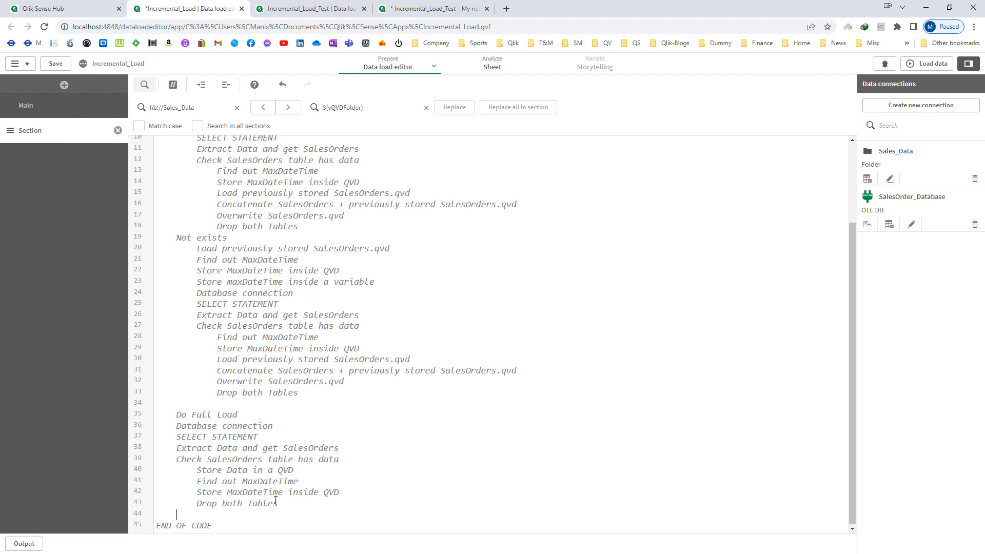
{"action": "scroll", "coordinate": [276, 500], "scroll_direction": "up", "scroll_amount": 3}
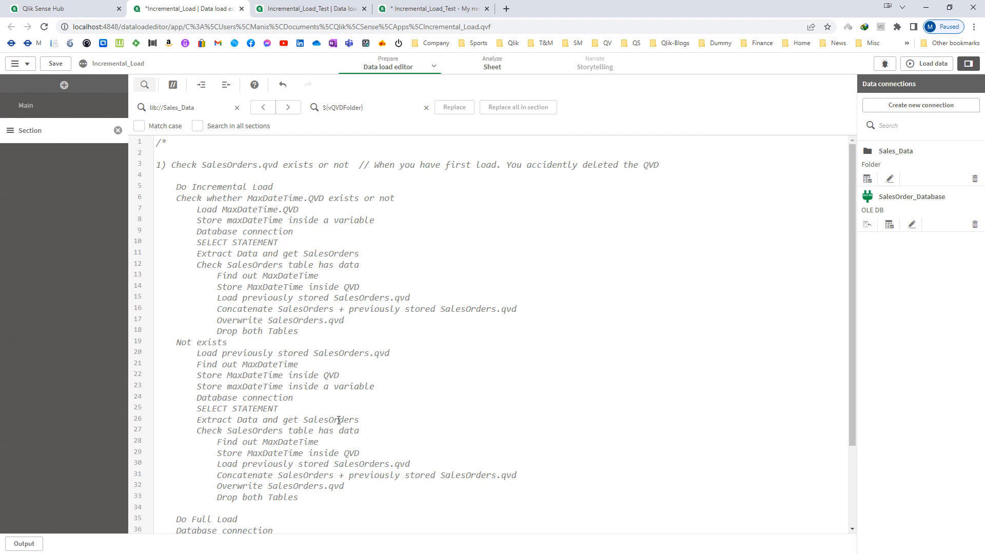
{"action": "scroll", "coordinate": [340, 418], "scroll_direction": "down", "scroll_amount": 3}
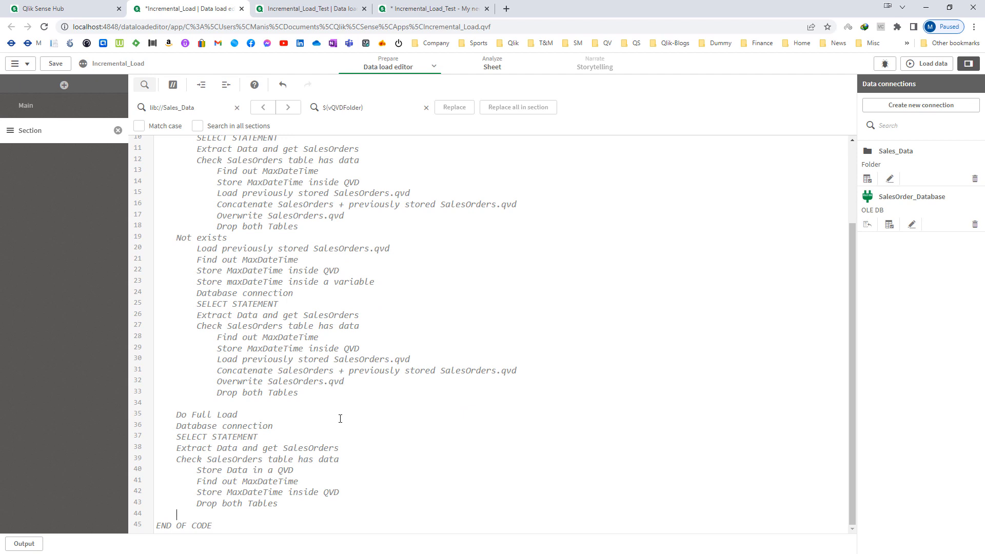